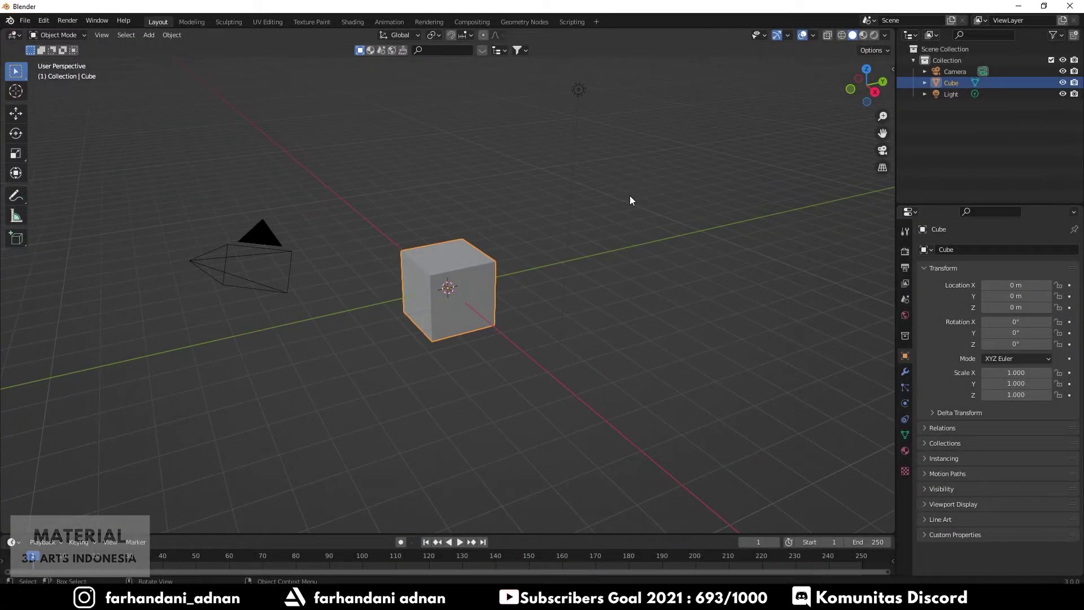
- Delete the default camera, cube and light from the scene
middle_drag(584, 214, 542, 221)
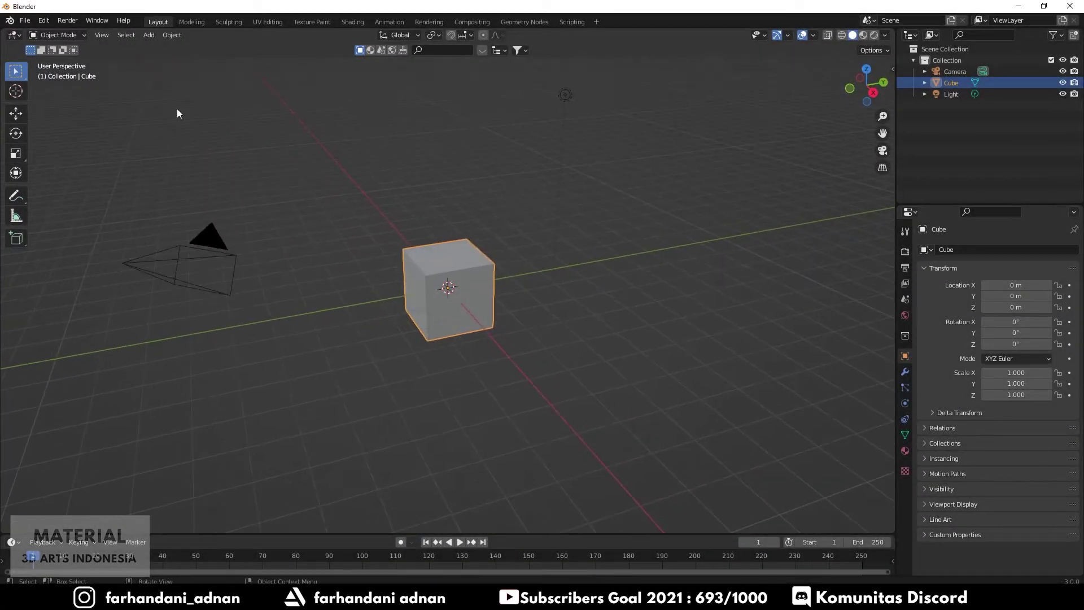
drag(177, 113, 658, 441)
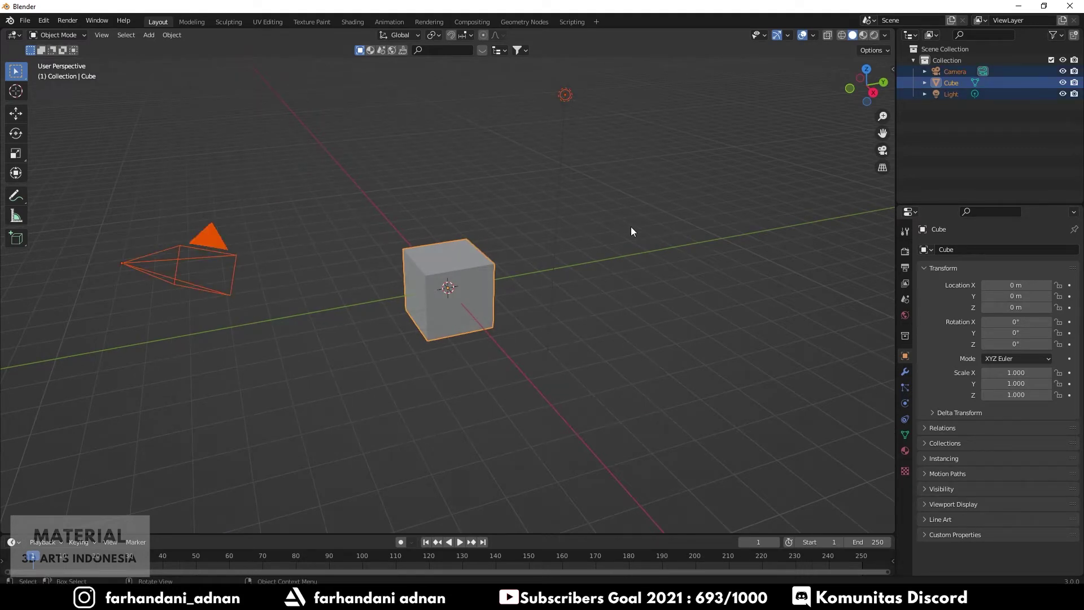
key(x)
click(649, 226)
- Add a plane, scale it up about four times, and apply its rotation and scale
key(shift+a)
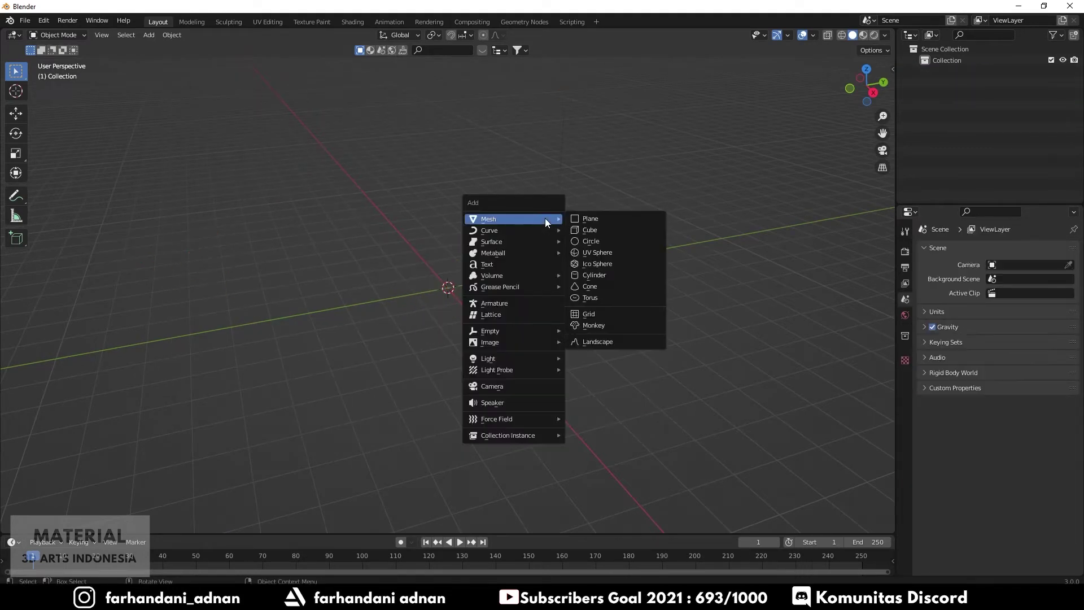
click(590, 218)
key(s)
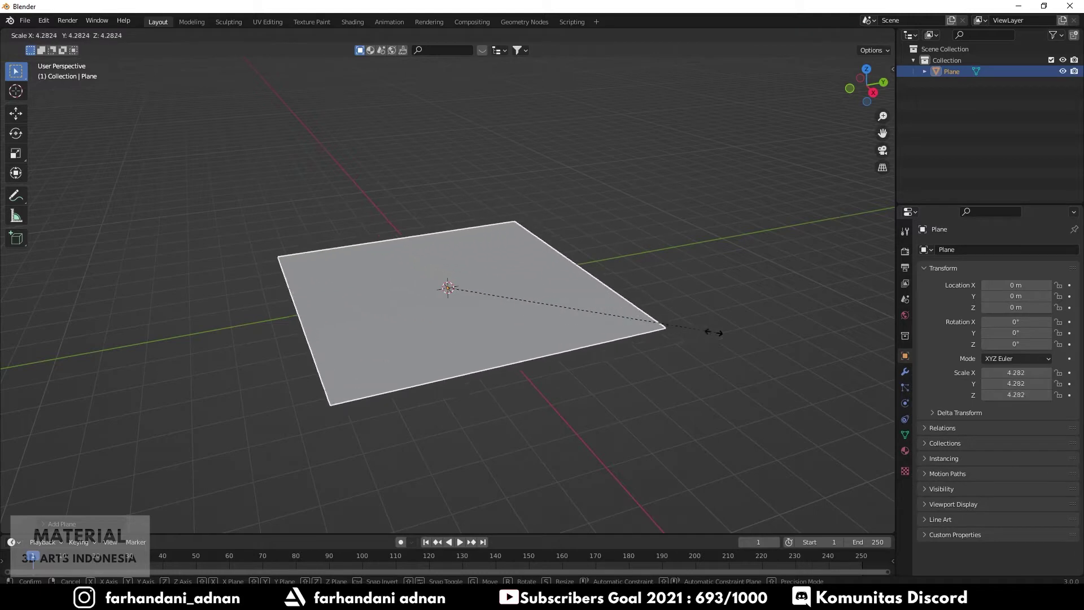
click(700, 331)
key(ctrl+a)
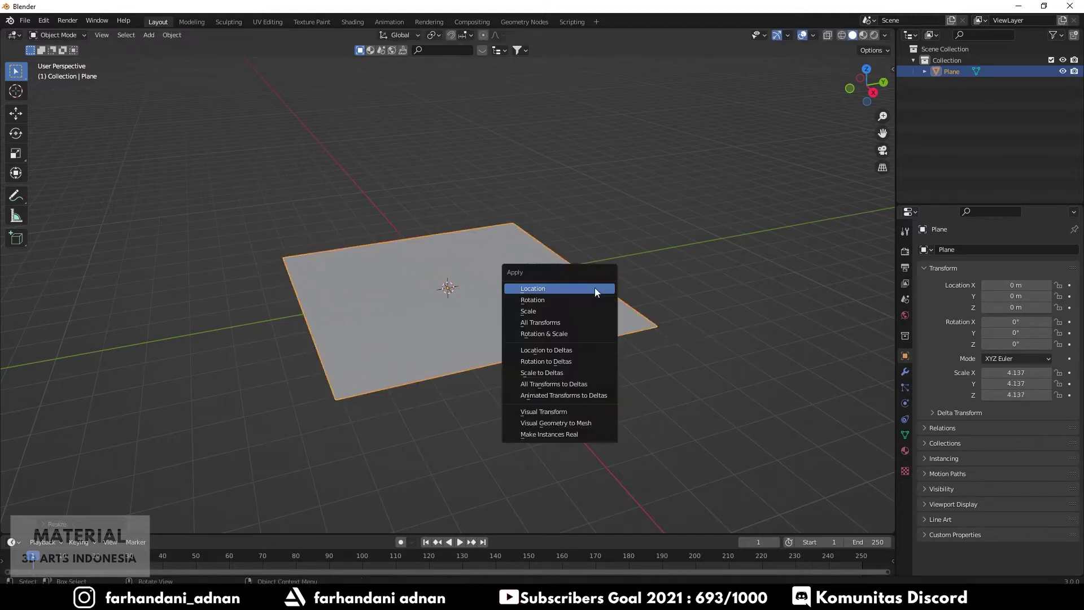
click(564, 332)
- Switch to the Shading workspace with Material Preview shading
mouse_move(623, 319)
middle_down()
mouse_move(483, 259)
mouse_move(473, 289)
mouse_move(517, 296)
mouse_move(460, 296)
mouse_move(501, 273)
mouse_move(463, 283)
mouse_move(463, 230)
middle_up()
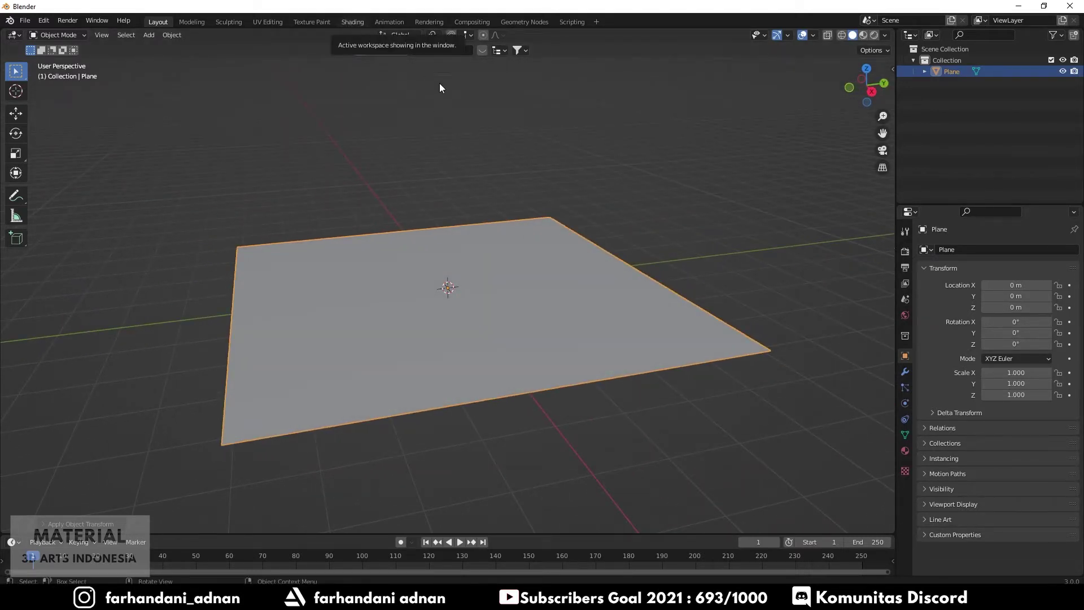
click(353, 21)
key(z)
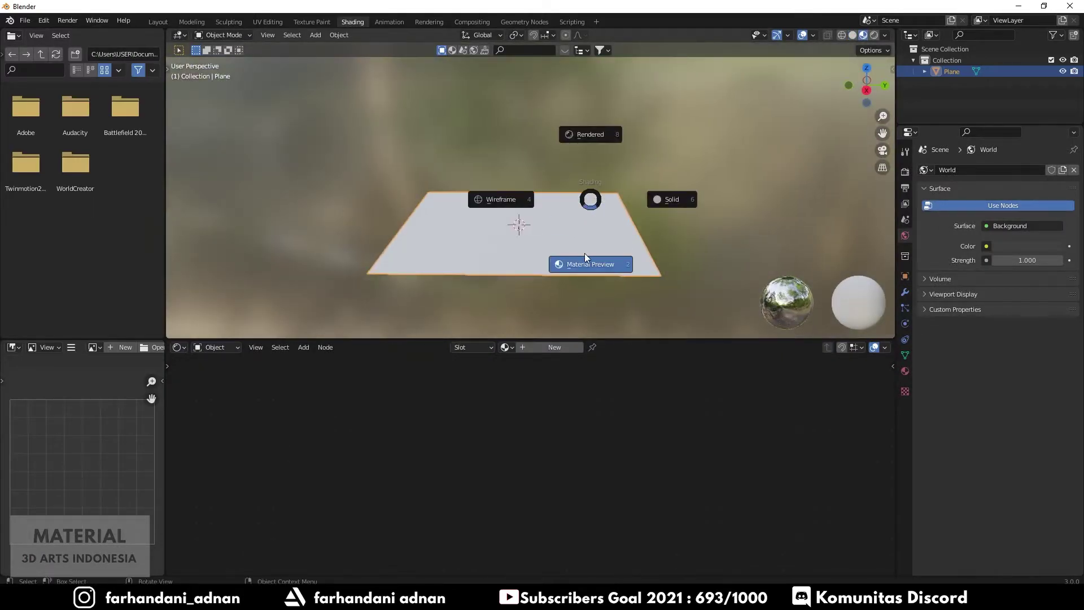
click(585, 258)
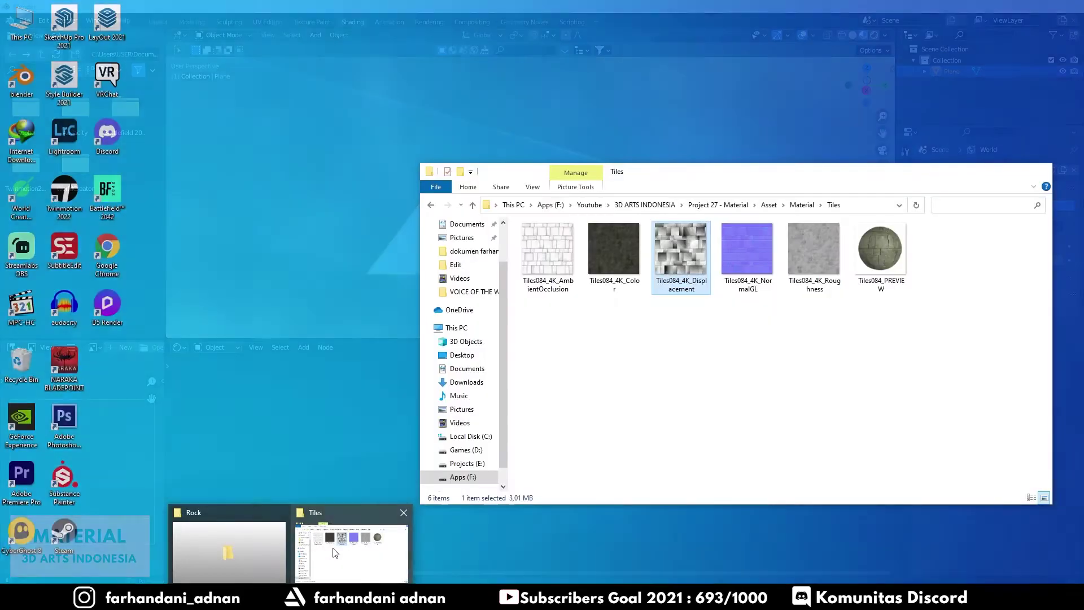
click(353, 542)
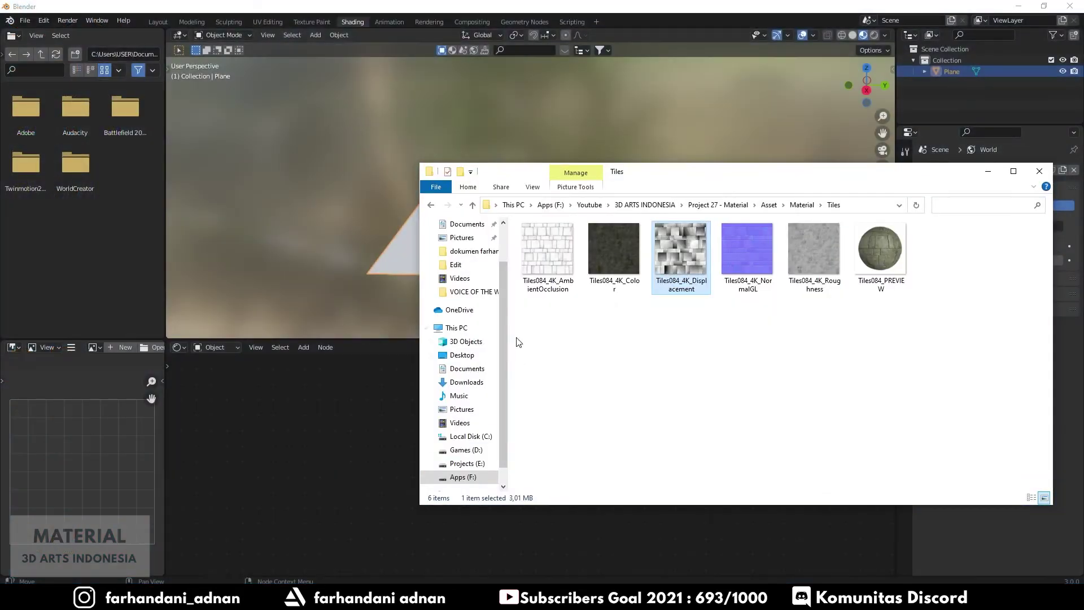
click(429, 209)
double_click(538, 241)
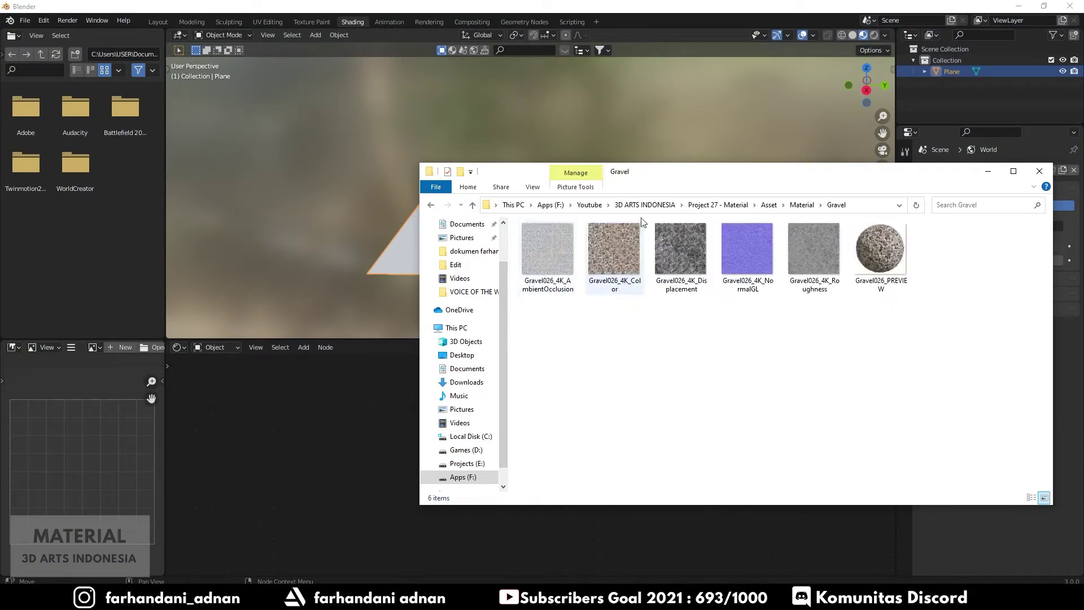
click(430, 205)
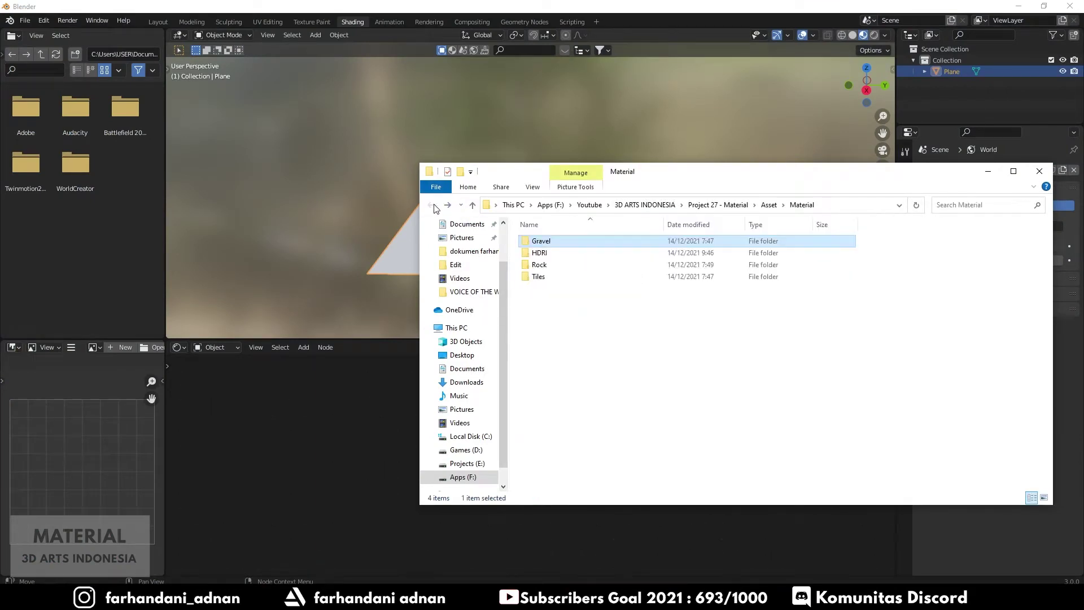
click(541, 266)
double_click(541, 267)
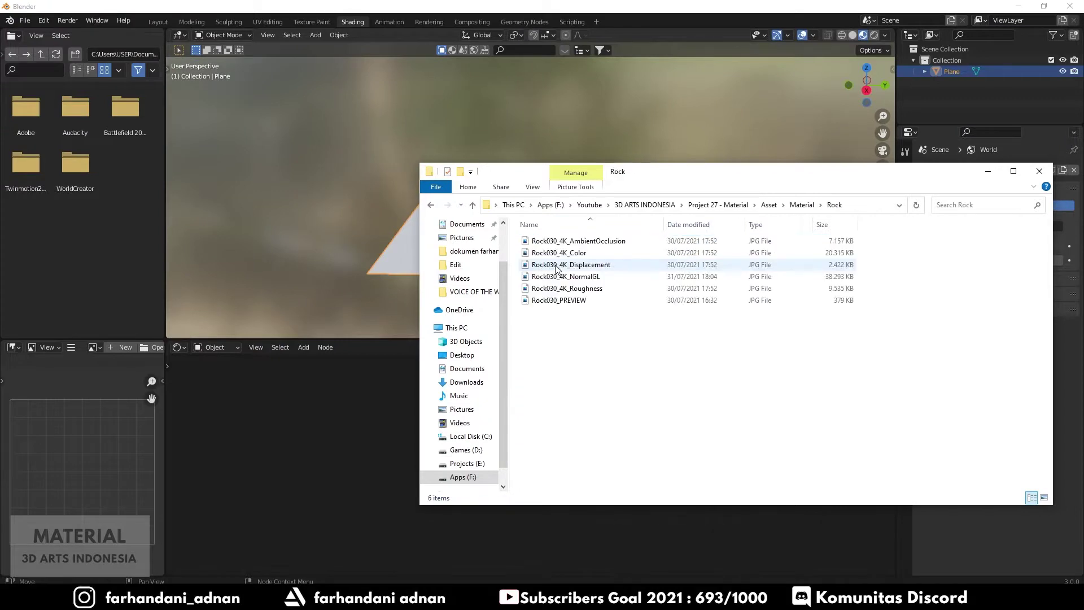
click(430, 206)
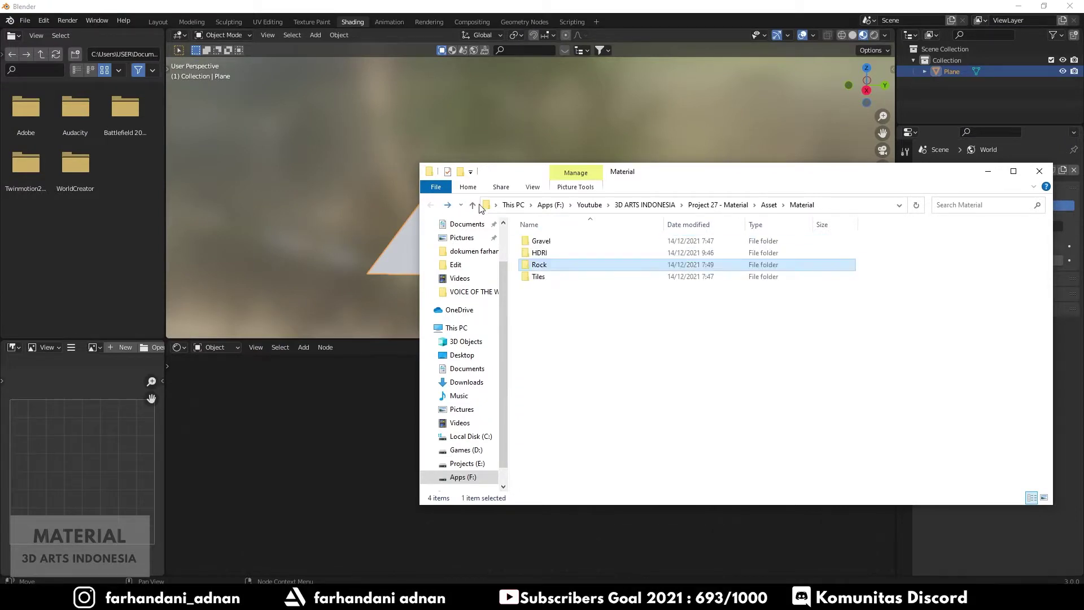
double_click(537, 241)
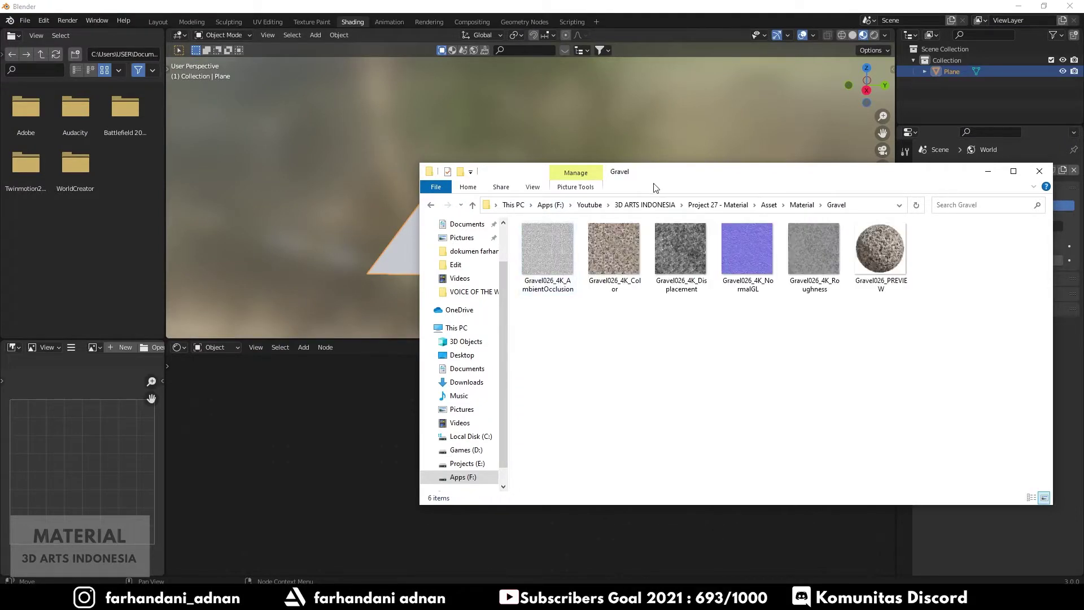
drag(648, 178, 750, 159)
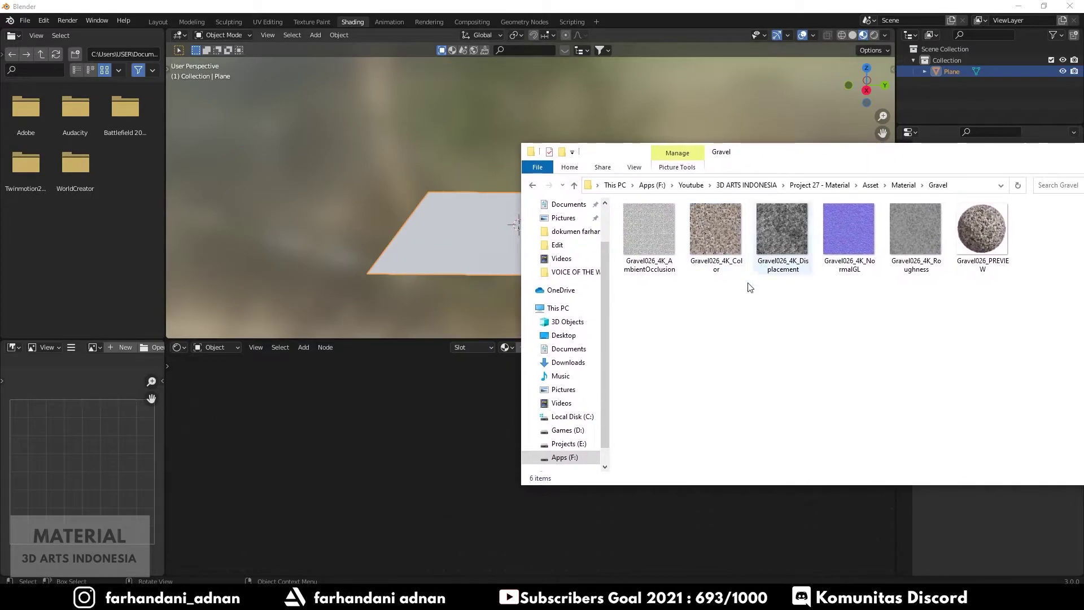
double_click(727, 241)
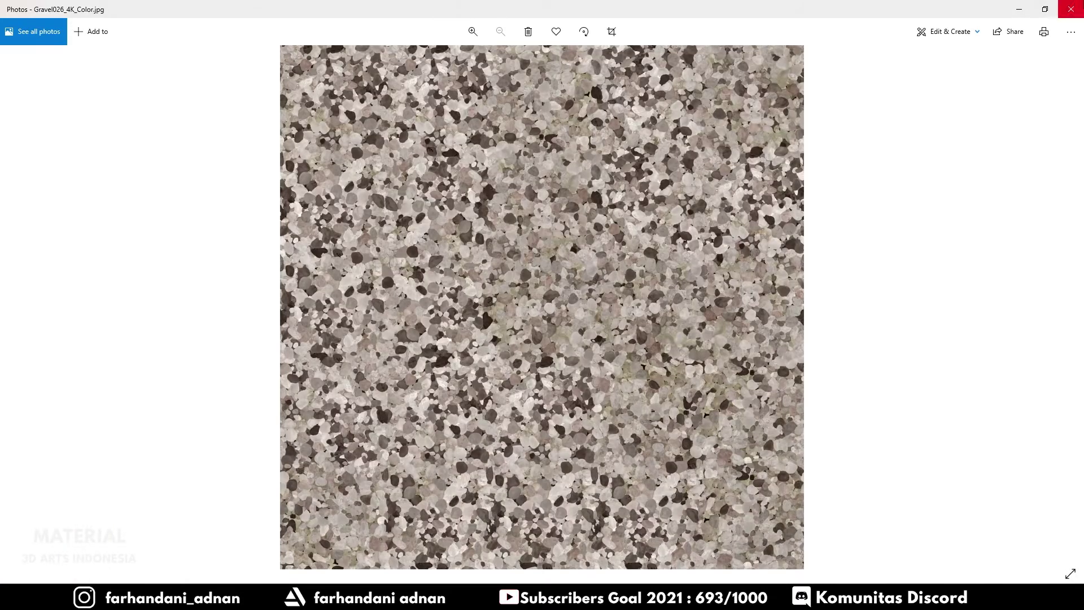
click(1070, 9)
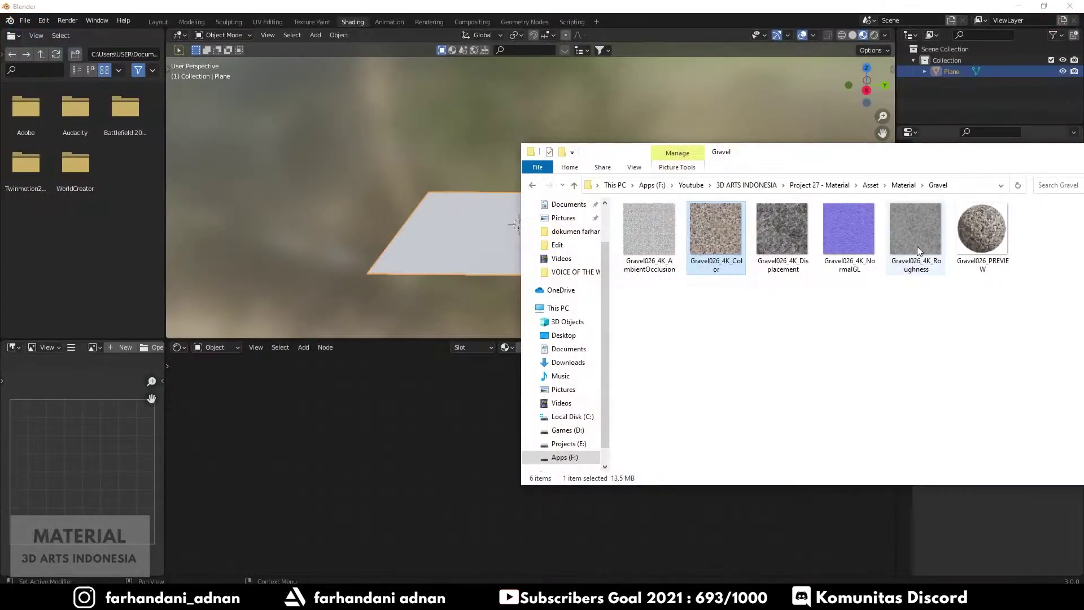
double_click(975, 229)
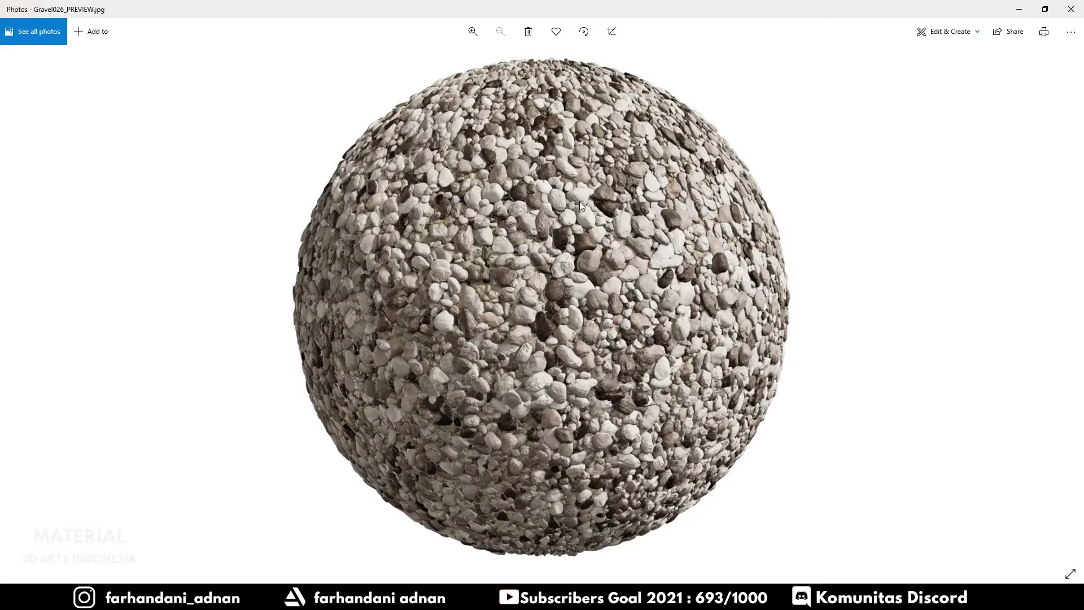
click(1070, 9)
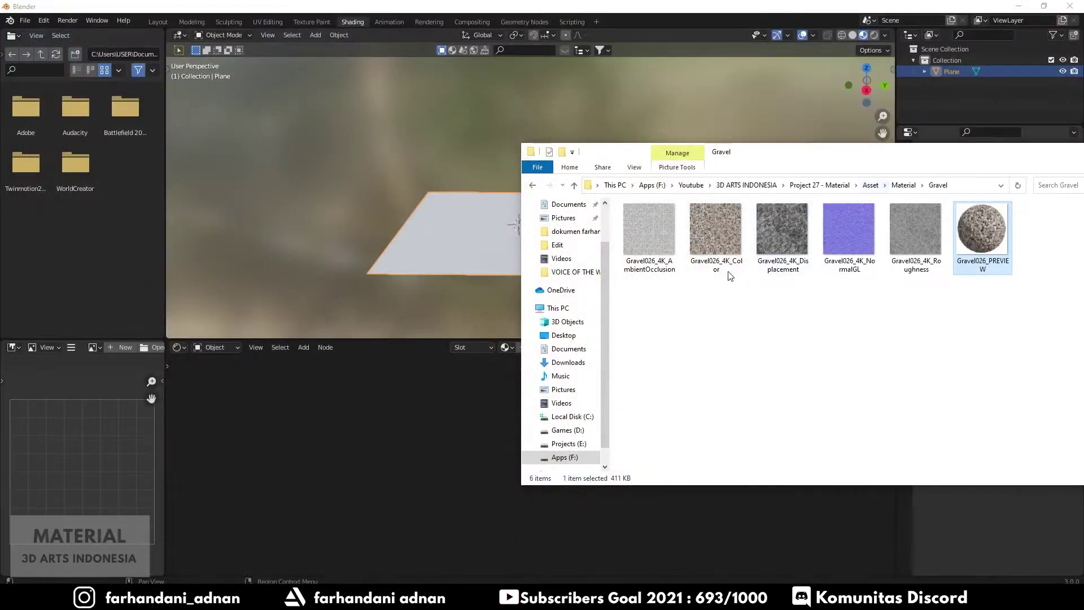
drag(716, 229, 422, 396)
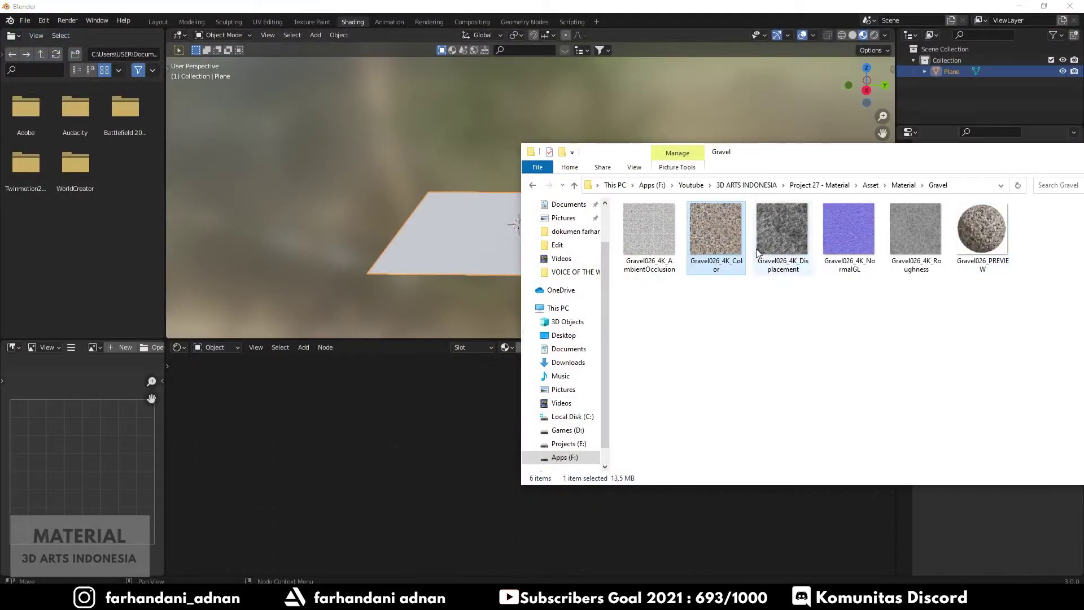
drag(716, 229, 397, 422)
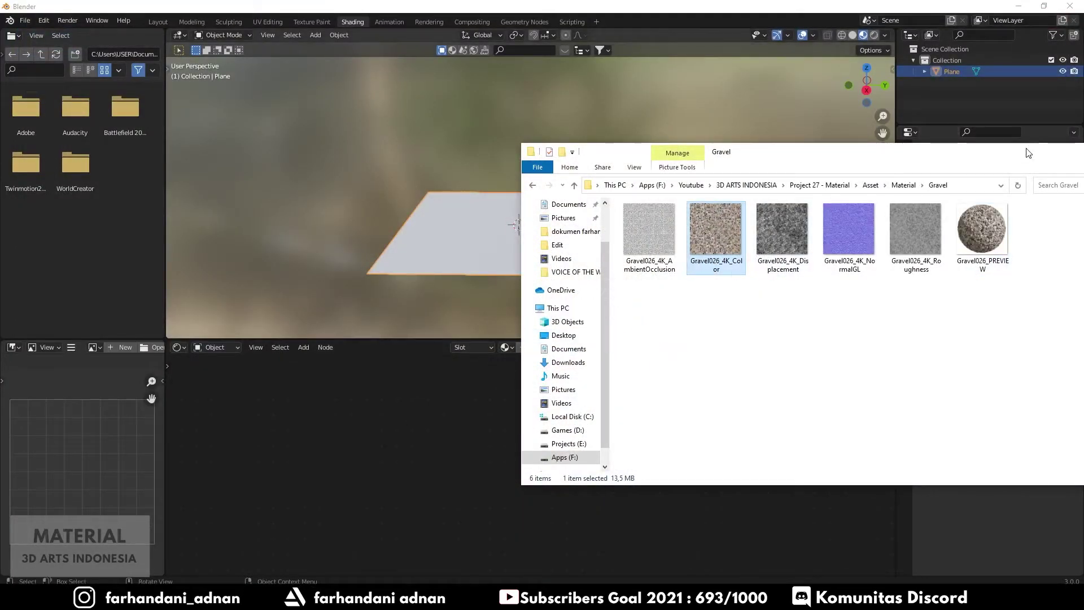
drag(1050, 153, 804, 175)
- Create a new material on the plane and bring in Gravel026_4K_Color.jpg as an image node
click(852, 176)
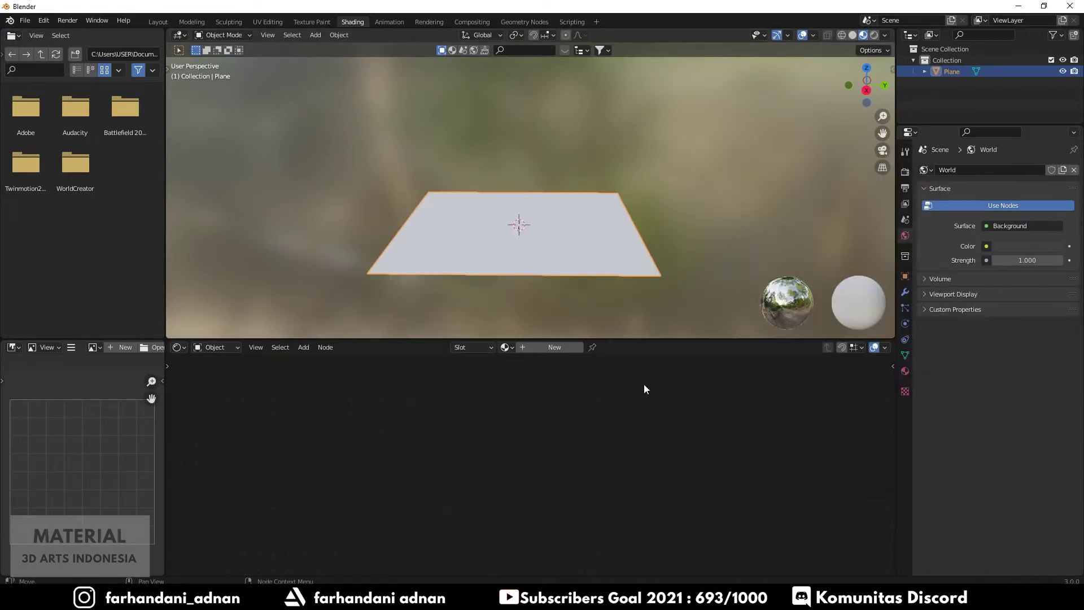
click(553, 348)
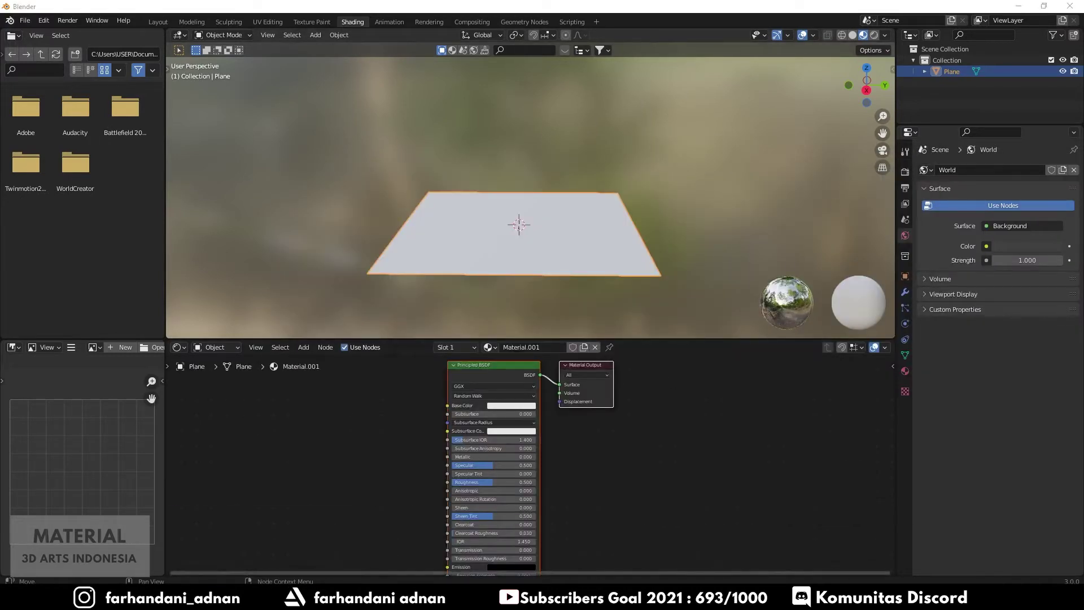
click(339, 565)
drag(477, 268, 237, 415)
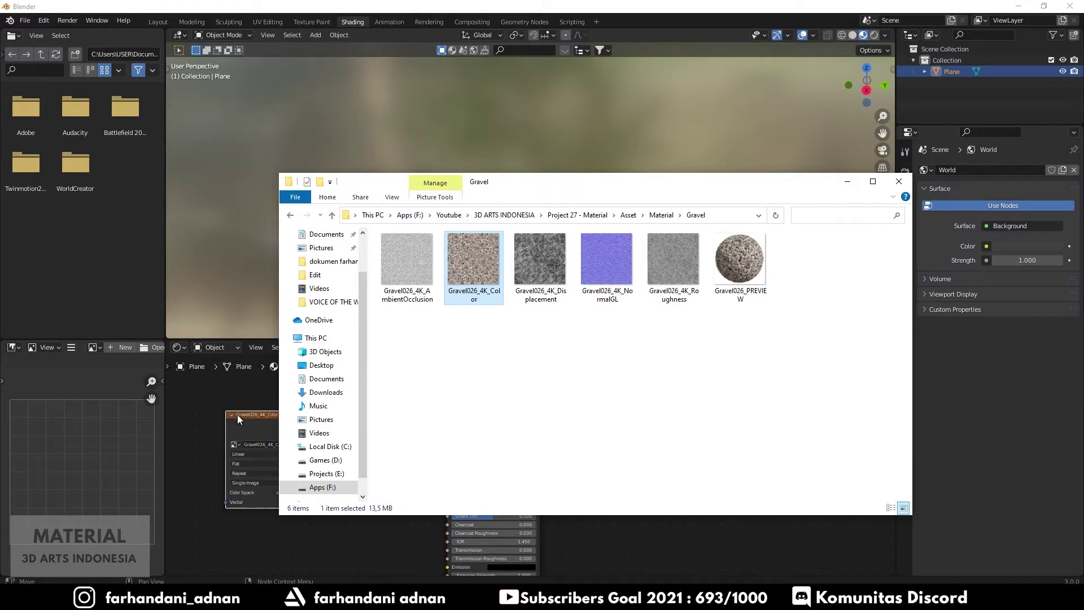
click(850, 182)
- Connect the gravel colour texture's Color to the Principled BSDF Base Color
key(z)
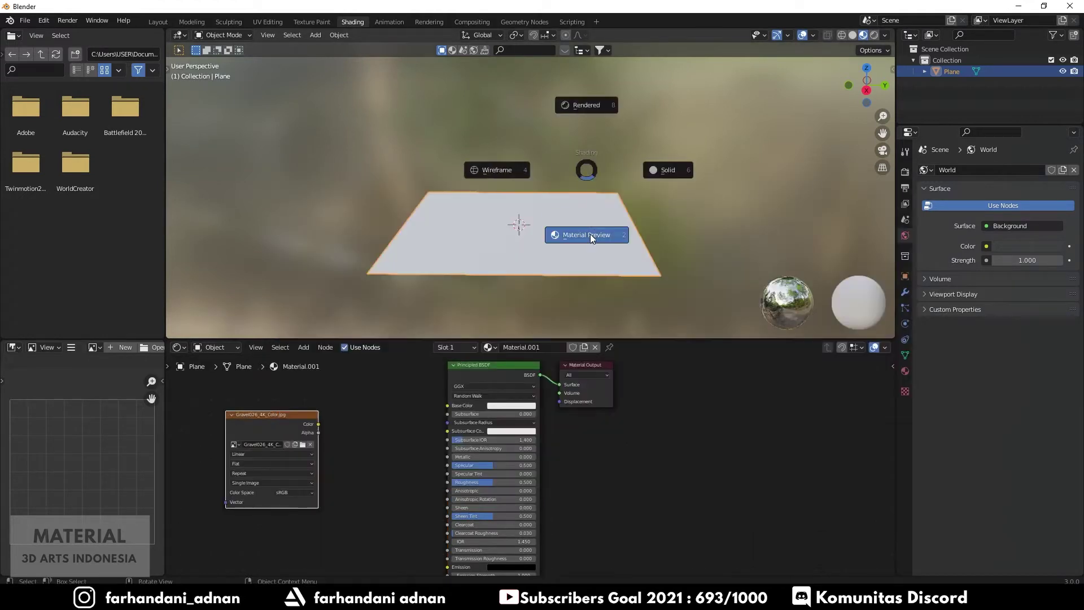
mouse_move(535, 189)
middle_down()
mouse_move(567, 197)
mouse_move(568, 183)
middle_up()
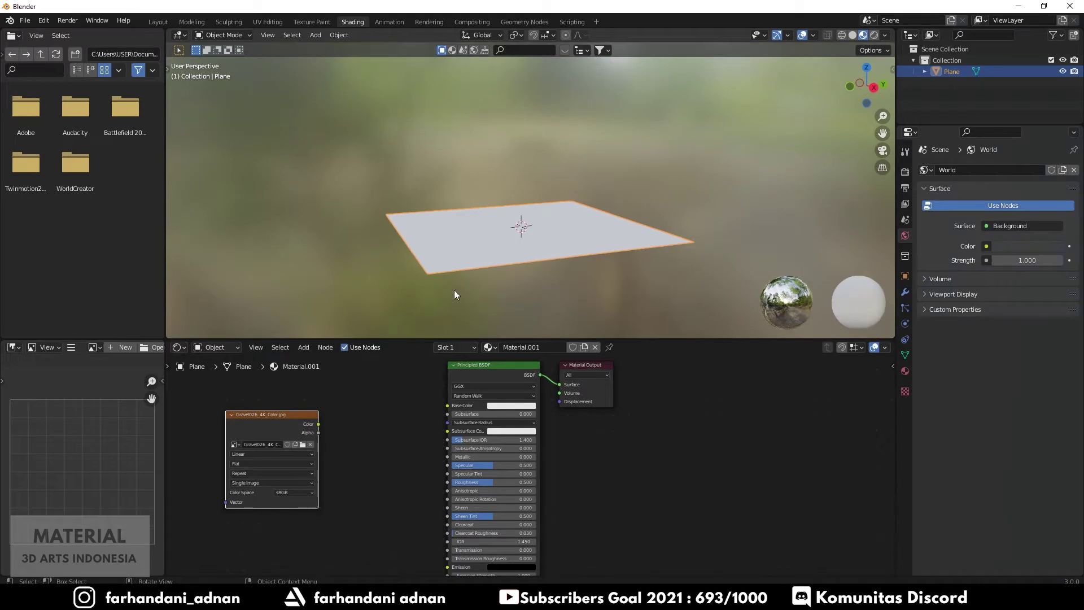
mouse_move(297, 414)
mouse_down()
mouse_move(392, 386)
mouse_move(385, 399)
mouse_up()
middle_drag(514, 303, 511, 296)
scroll(376, 402, up, 2)
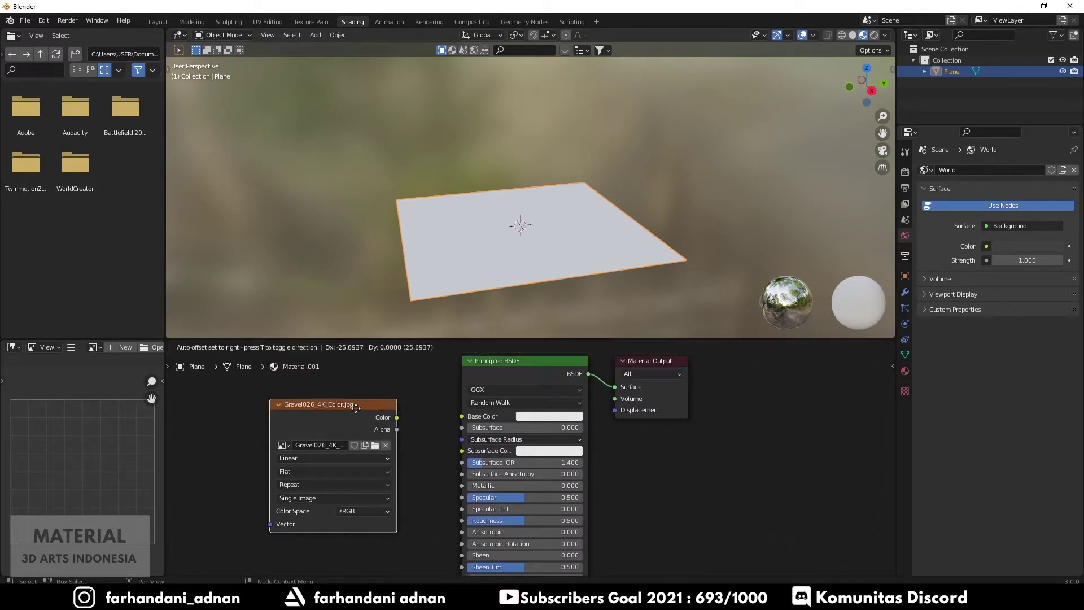
mouse_move(370, 413)
mouse_down()
mouse_move(356, 413)
mouse_move(476, 419)
mouse_up()
mouse_move(528, 253)
middle_down()
mouse_move(542, 255)
mouse_move(510, 227)
middle_up()
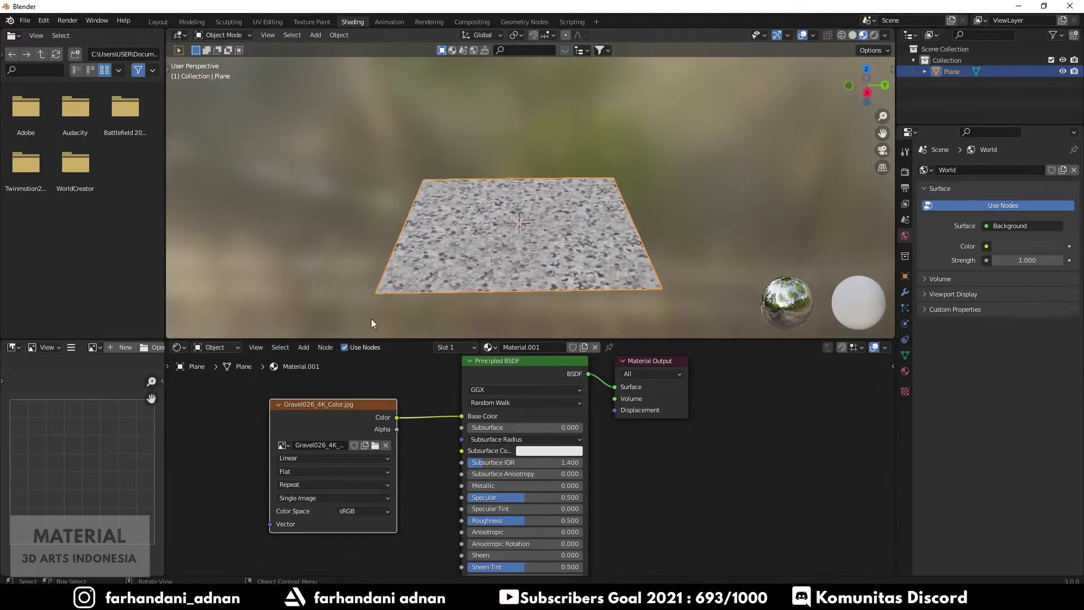
- Switch the viewport to Rendered shading
key(z)
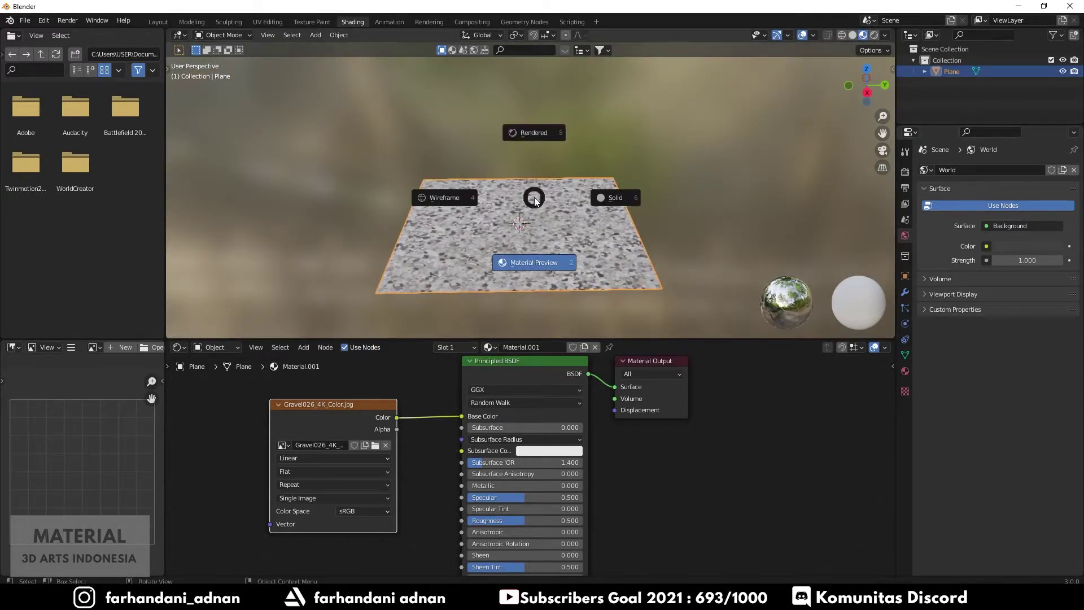
click(541, 140)
mouse_move(654, 196)
middle_down()
mouse_move(602, 255)
mouse_move(551, 234)
mouse_move(564, 219)
middle_up()
- Add a Sun light instead of a Spot light and raise it along Z
key(shift+a)
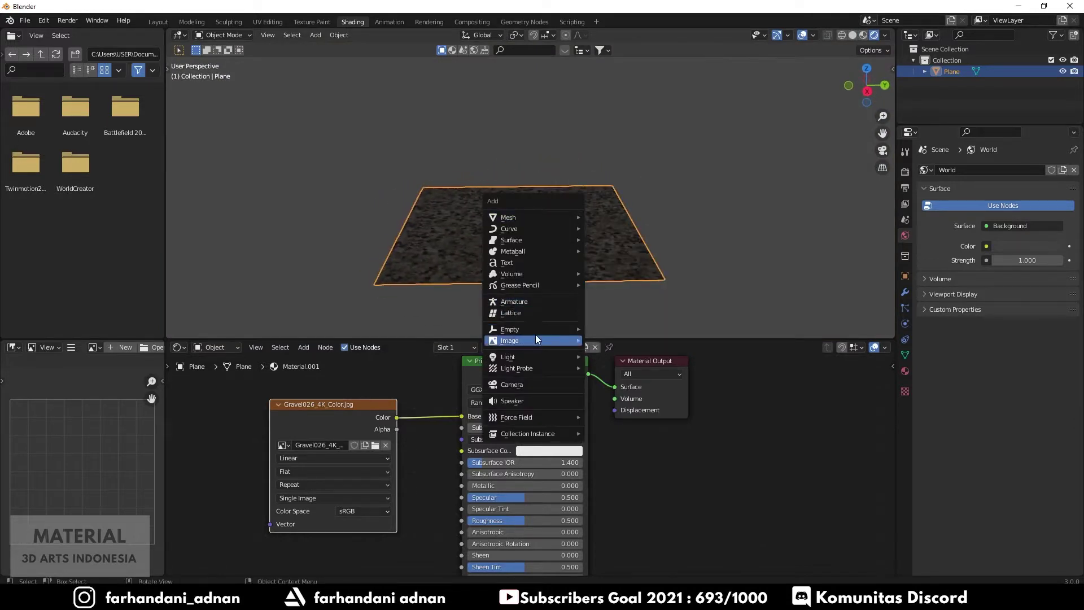
mouse_move(525, 357)
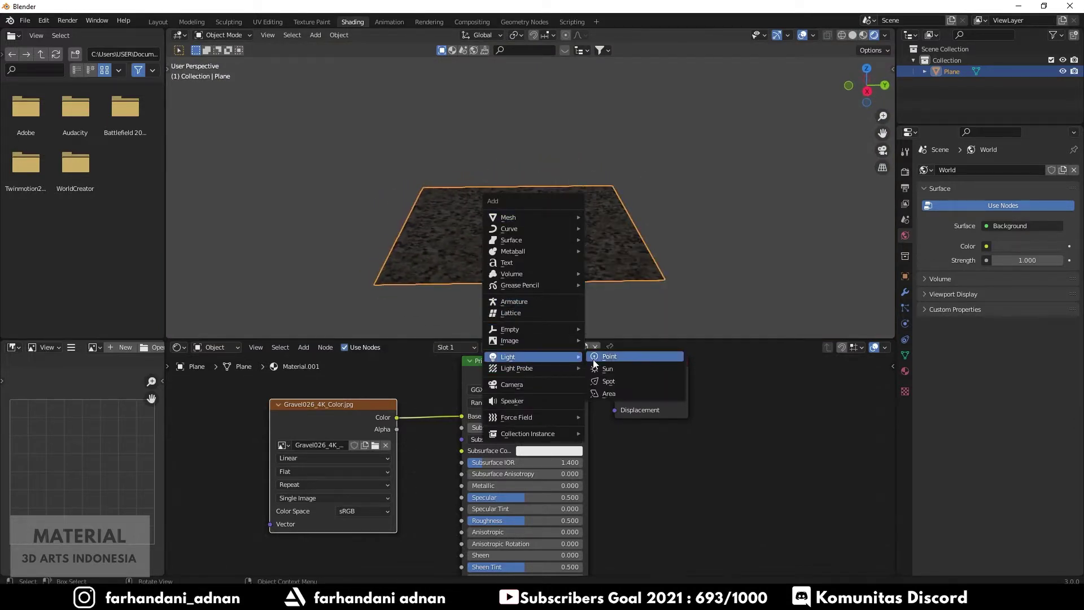
click(622, 381)
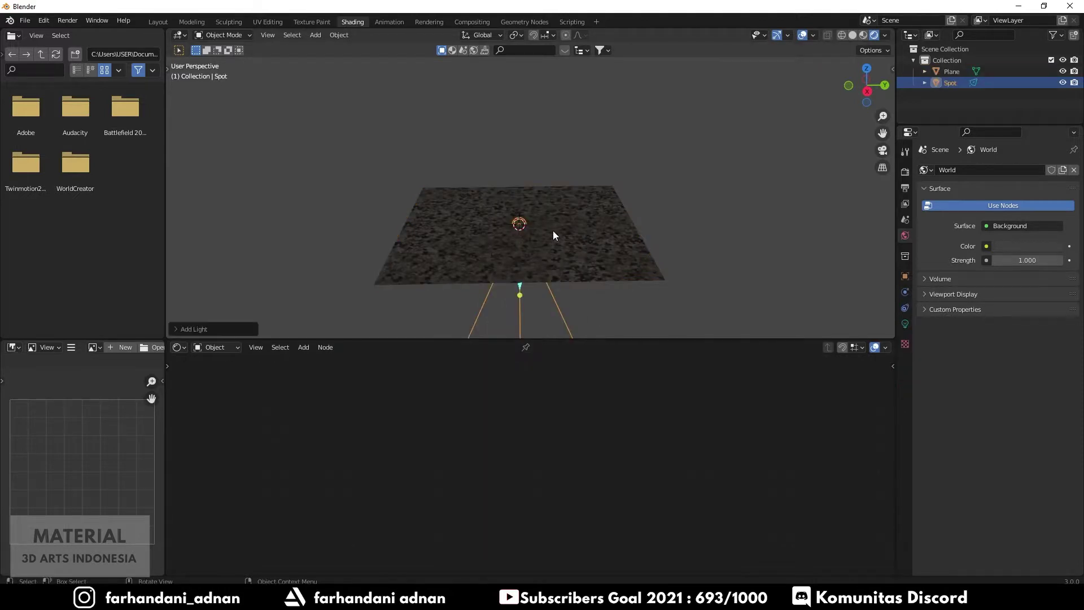
key(ctrl+z)
key(shift+a)
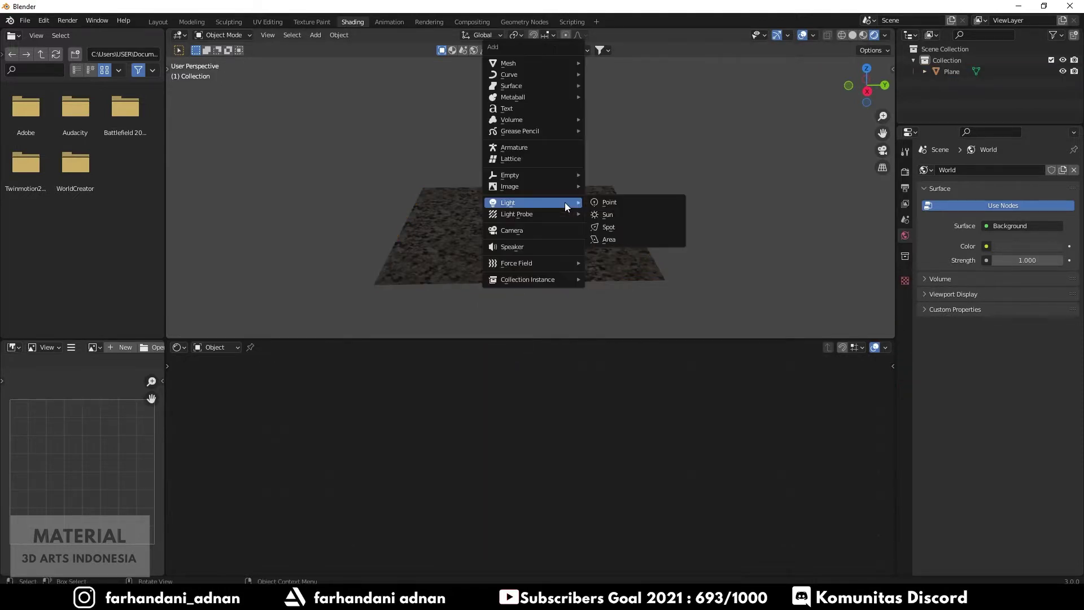
click(607, 215)
key(g)
key(z)
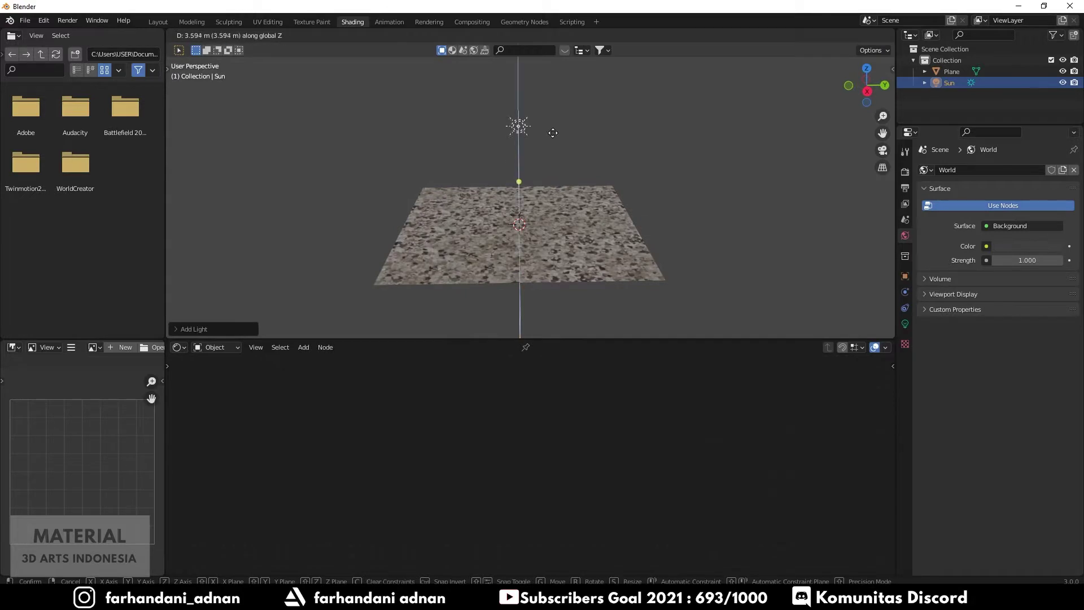
click(553, 107)
- Angle the sun's direction so its light slants across the plane
drag(519, 153, 534, 238)
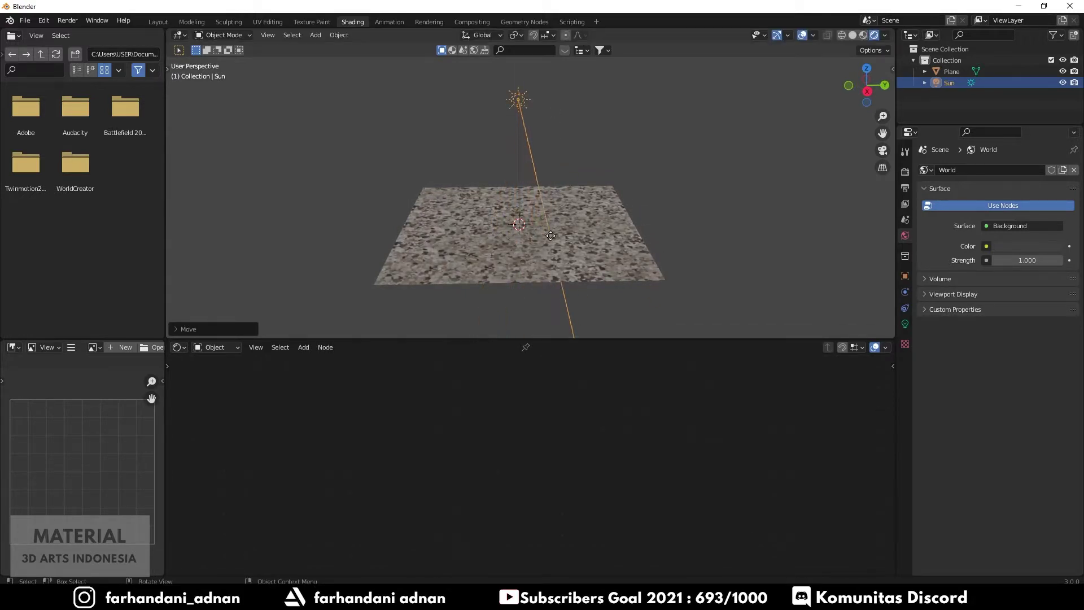
mouse_move(705, 239)
middle_down()
mouse_move(514, 198)
mouse_move(493, 210)
middle_up()
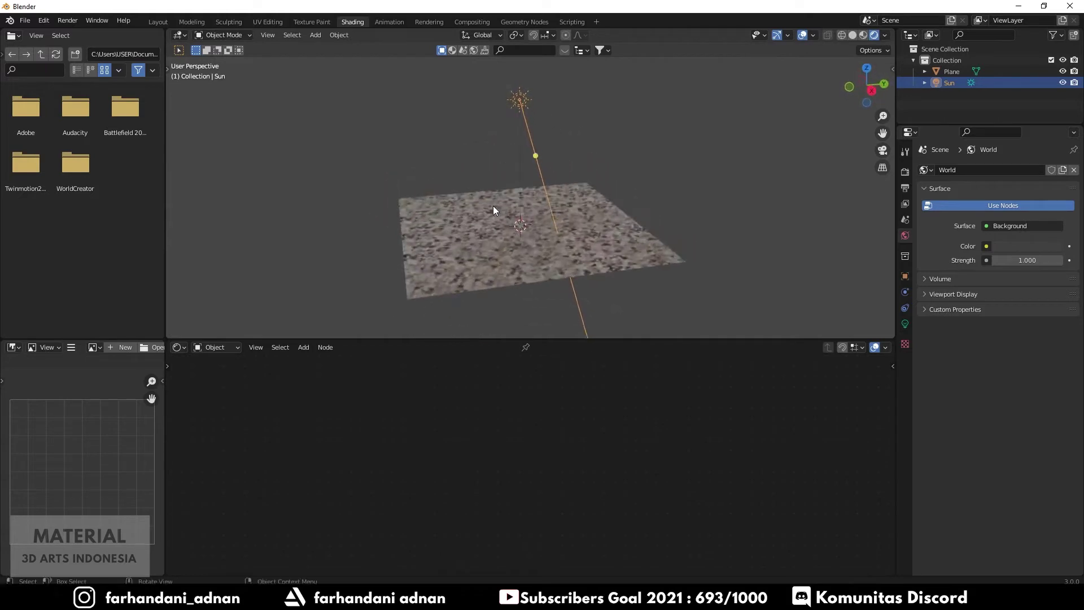
drag(535, 154, 570, 211)
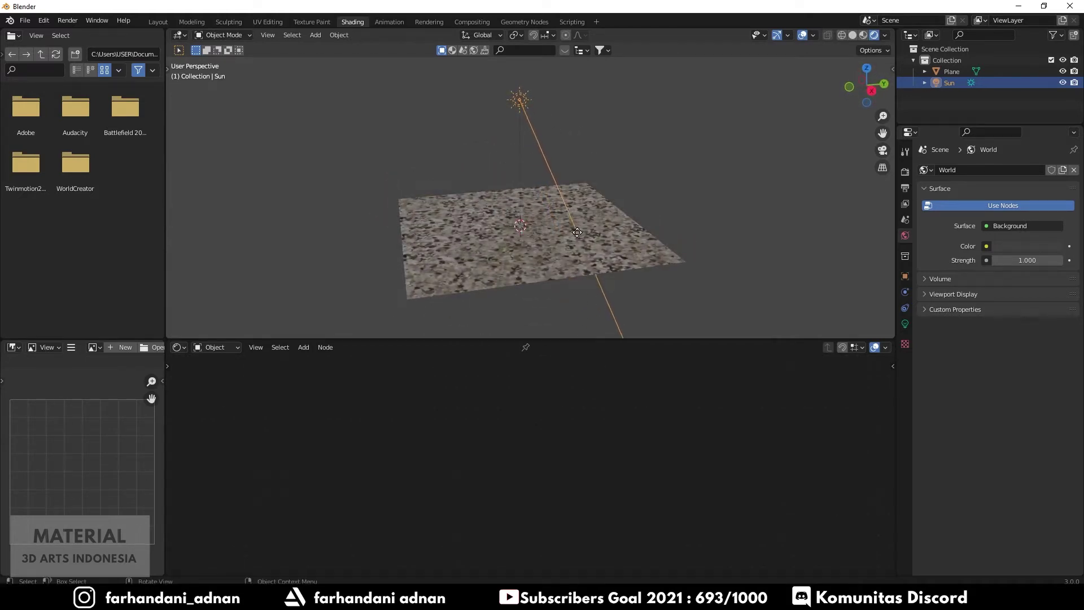
drag(588, 253, 624, 276)
mouse_move(557, 235)
middle_down()
mouse_move(521, 239)
mouse_move(561, 235)
middle_up()
scroll(562, 235, up, 3)
scroll(486, 257, up, 2)
mouse_move(486, 256)
middle_down()
mouse_move(513, 213)
mouse_move(442, 272)
mouse_move(547, 234)
mouse_move(488, 258)
mouse_move(505, 228)
mouse_move(456, 253)
mouse_move(470, 234)
mouse_move(492, 238)
mouse_move(513, 267)
mouse_move(514, 255)
mouse_move(558, 238)
mouse_move(520, 245)
mouse_move(519, 235)
mouse_move(567, 232)
mouse_move(553, 231)
mouse_move(524, 186)
mouse_move(520, 198)
mouse_move(547, 212)
mouse_move(548, 201)
mouse_move(539, 207)
middle_up()
scroll(524, 186, up, 3)
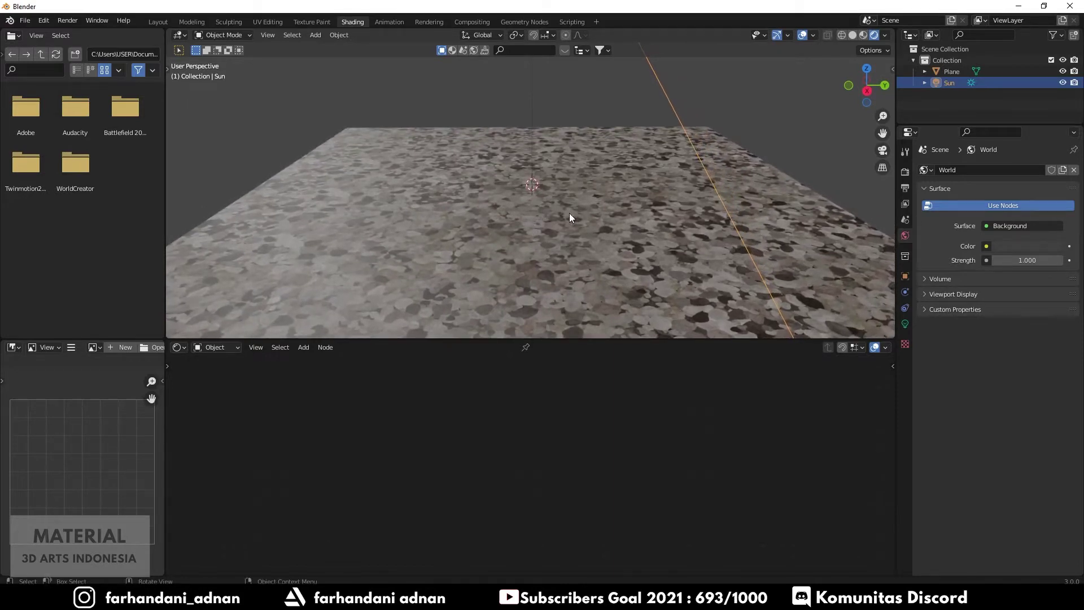
mouse_move(516, 205)
middle_down()
mouse_move(522, 214)
mouse_move(462, 206)
mouse_move(514, 220)
mouse_move(523, 208)
mouse_move(544, 225)
mouse_move(526, 209)
mouse_move(558, 217)
mouse_move(557, 184)
middle_up()
scroll(538, 225, down, 2)
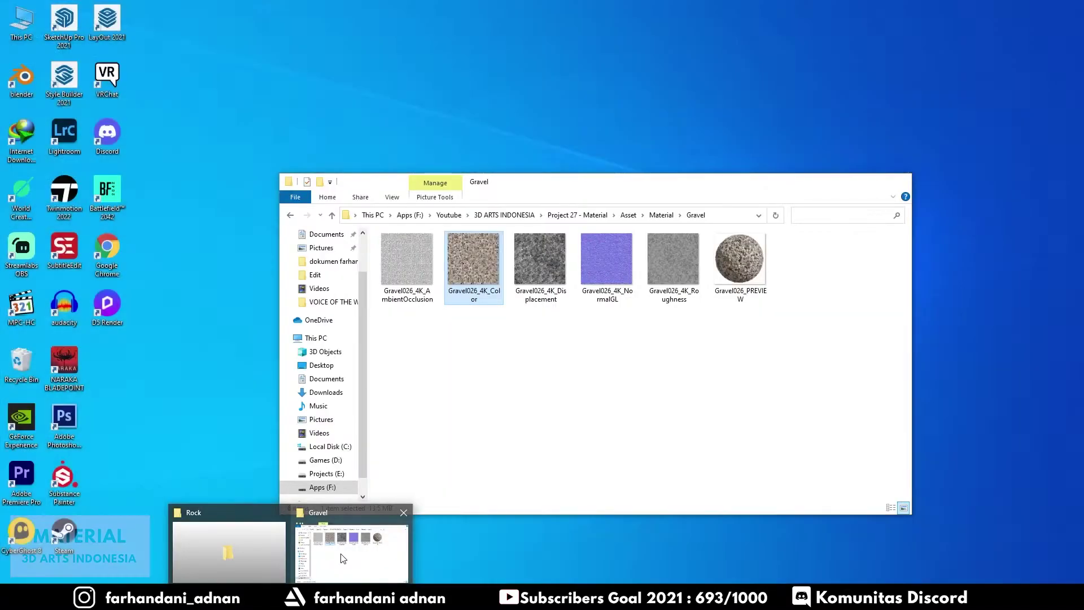
- Preview the Gravel026 Color and Roughness maps in Photos, then select the NormalGL map
click(341, 557)
drag(524, 181, 560, 156)
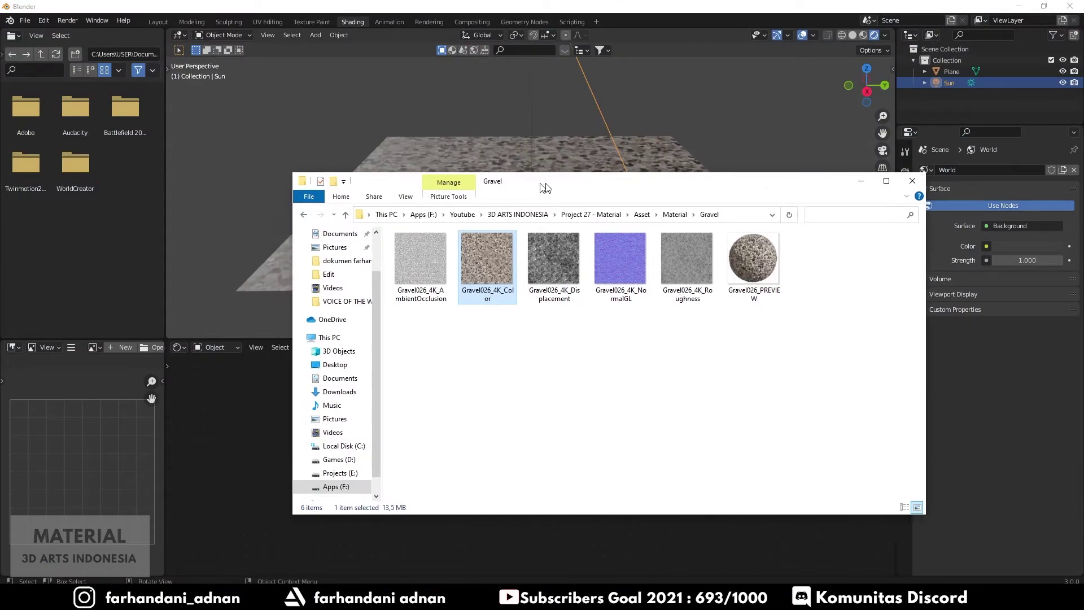
double_click(515, 245)
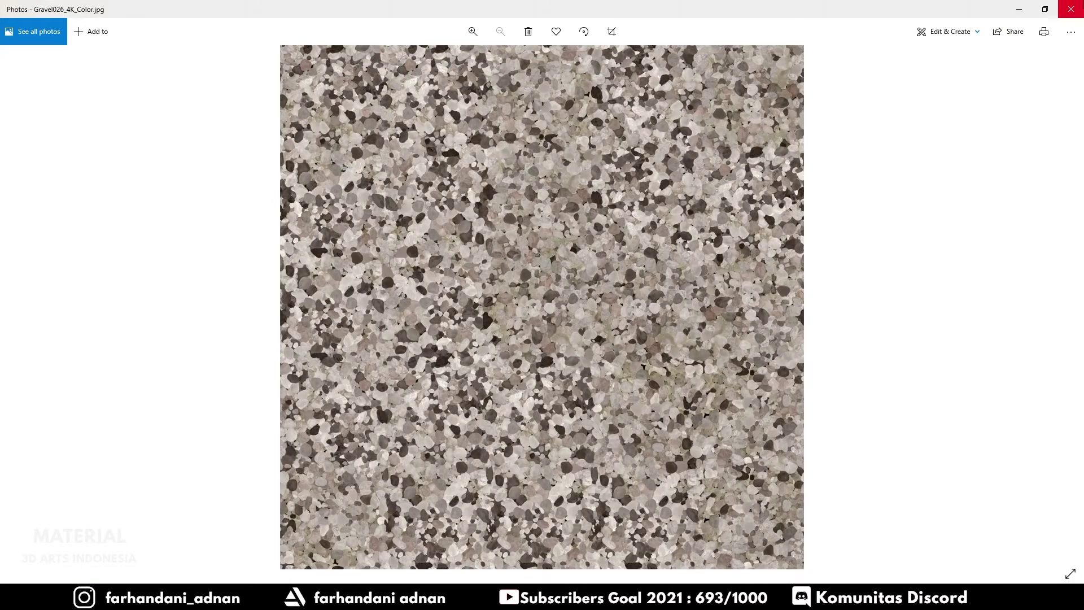
key(alt+F4)
click(702, 273)
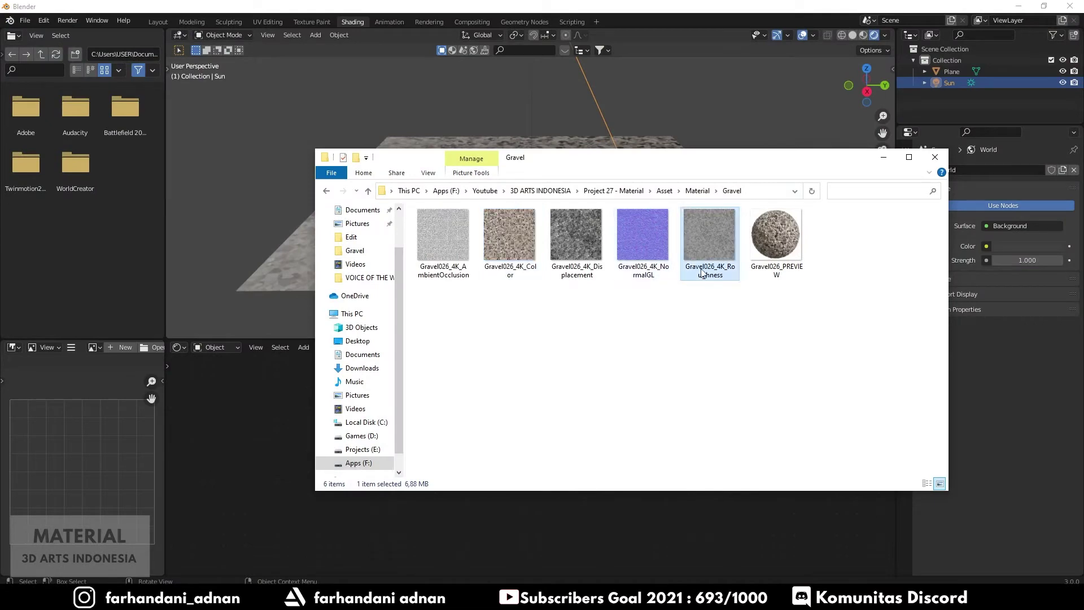
double_click(709, 245)
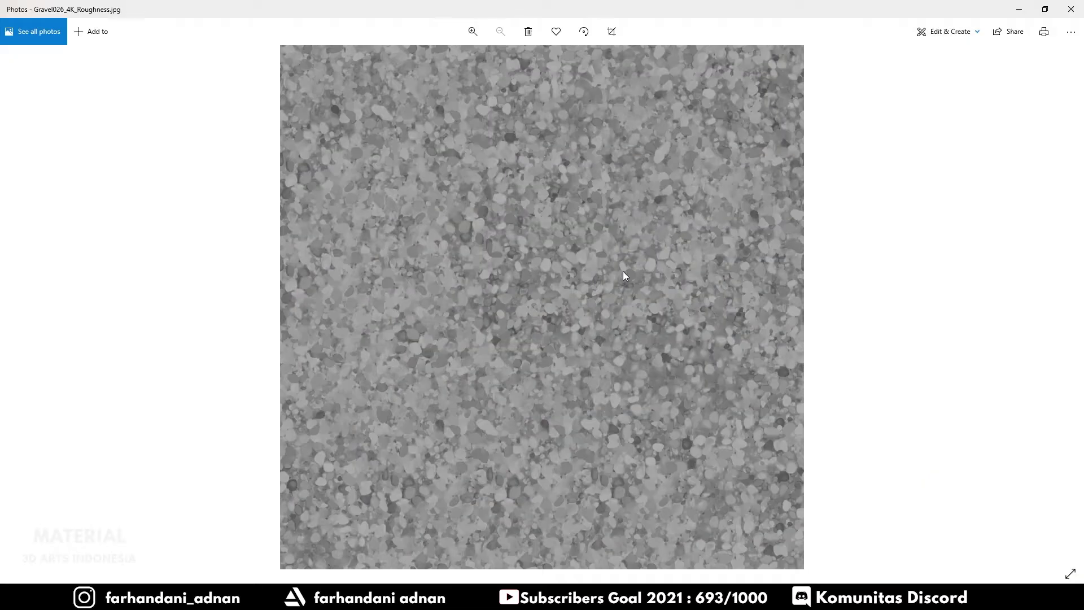
click(1071, 9)
click(647, 240)
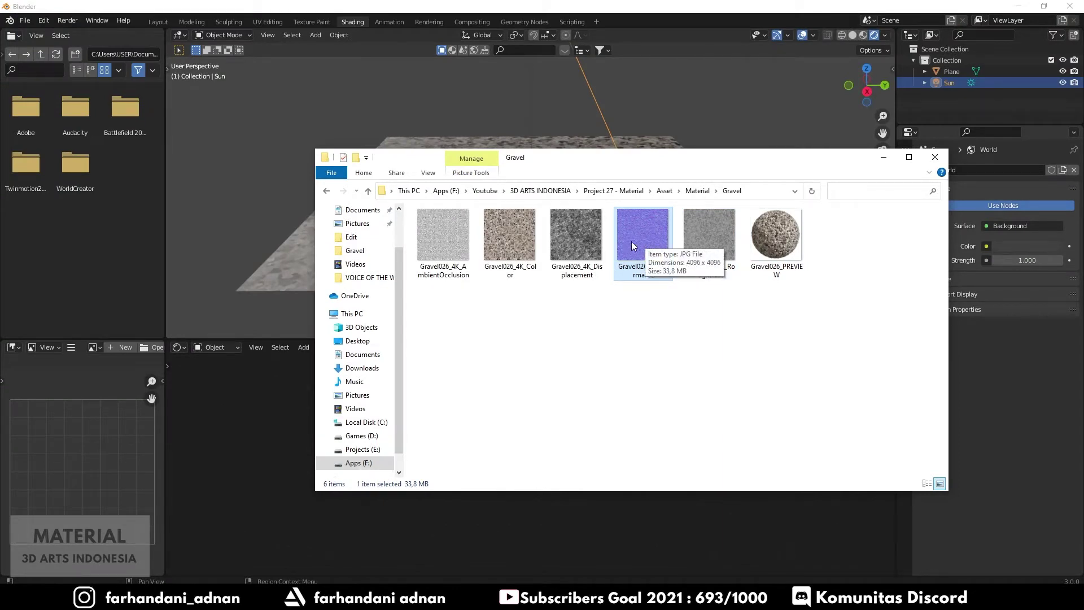
- Select the plane and reposition the gravel colour image node
click(880, 164)
mouse_move(565, 199)
middle_down()
mouse_move(591, 218)
mouse_move(588, 206)
middle_up()
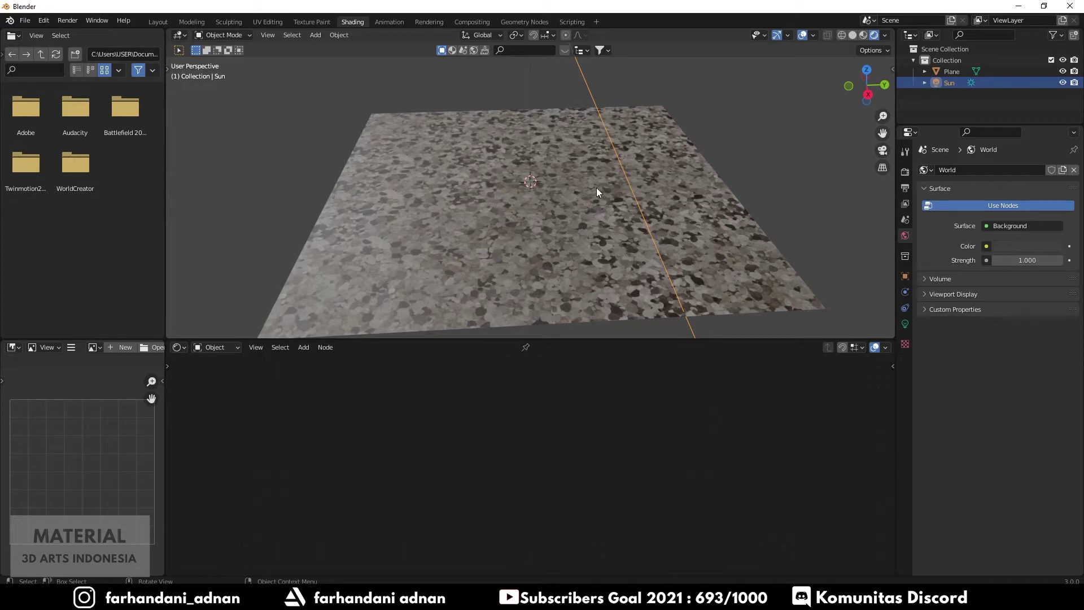
mouse_move(551, 182)
middle_down()
mouse_move(551, 170)
mouse_move(548, 195)
mouse_move(526, 192)
mouse_move(521, 170)
mouse_move(524, 181)
middle_up()
click(657, 220)
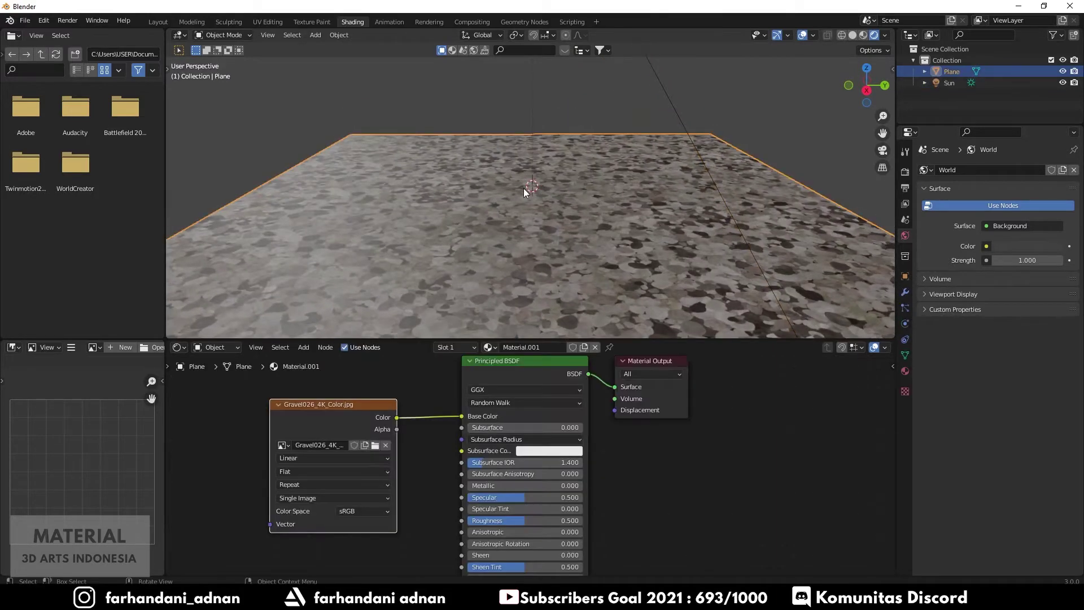
middle_drag(657, 224, 530, 192)
mouse_move(299, 417)
mouse_down()
mouse_move(352, 386)
mouse_move(319, 389)
mouse_move(357, 377)
mouse_up()
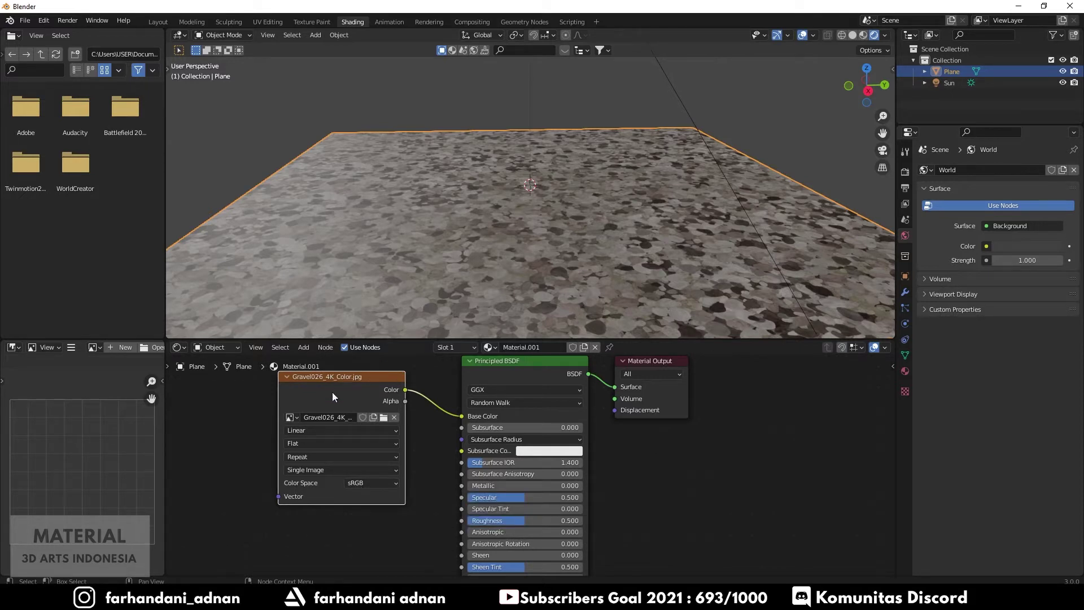
- Collapse the colour image node beside the Principled BSDF and bring the Gravel folder forward
click(354, 484)
click(287, 377)
mouse_move(320, 381)
mouse_down()
mouse_move(366, 395)
mouse_move(344, 401)
mouse_up()
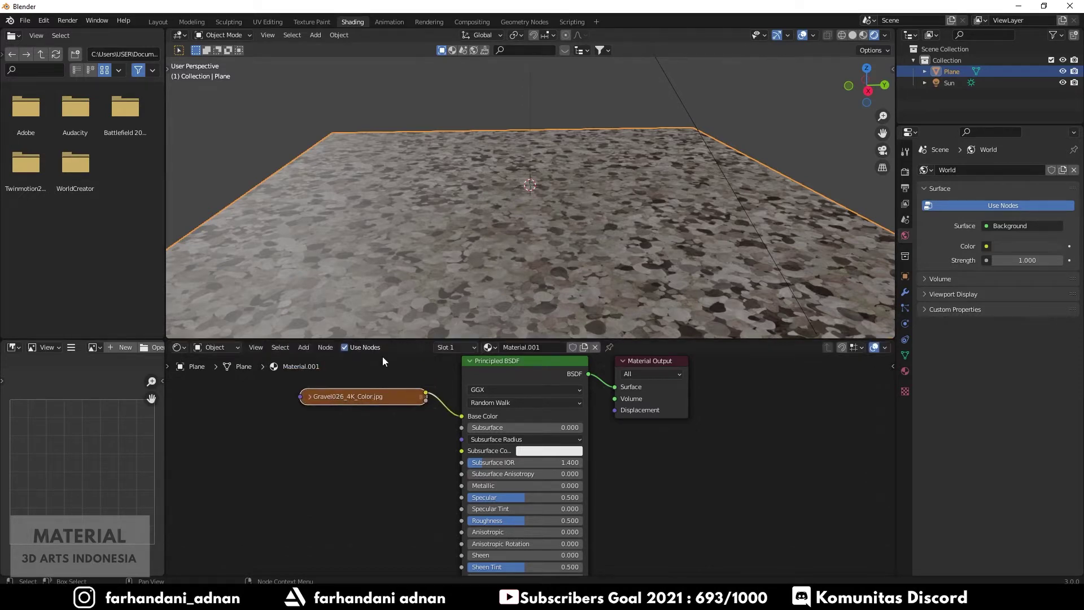
mouse_move(479, 223)
middle_down()
mouse_move(483, 242)
mouse_move(477, 218)
mouse_move(495, 232)
middle_up()
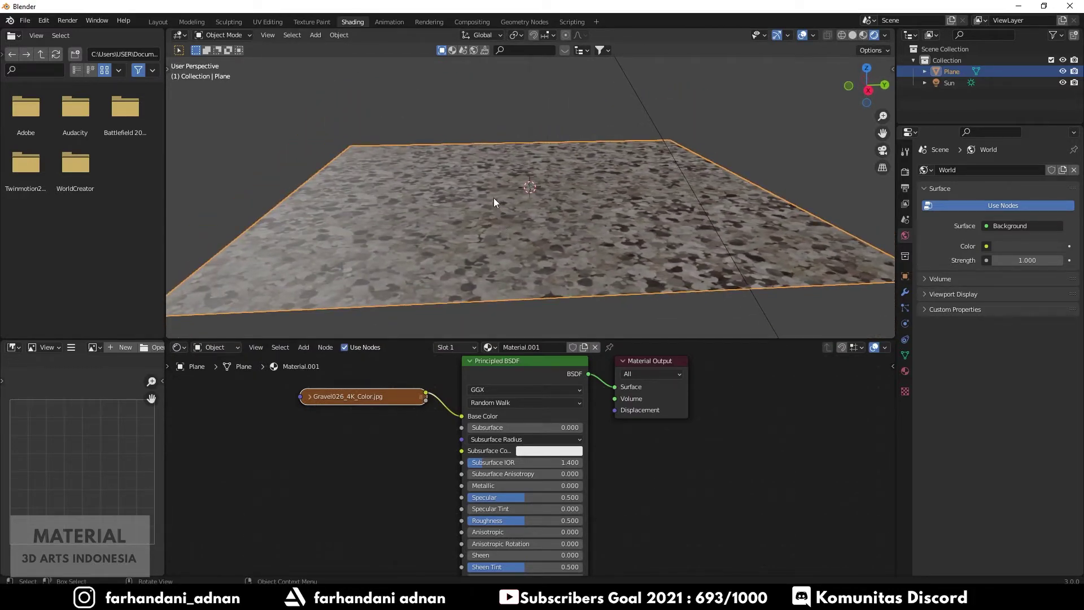
middle_drag(494, 198, 473, 218)
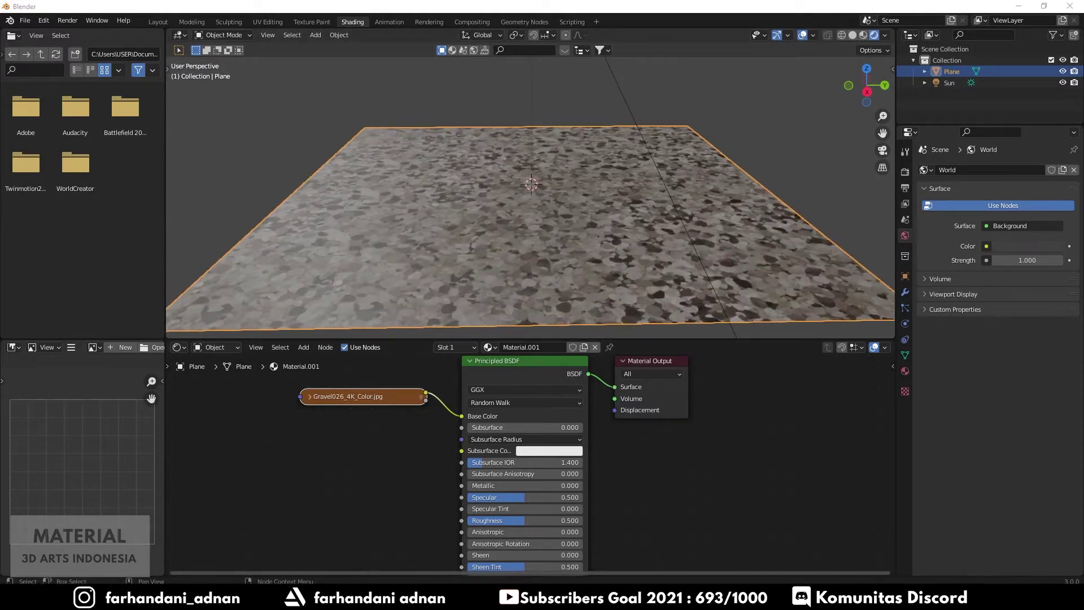
click(333, 551)
- Open Gravel026_4K_Roughness.jpg in Photos, zoom around to inspect it, then close it
click(704, 263)
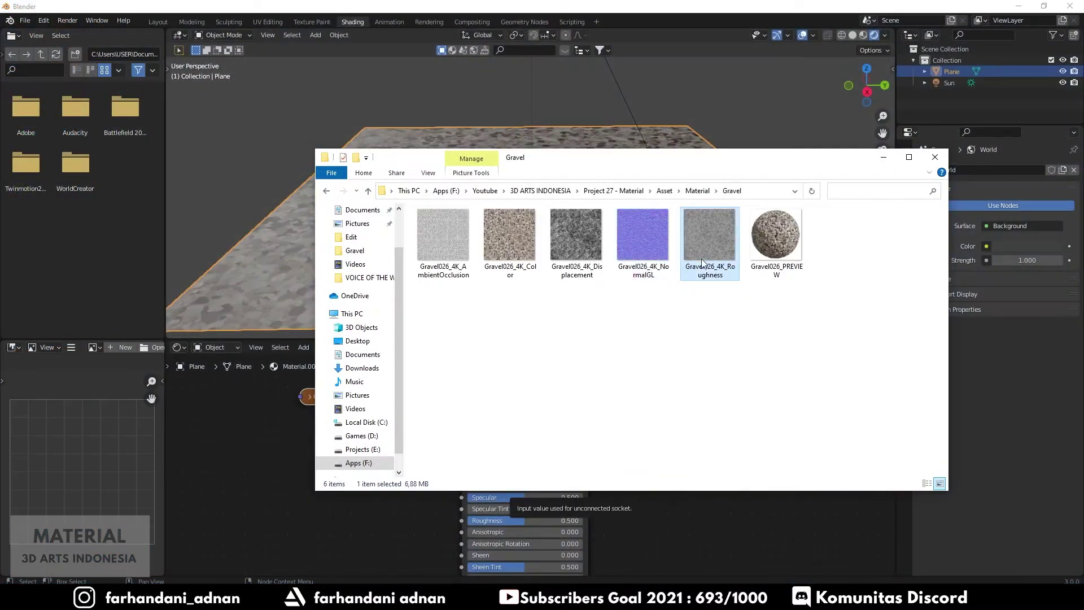
double_click(705, 249)
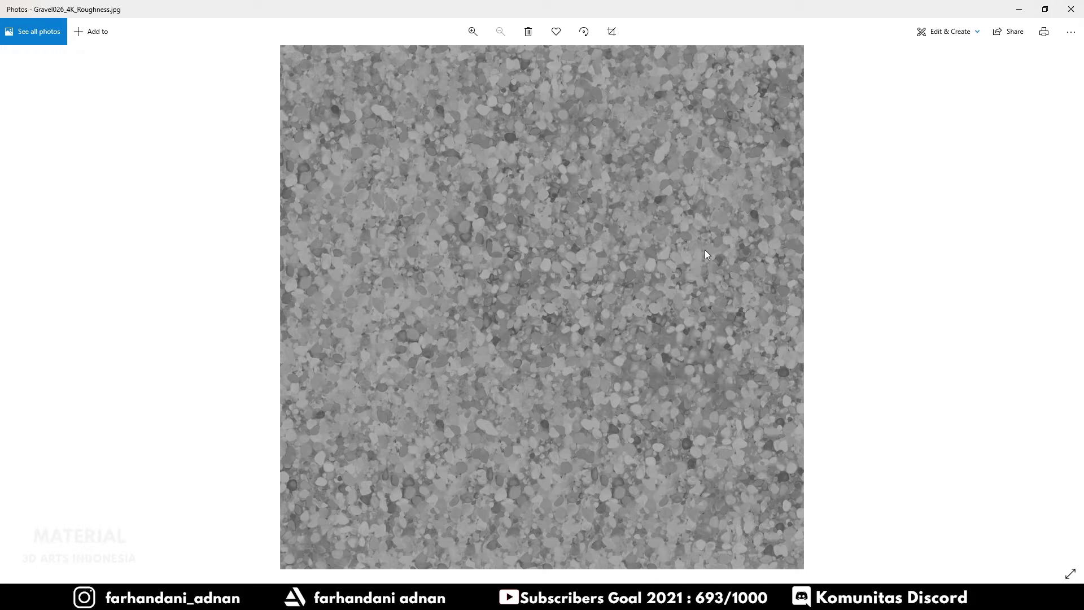
scroll(544, 273, up, 2)
scroll(544, 272, down, 1)
scroll(539, 253, down, 1)
scroll(545, 247, up, 2)
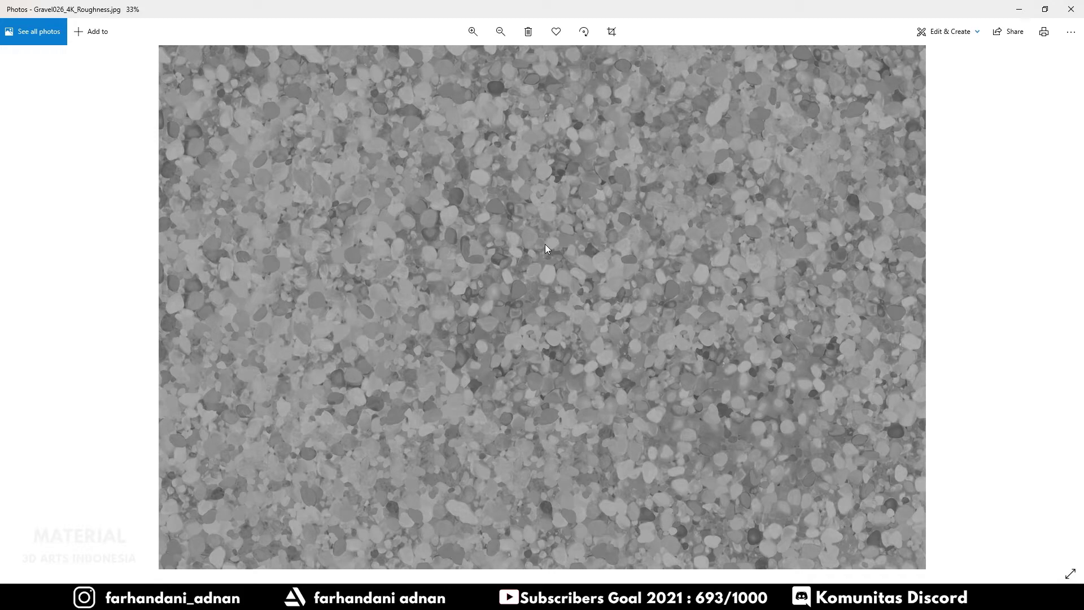
scroll(530, 239, up, 5)
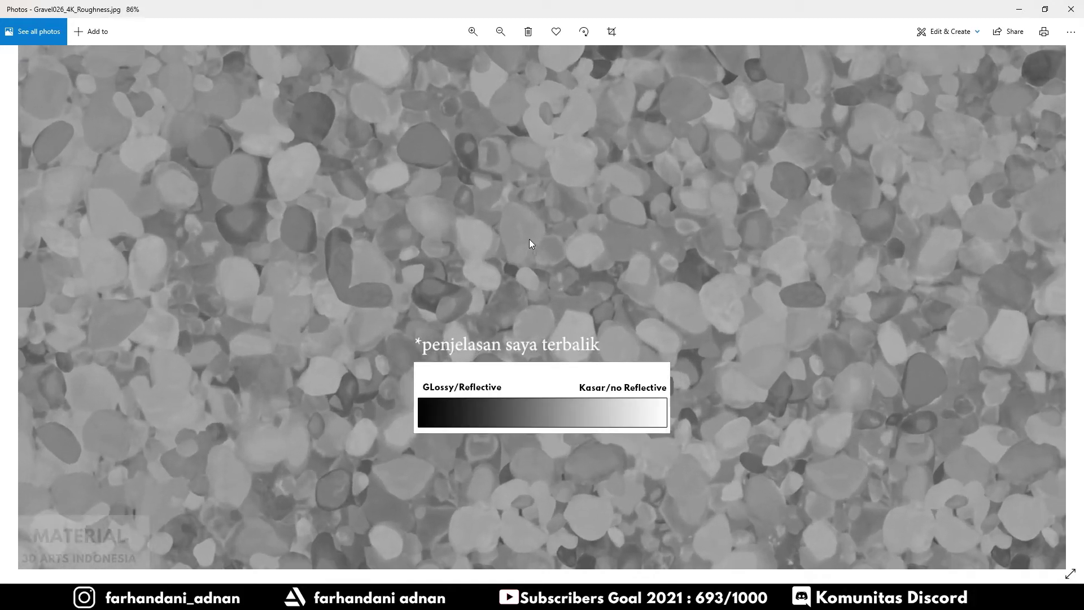
scroll(529, 239, down, 1)
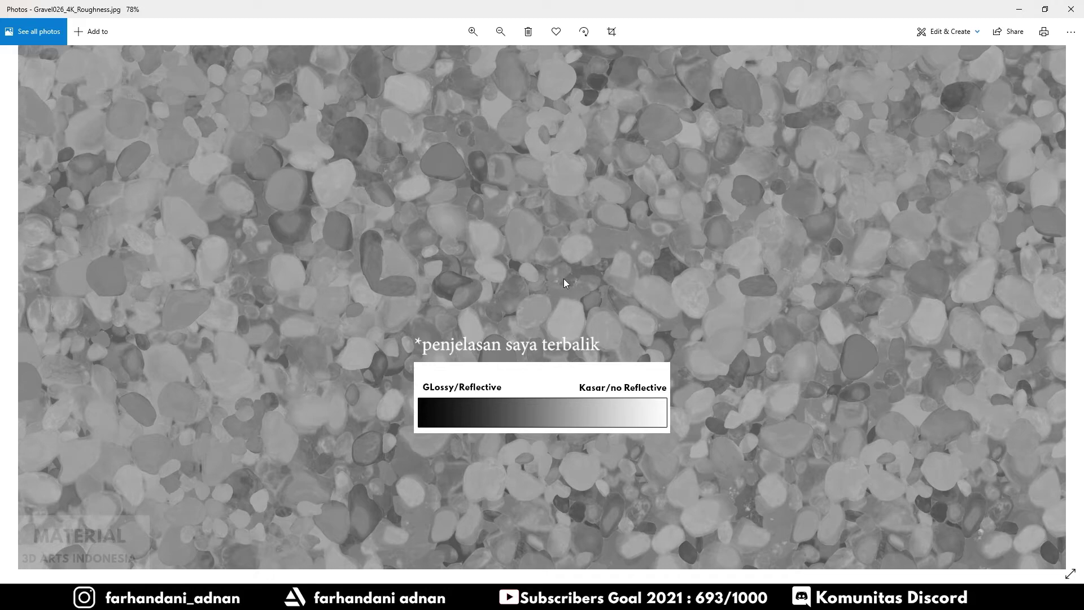
scroll(564, 279, down, 3)
scroll(563, 279, down, 2)
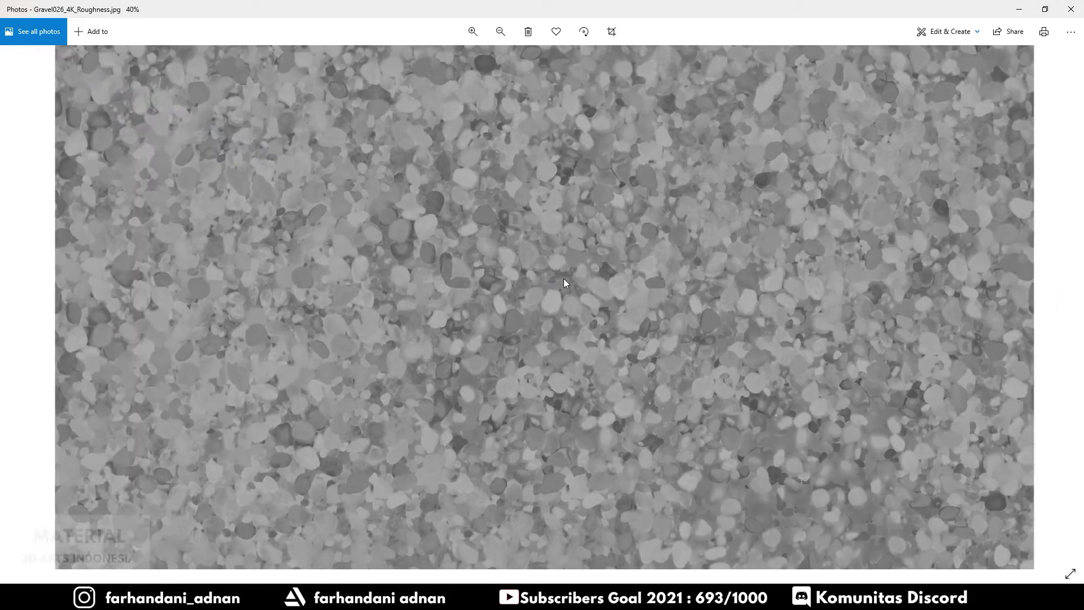
scroll(564, 279, down, 2)
scroll(557, 271, down, 2)
scroll(549, 264, down, 1)
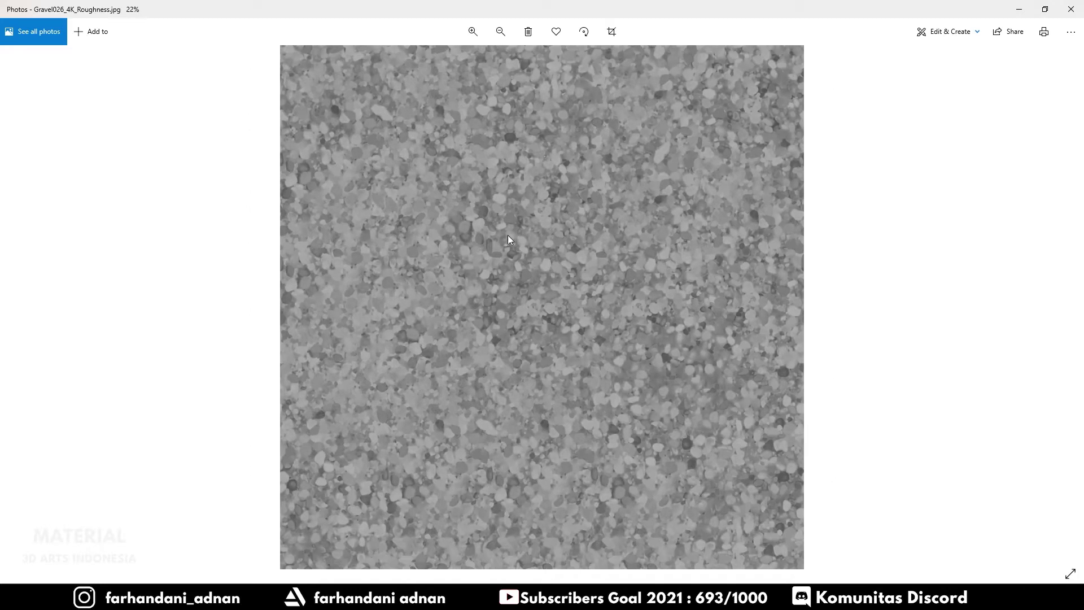
scroll(503, 231, up, 2)
scroll(497, 228, up, 2)
scroll(475, 261, up, 2)
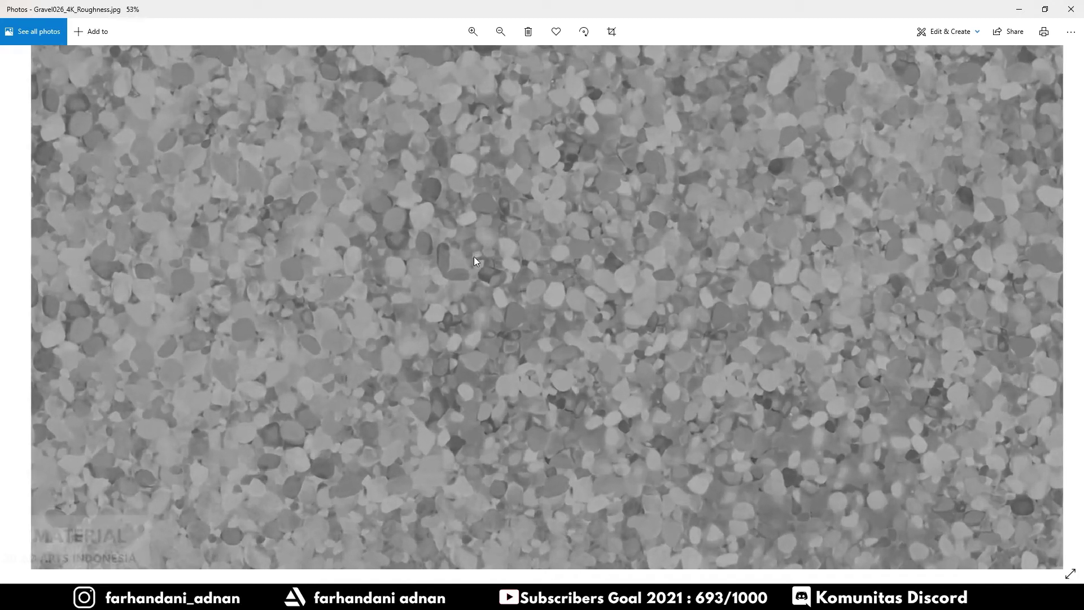
scroll(475, 261, up, 1)
scroll(474, 261, down, 1)
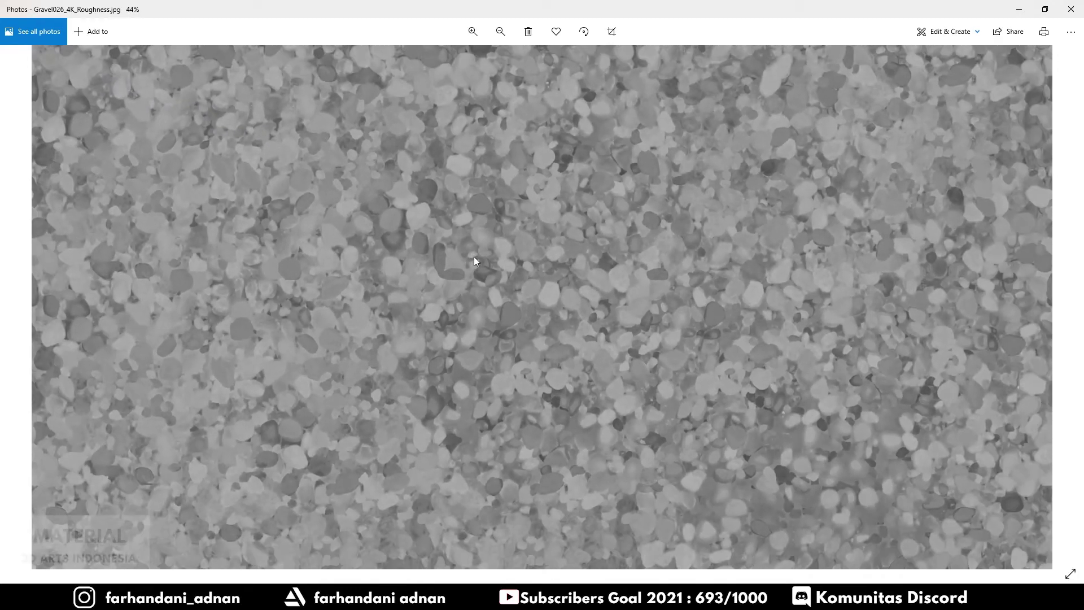
scroll(521, 257, down, 2)
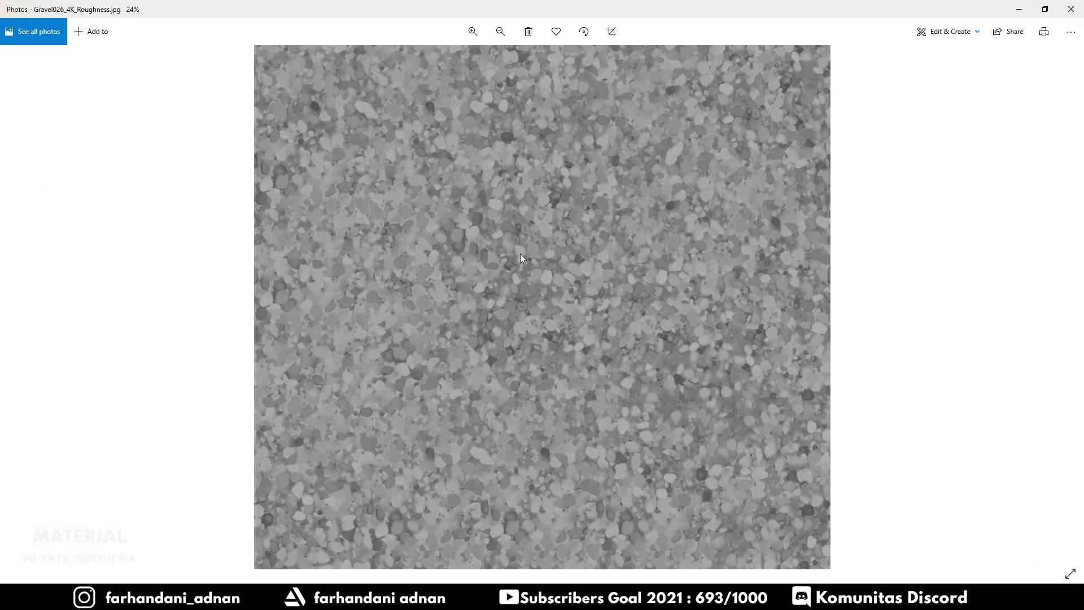
scroll(513, 257, up, 2)
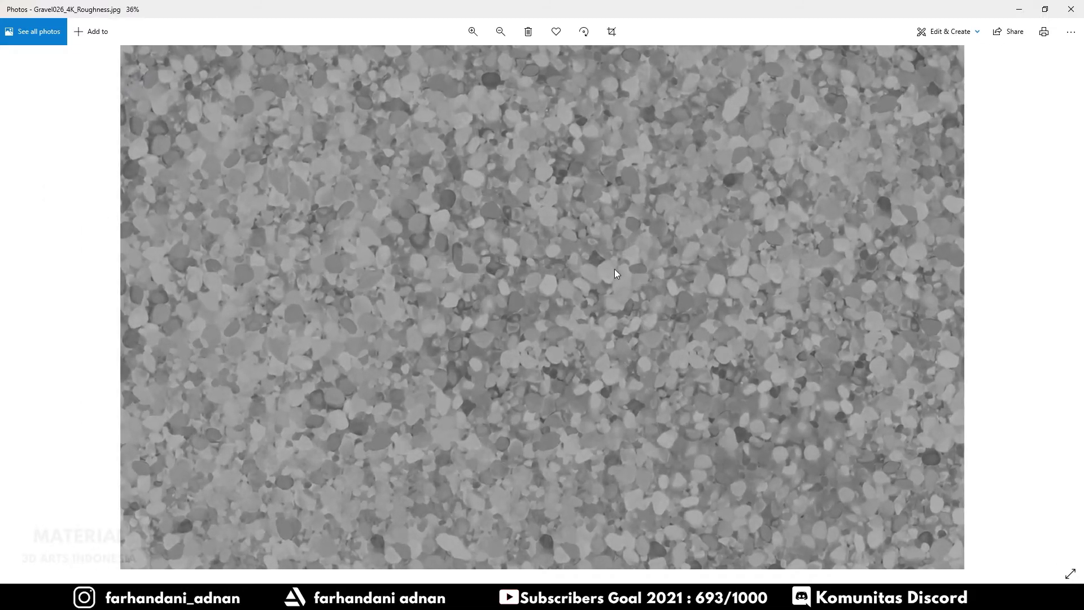
scroll(488, 265, up, 1)
scroll(463, 265, up, 1)
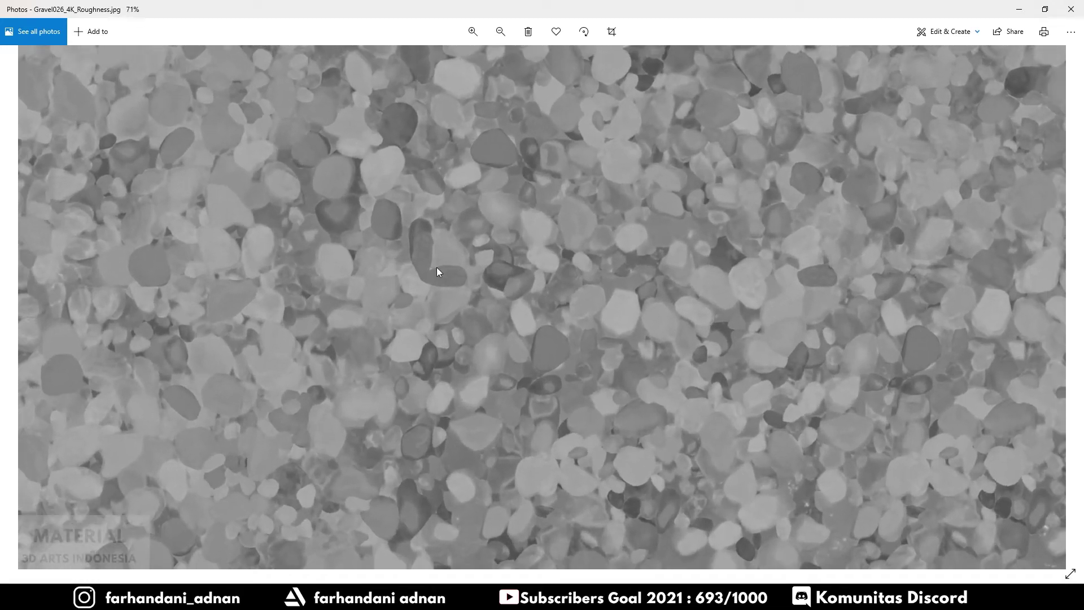
scroll(438, 268, down, 1)
scroll(444, 272, down, 2)
scroll(498, 269, up, 1)
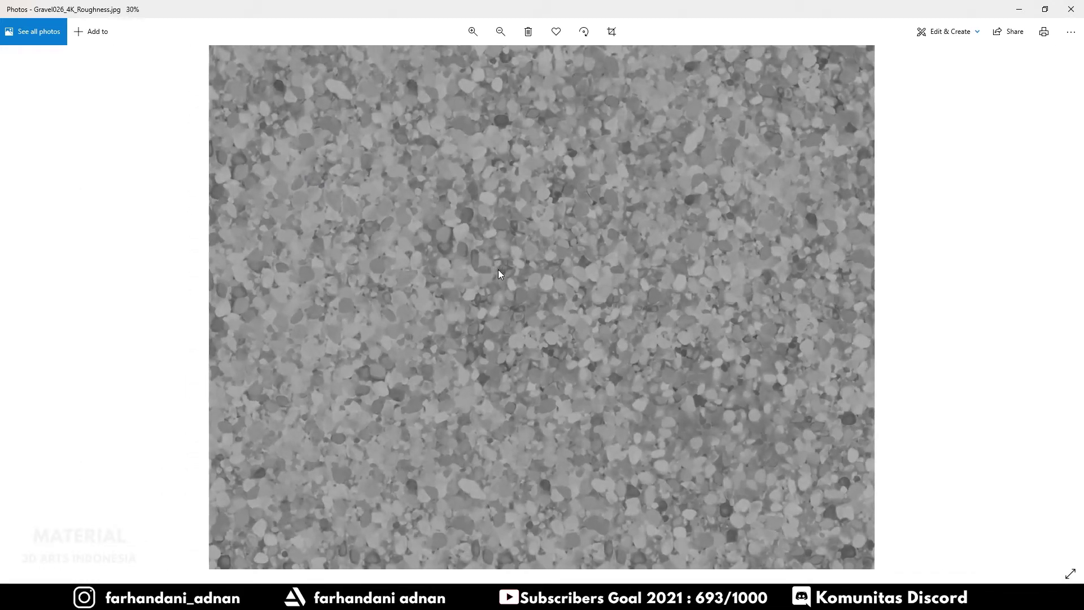
scroll(451, 259, up, 1)
scroll(452, 235, up, 1)
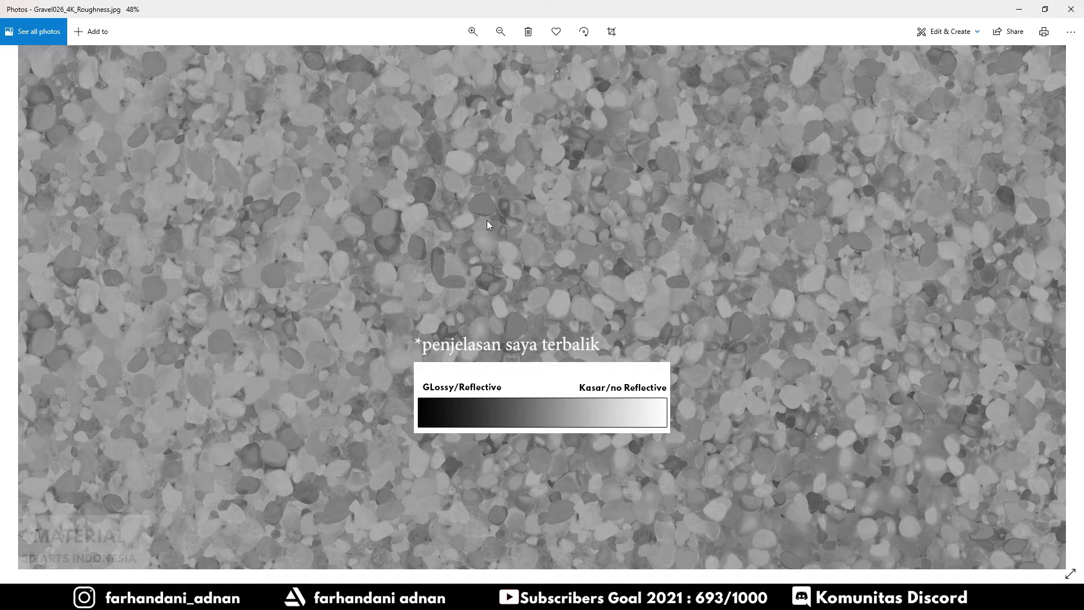
scroll(487, 221, up, 2)
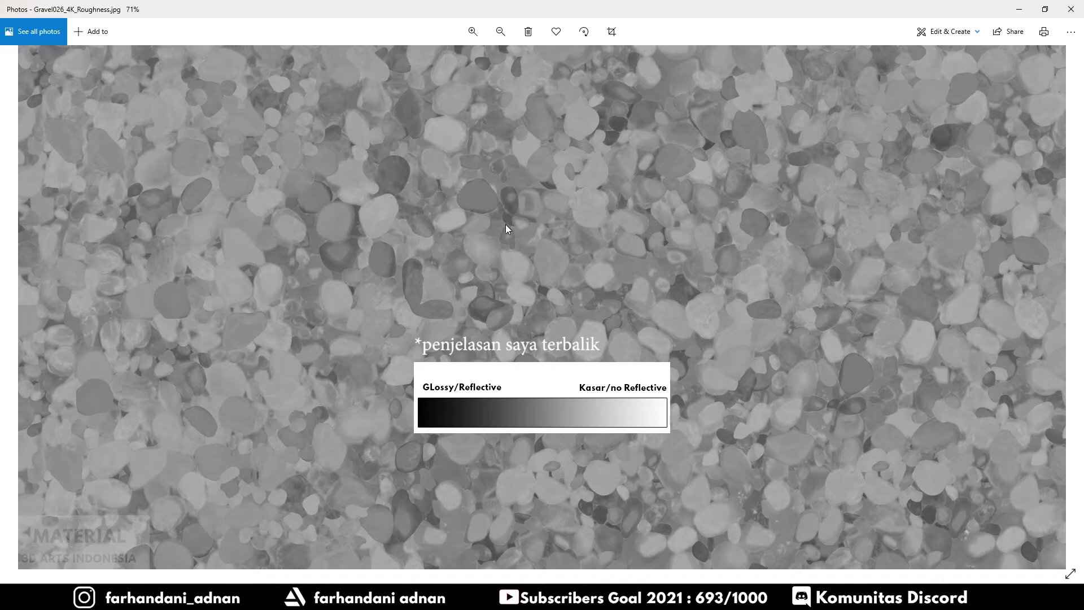
scroll(506, 227, down, 2)
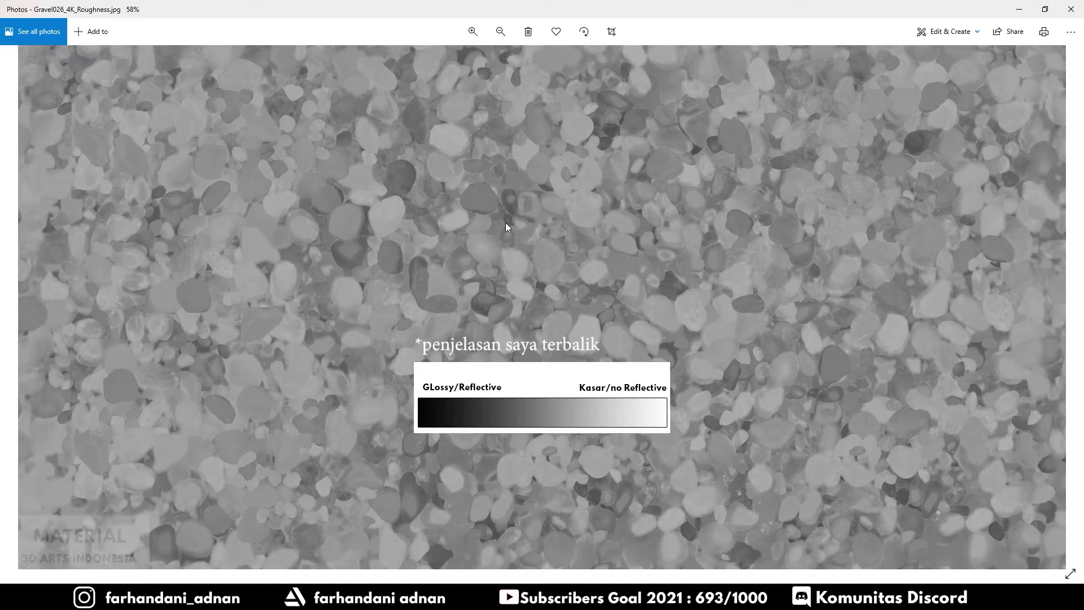
scroll(506, 227, down, 1)
scroll(506, 227, down, 1)
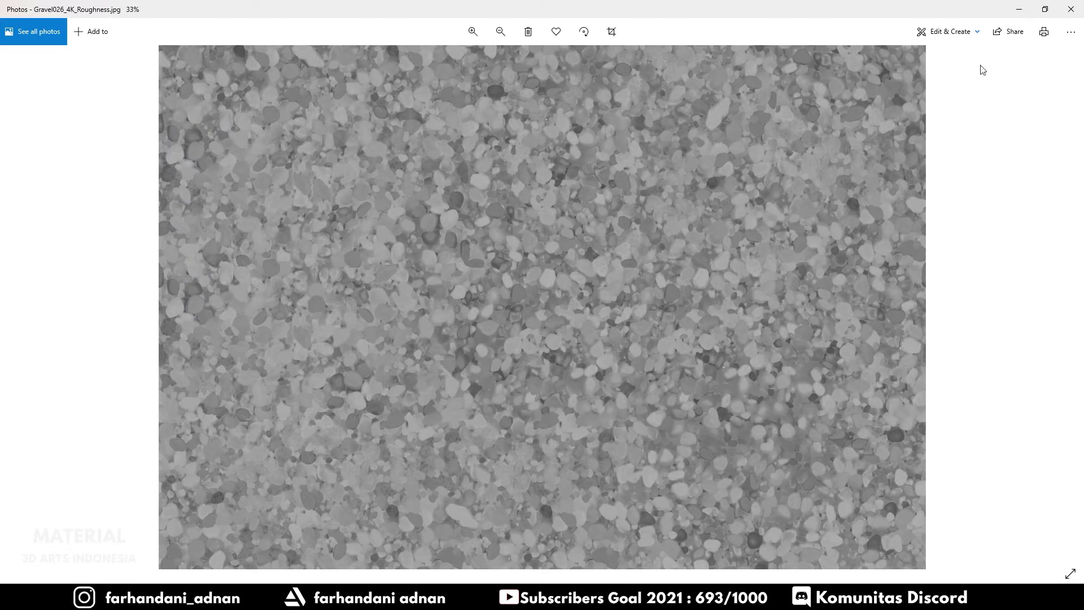
click(1073, 8)
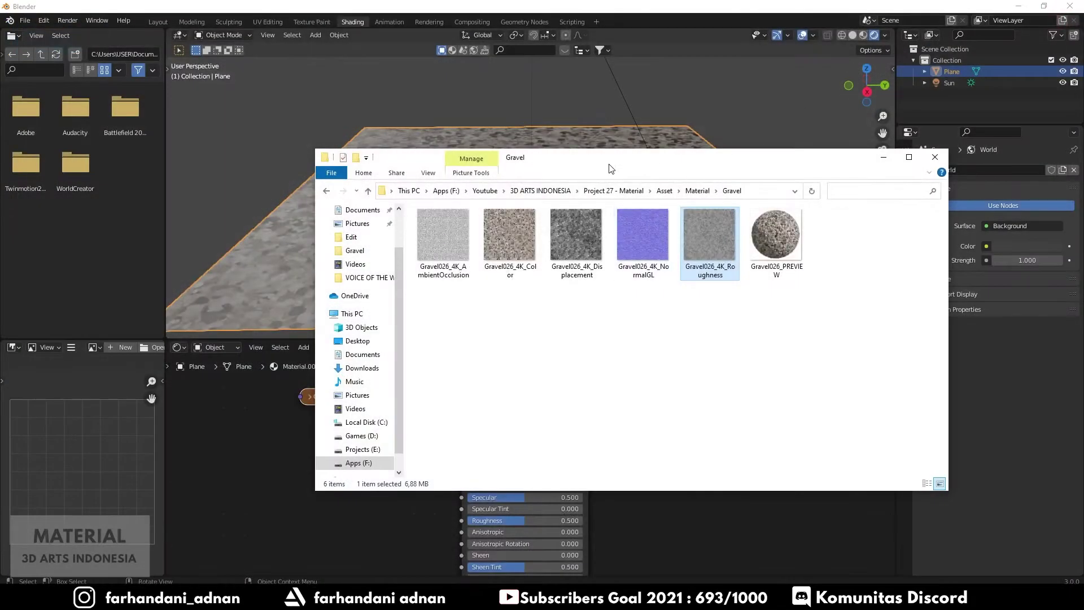
- Drag Gravel026_4K_Roughness.jpg from the Gravel folder into the Shader Editor
drag(613, 162, 846, 172)
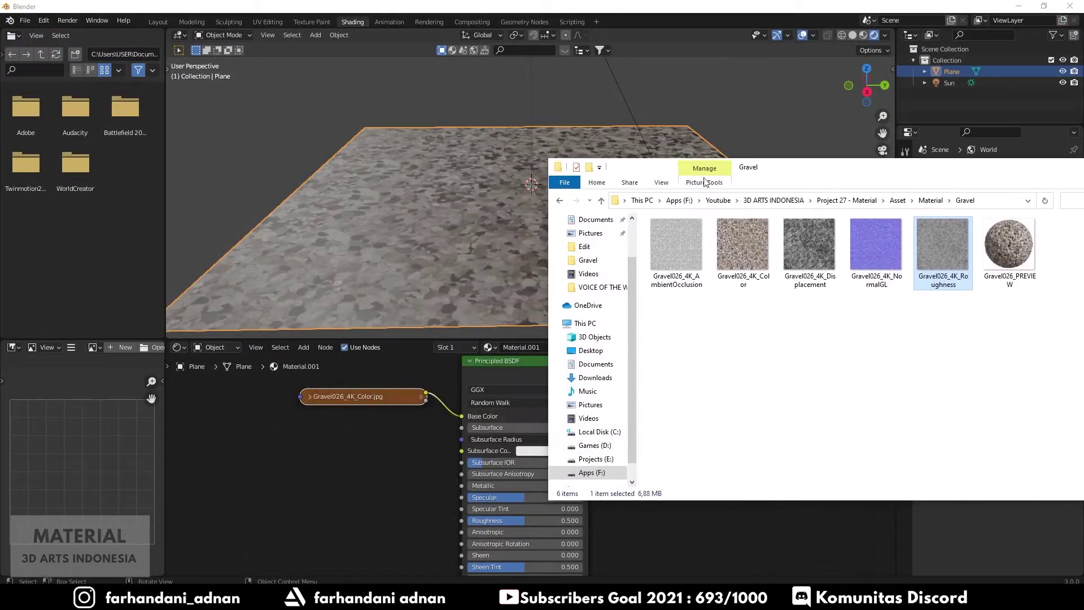
click(426, 225)
mouse_move(432, 220)
middle_down()
mouse_move(372, 215)
mouse_move(380, 200)
mouse_move(415, 200)
mouse_move(434, 207)
mouse_move(435, 235)
mouse_move(431, 206)
mouse_move(390, 189)
mouse_move(421, 190)
middle_up()
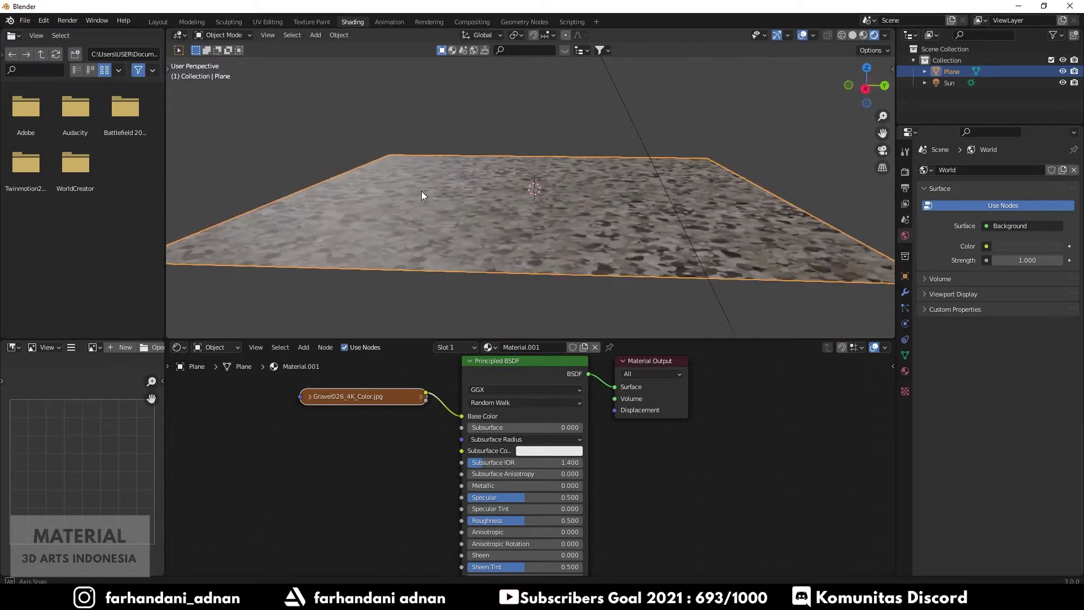
click(292, 599)
click(384, 539)
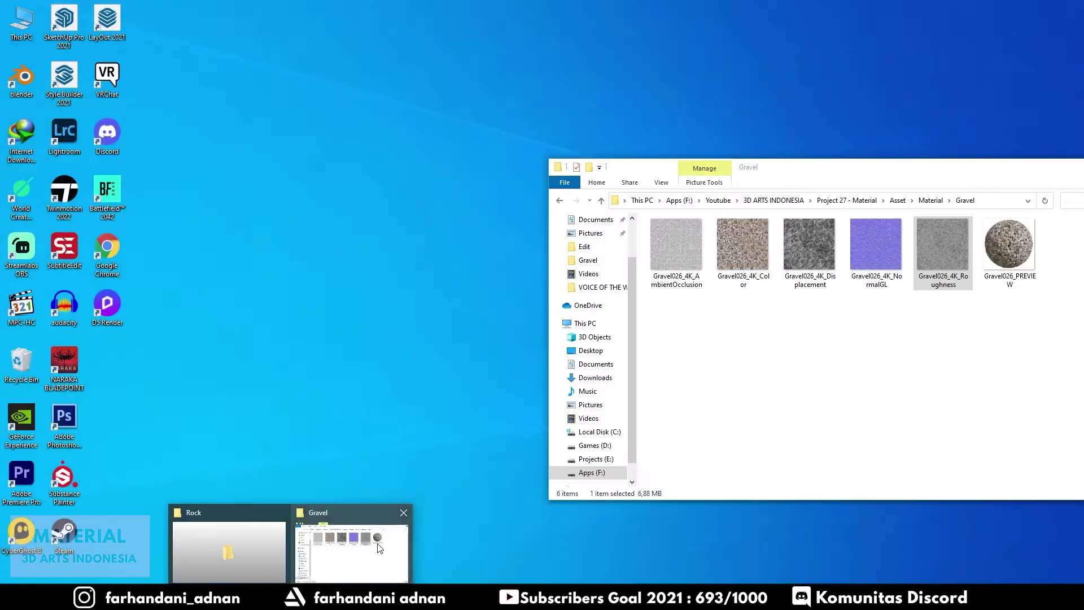
drag(930, 247, 413, 476)
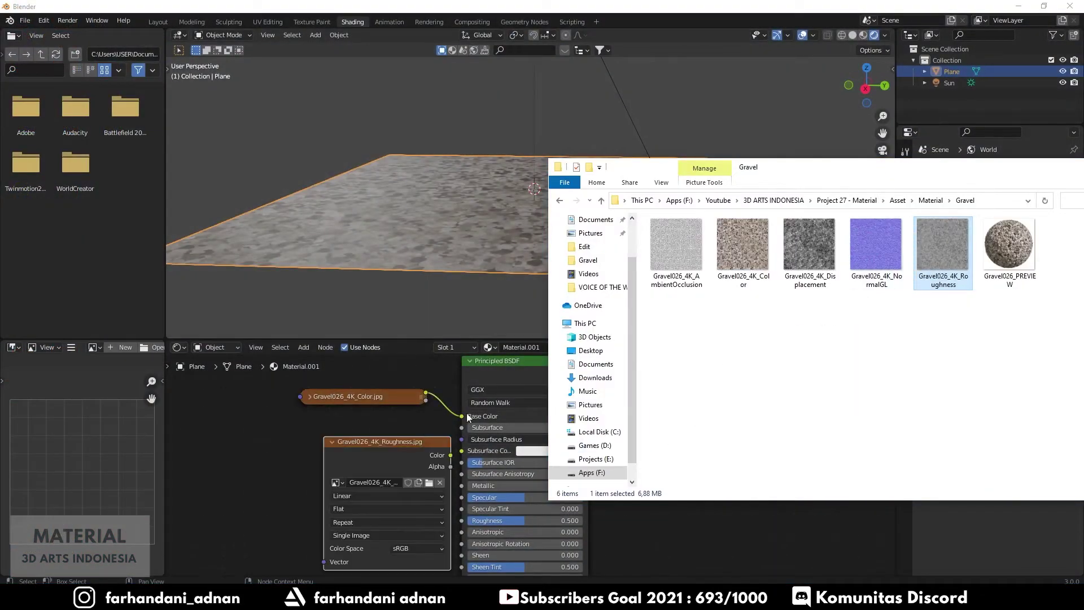
drag(998, 176, 799, 207)
click(906, 199)
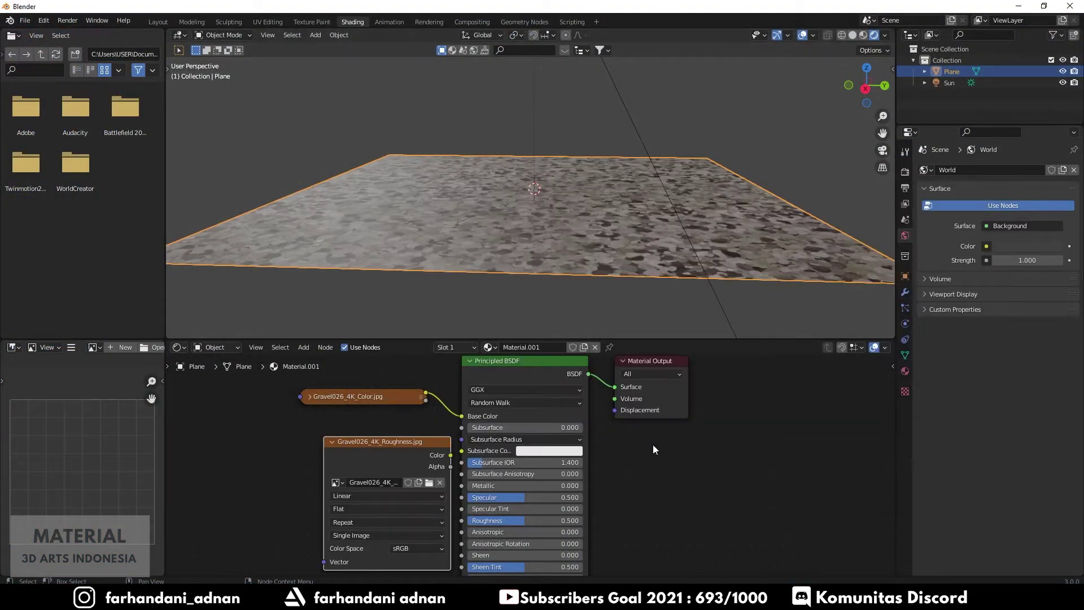
- Set the roughness node to Non-Color, collapse it, and link it to BSDF Roughness
middle_drag(635, 503, 668, 457)
click(426, 503)
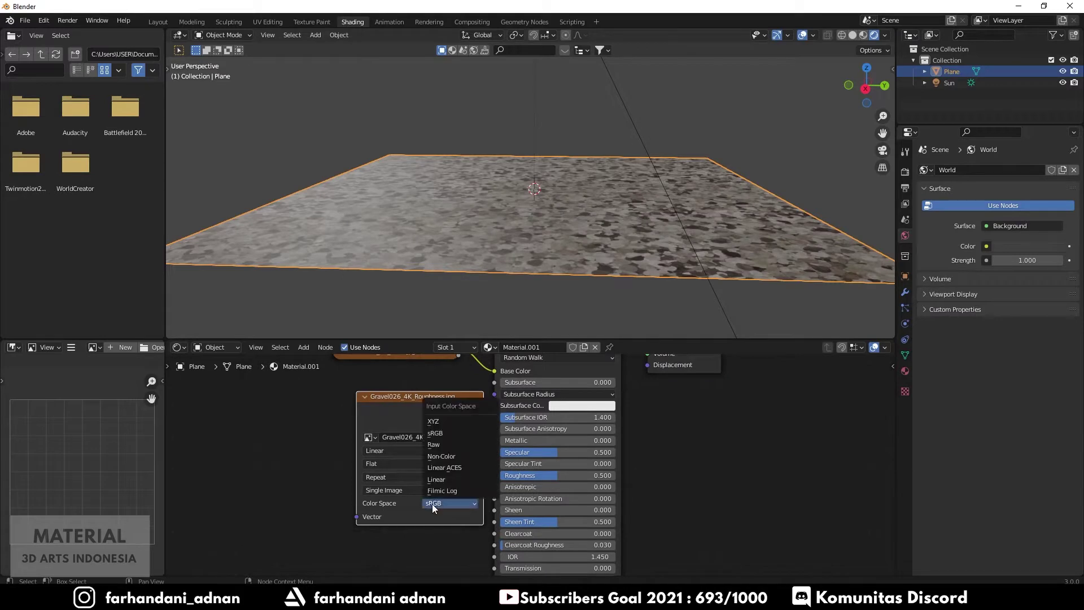
click(445, 450)
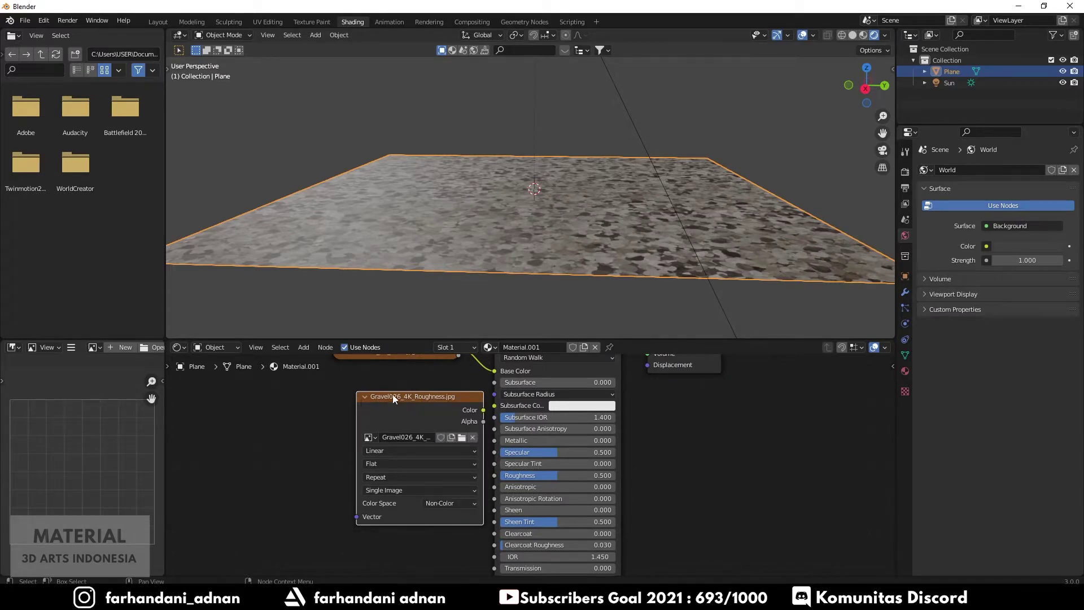
click(365, 397)
drag(368, 396, 341, 389)
drag(455, 390, 493, 396)
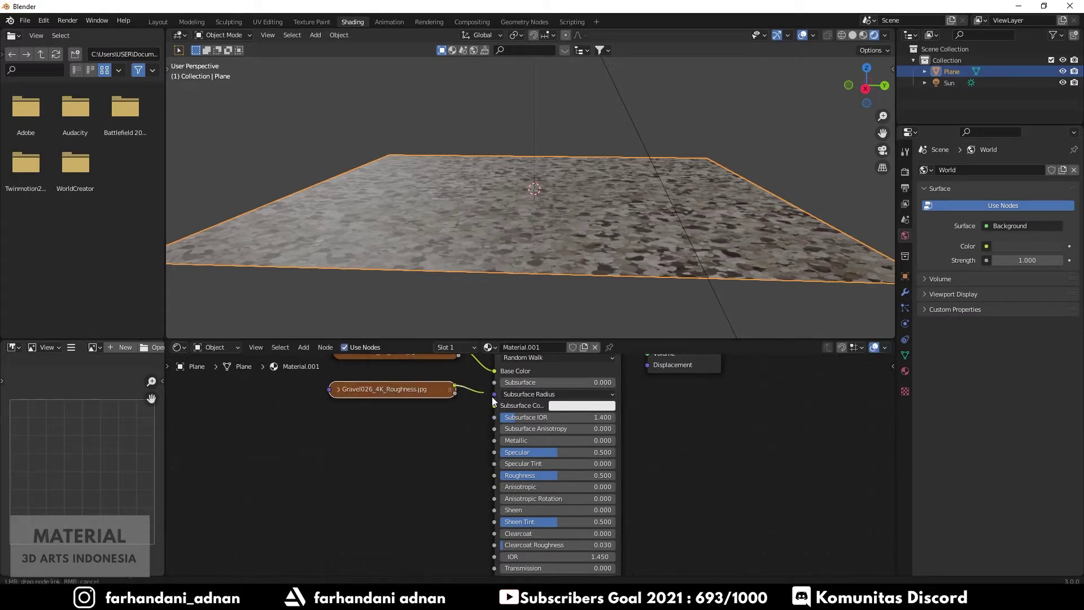
drag(478, 457, 496, 476)
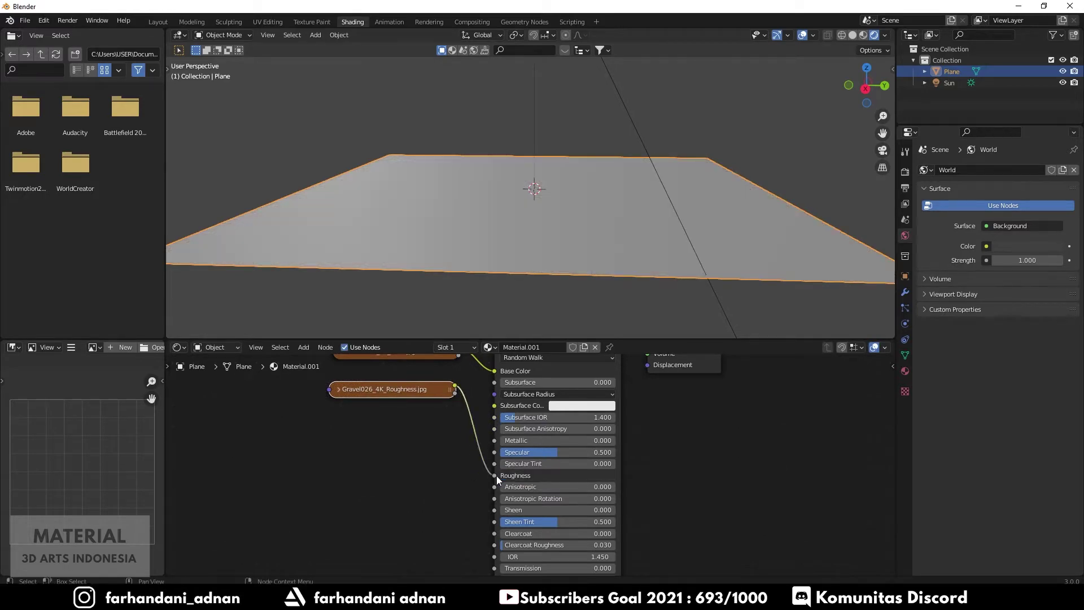
mouse_move(478, 218)
middle_down()
mouse_move(454, 260)
mouse_move(436, 235)
mouse_move(536, 244)
mouse_move(551, 270)
mouse_move(561, 266)
middle_up()
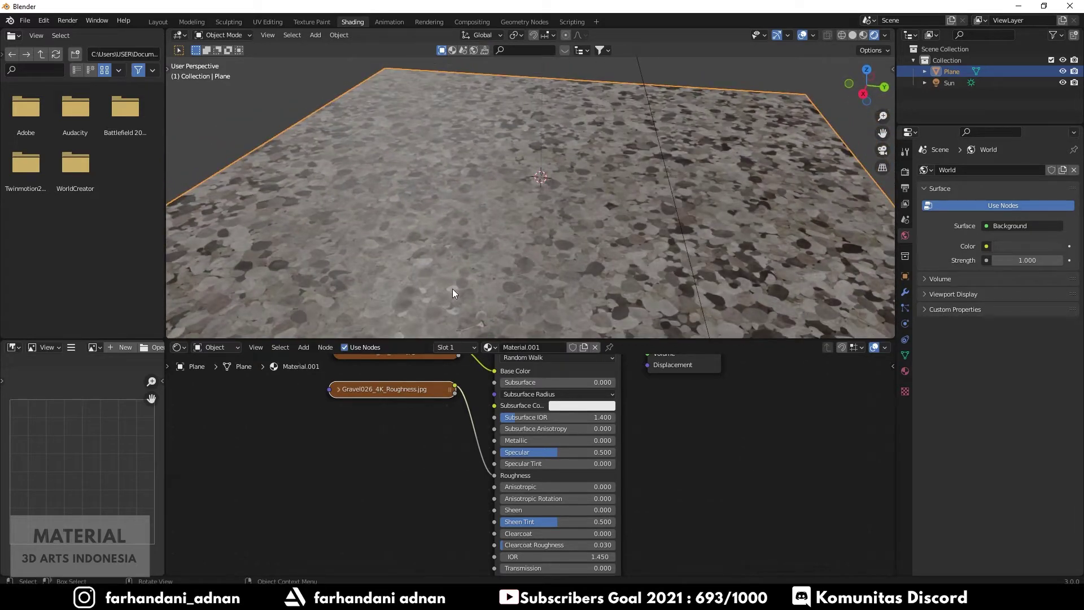
scroll(453, 289, up, 2)
scroll(449, 298, up, 2)
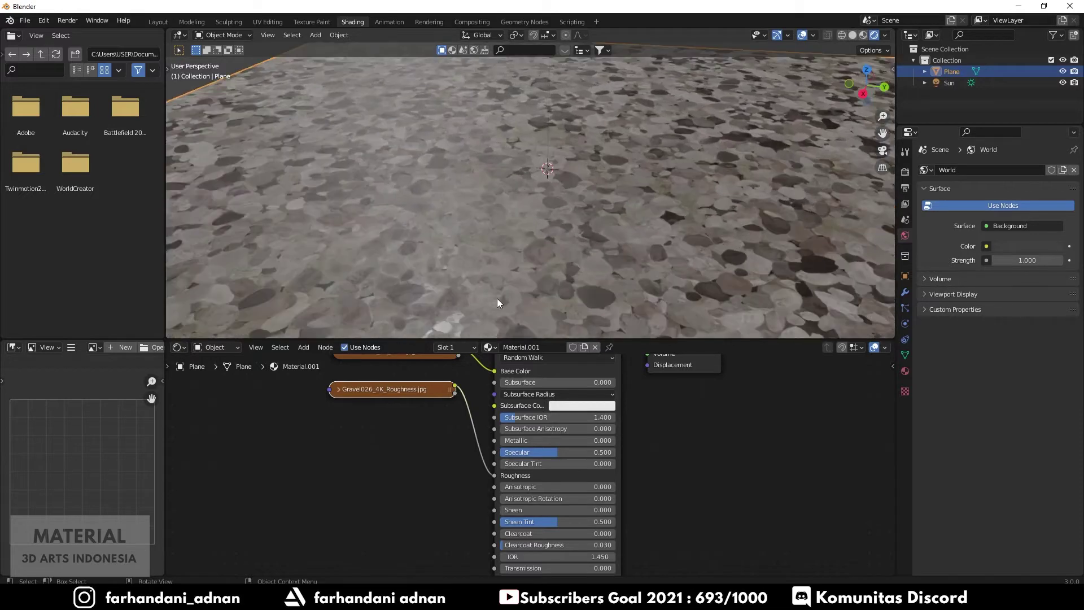
mouse_move(497, 298)
middle_down()
mouse_move(531, 245)
mouse_move(483, 291)
mouse_move(504, 287)
mouse_move(544, 236)
middle_up()
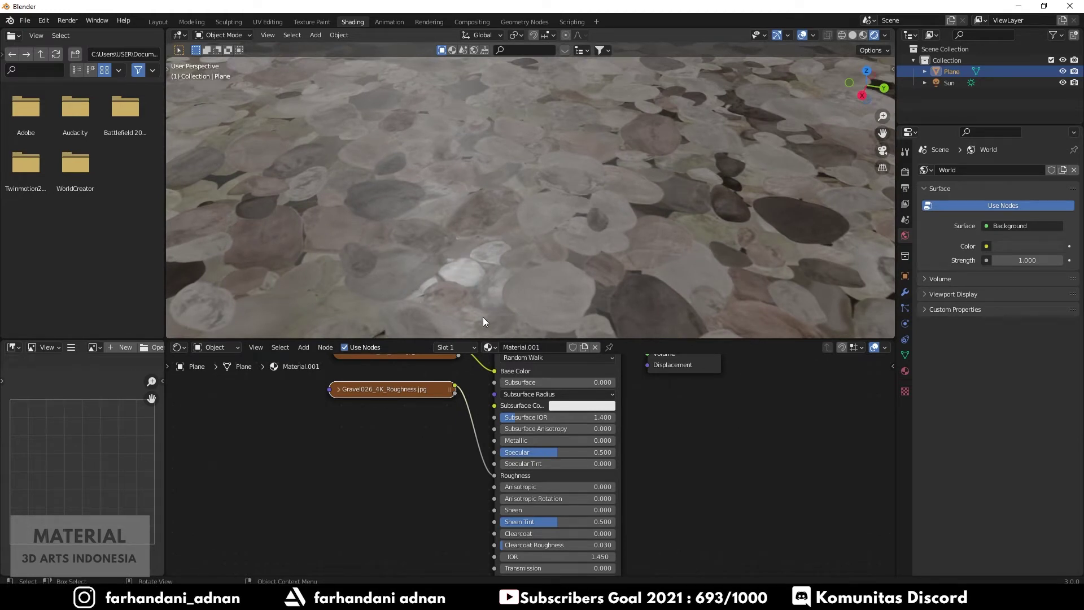
drag(495, 475, 450, 476)
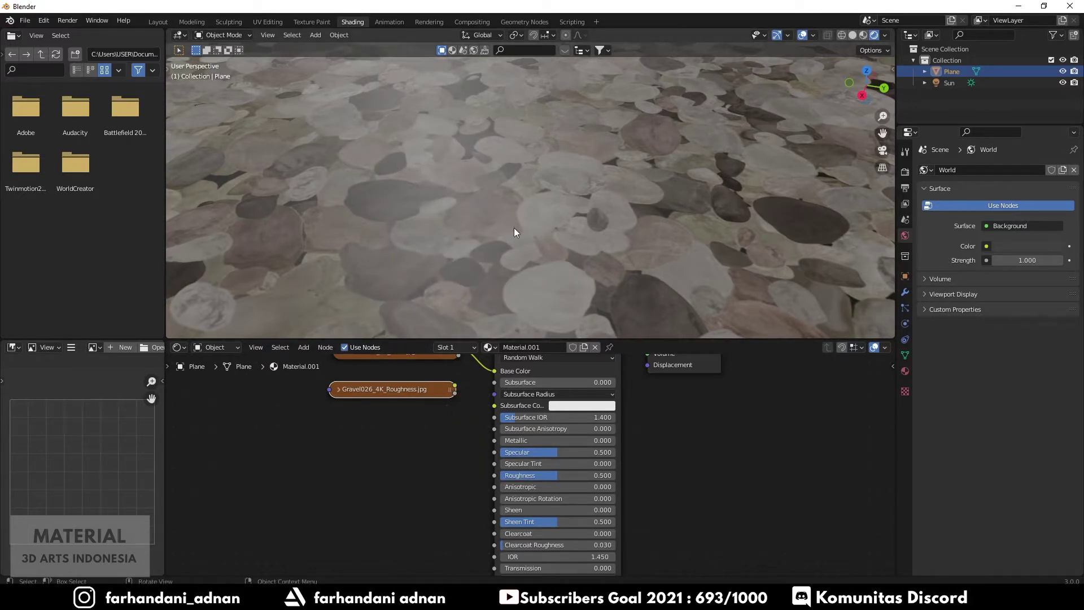
mouse_move(455, 389)
mouse_down()
mouse_move(495, 453)
mouse_move(495, 476)
mouse_up()
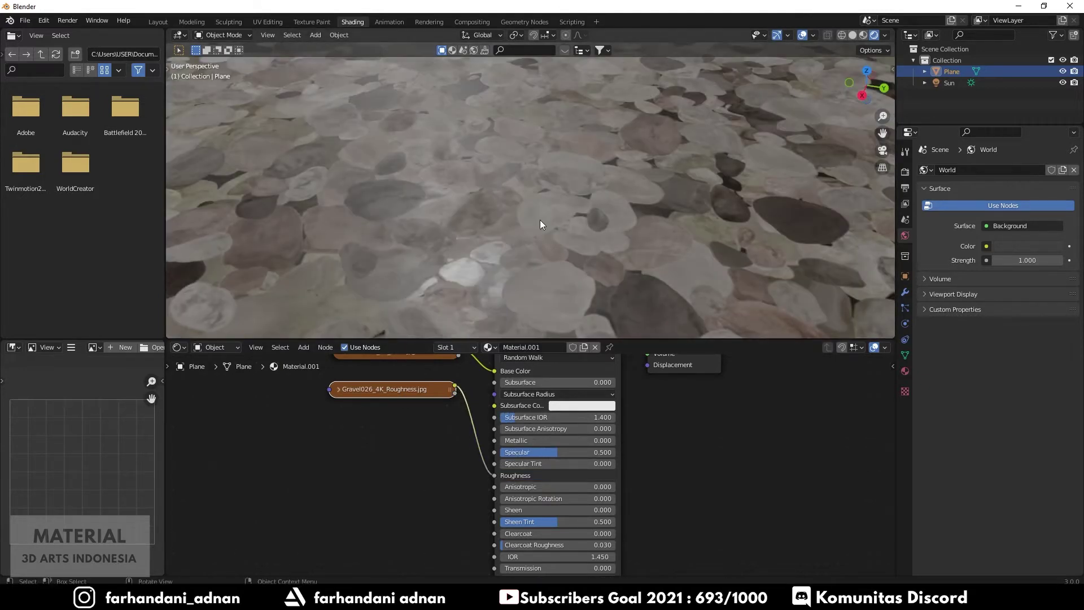
scroll(540, 222, down, 3)
mouse_move(546, 228)
middle_down()
mouse_move(563, 214)
mouse_move(505, 260)
mouse_move(527, 286)
mouse_move(547, 239)
mouse_move(498, 258)
mouse_move(499, 270)
mouse_move(551, 251)
mouse_move(551, 233)
middle_up()
scroll(551, 233, down, 3)
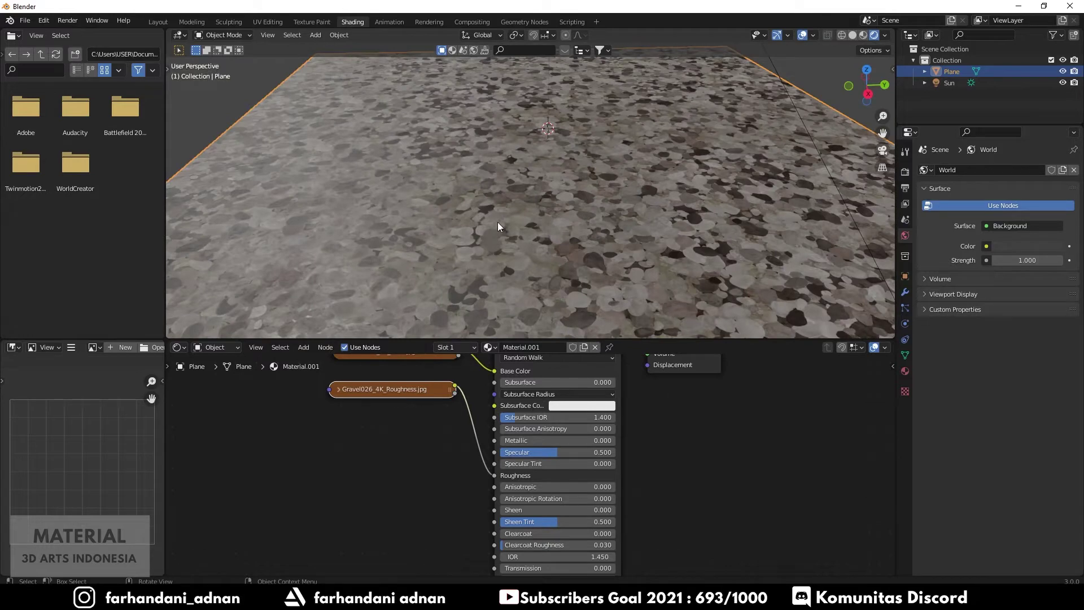
scroll(498, 226, down, 1)
mouse_move(498, 226)
middle_down()
mouse_move(475, 220)
mouse_move(460, 244)
mouse_move(486, 259)
mouse_move(486, 241)
mouse_move(550, 226)
middle_up()
scroll(550, 226, up, 3)
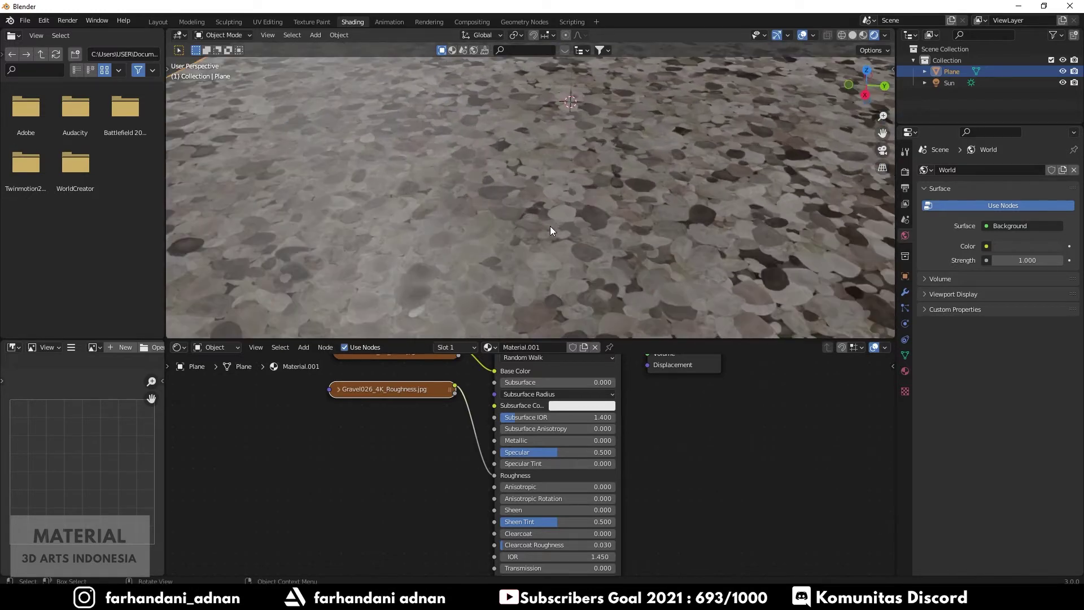
scroll(550, 227, down, 2)
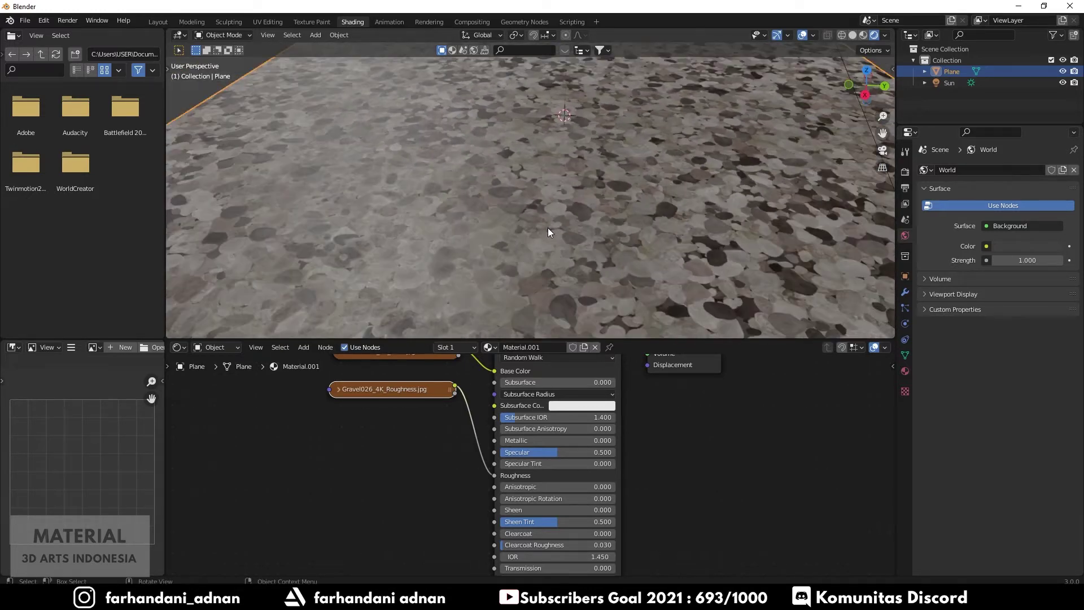
middle_drag(548, 228, 499, 218)
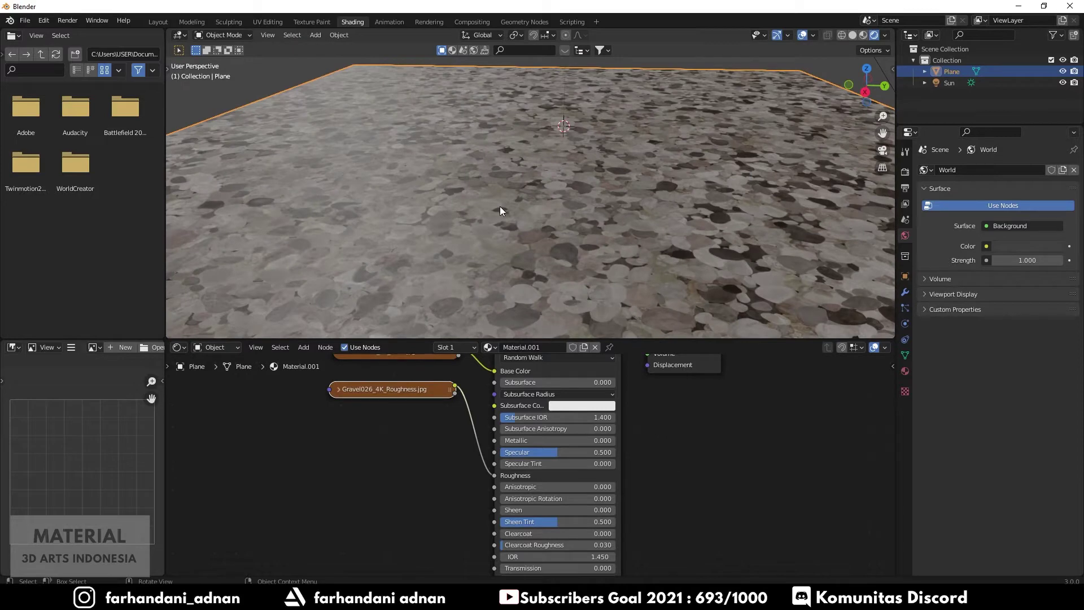
mouse_move(510, 205)
middle_down()
mouse_move(543, 220)
mouse_move(540, 250)
mouse_move(551, 236)
middle_up()
- Drag Gravel026_4K_NormalGL.jpg from the Gravel folder into the Shader Editor as an image node
scroll(405, 397, down, 1)
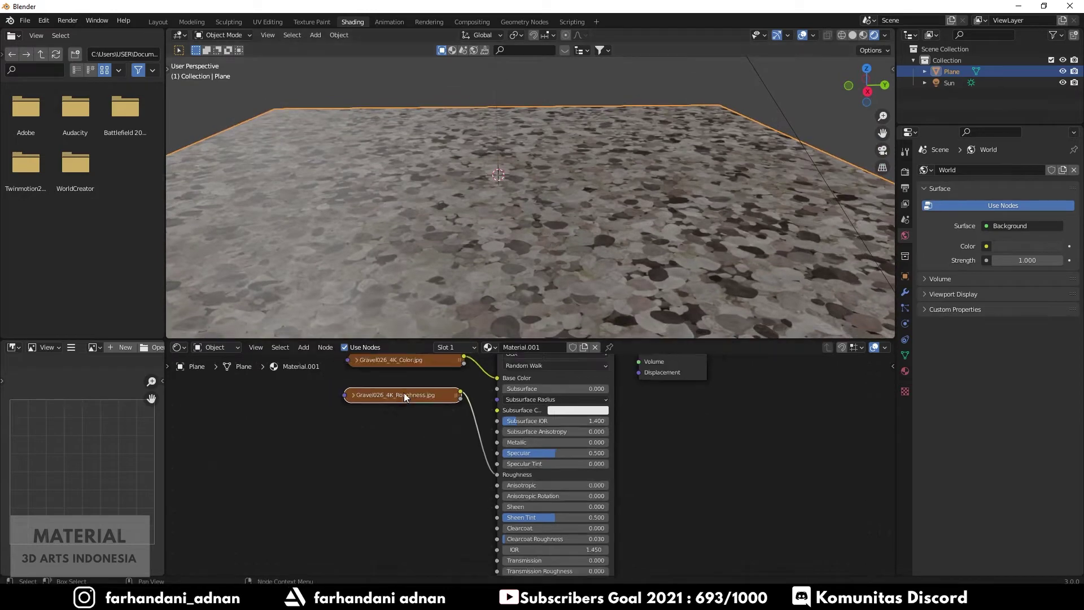
scroll(405, 397, down, 1)
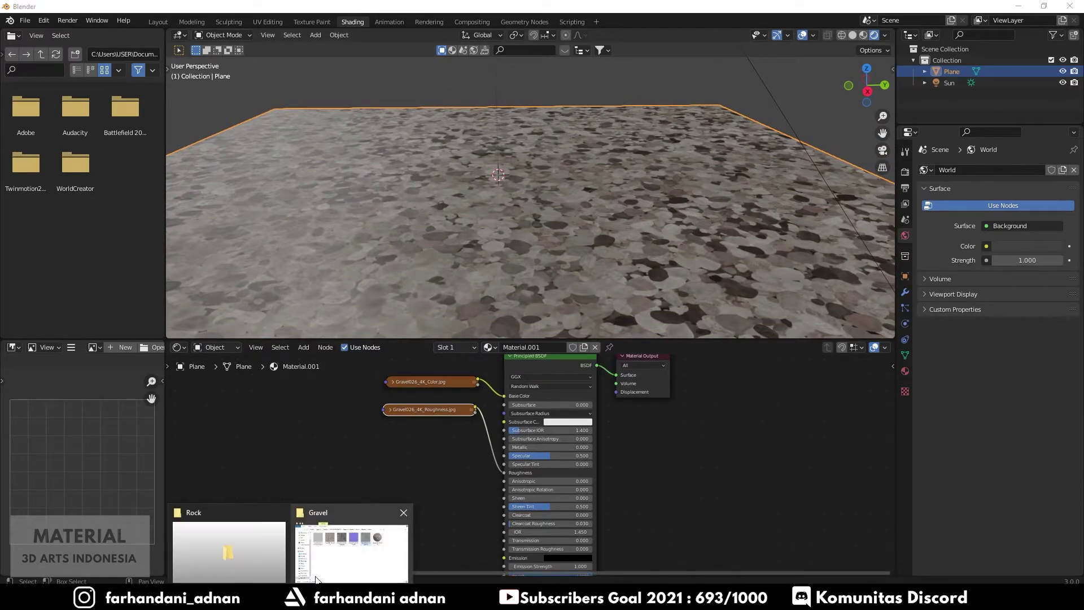
click(316, 579)
click(669, 291)
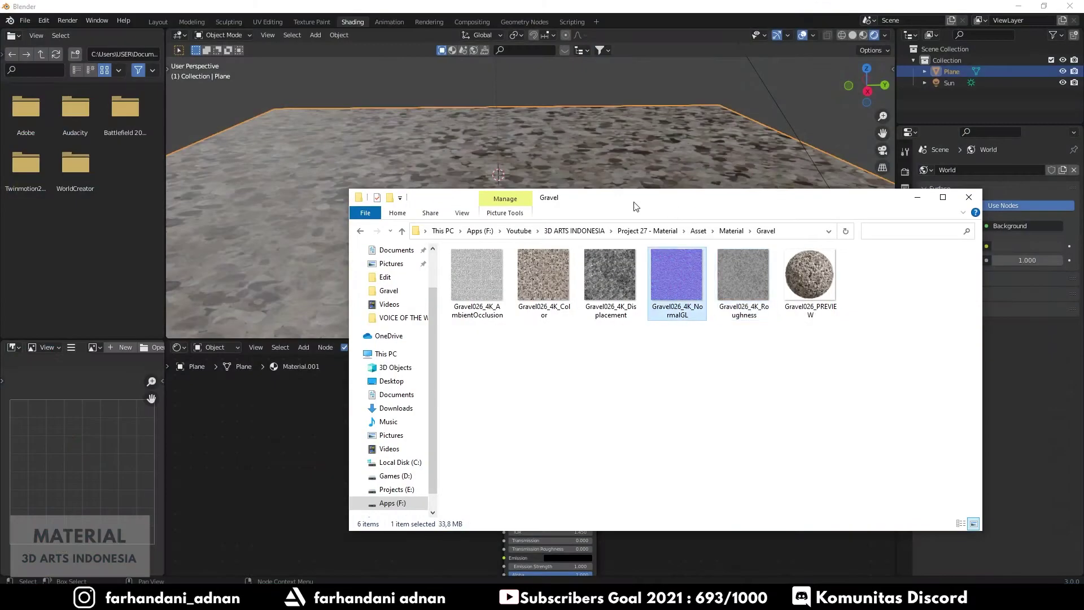
drag(572, 201, 706, 144)
click(692, 231)
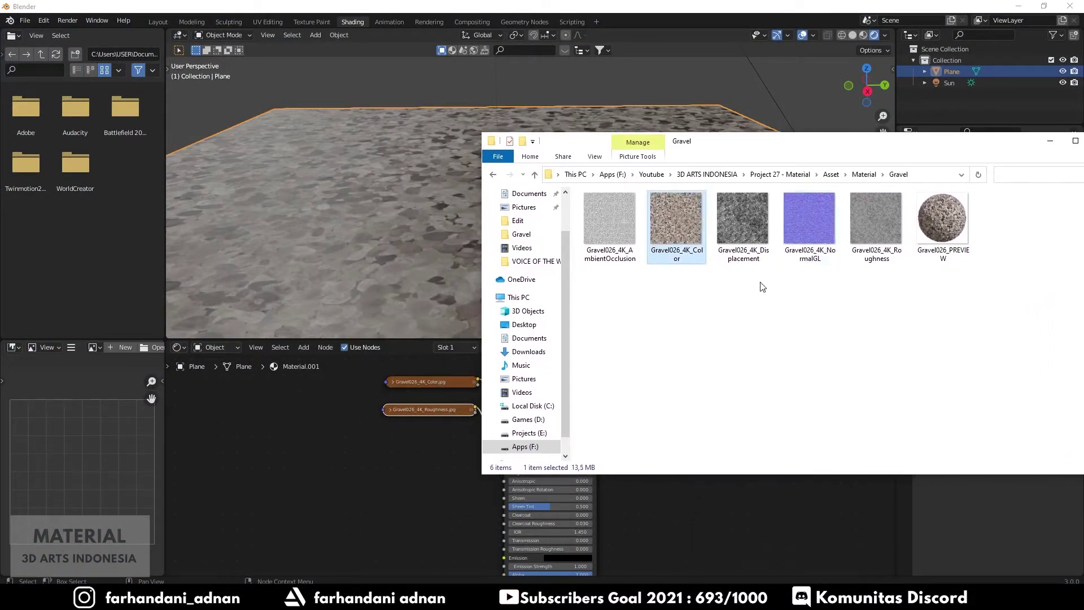
click(869, 226)
click(788, 234)
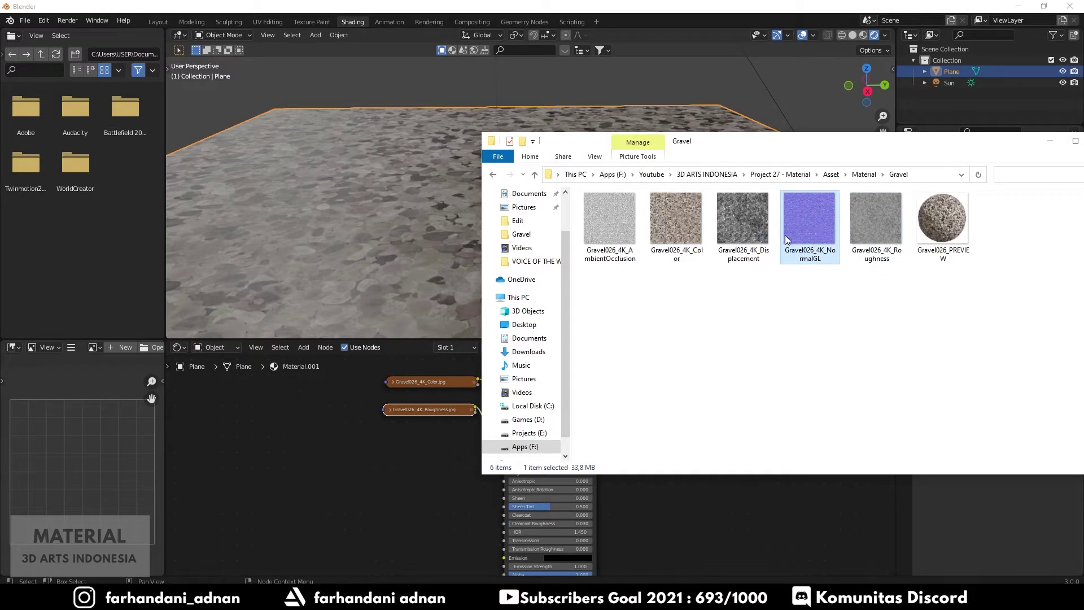
drag(725, 148, 756, 138)
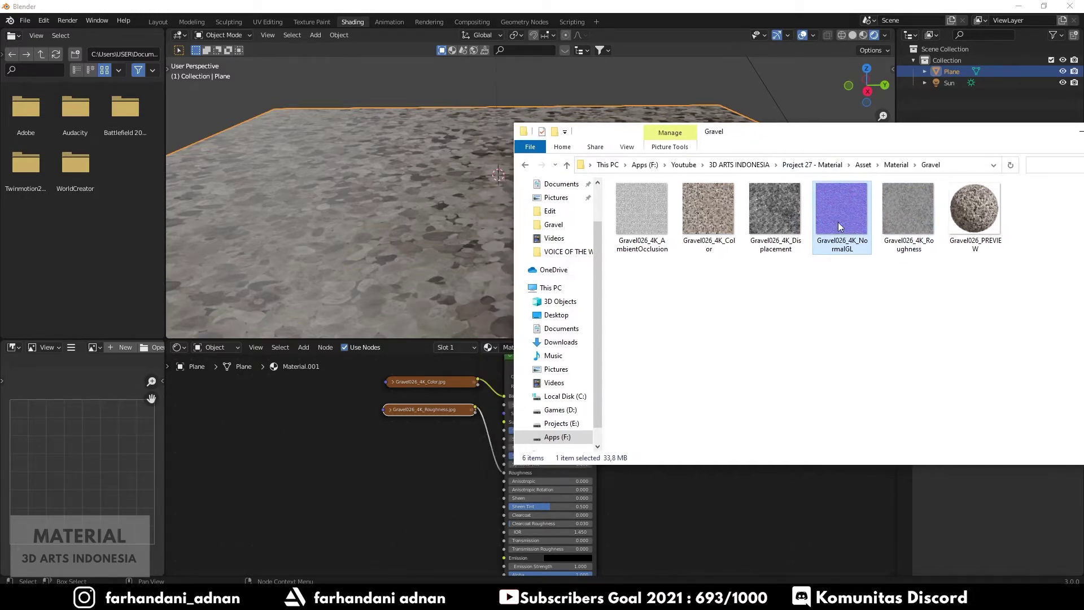
drag(839, 223, 424, 478)
drag(995, 132, 959, 143)
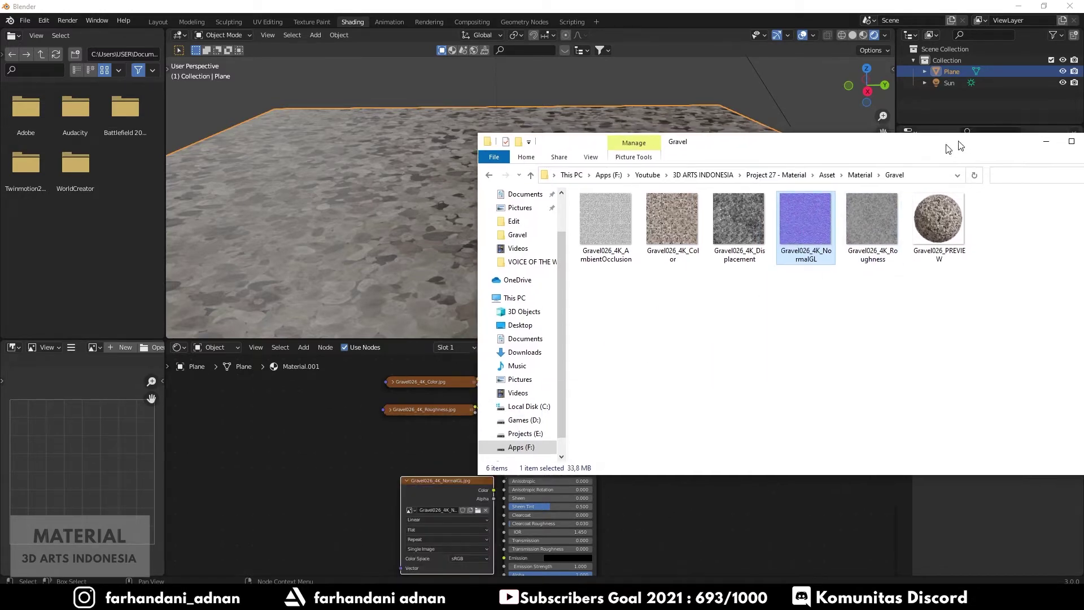
click(1047, 142)
- Set the NormalGL image node's Color Space to Non-Color
drag(484, 519, 422, 502)
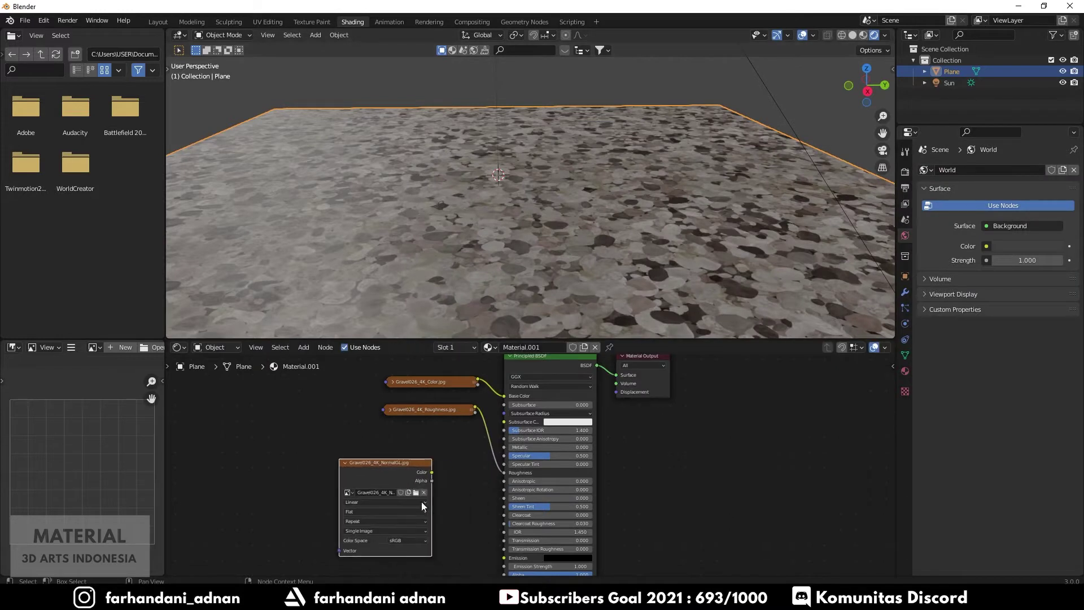
click(407, 541)
click(414, 507)
- Add a Normal Map node via search and place it beside the NormalGL image
key(shift+a)
text(norm)
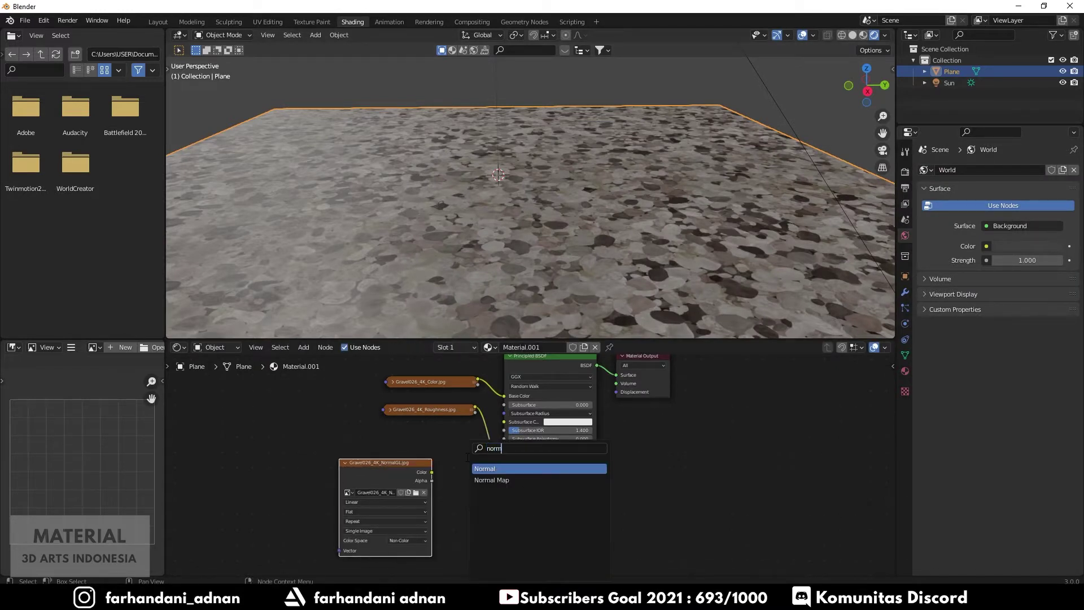
text(al)
click(491, 480)
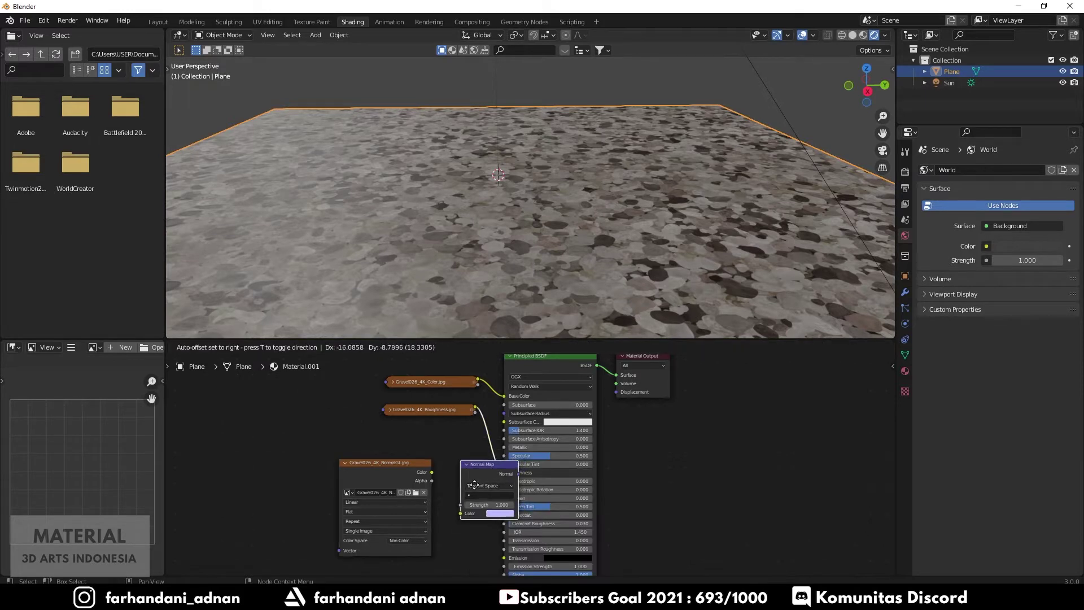
click(457, 485)
drag(403, 463, 370, 465)
scroll(370, 465, up, 1)
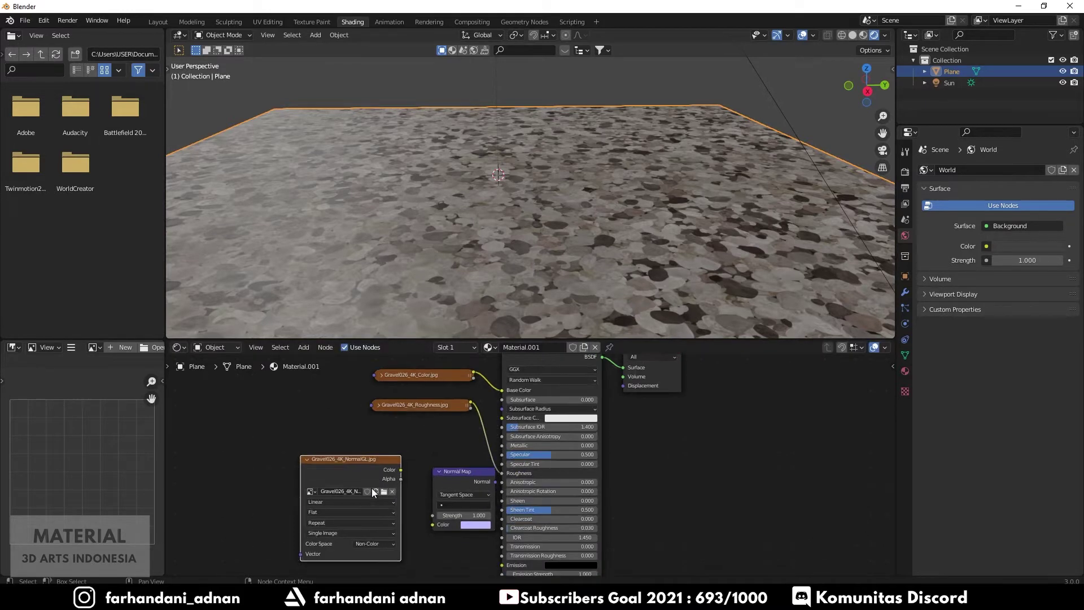
drag(435, 474, 418, 478)
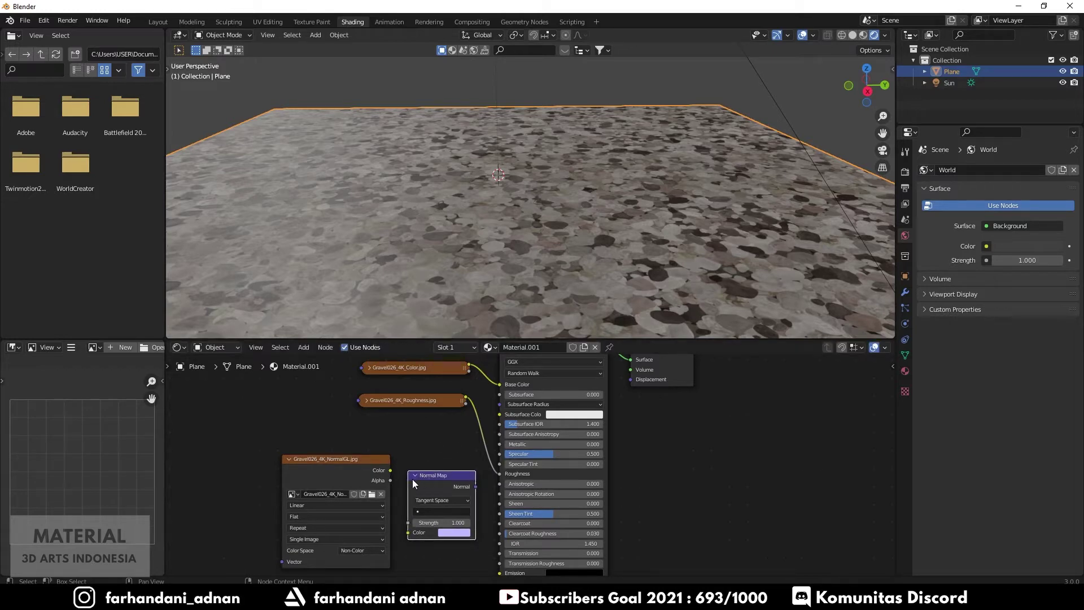
drag(388, 478, 376, 475)
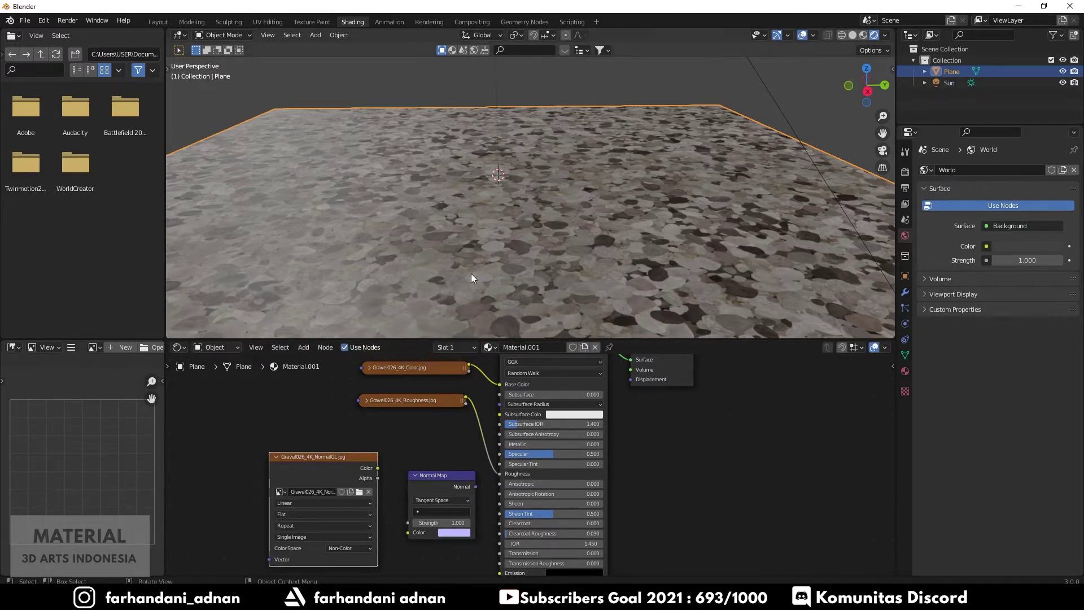
scroll(490, 266, down, 1)
mouse_move(491, 266)
middle_down()
mouse_move(532, 253)
mouse_move(504, 262)
mouse_move(507, 246)
mouse_move(549, 253)
mouse_move(473, 256)
mouse_move(495, 252)
mouse_move(471, 246)
mouse_move(496, 262)
mouse_move(484, 242)
mouse_move(420, 252)
middle_up()
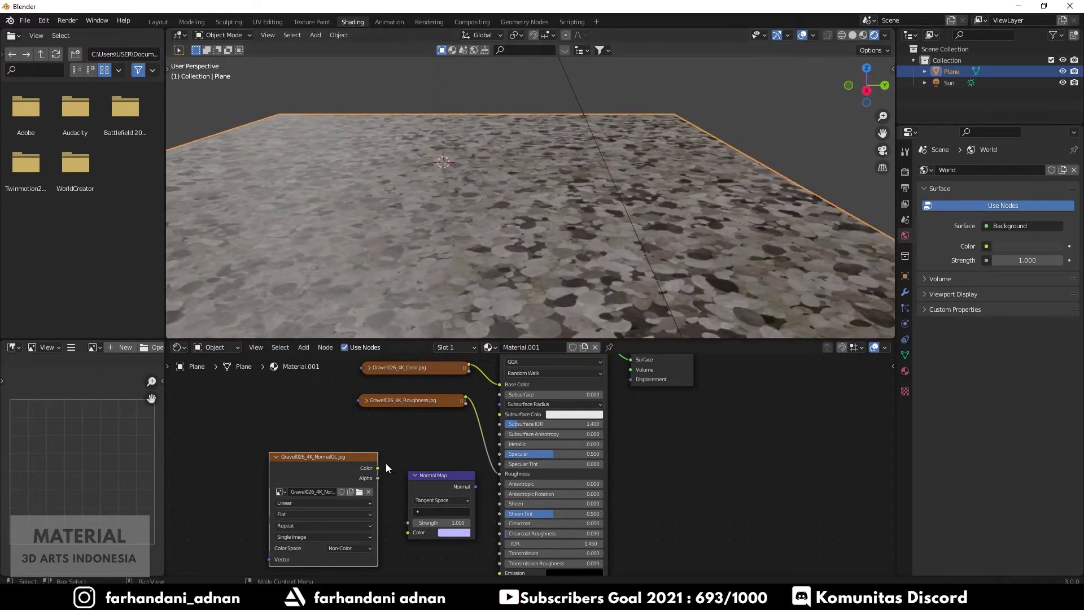
- Route the NormalGL image through the Normal Map node into the Principled BSDF Normal input
drag(377, 467, 407, 532)
middle_drag(477, 480, 475, 437)
drag(473, 443, 503, 527)
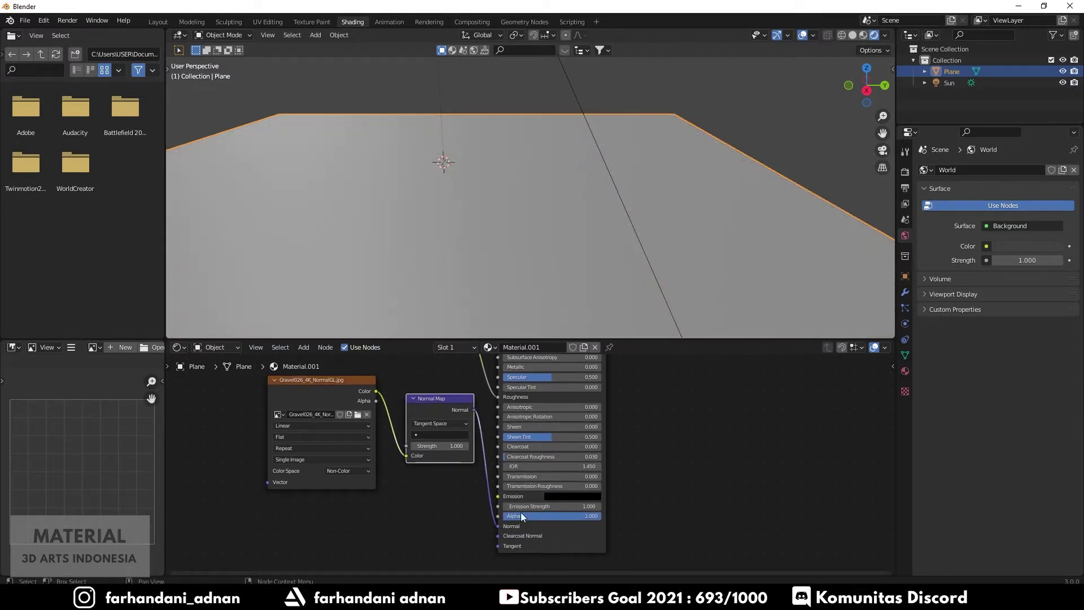
mouse_move(573, 243)
middle_down()
mouse_move(523, 283)
mouse_move(524, 243)
mouse_move(479, 297)
mouse_move(542, 233)
mouse_move(561, 259)
mouse_move(540, 229)
middle_up()
scroll(562, 257, down, 3)
scroll(562, 256, down, 2)
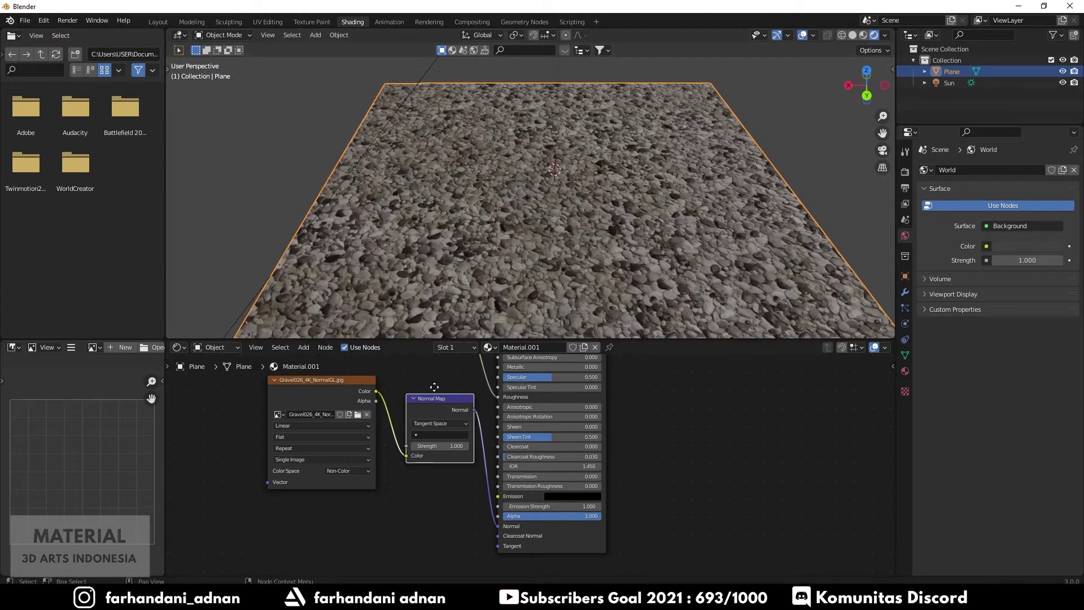
- Select the NormalGL image node and zoom in on the normal-mapped gravel plane
middle_drag(472, 390, 479, 449)
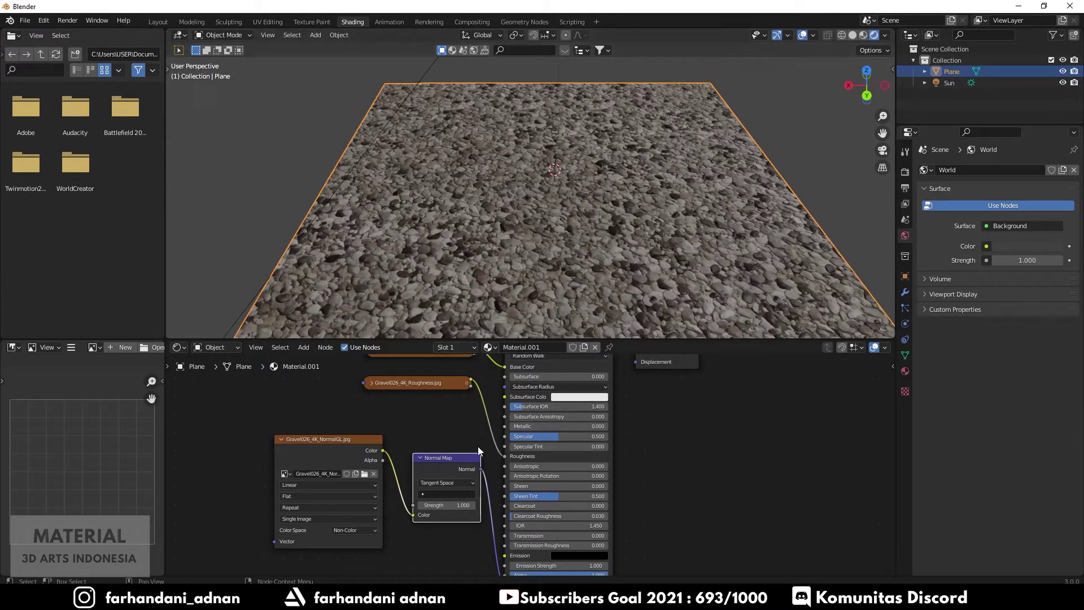
click(279, 447)
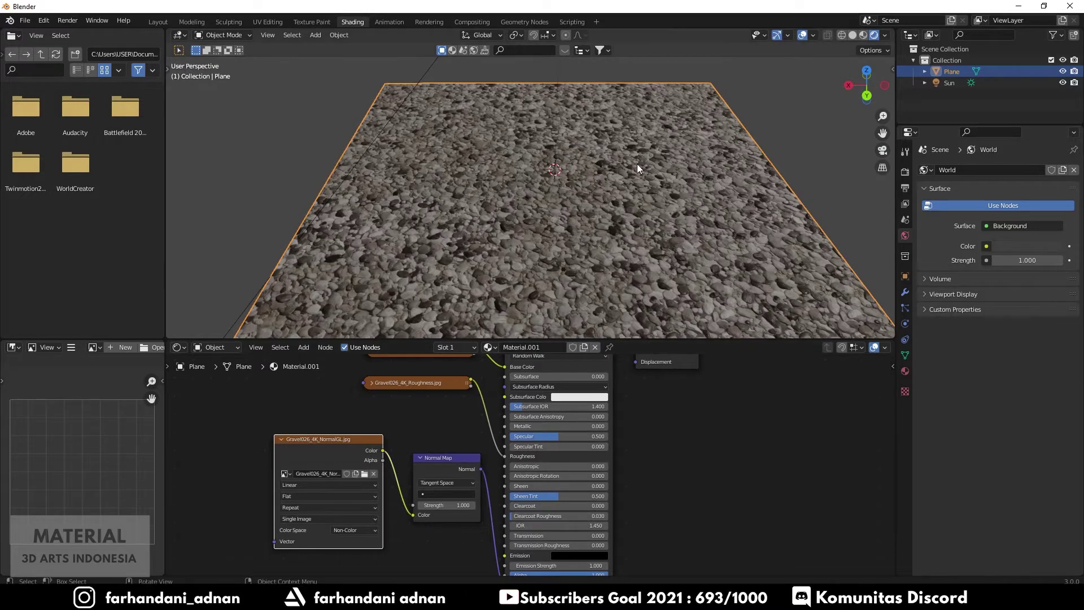
shift+middle_drag(669, 184, 622, 191)
scroll(561, 213, up, 2)
scroll(562, 236, up, 2)
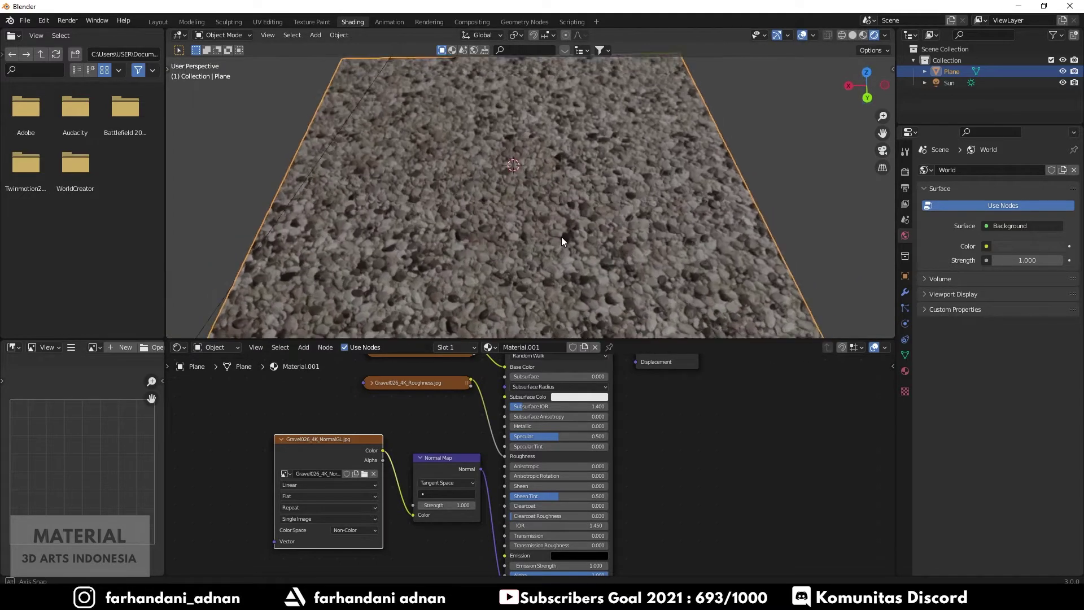
scroll(558, 249, up, 1)
scroll(570, 257, up, 2)
scroll(570, 257, up, 2)
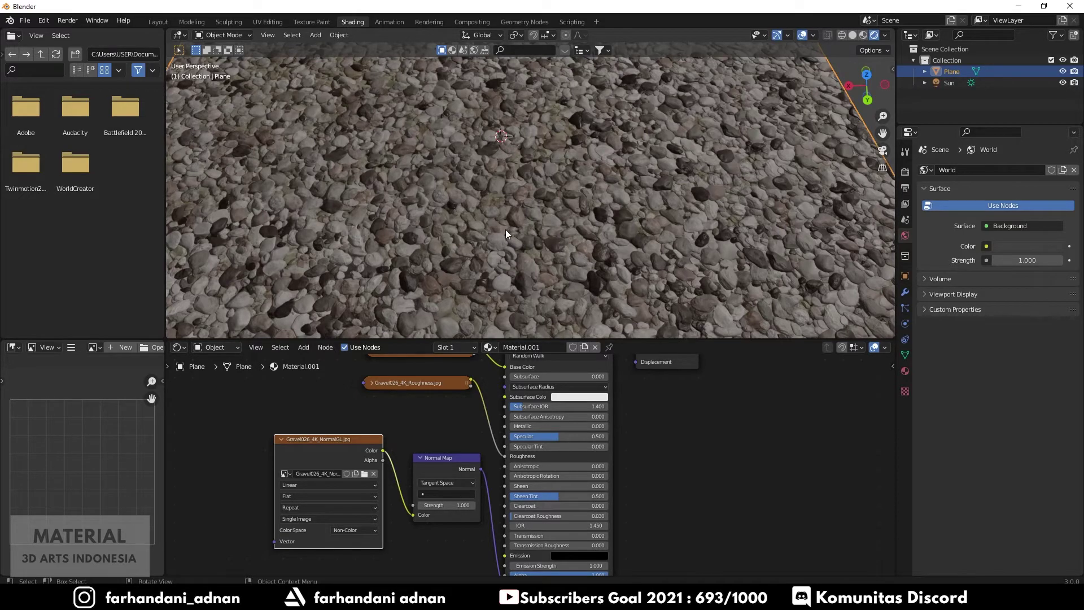
scroll(571, 221, down, 2)
- Make the 3D viewport taller, view the plane obliquely, and nudge the Normal Map node
mouse_move(570, 221)
middle_down()
mouse_move(558, 205)
mouse_move(561, 253)
middle_up()
scroll(561, 236, down, 2)
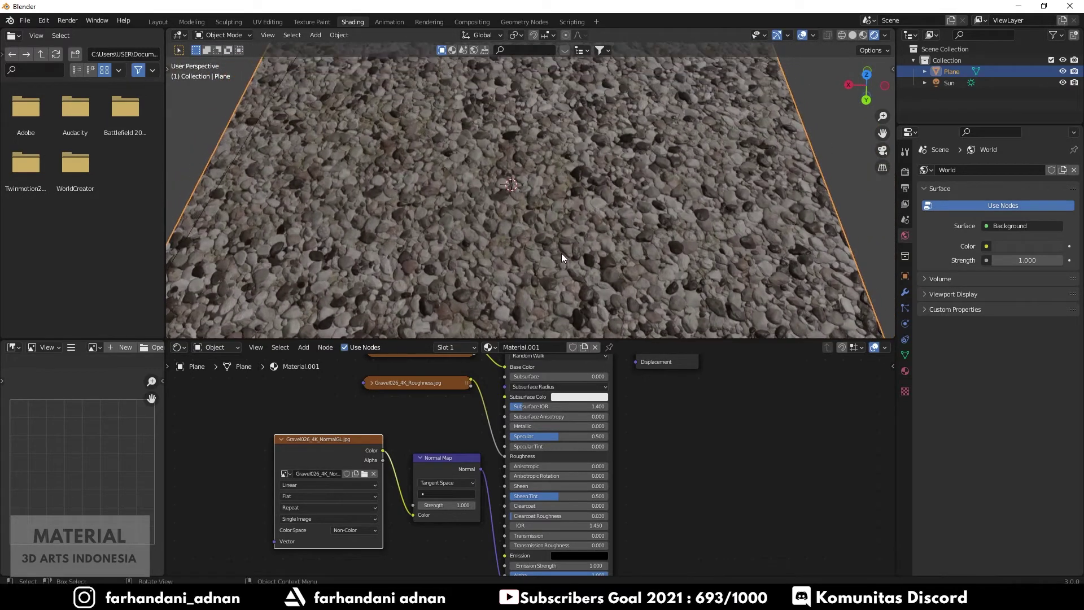
scroll(576, 238, down, 2)
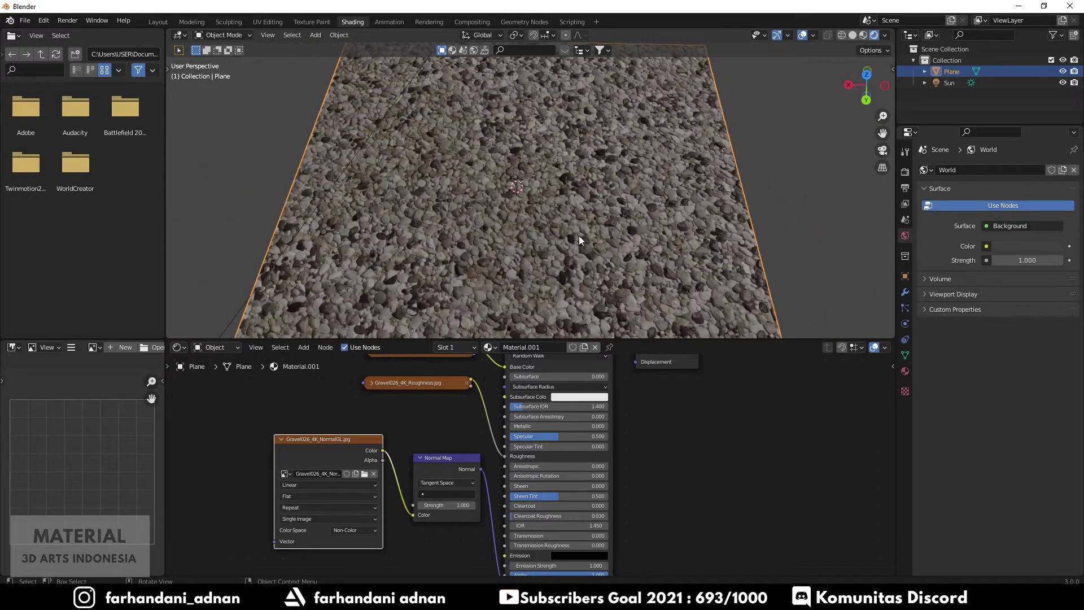
drag(659, 340, 660, 413)
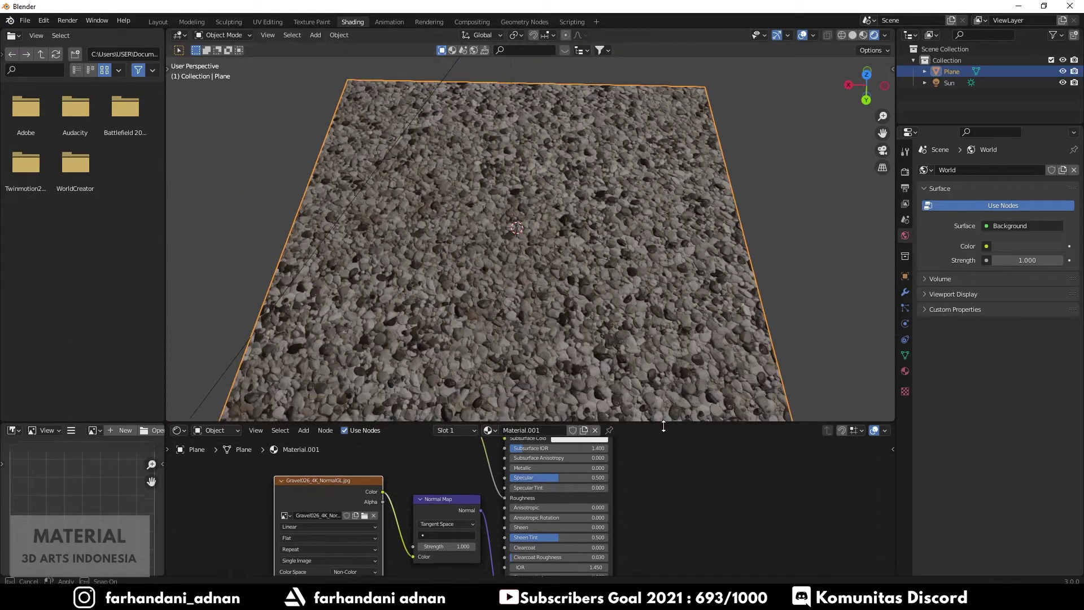
middle_drag(618, 209, 558, 211)
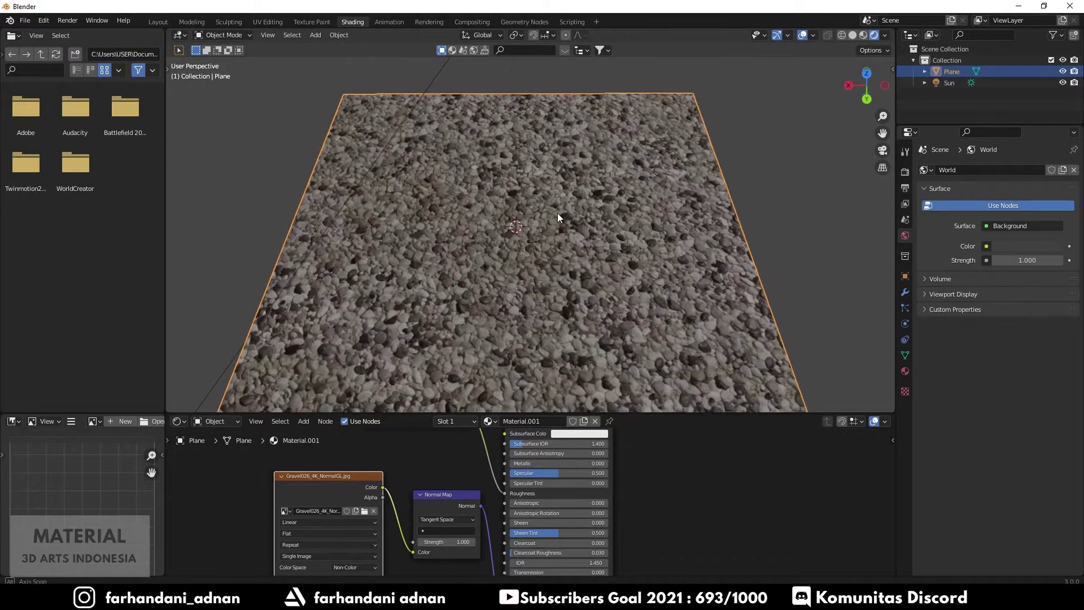
mouse_move(543, 275)
shift+middle_down()
mouse_move(532, 236)
mouse_move(521, 272)
shift+middle_up()
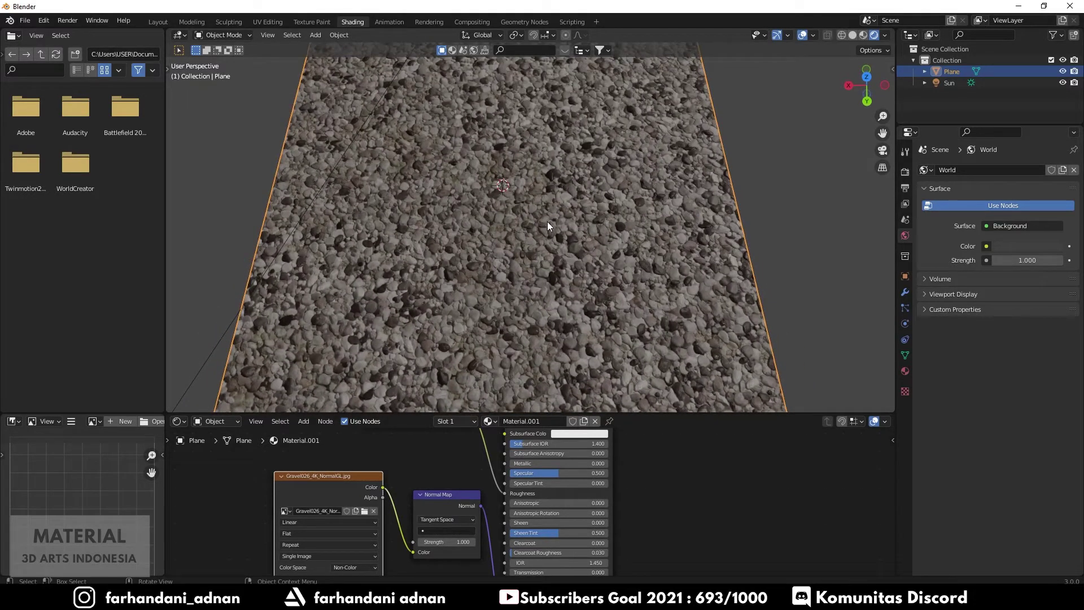
mouse_move(537, 226)
middle_down()
mouse_move(528, 233)
mouse_move(539, 236)
middle_up()
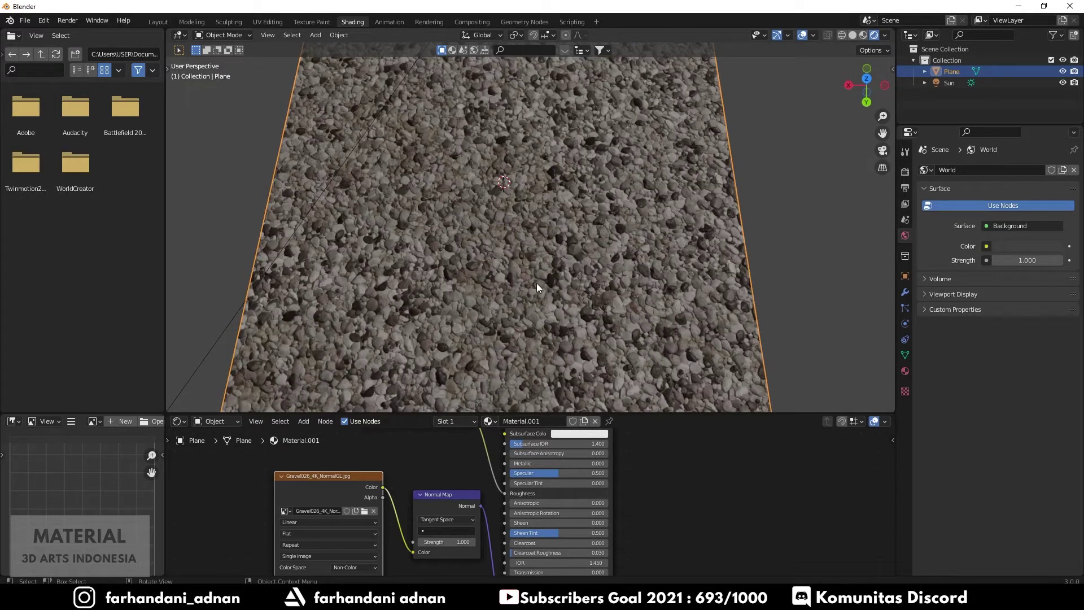
mouse_move(549, 306)
middle_down()
mouse_move(545, 210)
mouse_move(513, 234)
mouse_move(551, 262)
middle_up()
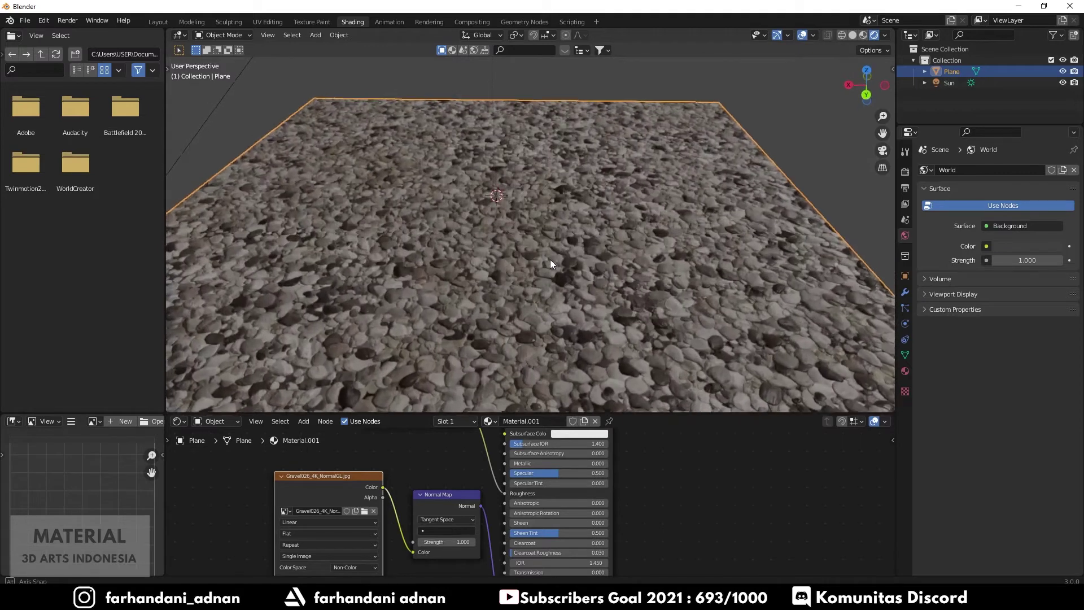
drag(426, 499, 421, 474)
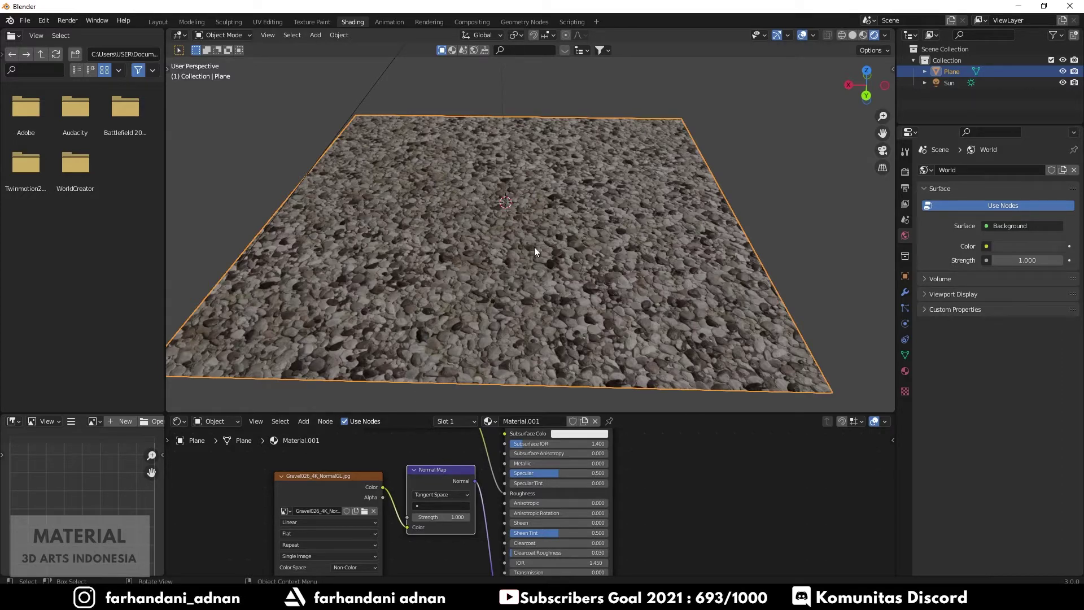
scroll(524, 253, down, 2)
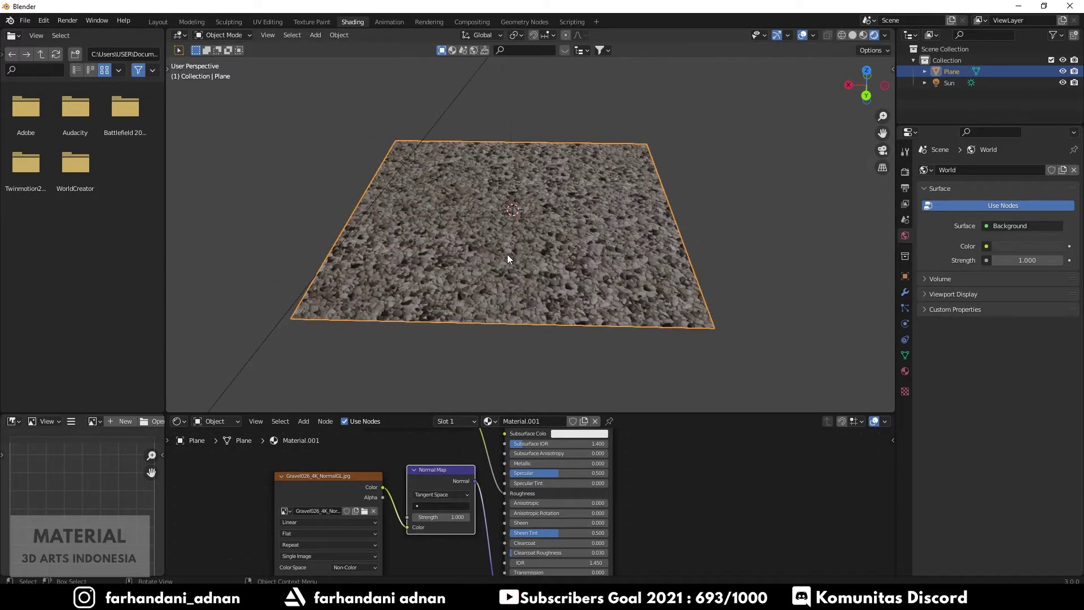
scroll(508, 254, down, 1)
scroll(424, 460, down, 1)
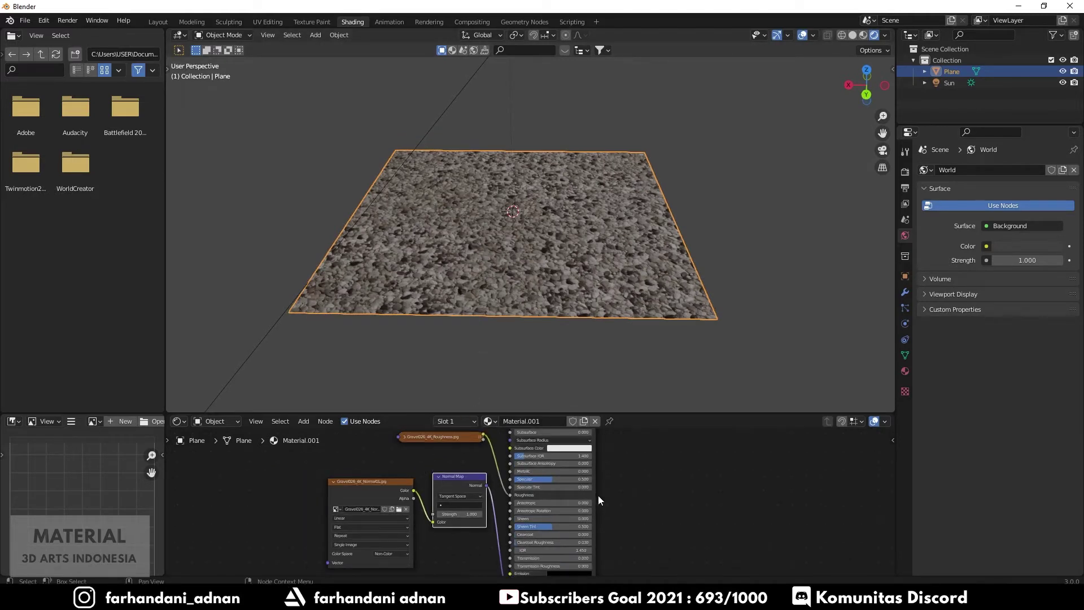
middle_drag(598, 496, 624, 461)
drag(482, 475, 479, 487)
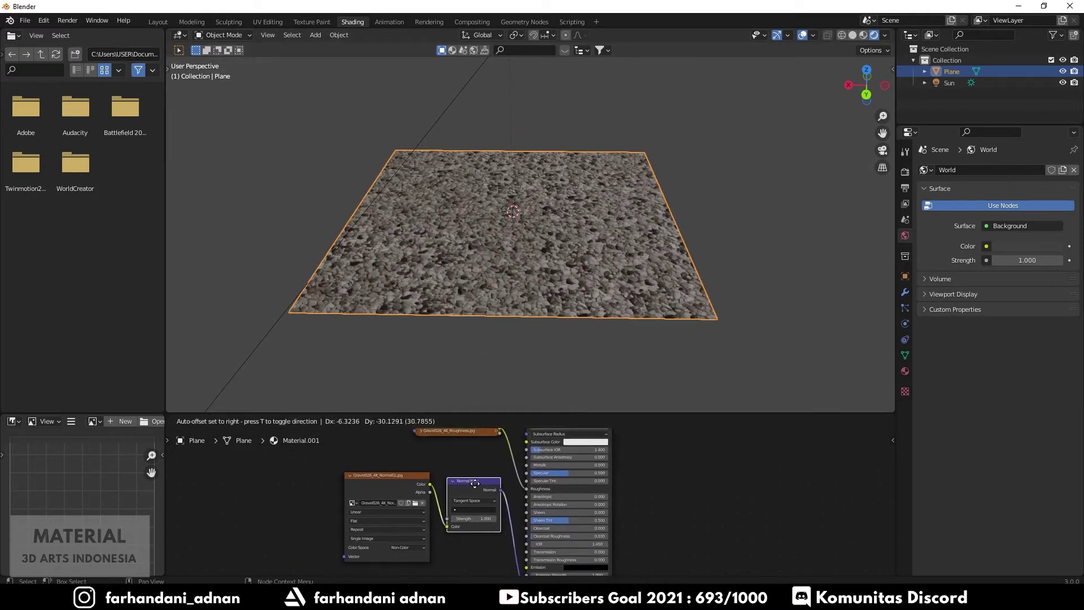
mouse_move(544, 275)
middle_down()
mouse_move(544, 307)
mouse_move(550, 276)
mouse_move(559, 303)
mouse_move(541, 297)
mouse_move(575, 293)
mouse_move(574, 269)
middle_up()
scroll(559, 303, up, 3)
scroll(574, 264, down, 1)
scroll(574, 264, down, 1)
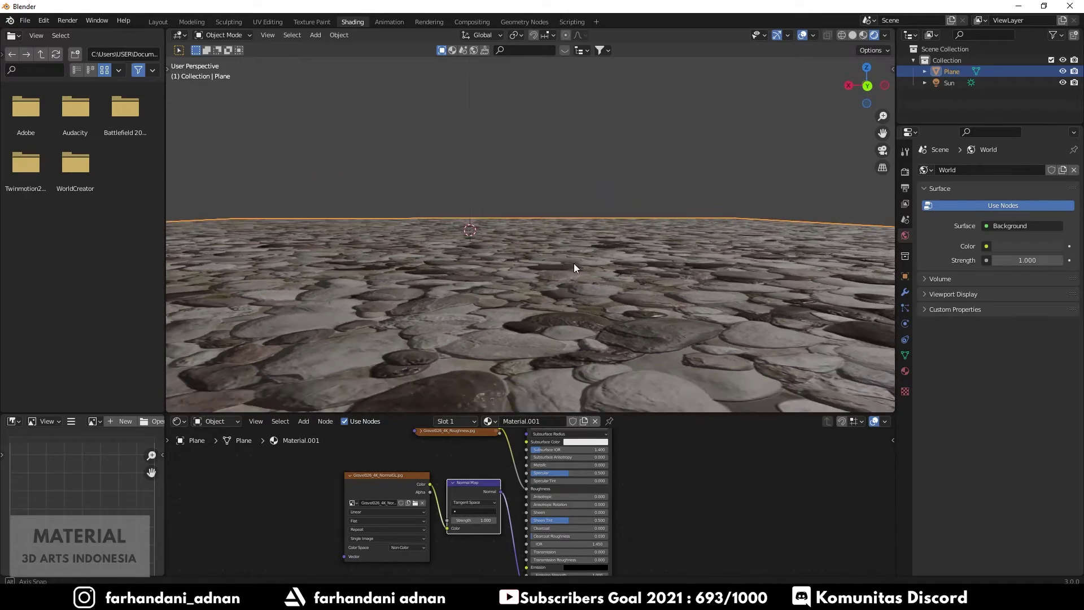
scroll(547, 276, down, 1)
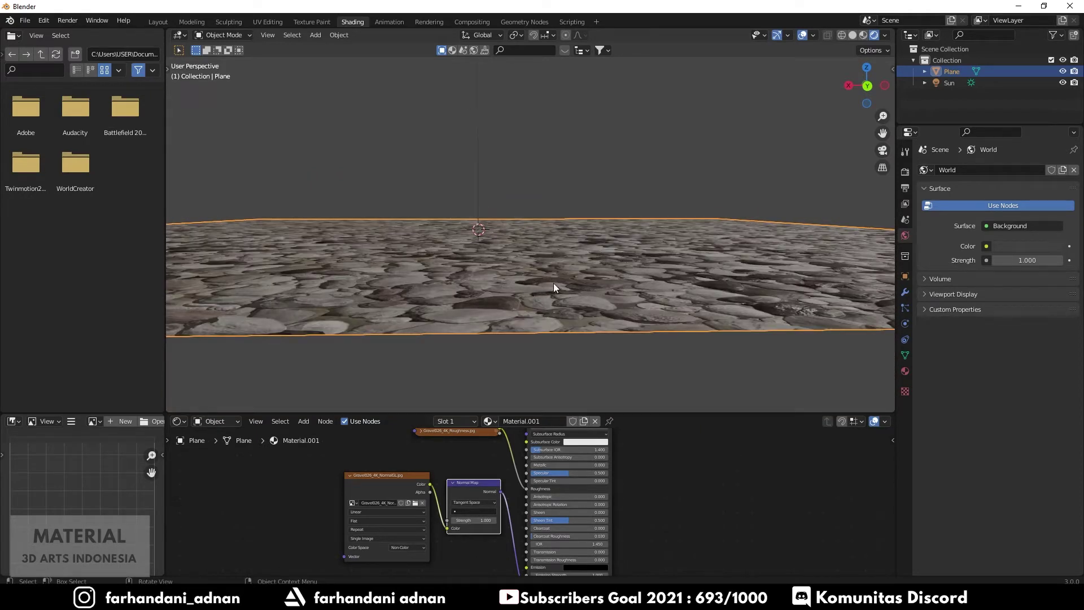
middle_drag(508, 271, 557, 287)
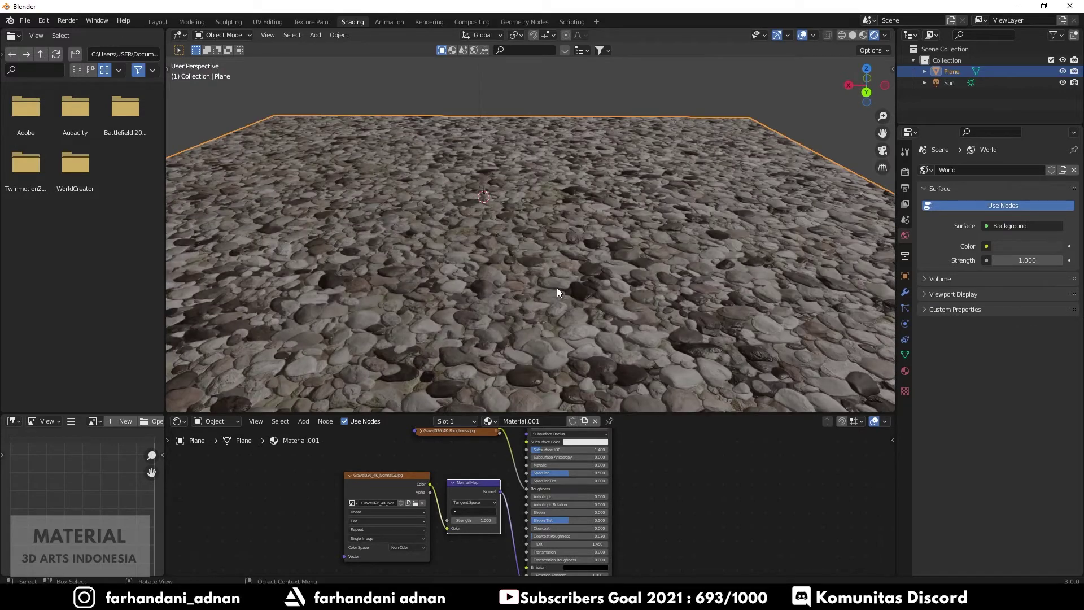
scroll(557, 286, down, 1)
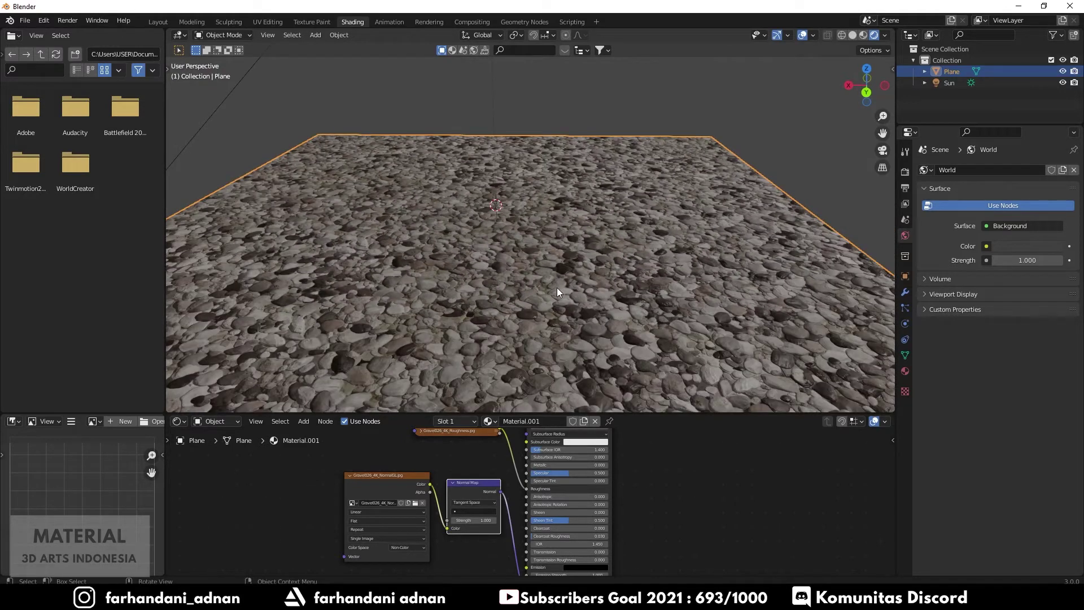
middle_drag(460, 275, 477, 279)
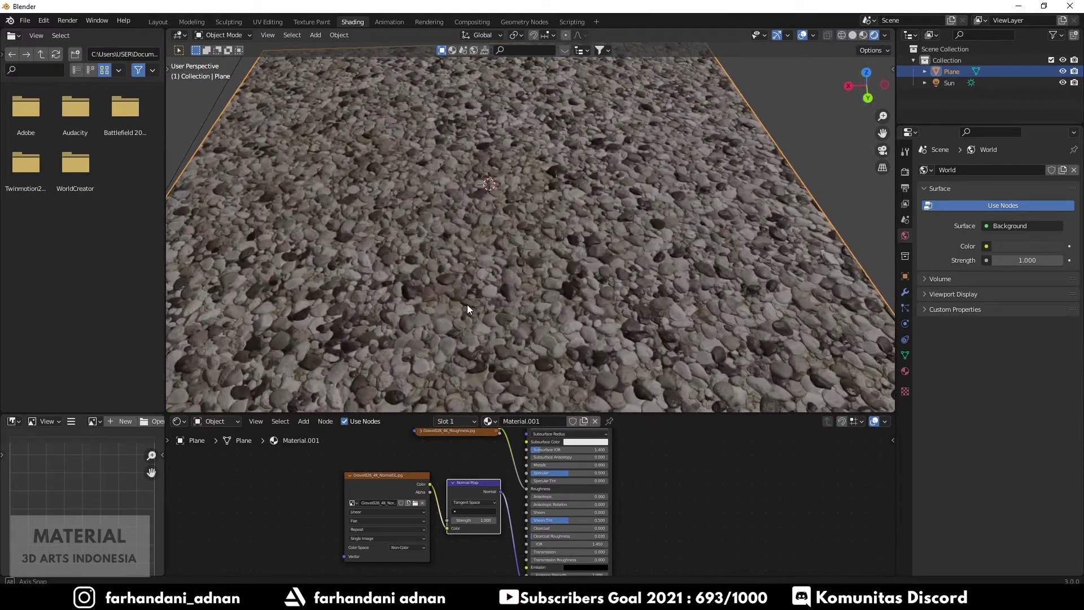
middle_drag(476, 279, 467, 304)
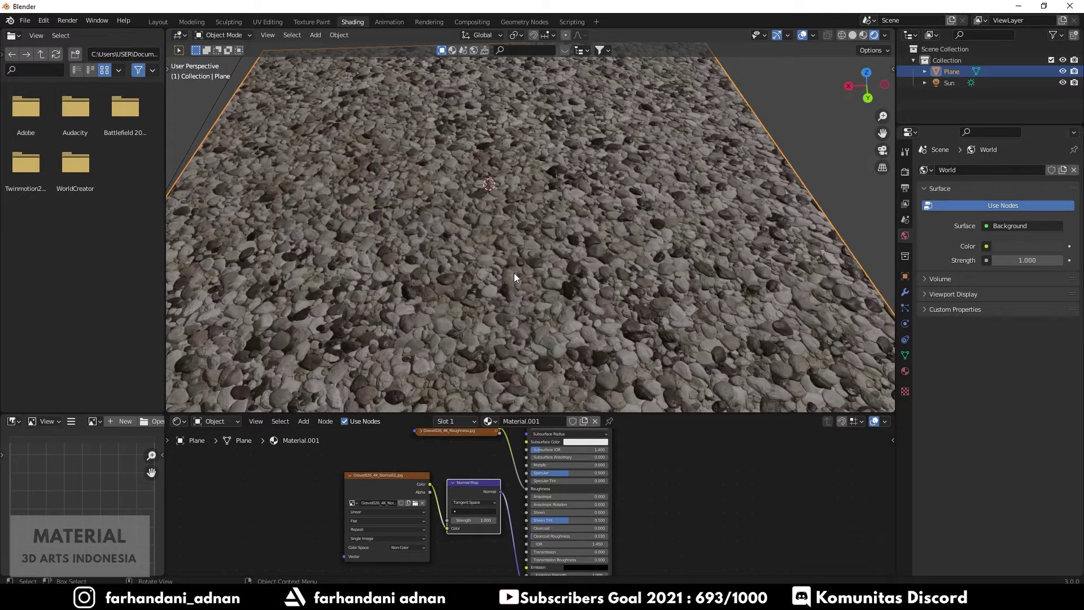
mouse_move(460, 273)
middle_down()
mouse_move(459, 227)
mouse_move(526, 298)
mouse_move(519, 308)
mouse_move(518, 273)
mouse_move(552, 261)
mouse_move(502, 287)
middle_up()
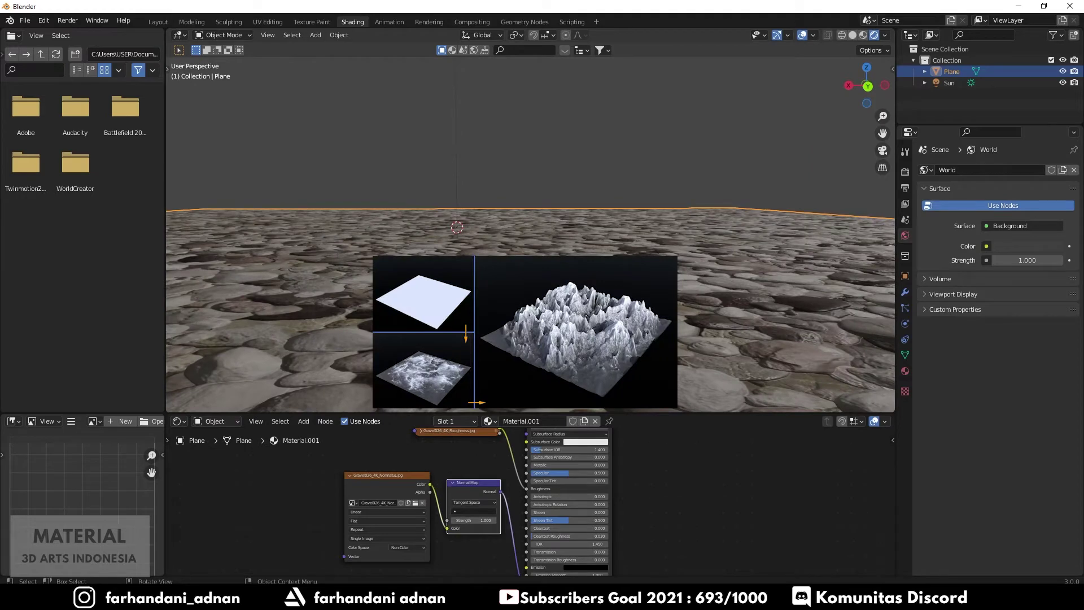
scroll(531, 238, down, 2)
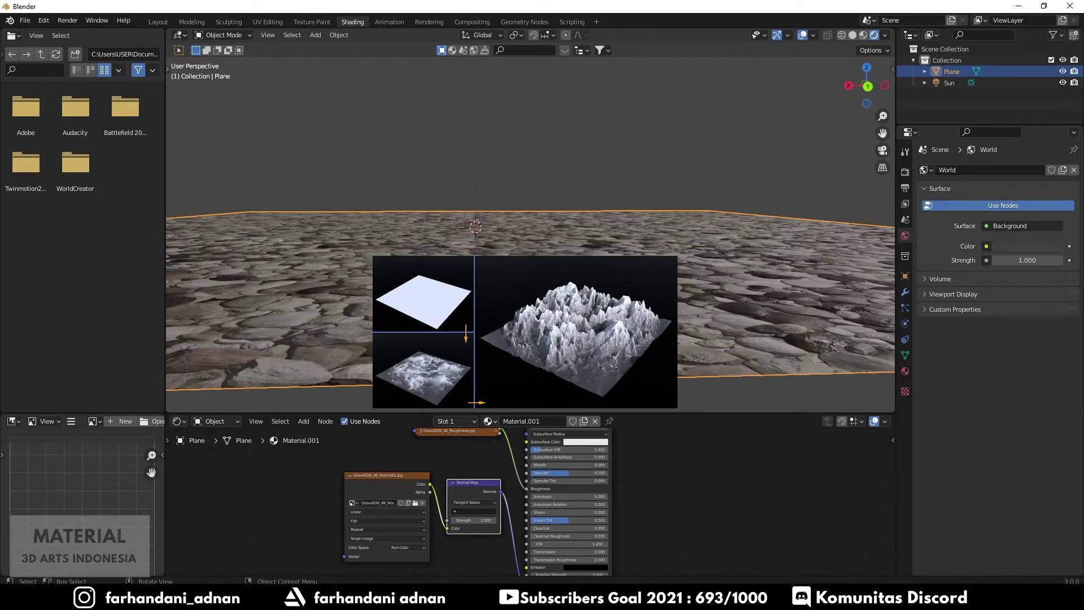
middle_drag(531, 232, 531, 322)
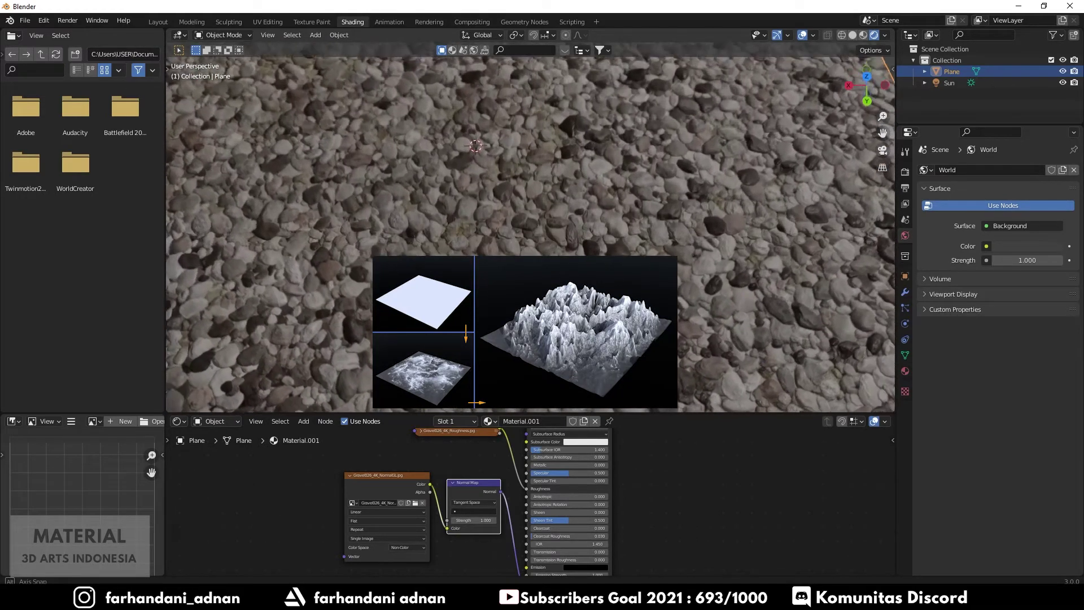
scroll(531, 237, down, 2)
scroll(531, 237, down, 2)
scroll(531, 237, down, 2)
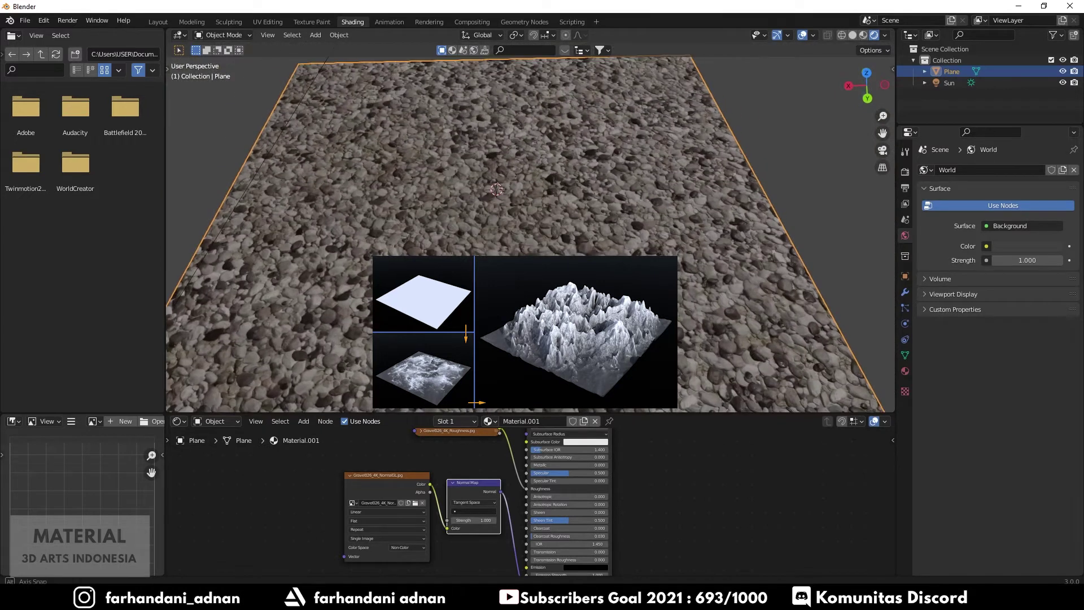
scroll(596, 395, down, 2)
scroll(597, 407, down, 2)
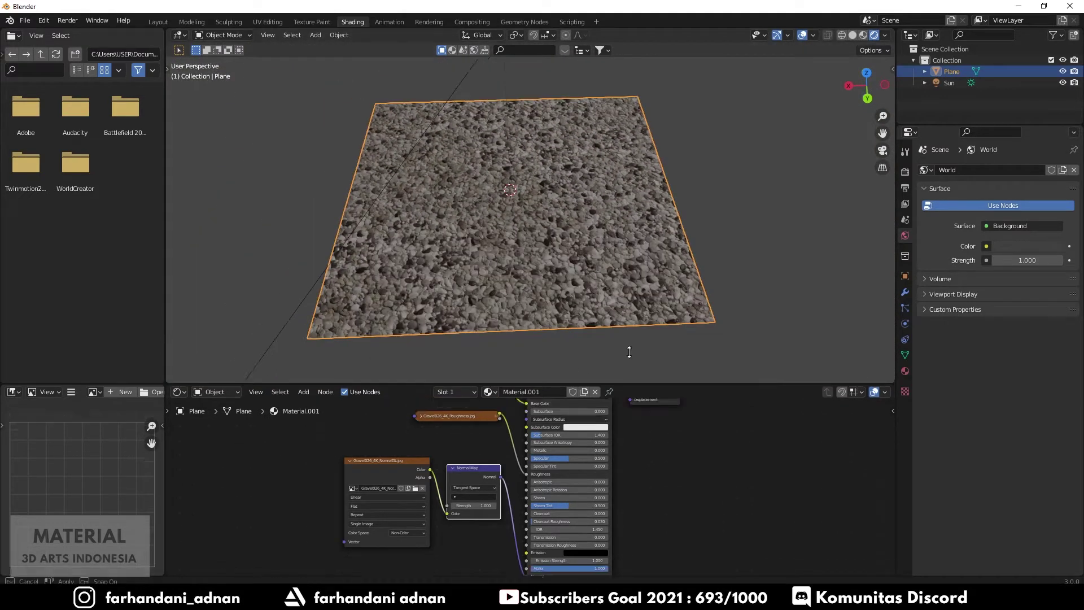
- Enlarge the node editor and collapse the NormalGL image node to a single bar
drag(628, 417, 628, 276)
drag(468, 414, 475, 464)
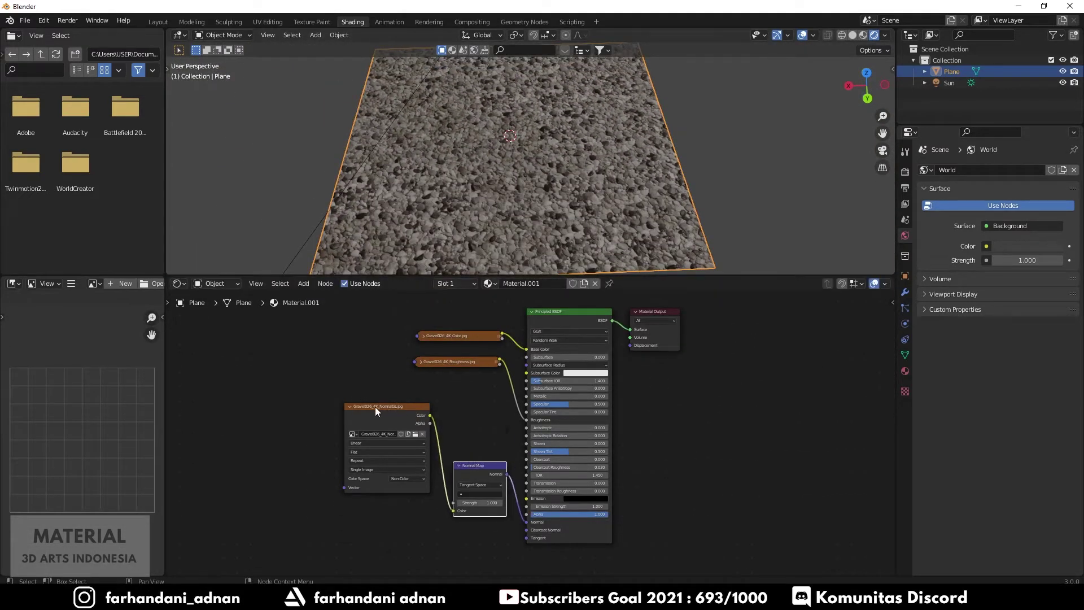
mouse_move(375, 407)
mouse_down()
mouse_move(354, 450)
mouse_move(377, 489)
mouse_up()
click(351, 450)
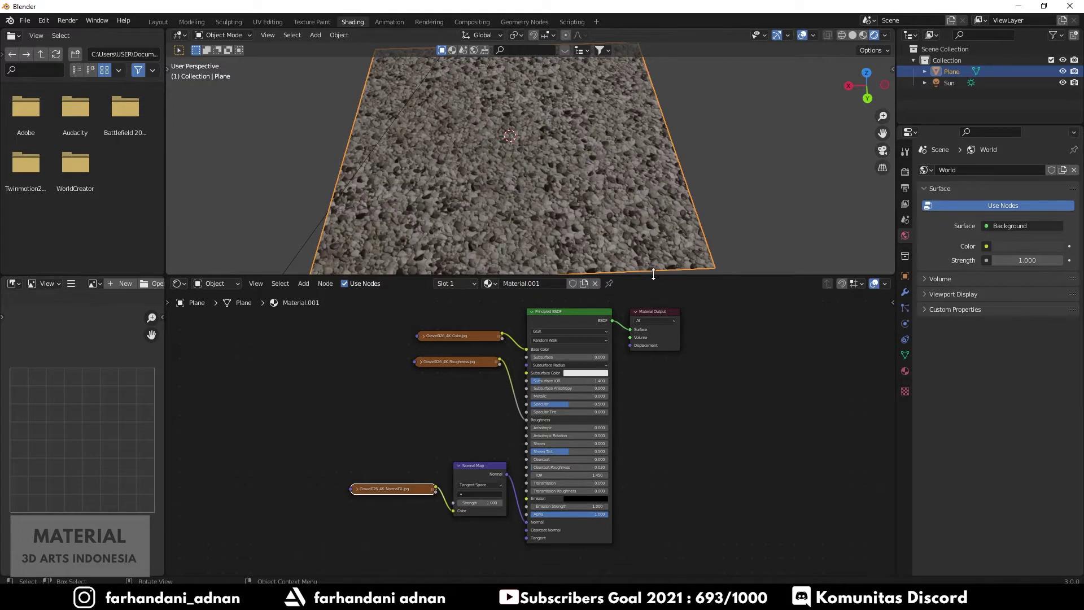
- Fine-tune the node editor height and reposition the NormalGL and Normal Map nodes
drag(652, 276, 651, 304)
middle_drag(636, 228, 628, 229)
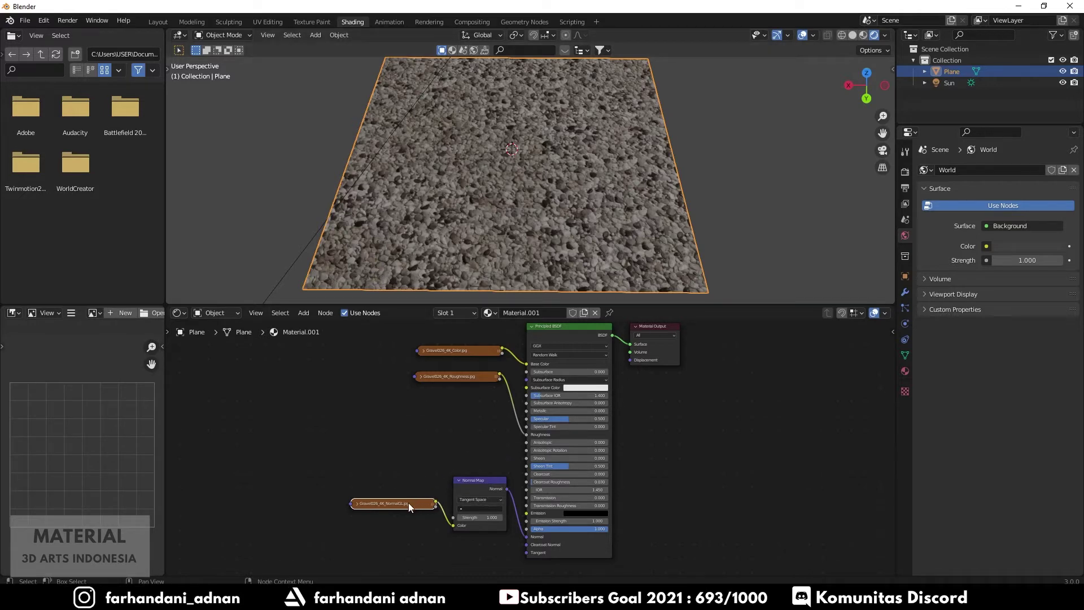
drag(409, 503, 399, 487)
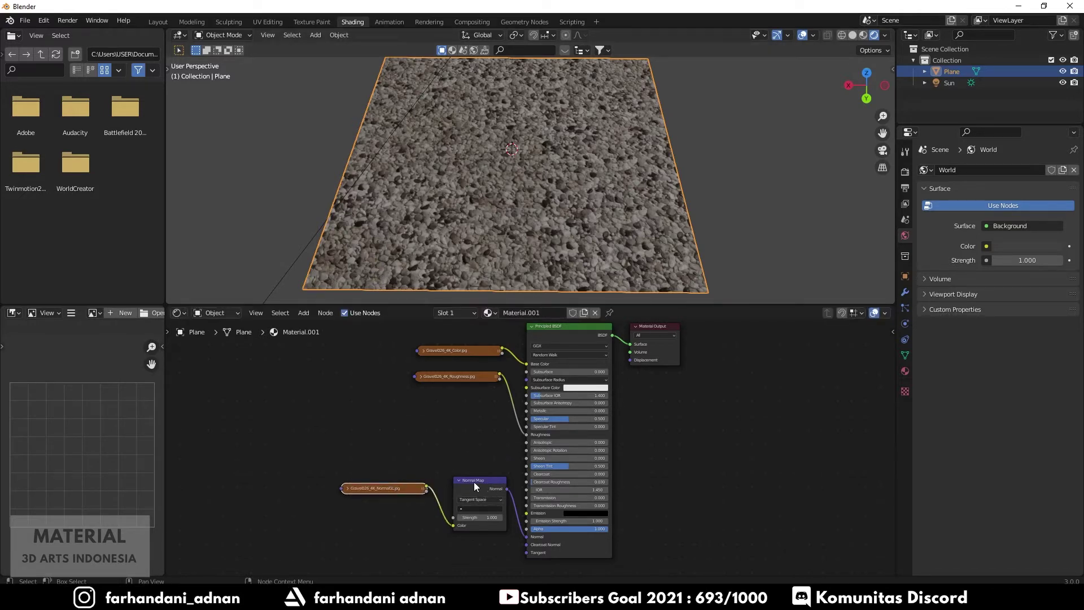
drag(473, 482, 471, 481)
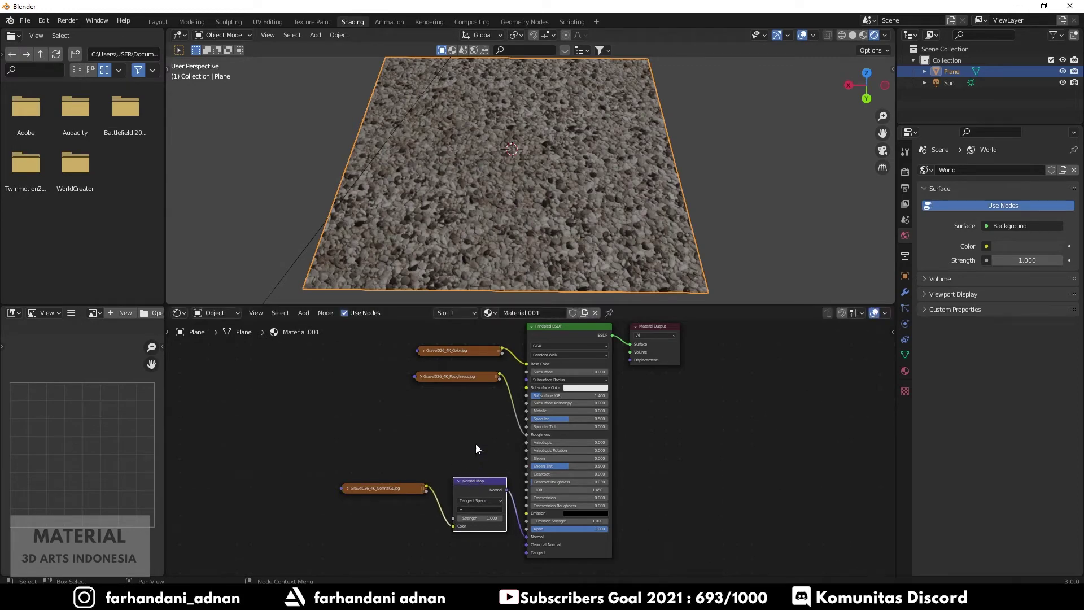
click(292, 593)
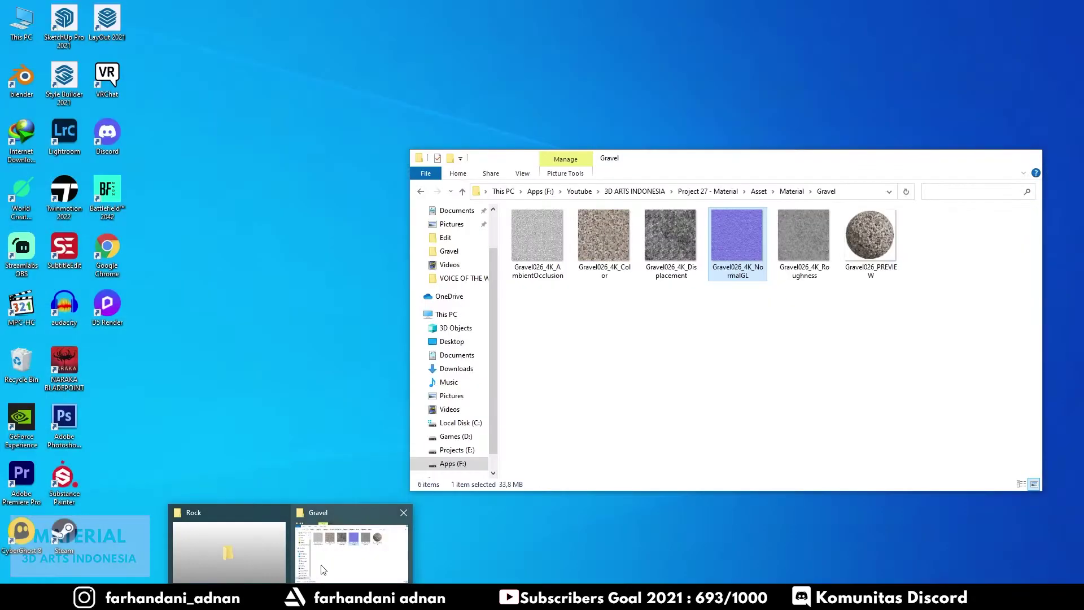
- Open Gravel026_4K_Displacement.jpg from the Gravel folder in Photos
click(322, 570)
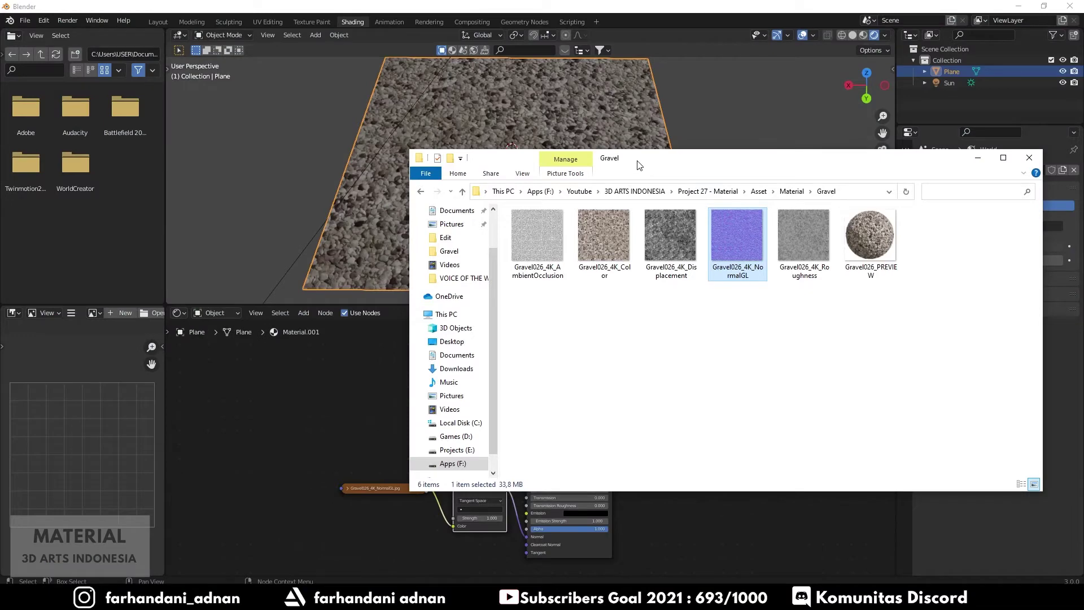
drag(639, 165, 684, 161)
double_click(713, 231)
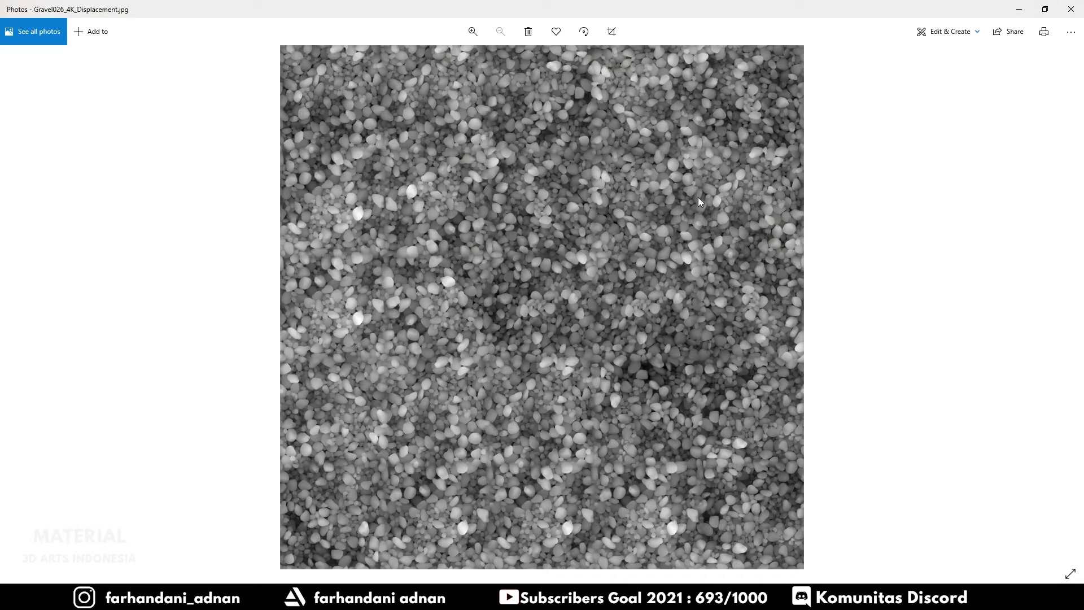
- Open Gravel026_4K_NormalGL.jpg in Photos and zoom in and out on it
click(1016, 9)
double_click(787, 238)
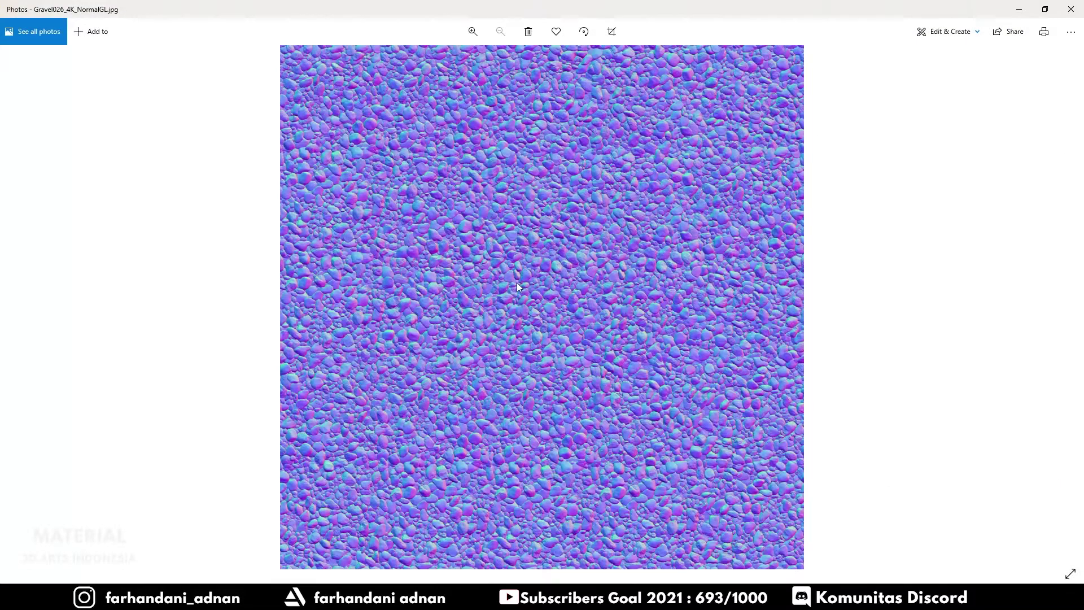
scroll(517, 282, up, 3)
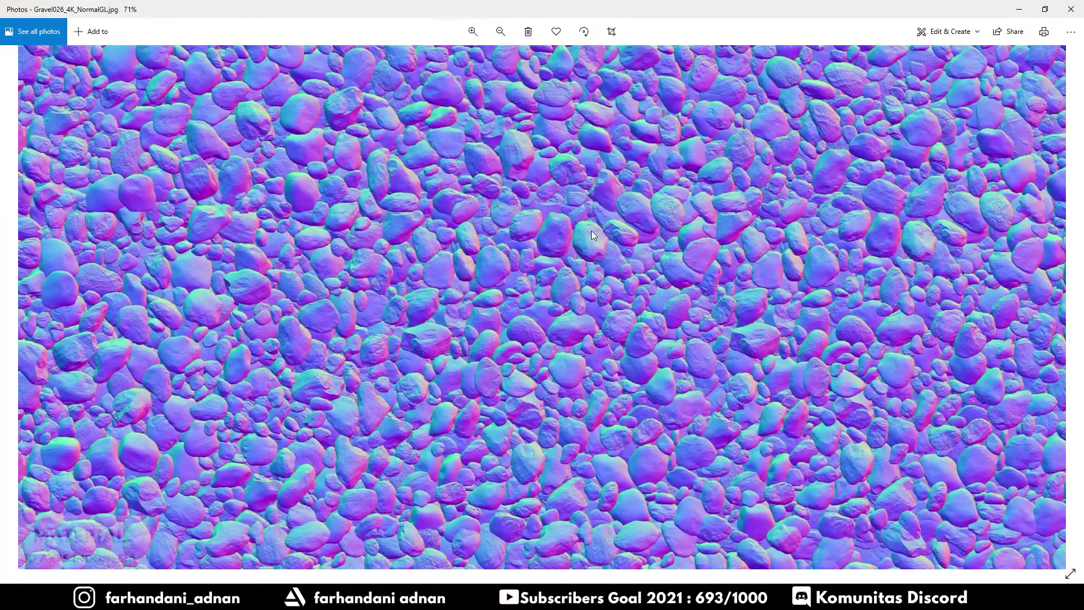
scroll(540, 256, down, 2)
scroll(553, 256, down, 2)
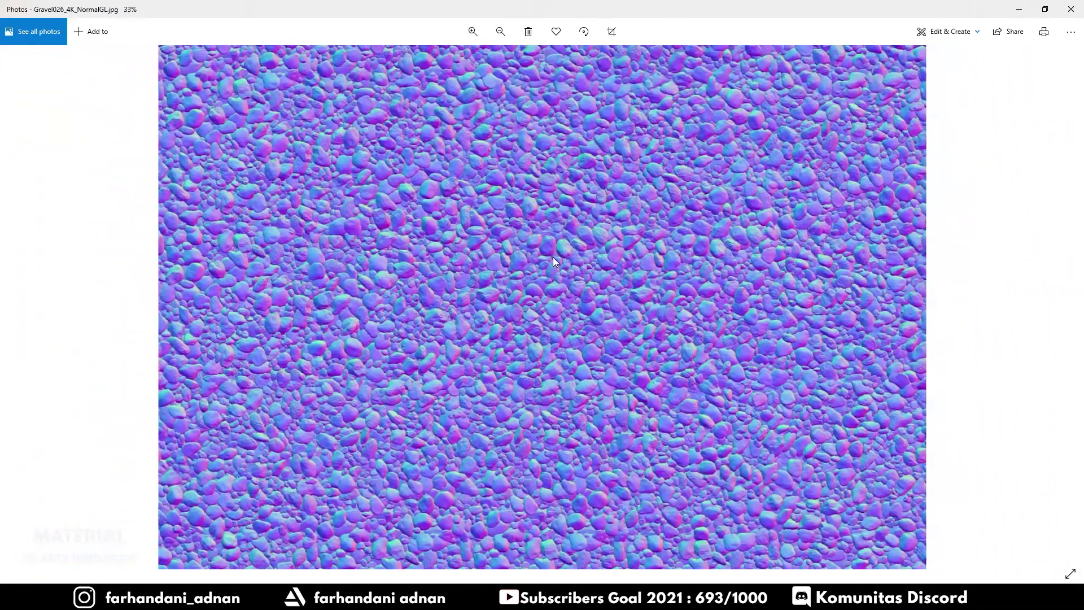
scroll(554, 256, down, 1)
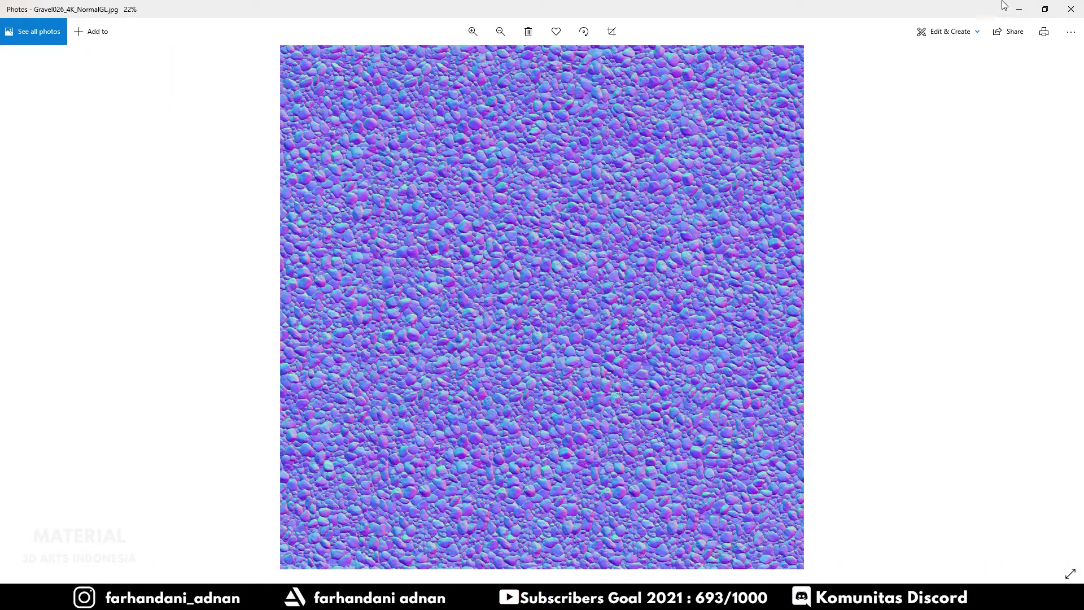
- Compare the displacement and NormalGL maps side by side, then minimize Photos
click(437, 500)
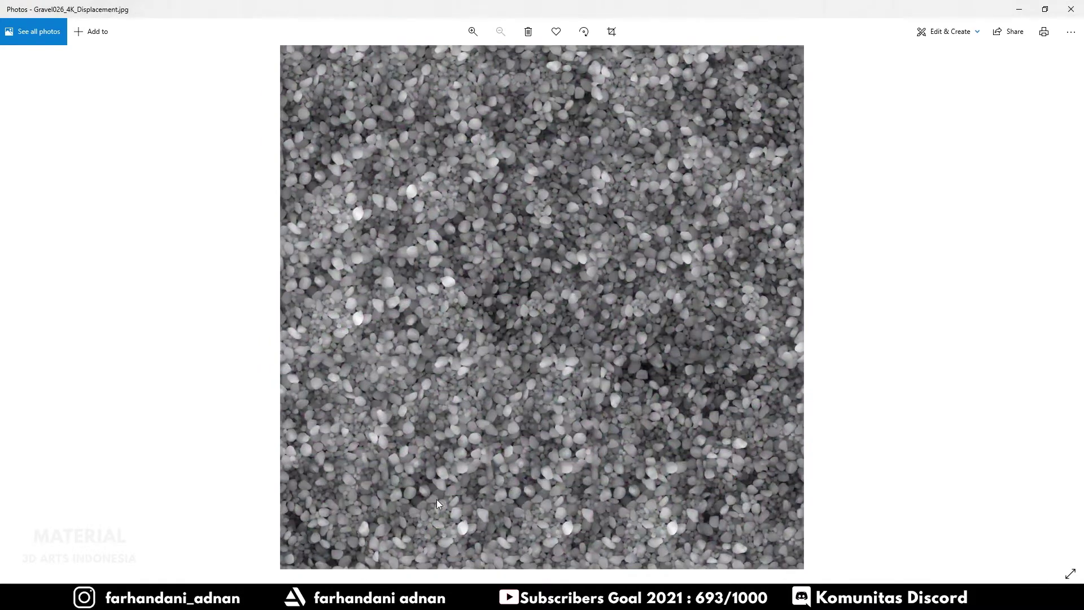
scroll(577, 334, up, 1)
scroll(560, 227, up, 2)
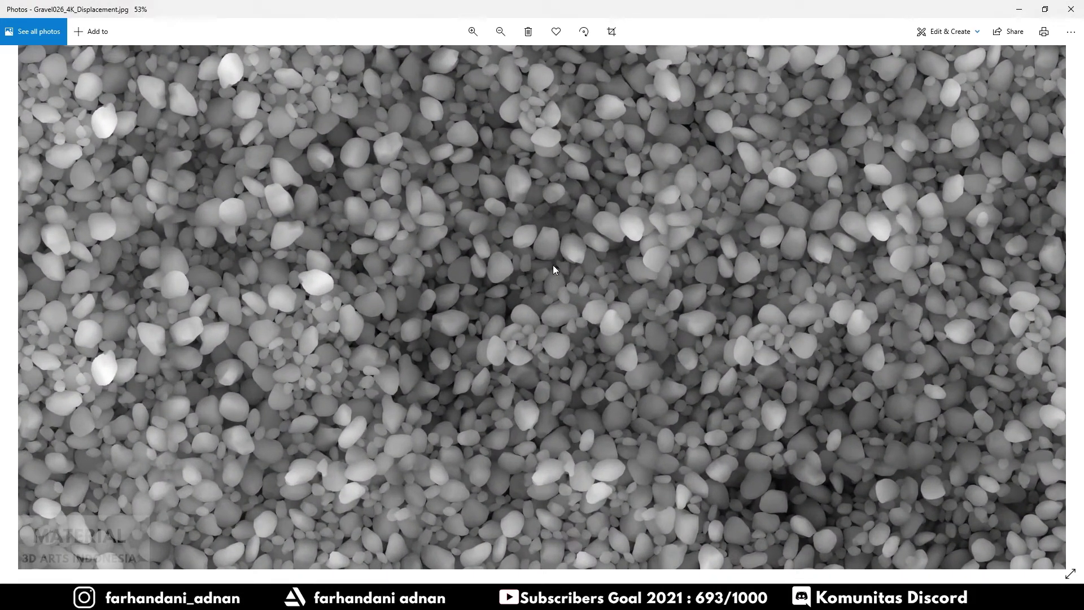
scroll(554, 266, down, 2)
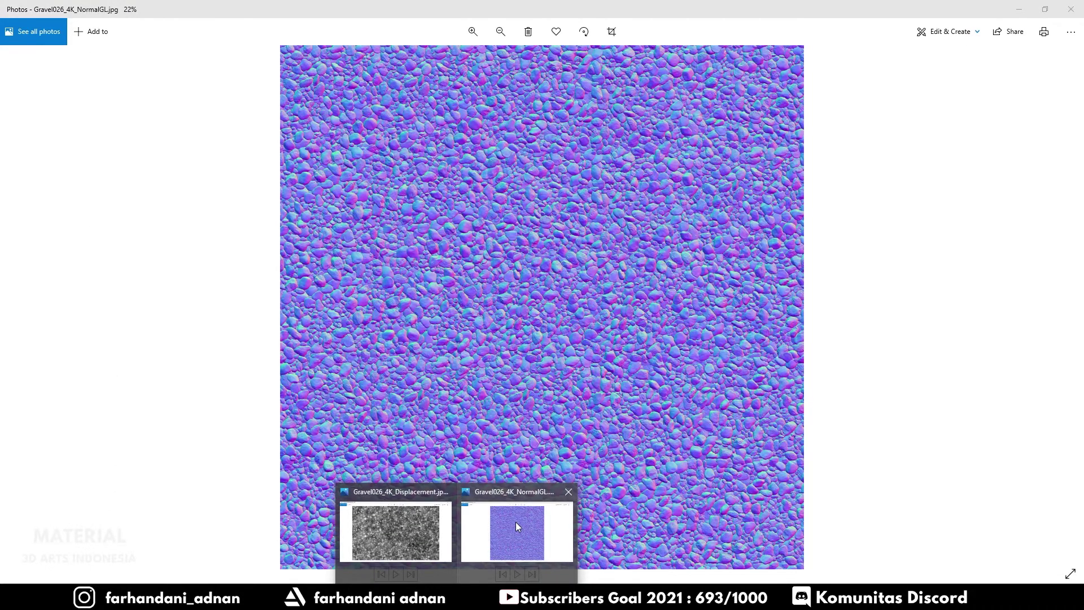
click(516, 522)
scroll(602, 313, up, 1)
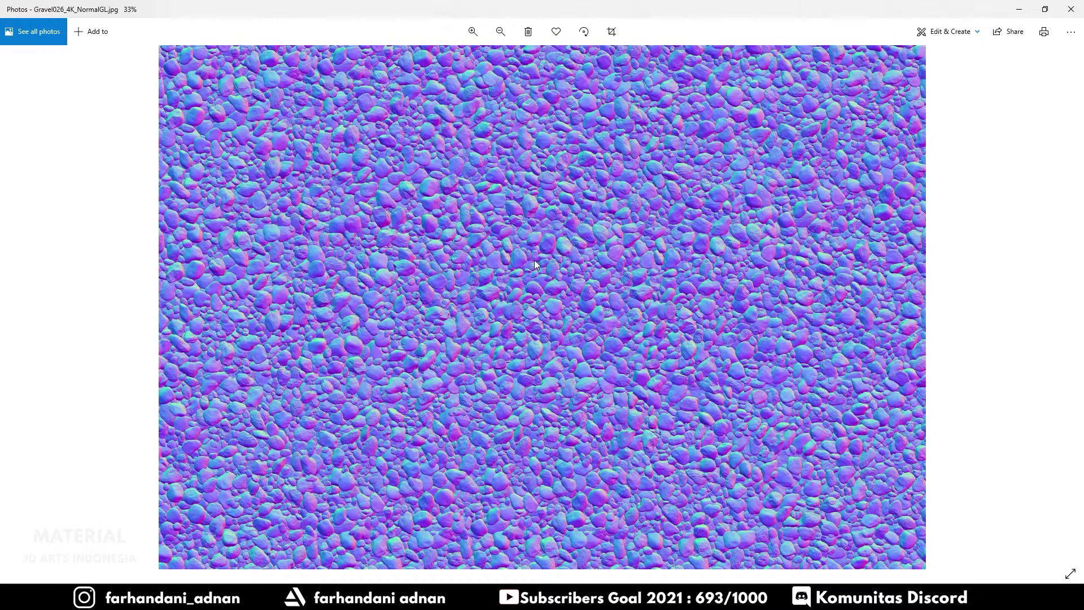
scroll(589, 244, down, 1)
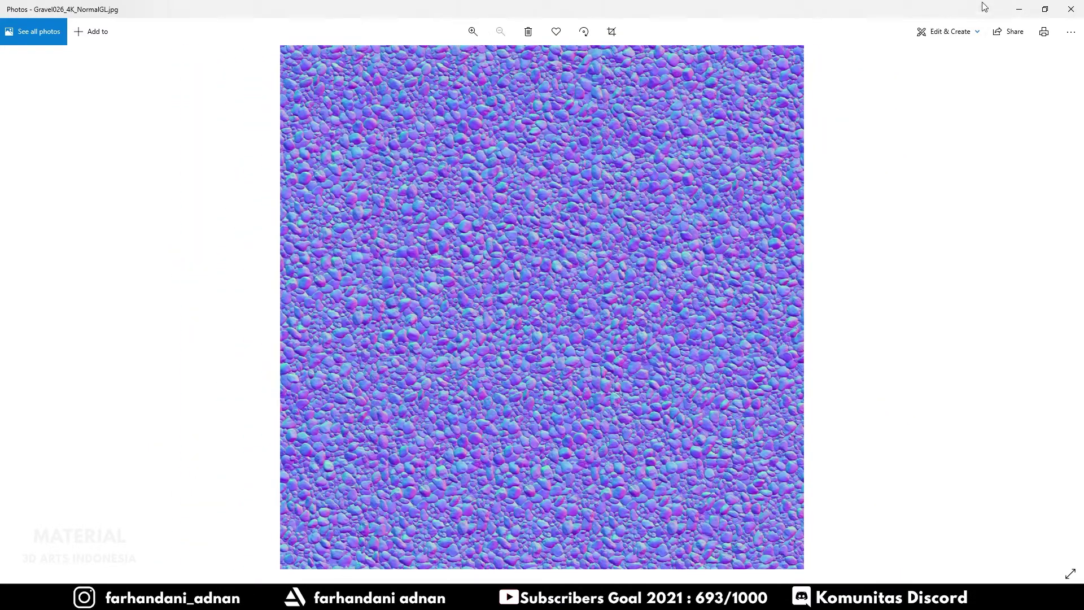
click(1028, 6)
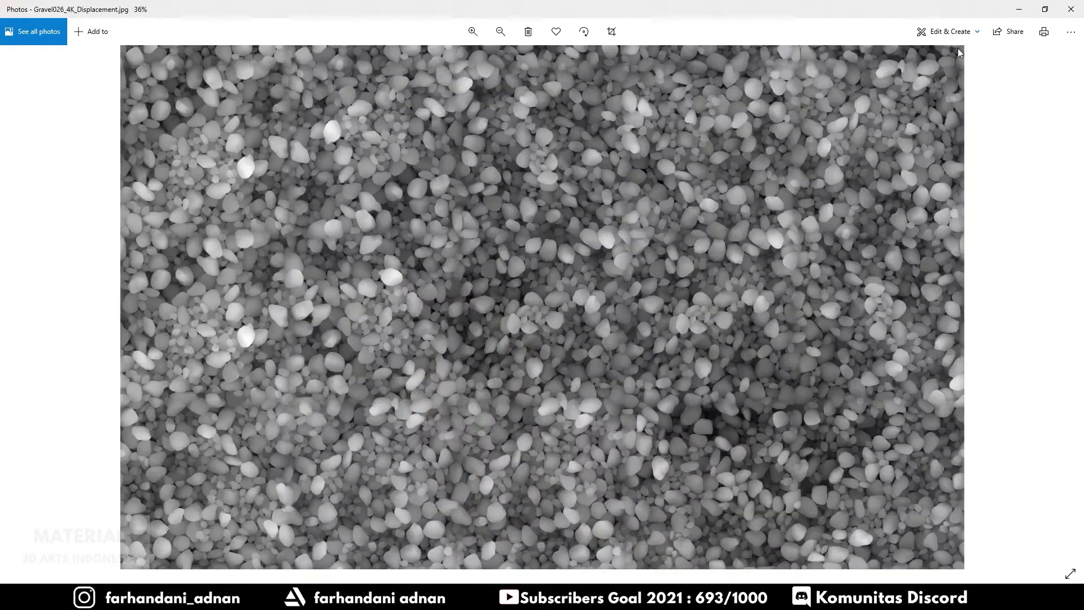
click(1015, 8)
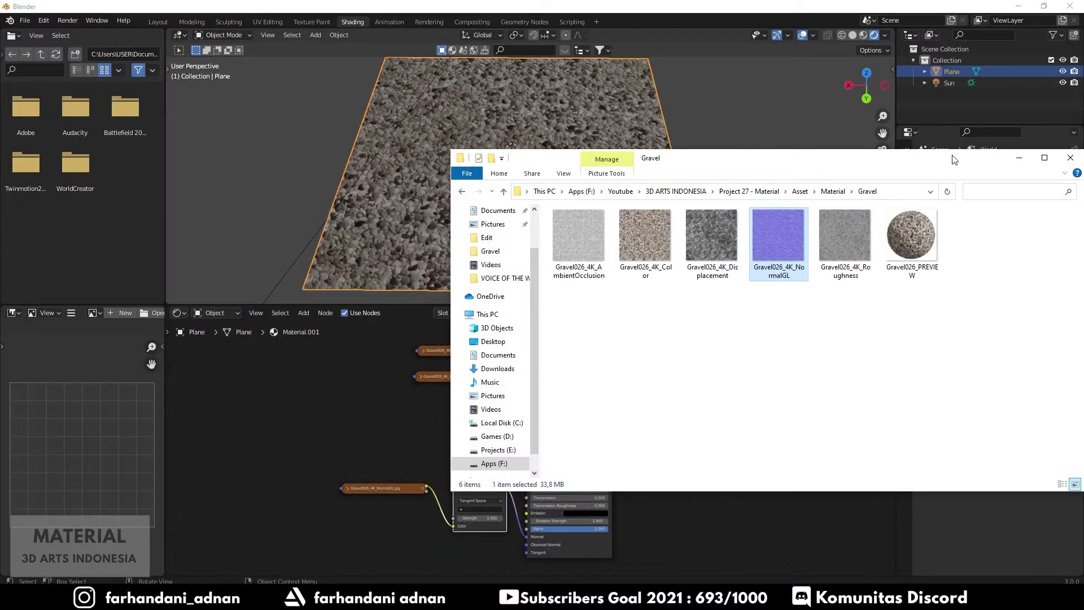
- Delete the Normal Map and NormalGL nodes and drop Gravel026_4K_Displacement.jpg into the Shader Editor
click(1009, 156)
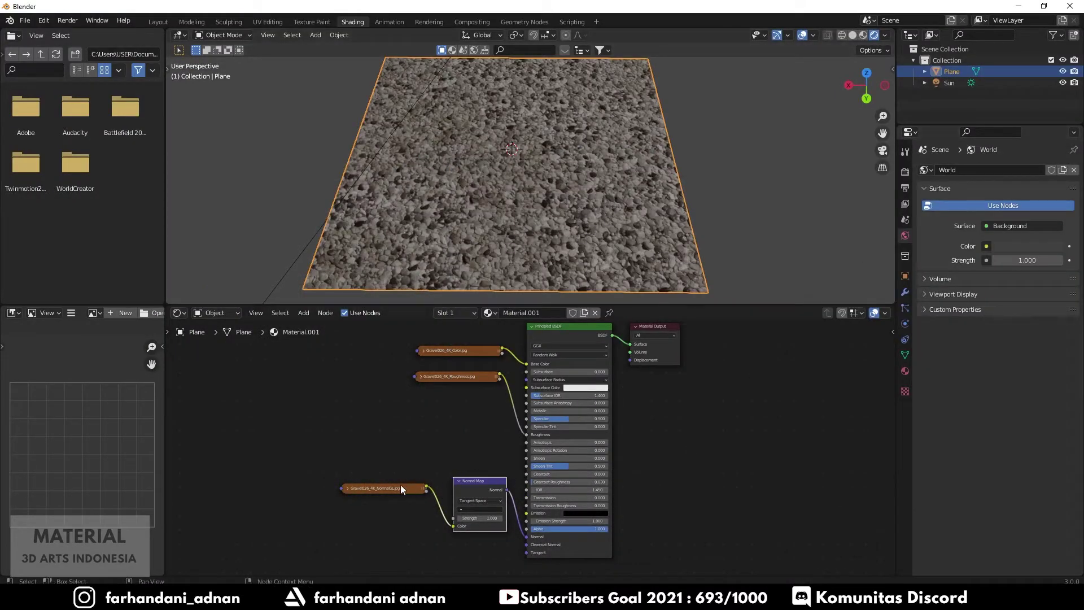
drag(462, 486, 464, 489)
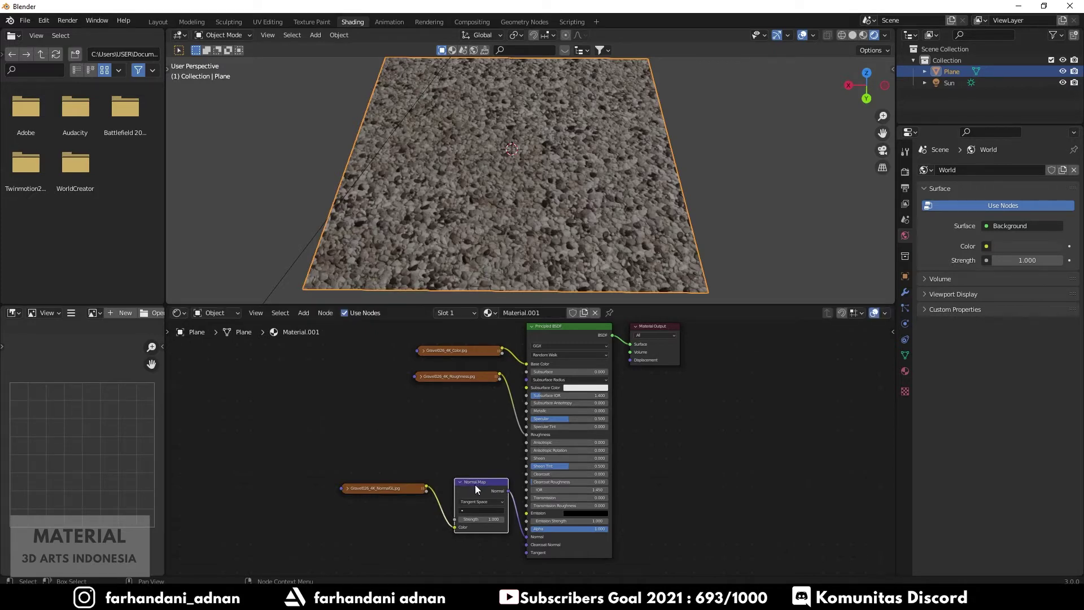
key(x)
click(415, 487)
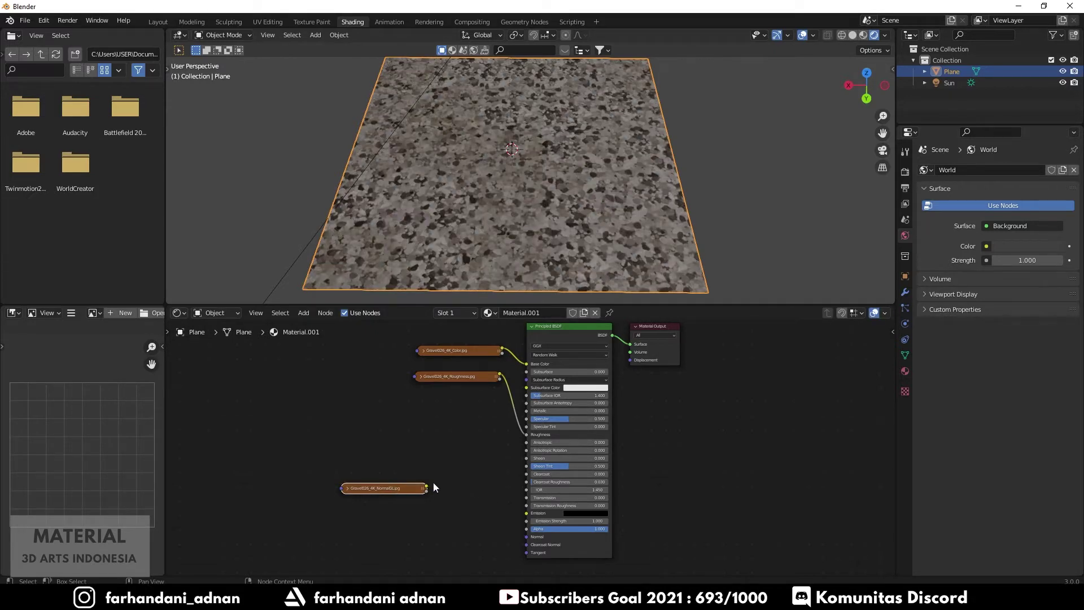
key(x)
click(348, 551)
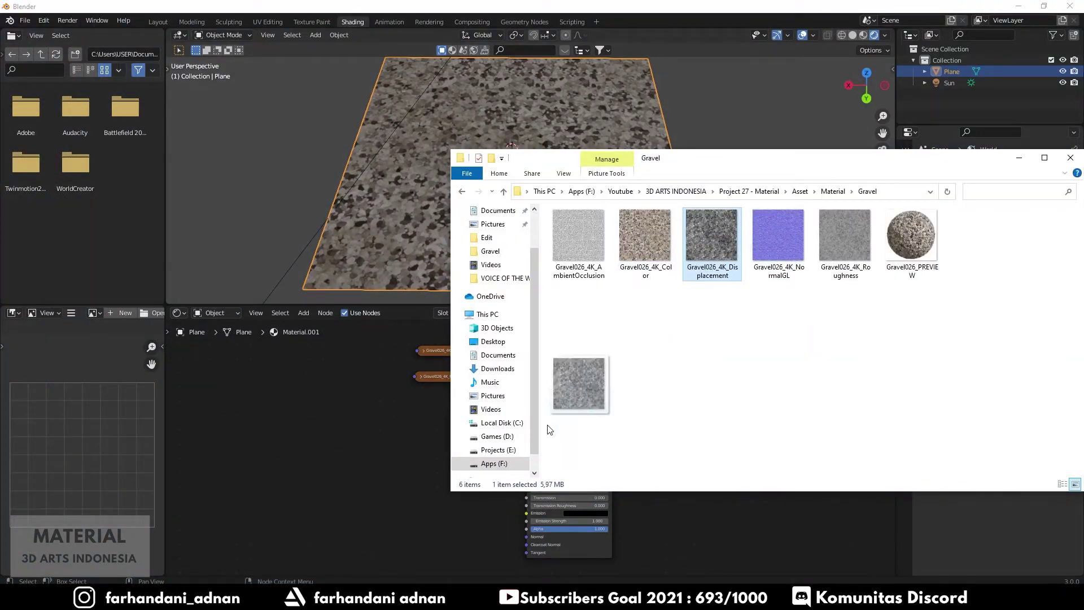
drag(711, 237, 404, 460)
- Set the displacement image's color space to Non-Color and collapse its node
click(1020, 158)
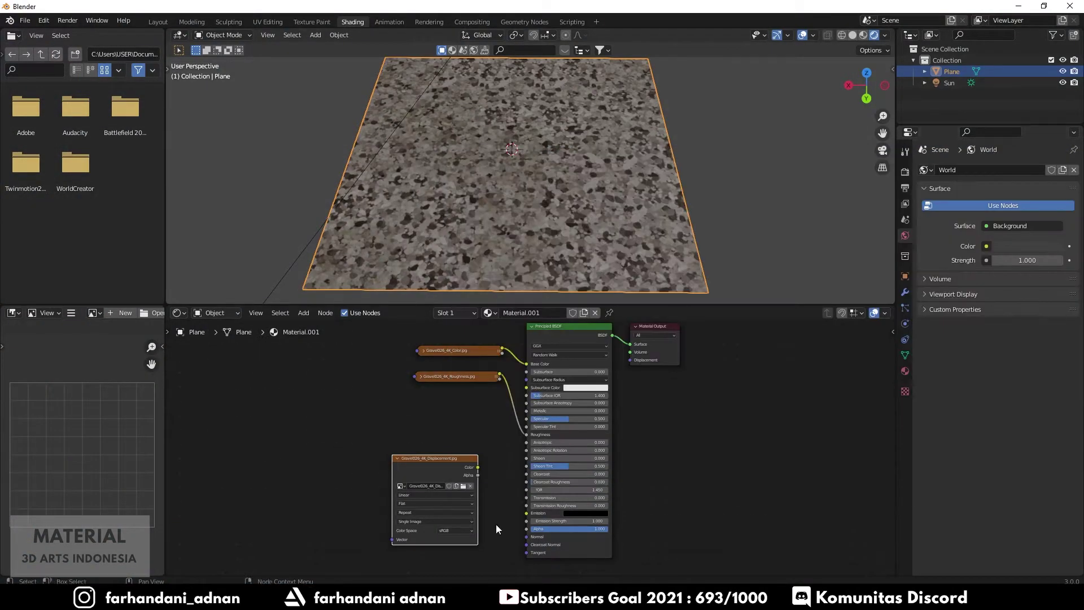
scroll(462, 511, up, 2)
click(426, 559)
click(425, 517)
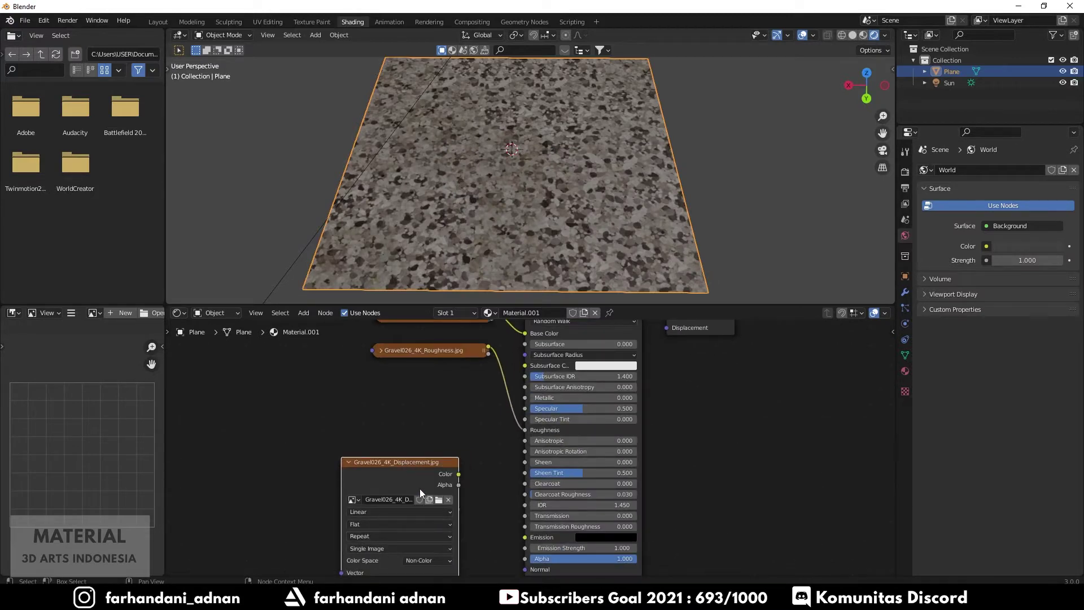
click(348, 463)
drag(401, 466, 372, 462)
- Reposition the collapsed displacement node alongside the Principled BSDF
key(shift+a)
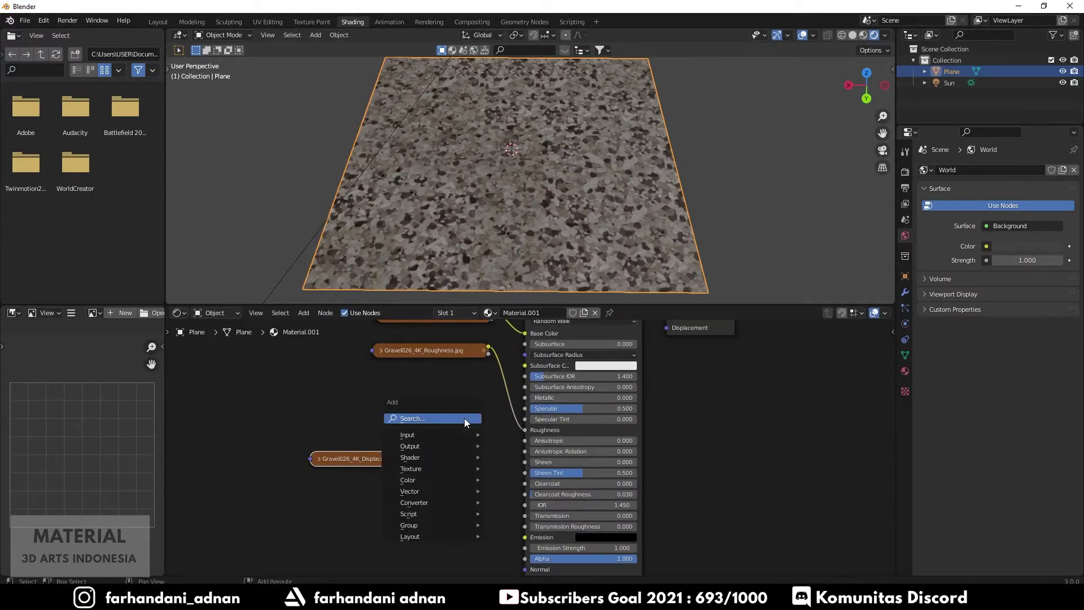
click(464, 418)
click(318, 460)
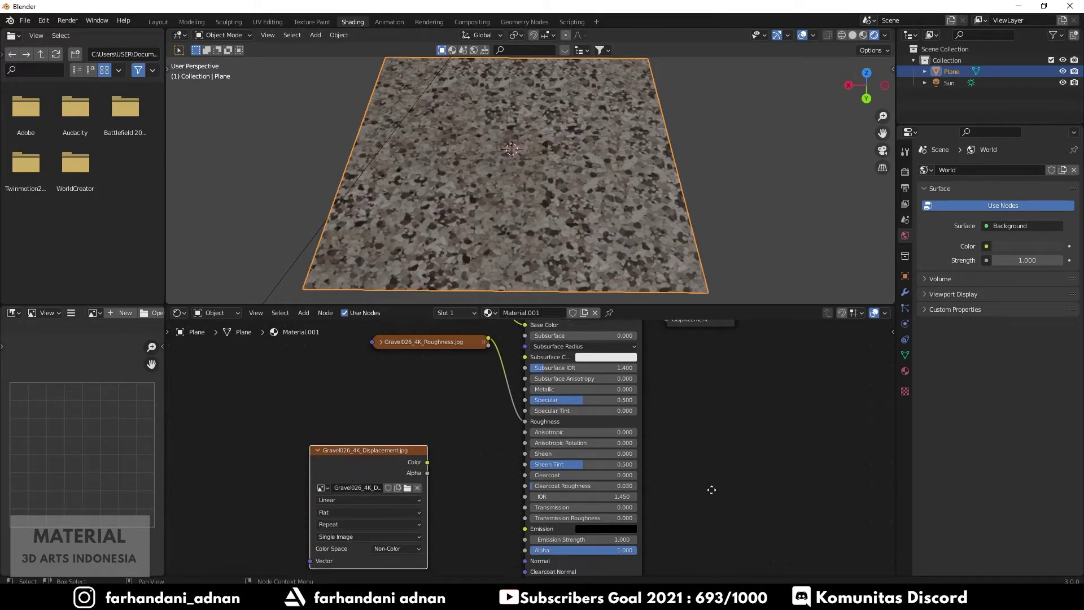
middle_drag(560, 567, 577, 497)
shift+scroll(470, 458, up, 2)
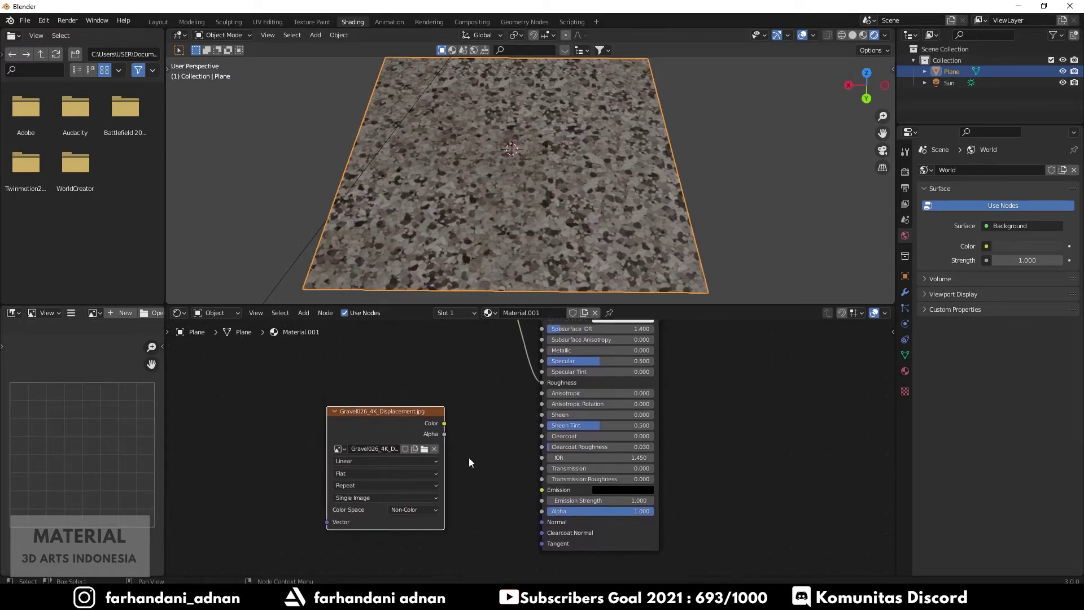
click(336, 412)
drag(411, 418, 402, 430)
- Add a Bump node fed by the displacement image and driving the shader Normal
key(shift+a)
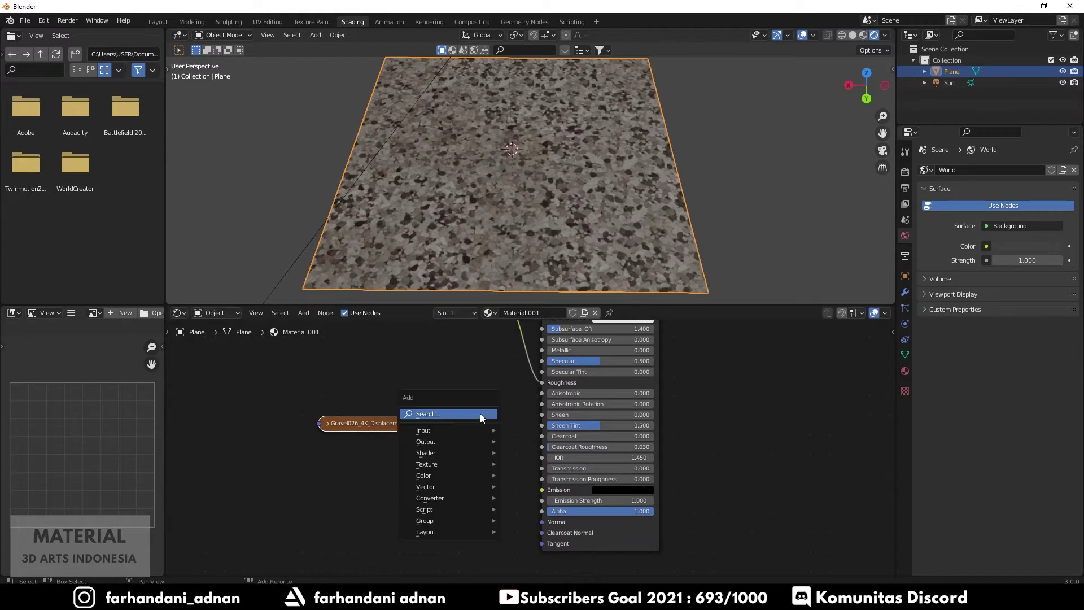
click(480, 413)
text(bump)
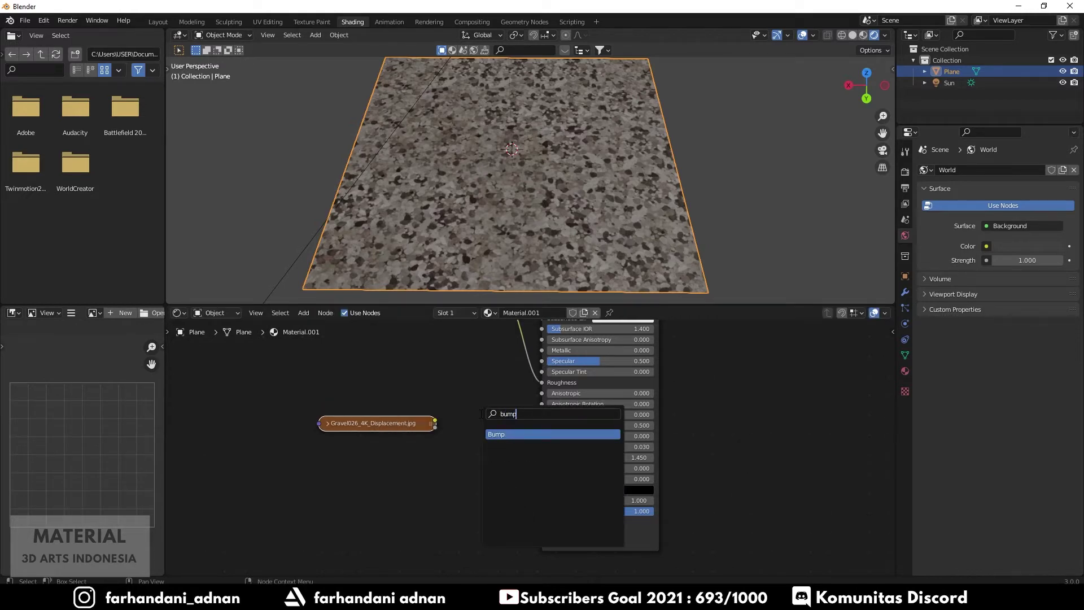
key(Return)
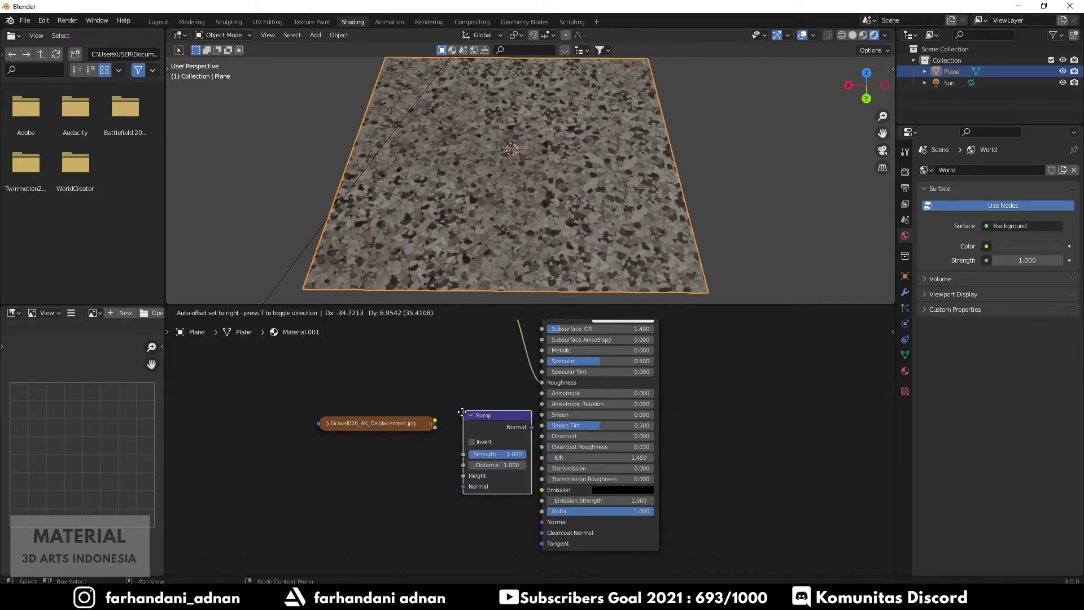
click(457, 419)
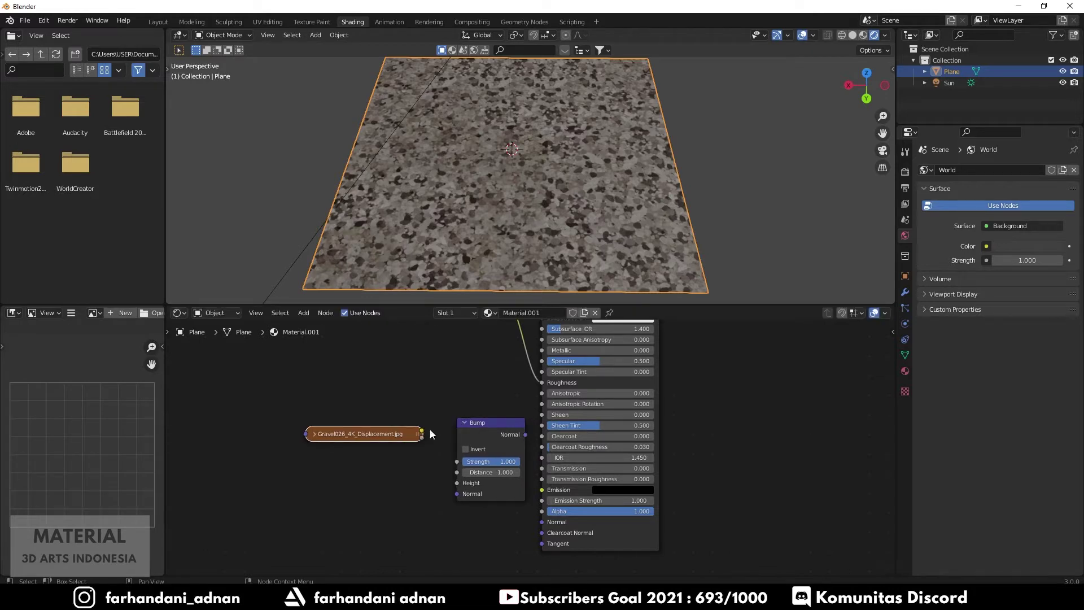
drag(423, 432, 459, 483)
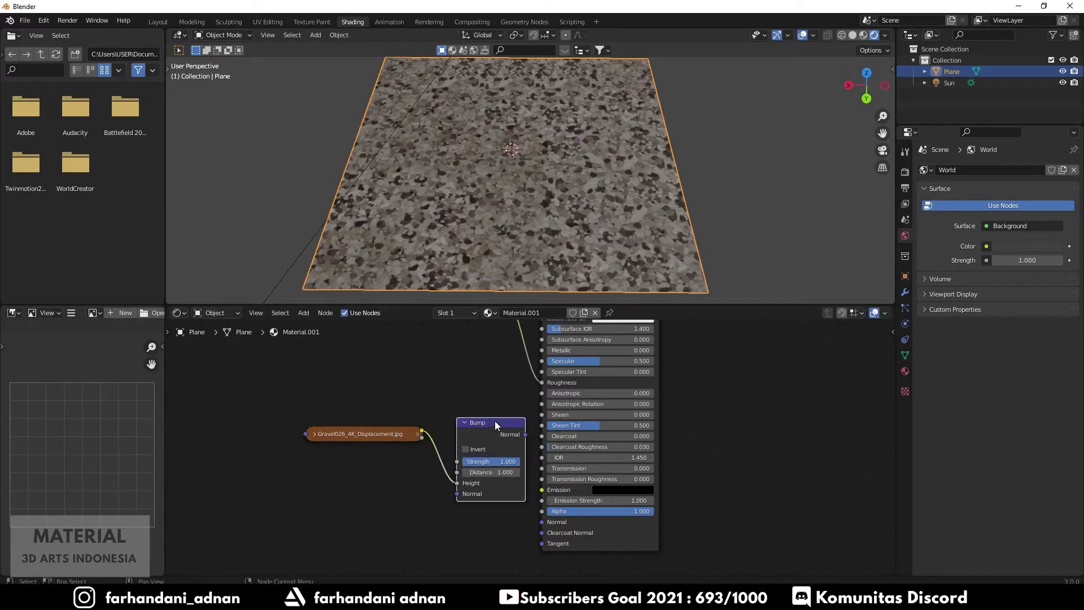
mouse_move(495, 421)
mouse_down()
mouse_move(482, 424)
mouse_move(541, 522)
mouse_up()
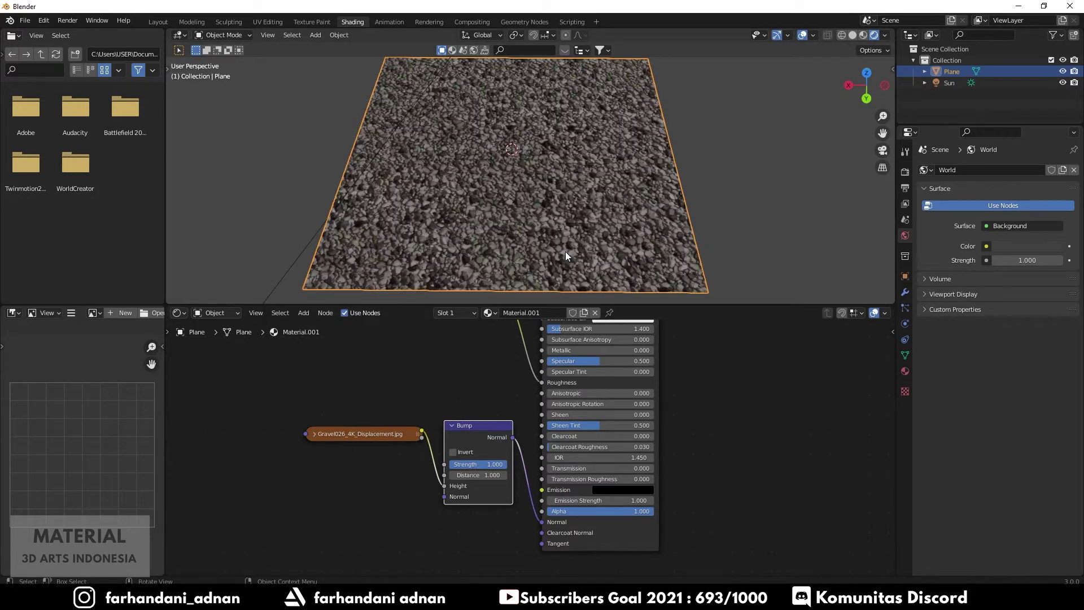
middle_drag(565, 252, 581, 179)
scroll(581, 175, up, 3)
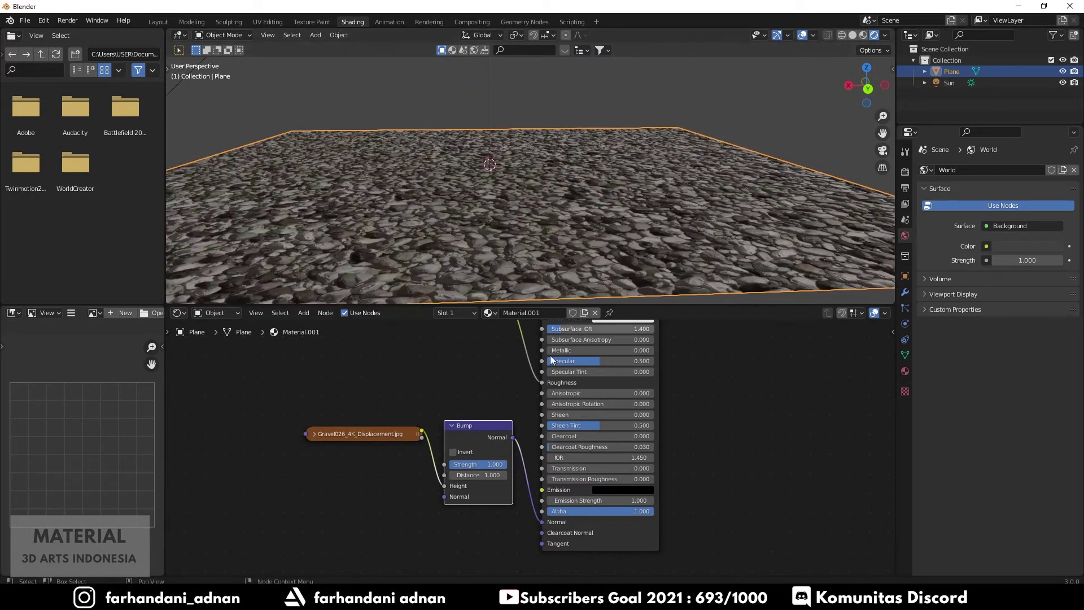
- Set the Bump node's Distance to 0.1
double_click(478, 475)
key(BackSpace)
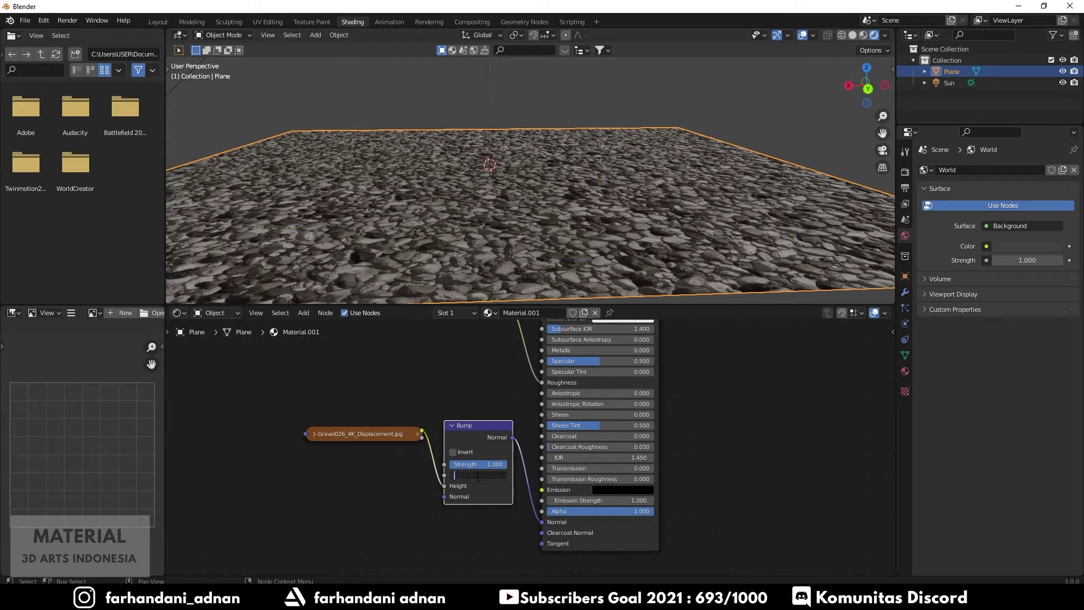
text(0.5)
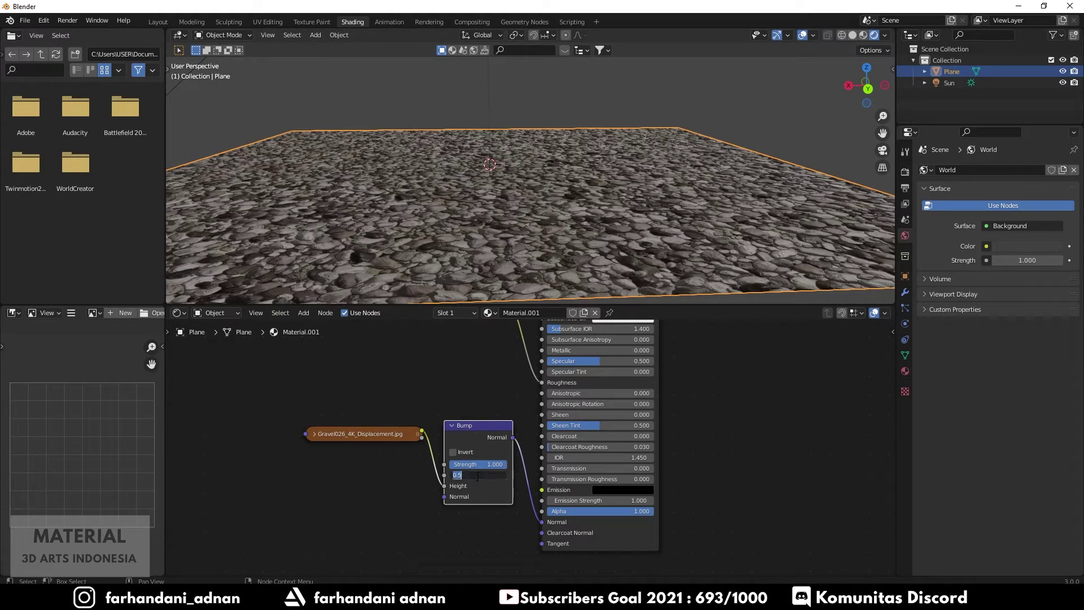
text(0.1)
key(Return)
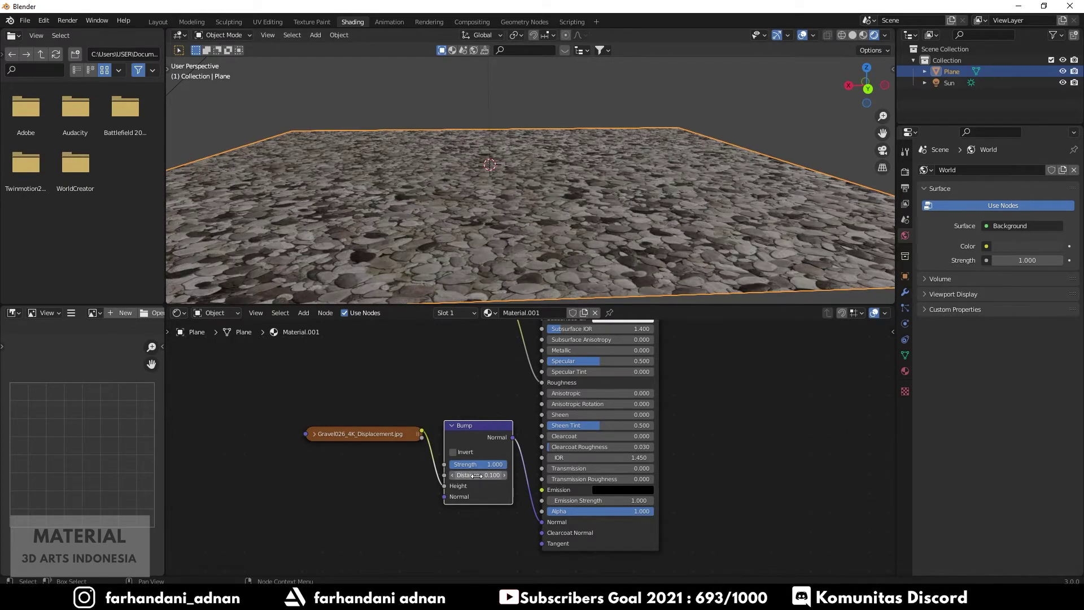
- Collapse and lower the Bump node, then orbit around the relief-shaded gravel plane
mouse_move(599, 152)
middle_down()
mouse_move(594, 210)
mouse_move(575, 232)
mouse_move(576, 206)
middle_up()
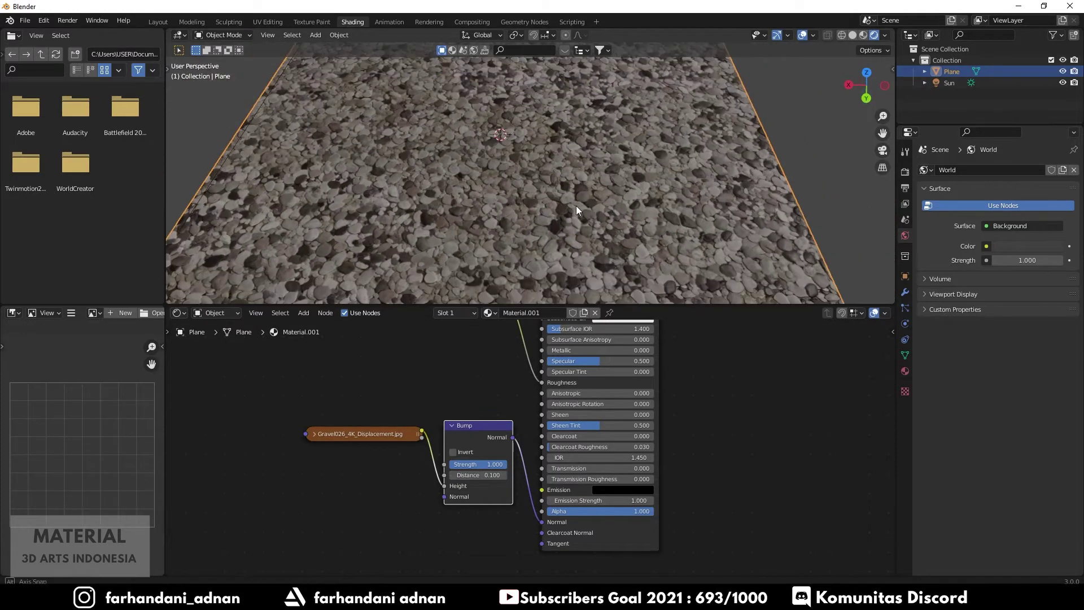
click(453, 425)
drag(467, 426, 470, 473)
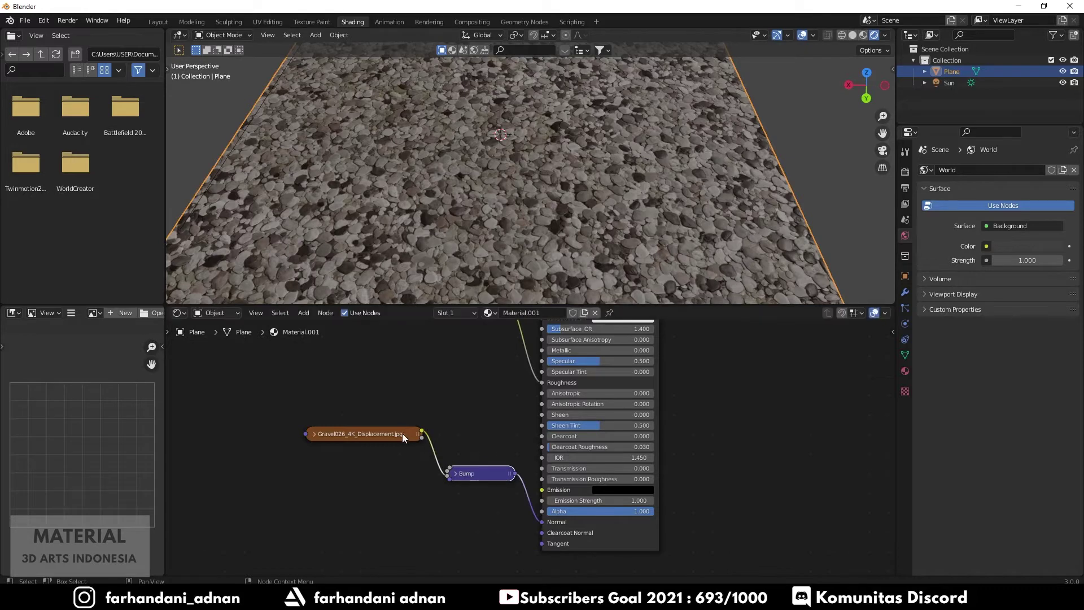
mouse_move(545, 167)
middle_down()
mouse_move(535, 171)
mouse_move(544, 160)
mouse_move(714, 297)
middle_up()
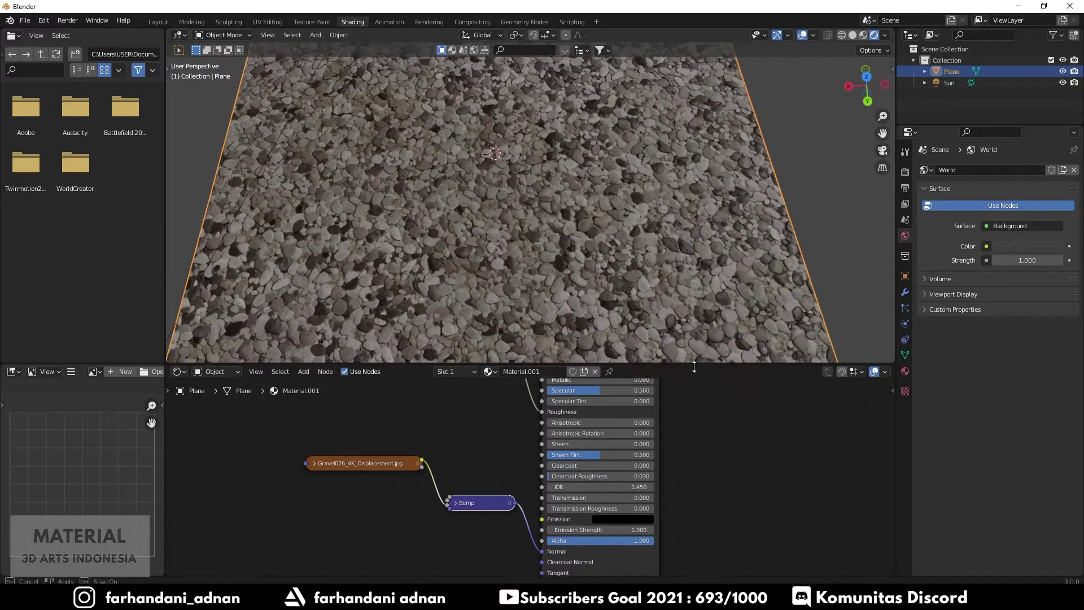
drag(707, 303, 706, 395)
scroll(544, 284, down, 4)
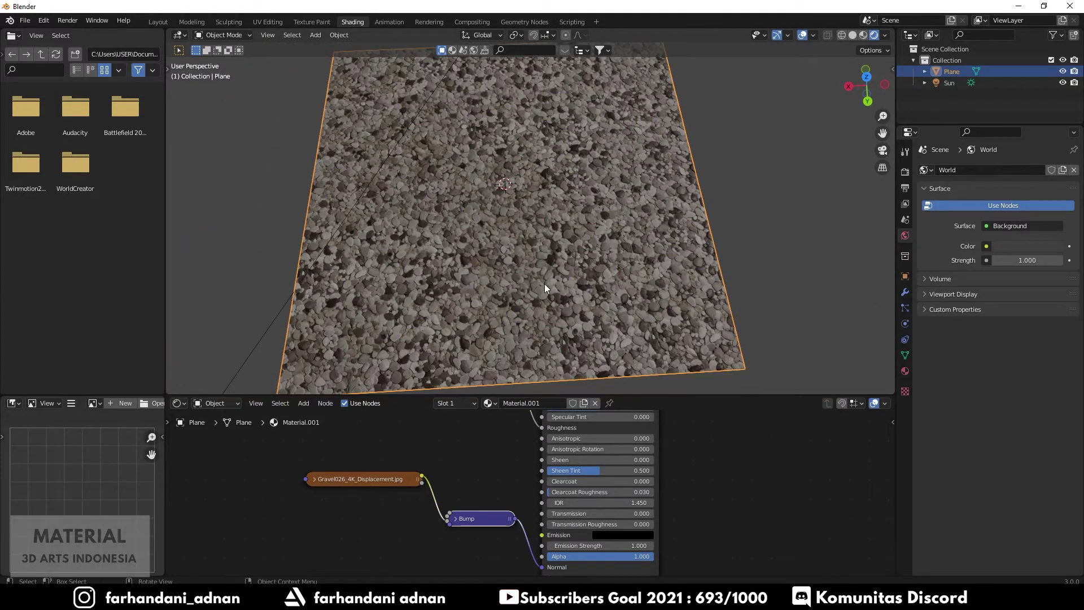
mouse_move(495, 274)
middle_down()
mouse_move(493, 184)
mouse_move(492, 253)
middle_up()
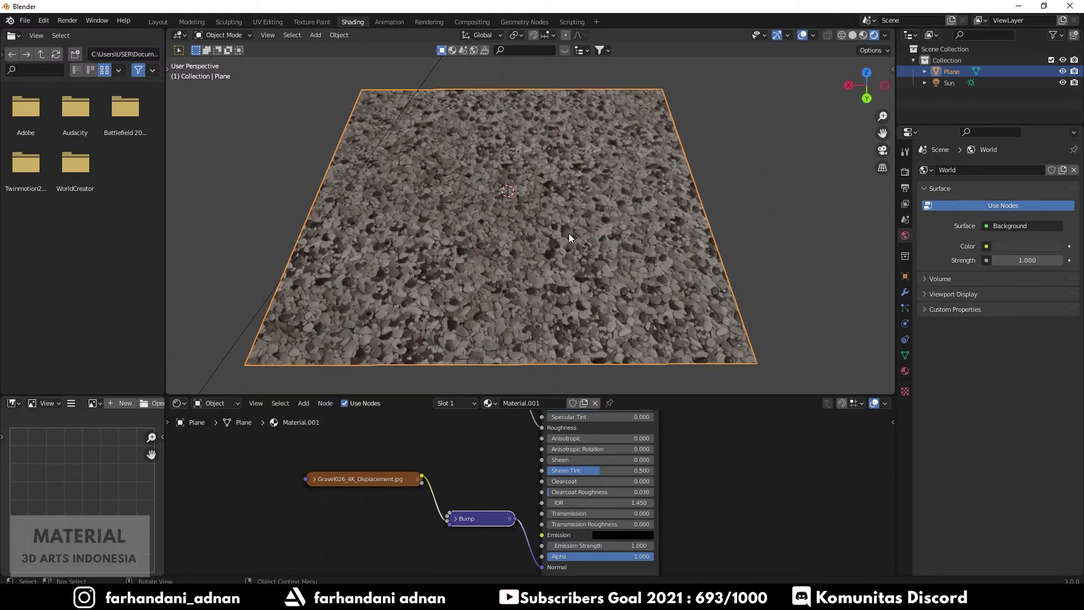
scroll(605, 233, up, 2)
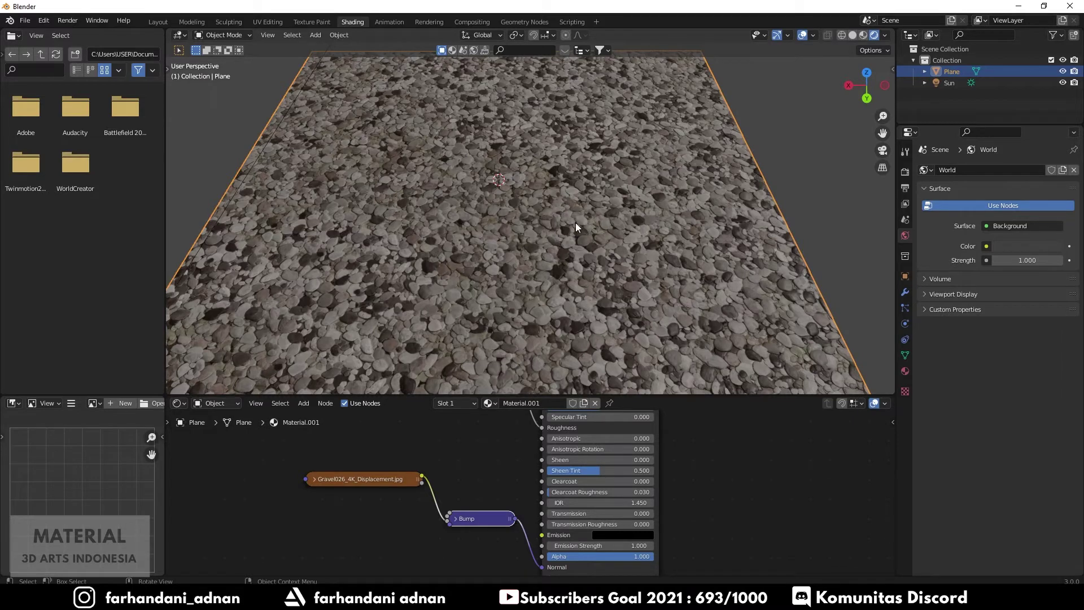
mouse_move(575, 222)
middle_down()
mouse_move(507, 247)
mouse_move(518, 188)
mouse_move(507, 182)
mouse_move(521, 259)
middle_up()
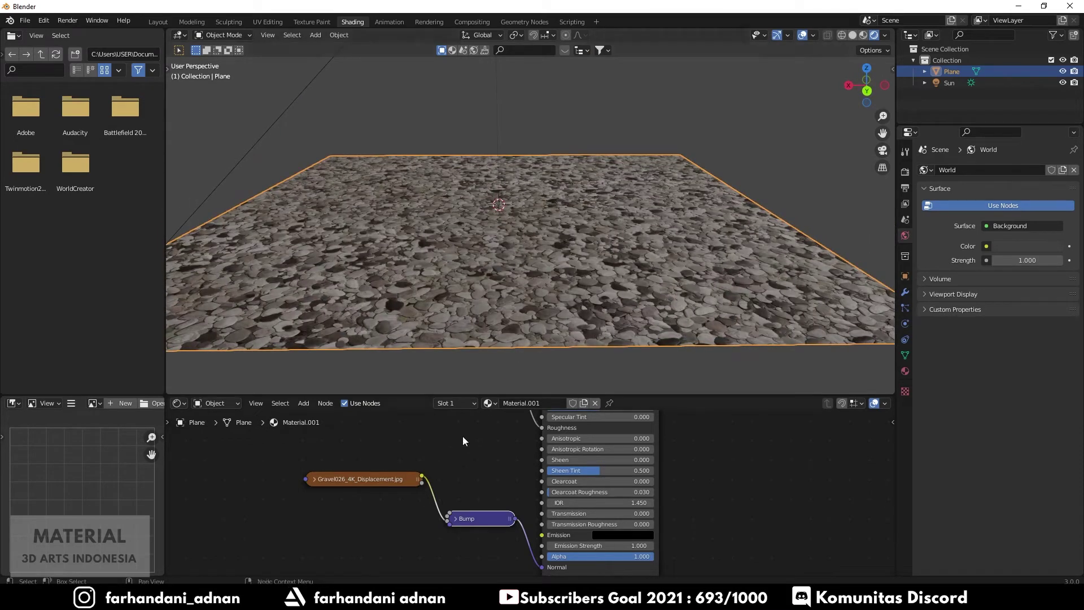
- Delete the Bump node and shift the displacement image node to the right
mouse_move(411, 483)
mouse_down()
mouse_move(427, 482)
mouse_move(395, 482)
mouse_up()
drag(468, 524, 478, 507)
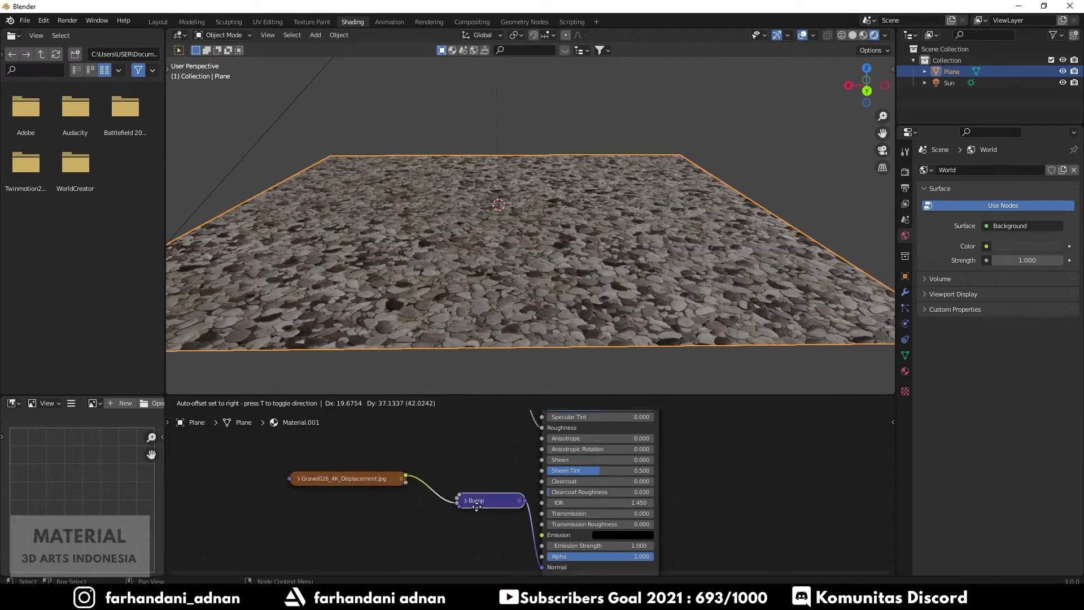
key(x)
drag(356, 479, 460, 475)
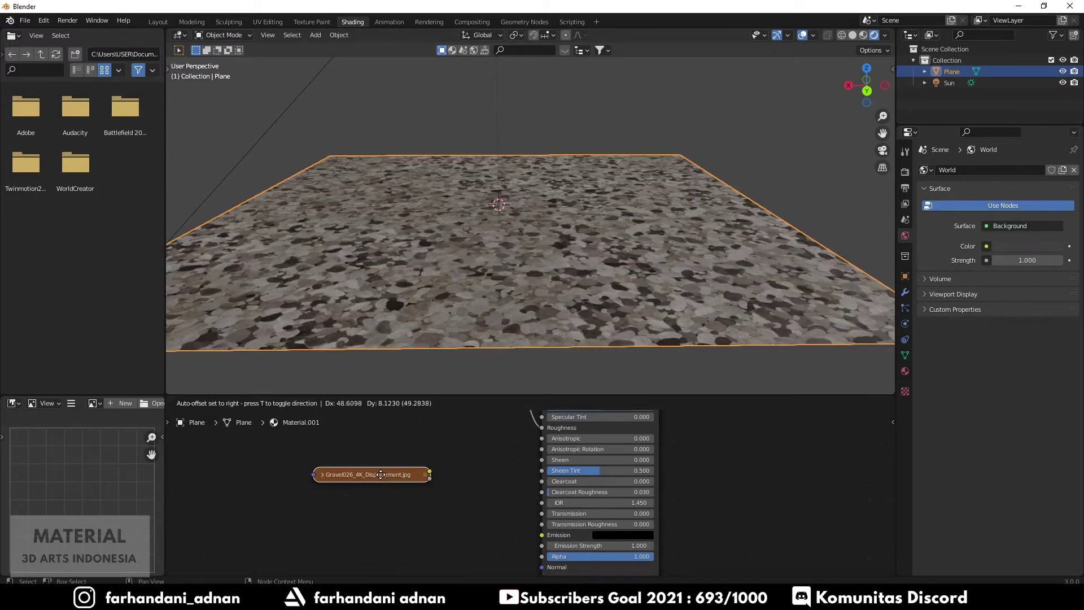
scroll(460, 475, down, 2)
scroll(460, 474, down, 1)
scroll(460, 475, down, 1)
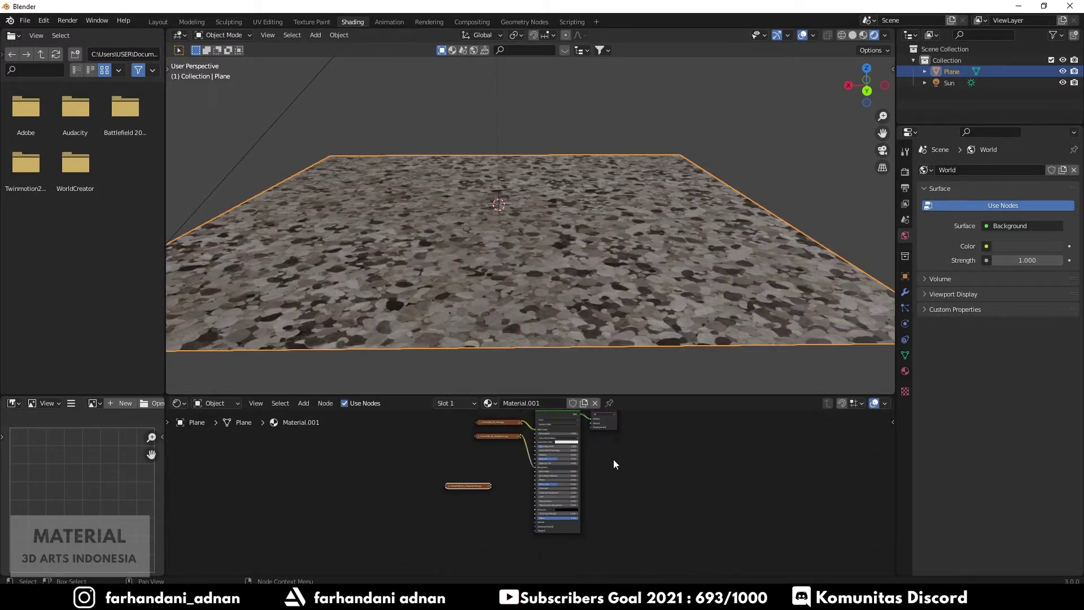
scroll(492, 459, up, 1)
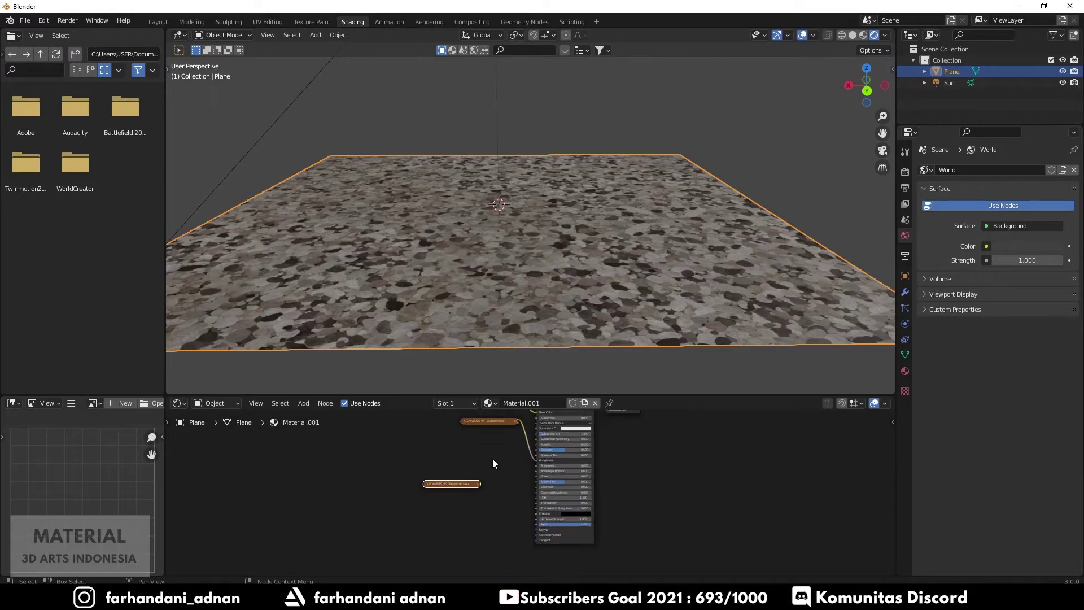
scroll(492, 459, up, 1)
middle_drag(617, 447, 600, 509)
- Move the Color and Roughness image nodes beside the displacement node
drag(408, 434, 474, 468)
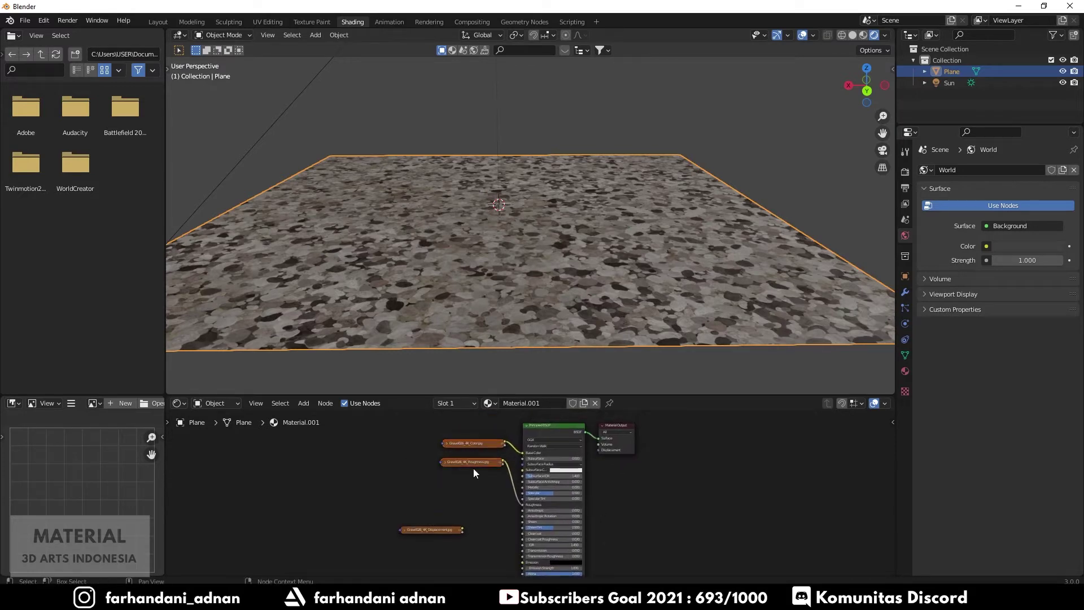
key(g)
click(435, 513)
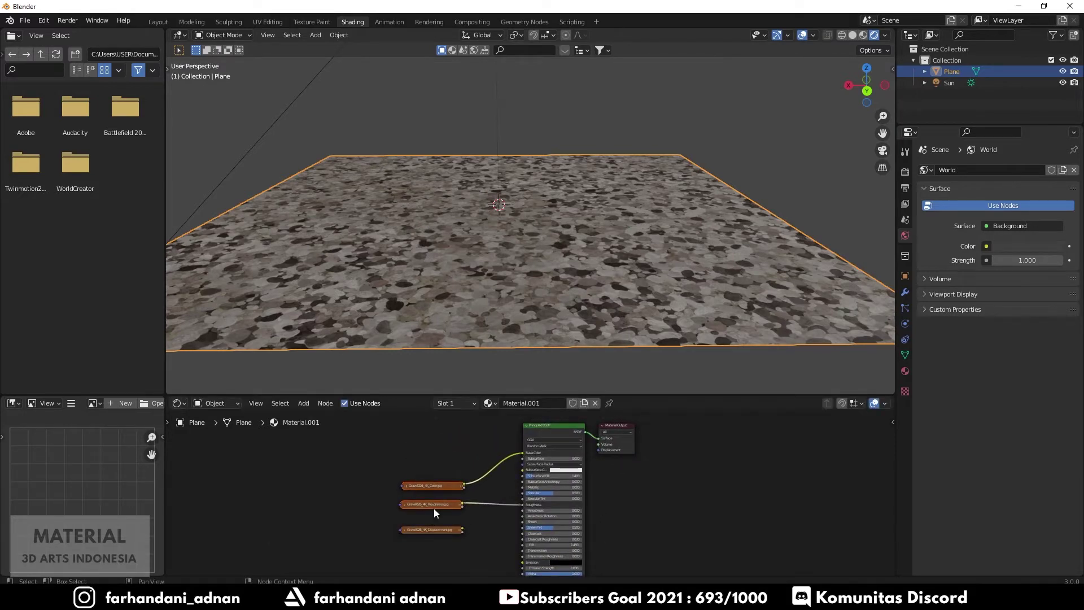
click(304, 572)
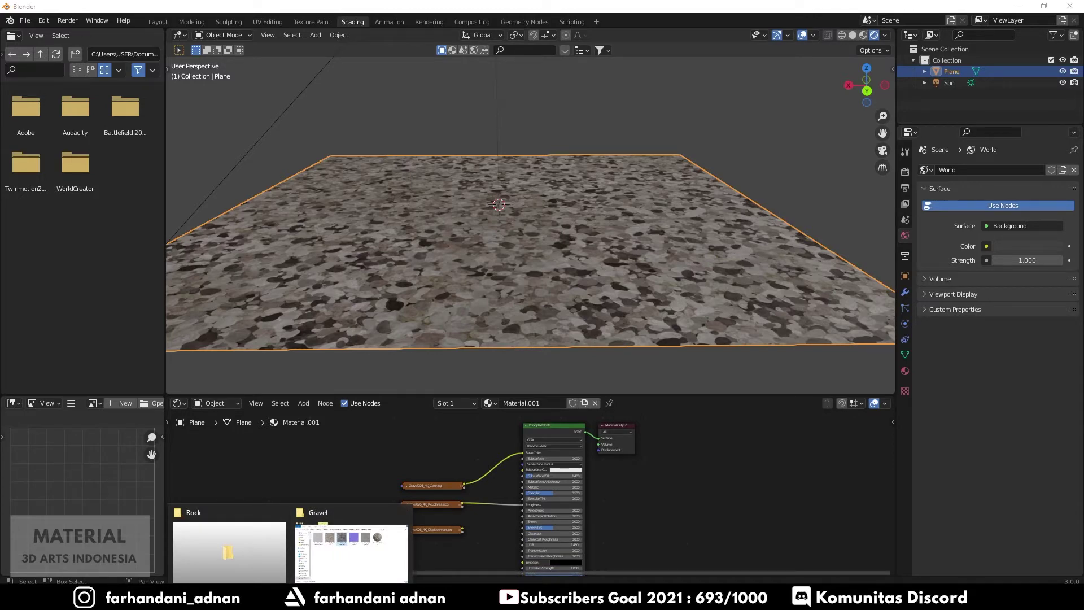
- Reopen Gravel026_4K_Displacement.jpg in Photos, close it, and move the Gravel folder lower right
click(351, 551)
double_click(719, 250)
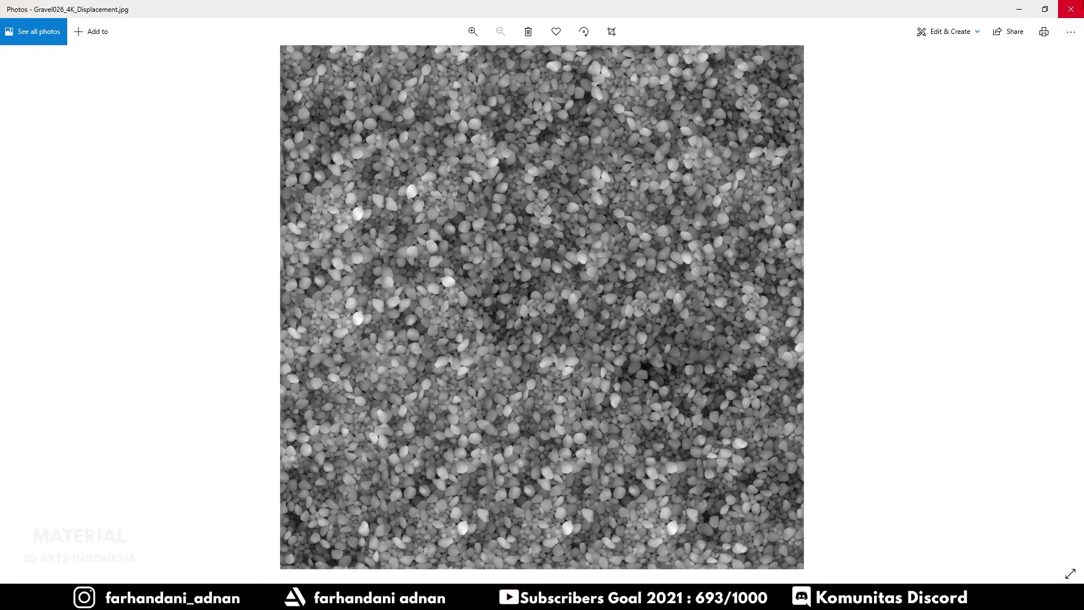
click(1072, 9)
drag(740, 165, 789, 175)
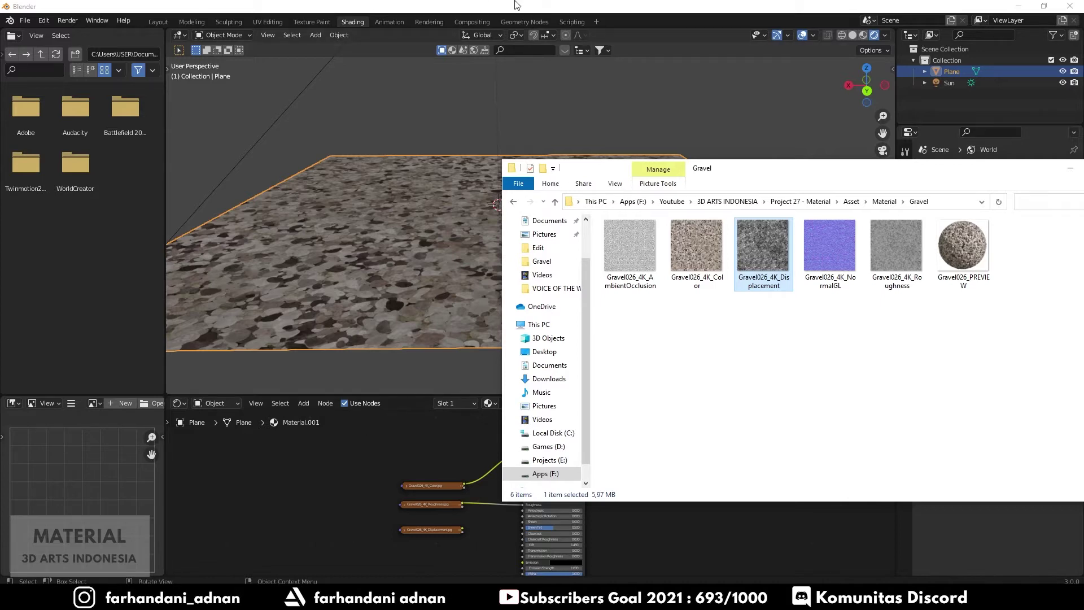
- Shift the Gravel texture folder window slightly left, then minimize it
drag(861, 169, 826, 178)
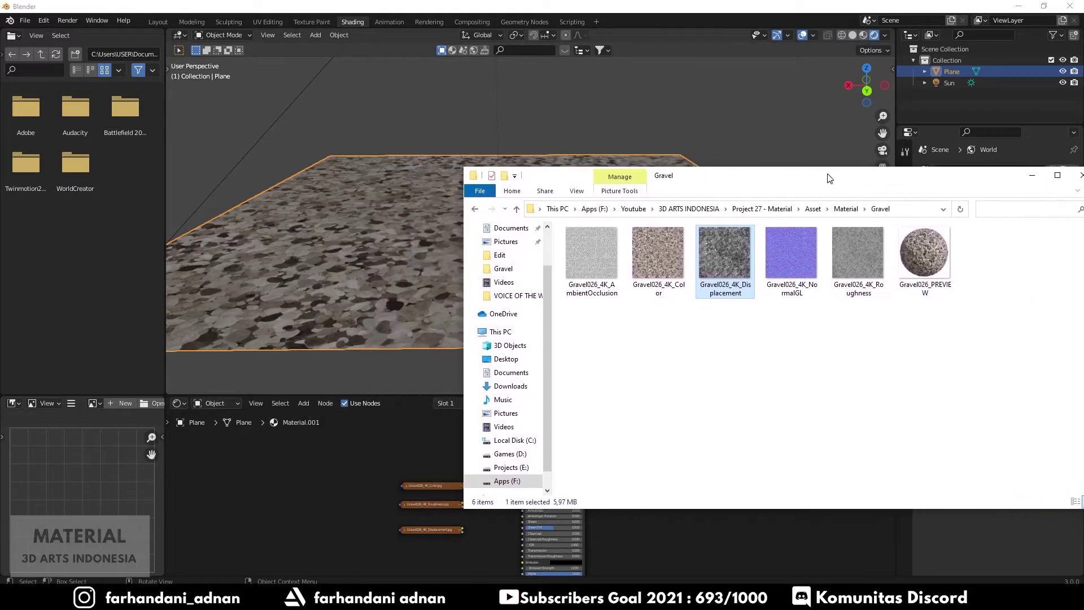
click(1032, 175)
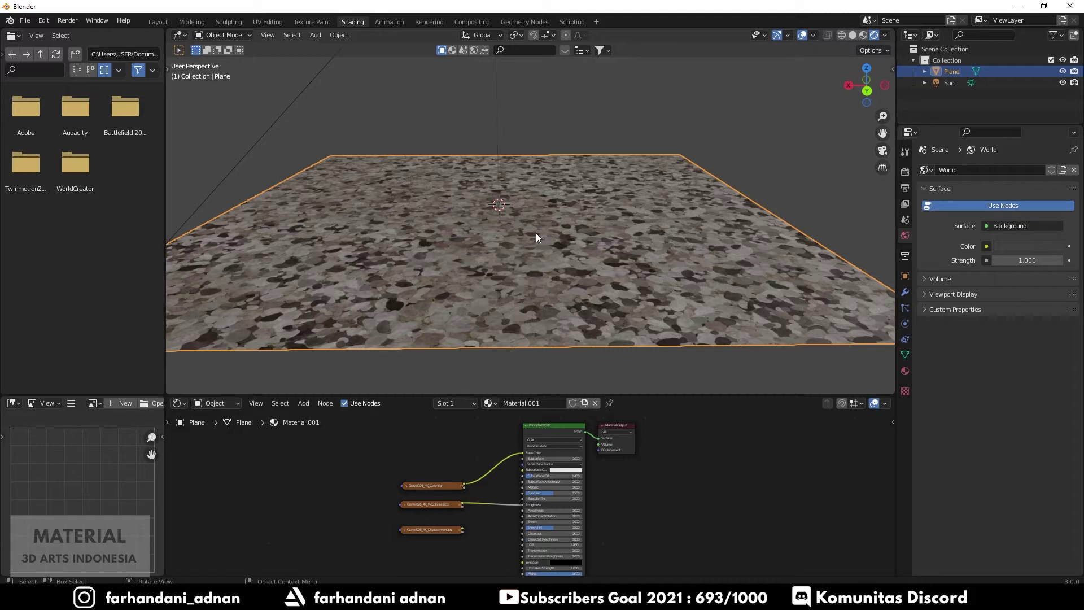
- Nudge the Gravel026_4K_Displacement.jpg node down into place below the roughness texture node
drag(428, 530, 435, 533)
mouse_move(503, 296)
middle_down()
mouse_move(496, 283)
mouse_move(500, 292)
middle_up()
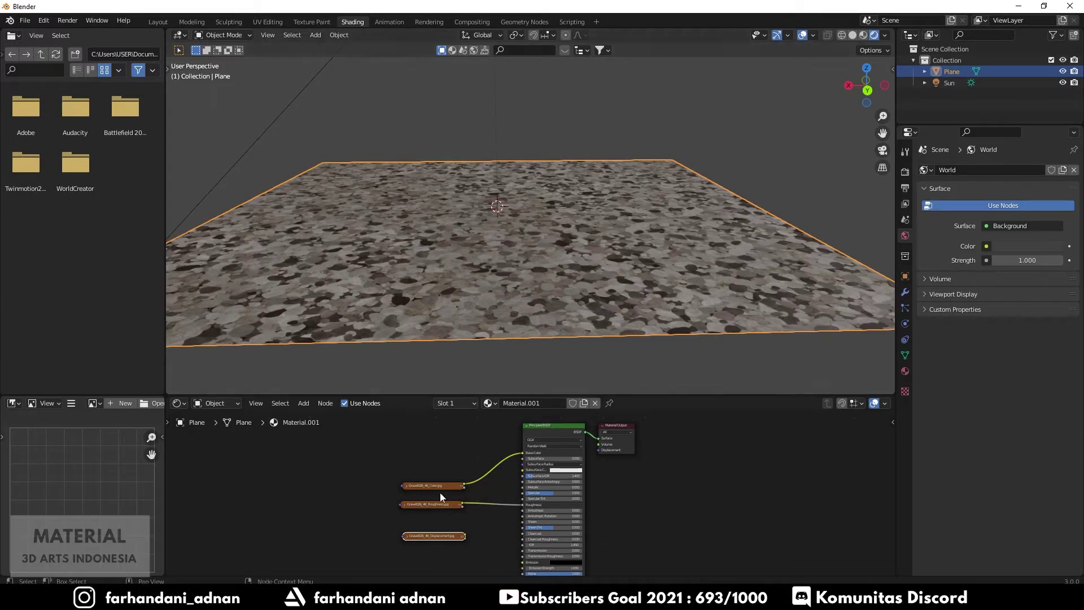
drag(435, 536, 433, 532)
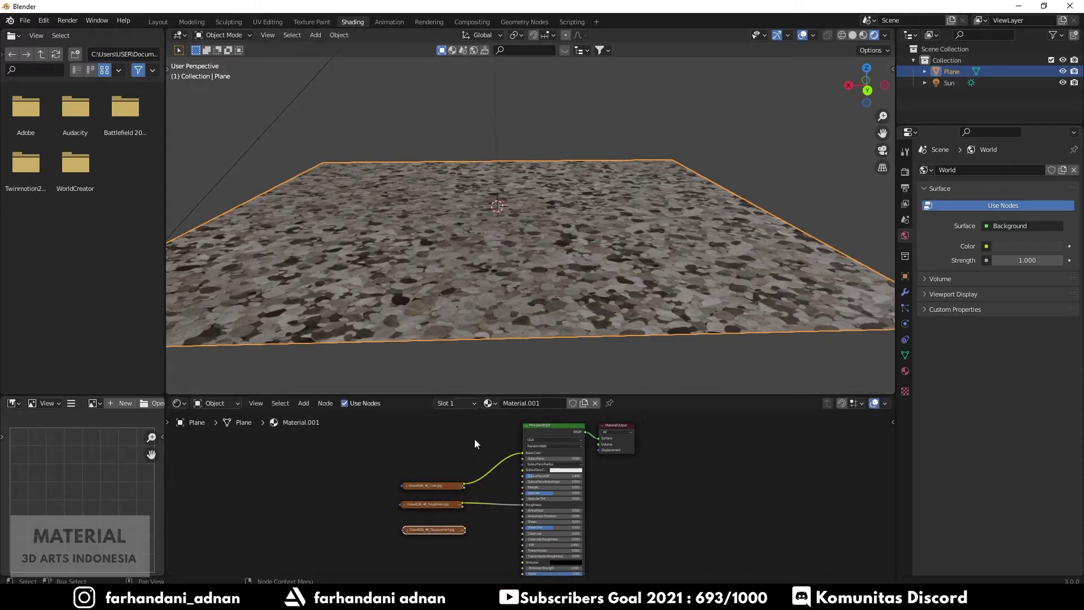
mouse_move(510, 250)
middle_down()
mouse_move(507, 274)
mouse_move(510, 260)
middle_up()
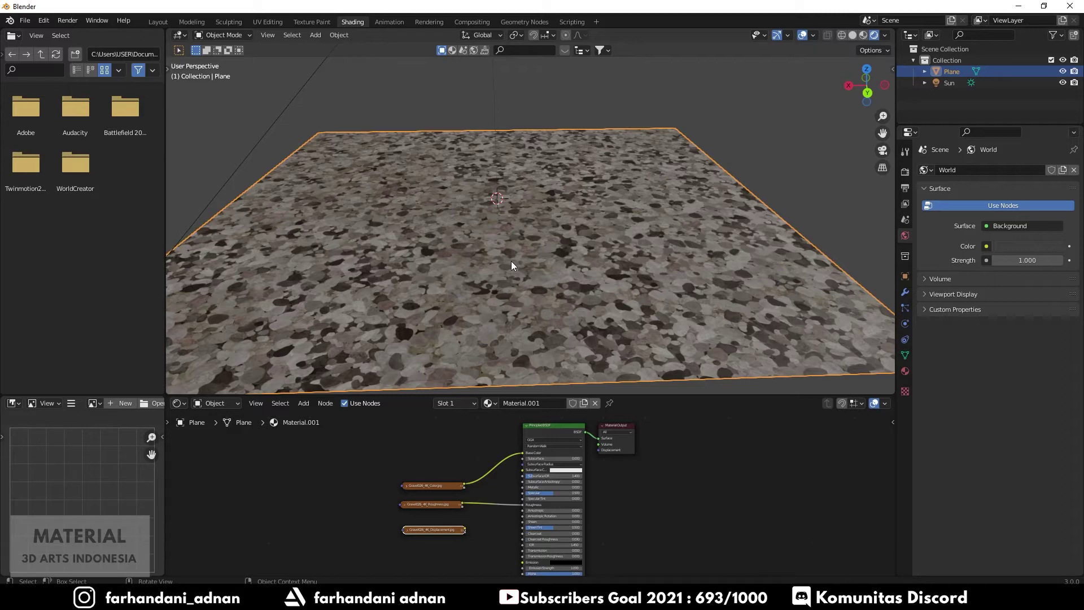
mouse_move(503, 262)
middle_down()
mouse_move(493, 257)
mouse_move(529, 258)
mouse_move(497, 265)
mouse_move(536, 305)
middle_up()
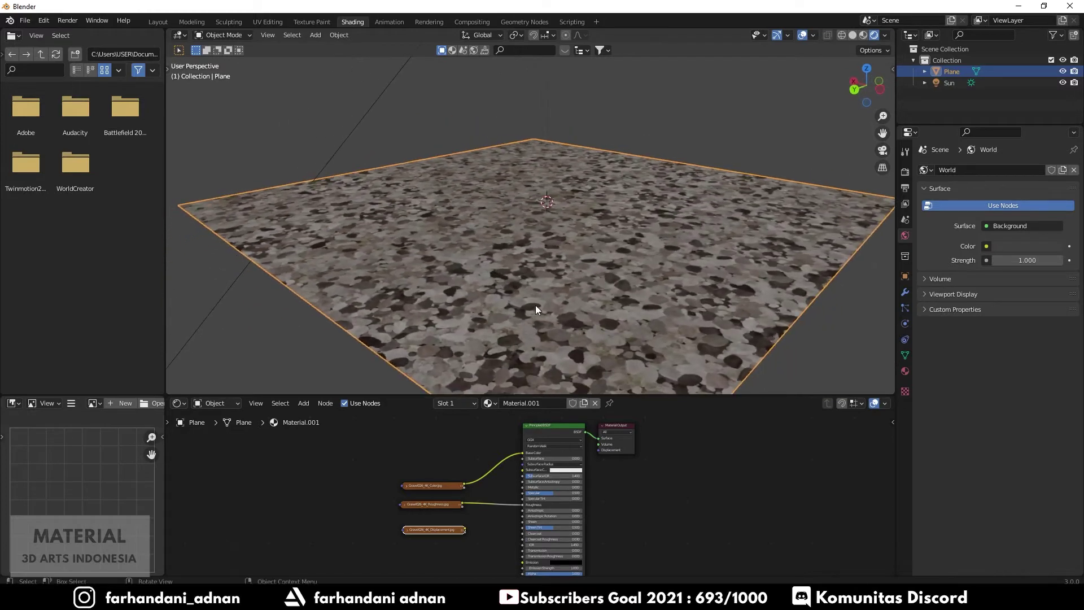
scroll(477, 523, up, 1)
scroll(462, 509, up, 2)
- Add a Bump node left of the Principled BSDF
scroll(438, 449, up, 2)
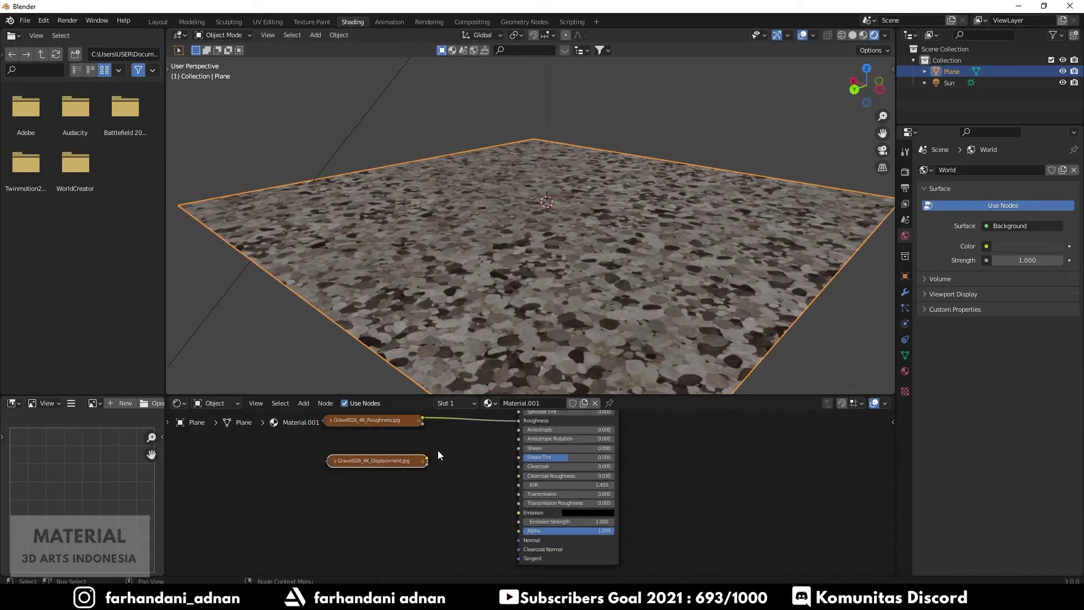
key(shift+a)
text(bump)
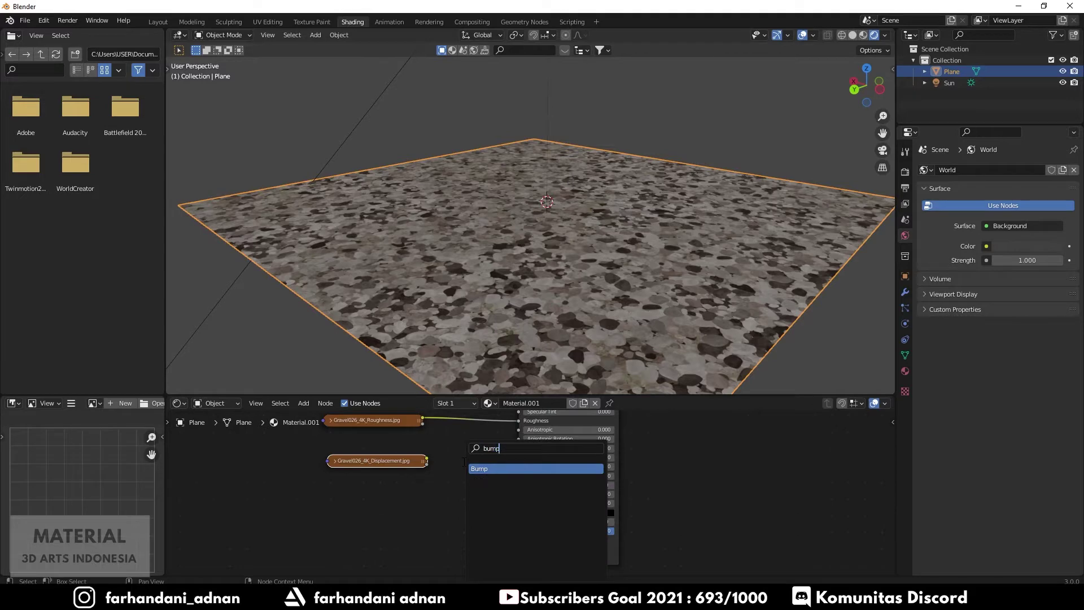
key(Return)
click(405, 461)
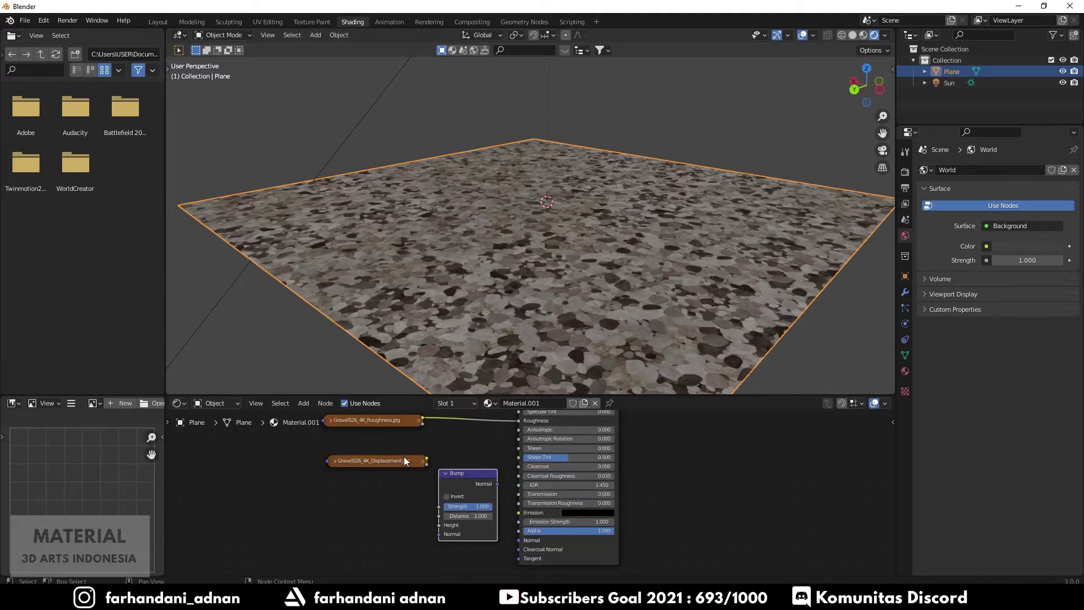
- Wire displacement into Bump Height and Bump Normal into the shader Normal, with Distance 0.1
mouse_move(405, 462)
mouse_down()
mouse_move(392, 481)
mouse_move(439, 524)
mouse_up()
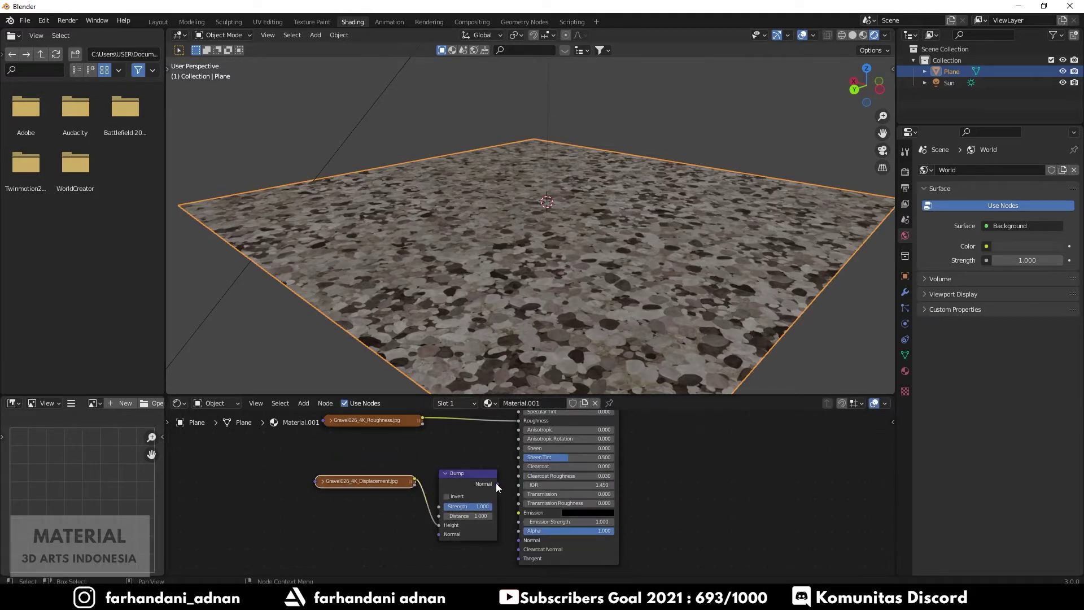
drag(497, 484, 518, 540)
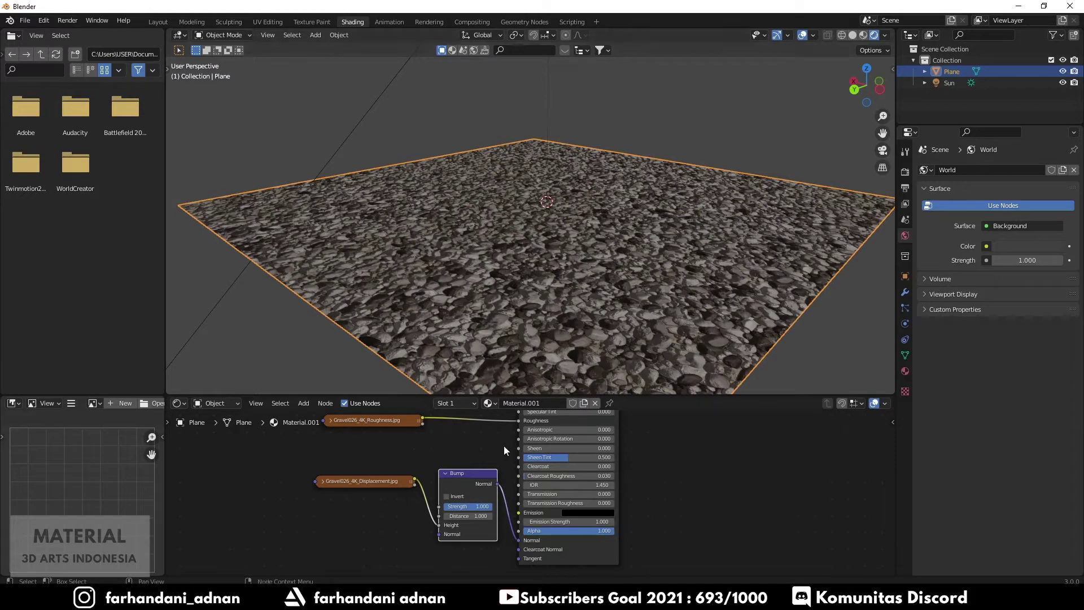
click(479, 516)
text(0.1)
key(Return)
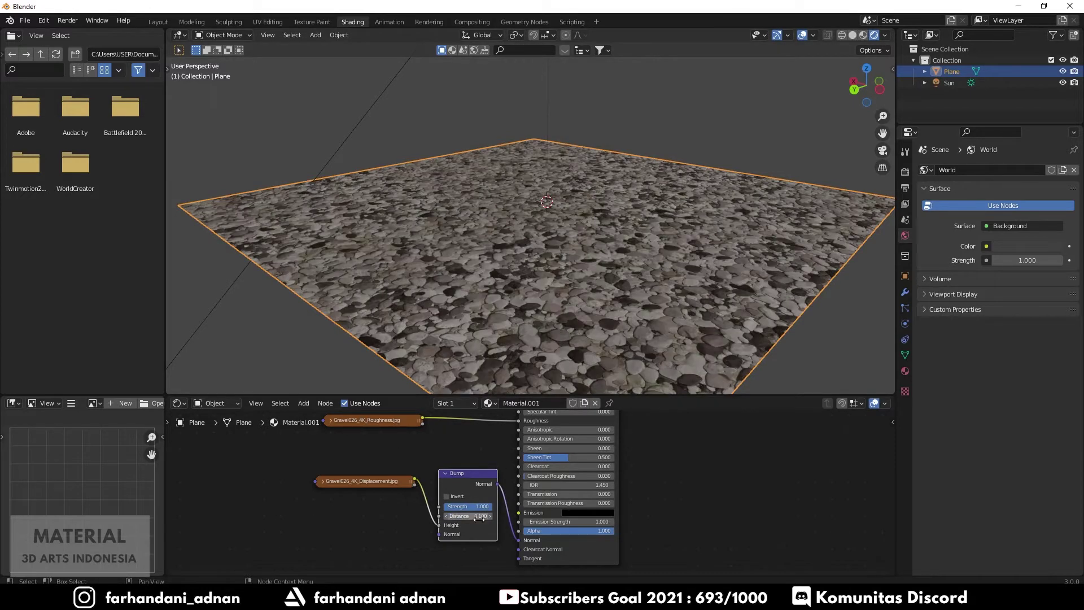
scroll(670, 205, up, 2)
scroll(639, 240, up, 2)
scroll(622, 251, up, 2)
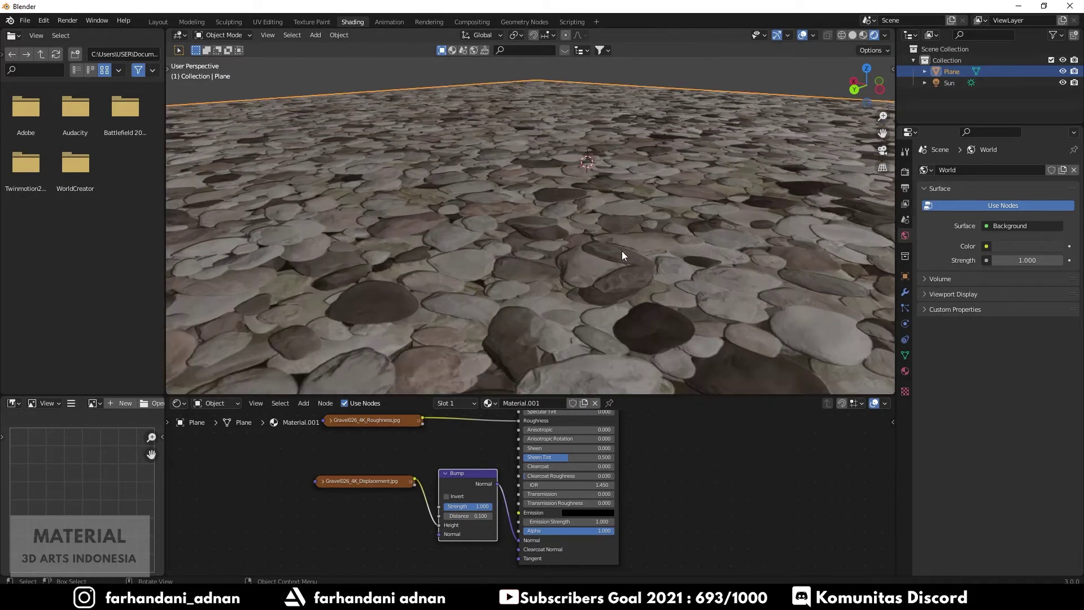
scroll(622, 251, up, 2)
mouse_move(622, 251)
middle_down()
mouse_move(546, 234)
mouse_move(541, 258)
mouse_move(552, 253)
middle_up()
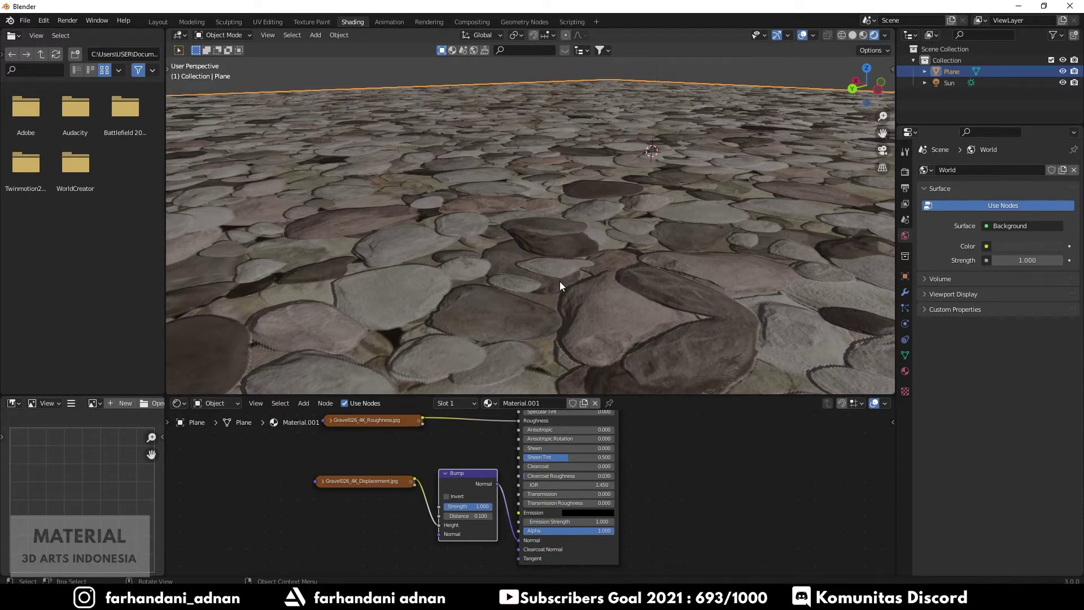
scroll(528, 281, down, 2)
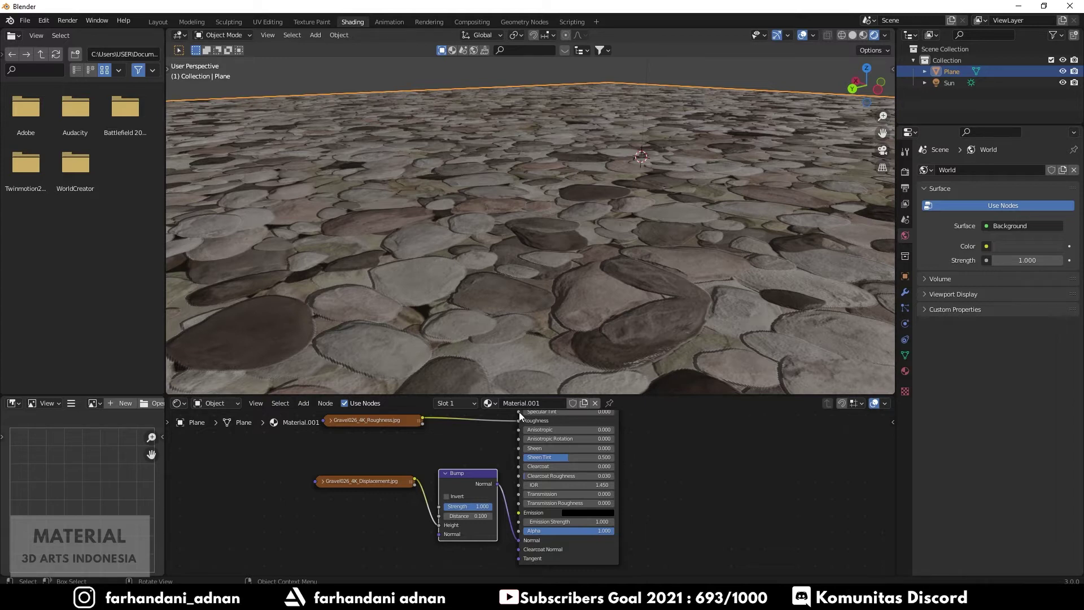
- Delete the Bump node
drag(368, 481, 361, 488)
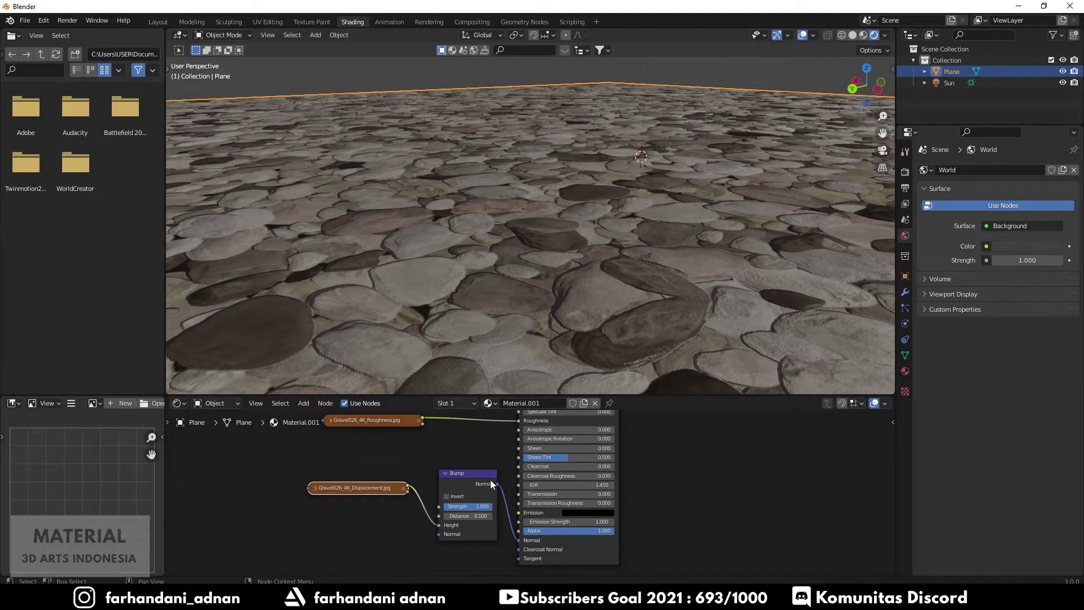
drag(473, 479, 470, 491)
key(x)
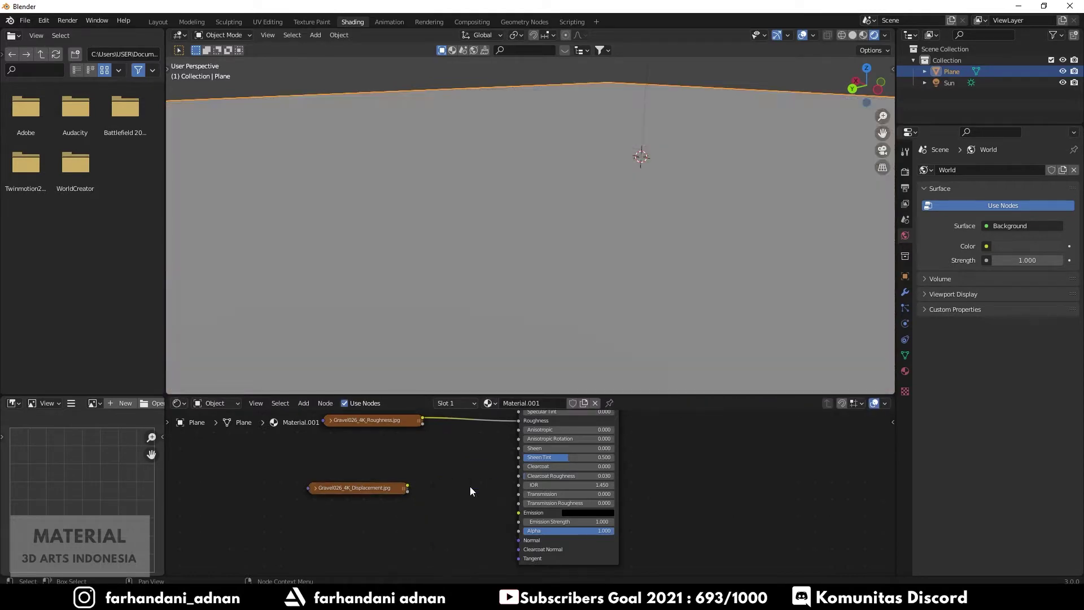
- Move the unconnected displacement texture node up slightly beneath the Roughness node
drag(351, 488, 363, 476)
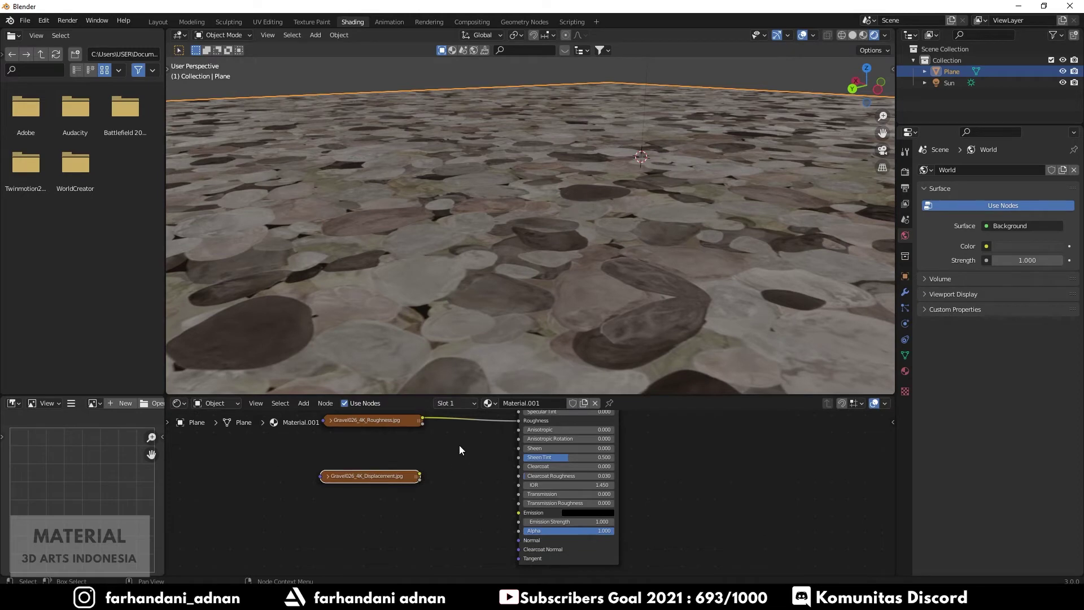
mouse_move(481, 317)
middle_down()
mouse_move(549, 326)
mouse_move(554, 314)
middle_up()
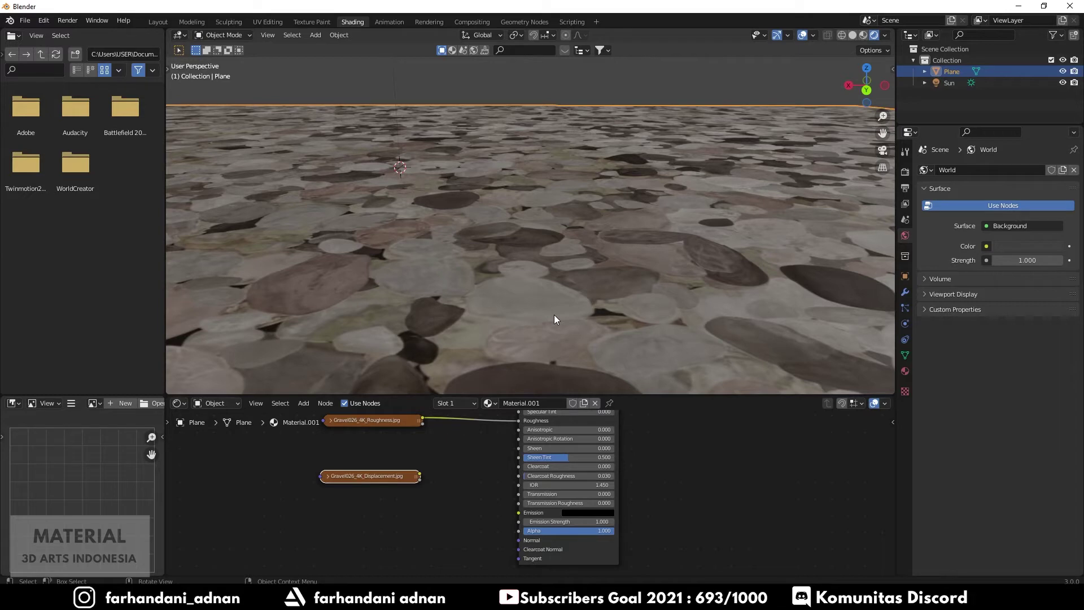
scroll(572, 307, down, 2)
scroll(571, 308, down, 2)
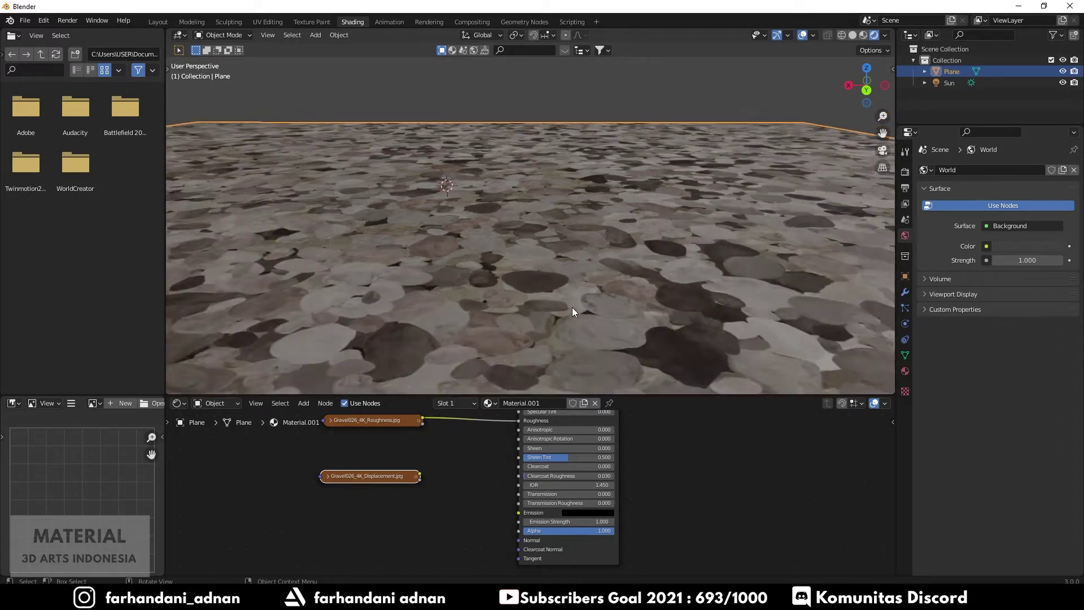
scroll(572, 308, down, 1)
drag(351, 476, 352, 444)
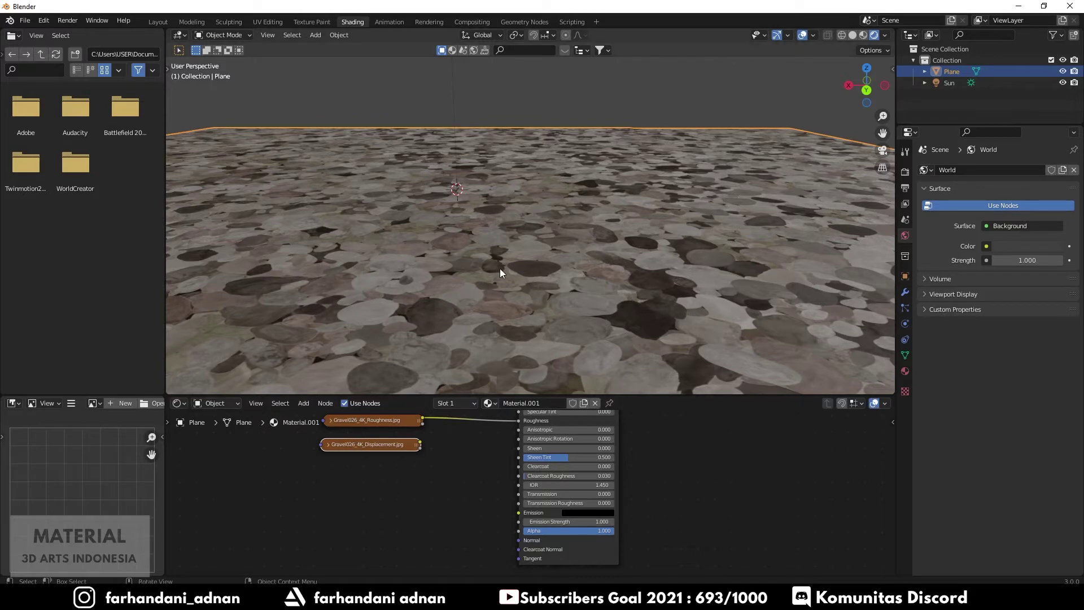
mouse_move(500, 269)
middle_down()
mouse_move(628, 297)
mouse_move(554, 326)
mouse_move(578, 300)
mouse_move(641, 315)
mouse_move(613, 391)
middle_up()
scroll(595, 445, down, 2)
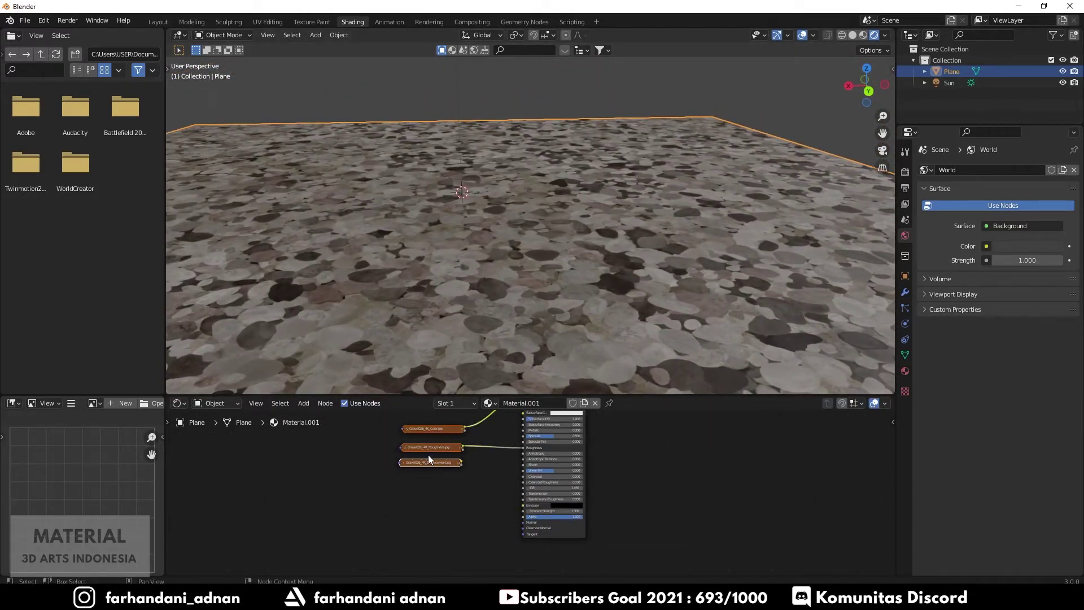
- Shift the three texture nodes slightly down-left and deselect them
drag(429, 455, 425, 462)
click(676, 458)
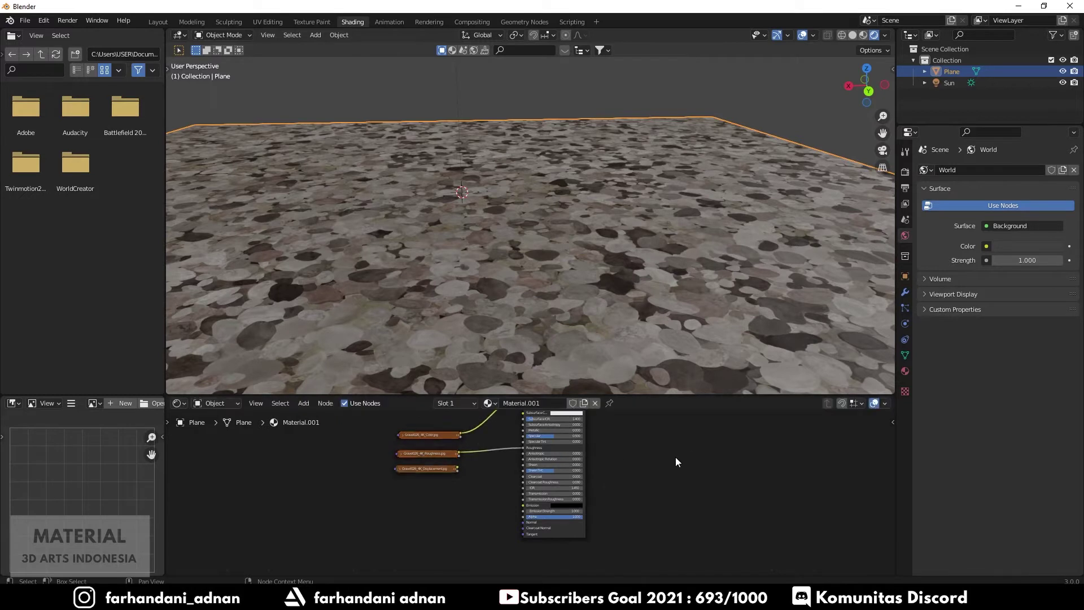
scroll(434, 490, up, 2)
scroll(659, 430, up, 1)
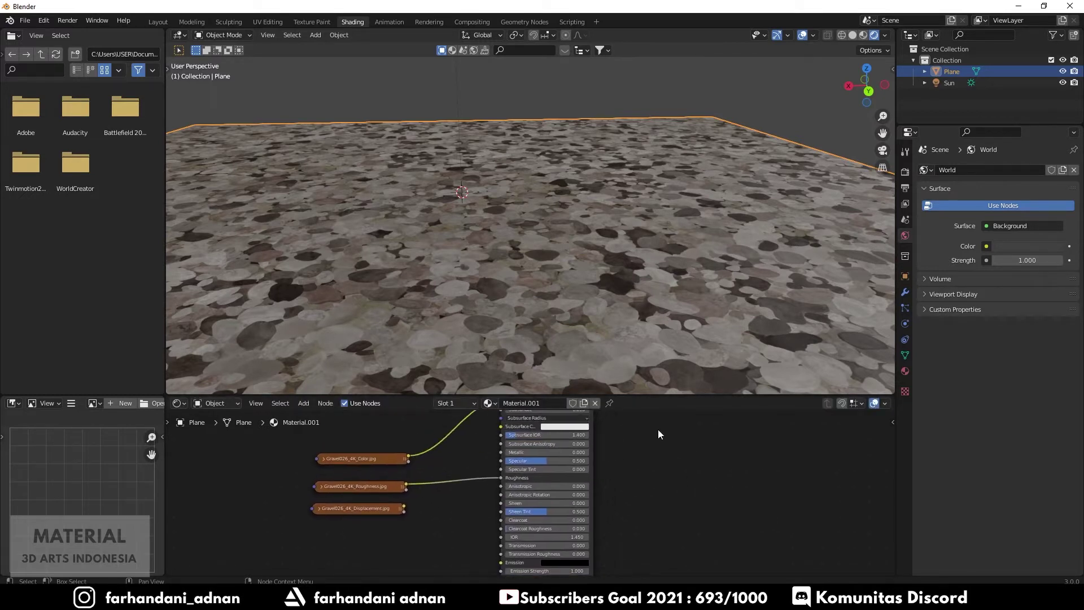
- Enlarge the node editor and move Material Output fully into view beside the Principled BSDF
drag(656, 397, 656, 272)
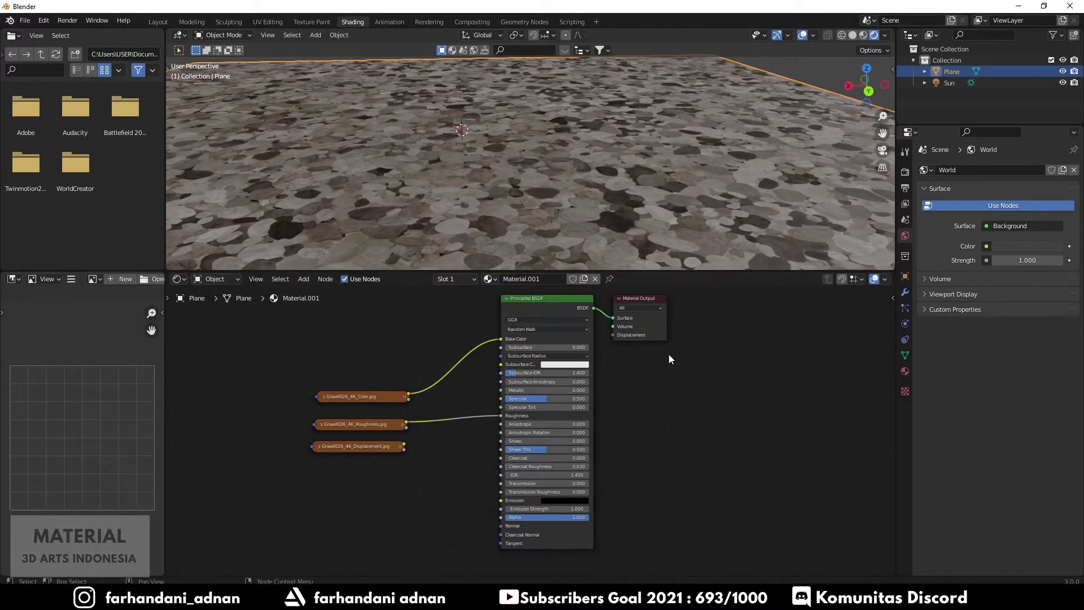
middle_drag(637, 463, 643, 436)
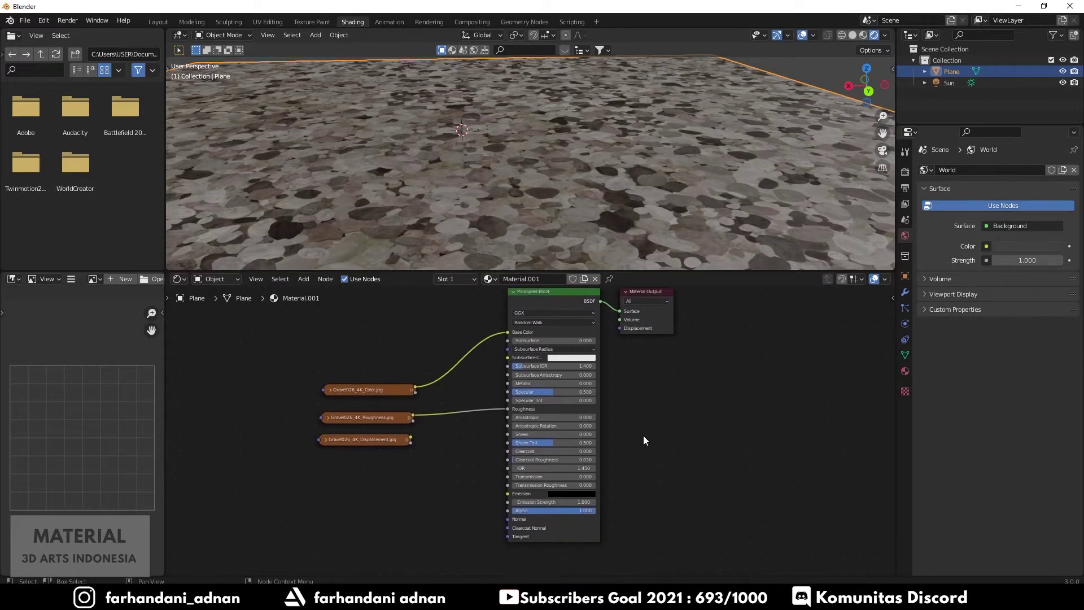
scroll(634, 442, up, 1)
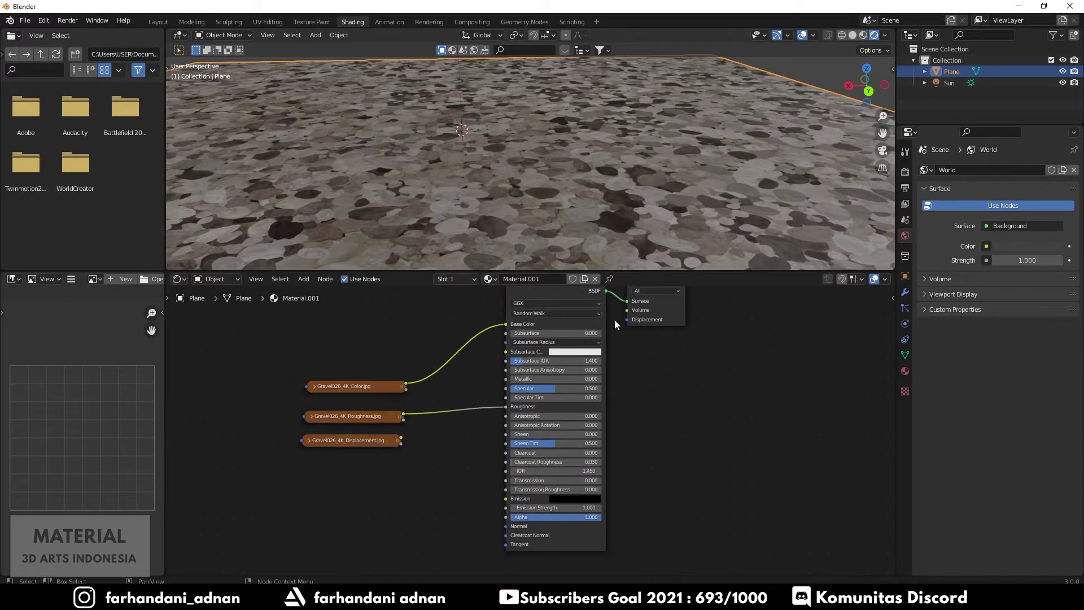
drag(677, 314, 684, 348)
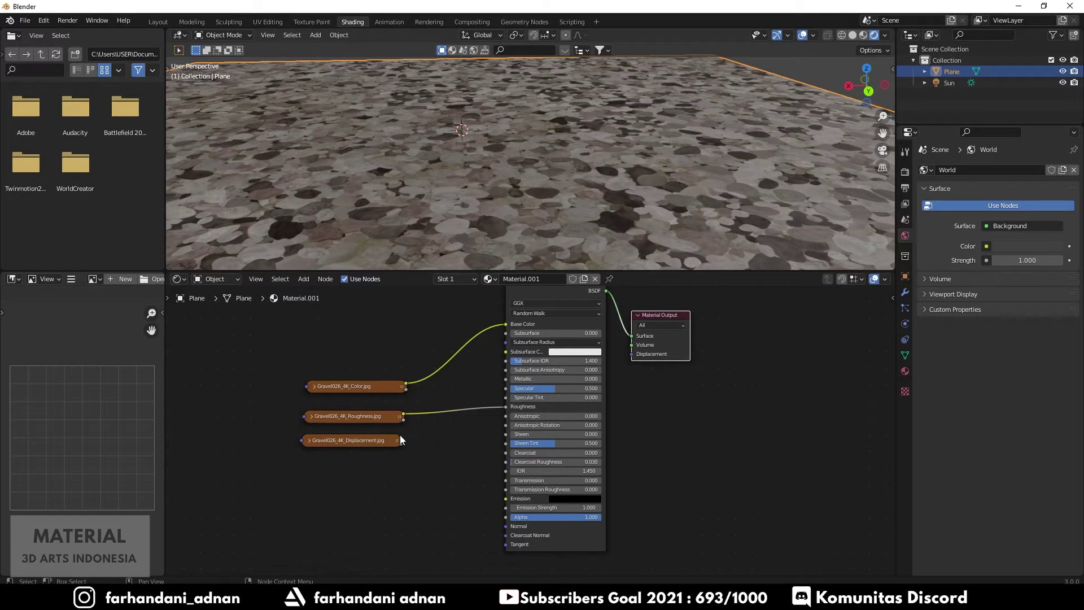
mouse_move(399, 438)
mouse_down()
mouse_move(412, 425)
mouse_move(640, 362)
mouse_move(642, 353)
mouse_move(449, 449)
mouse_up()
- Add a Displacement node via the 'displace' search below the shader, and move the Principled BSDF up
drag(673, 316, 681, 324)
key(shift+a)
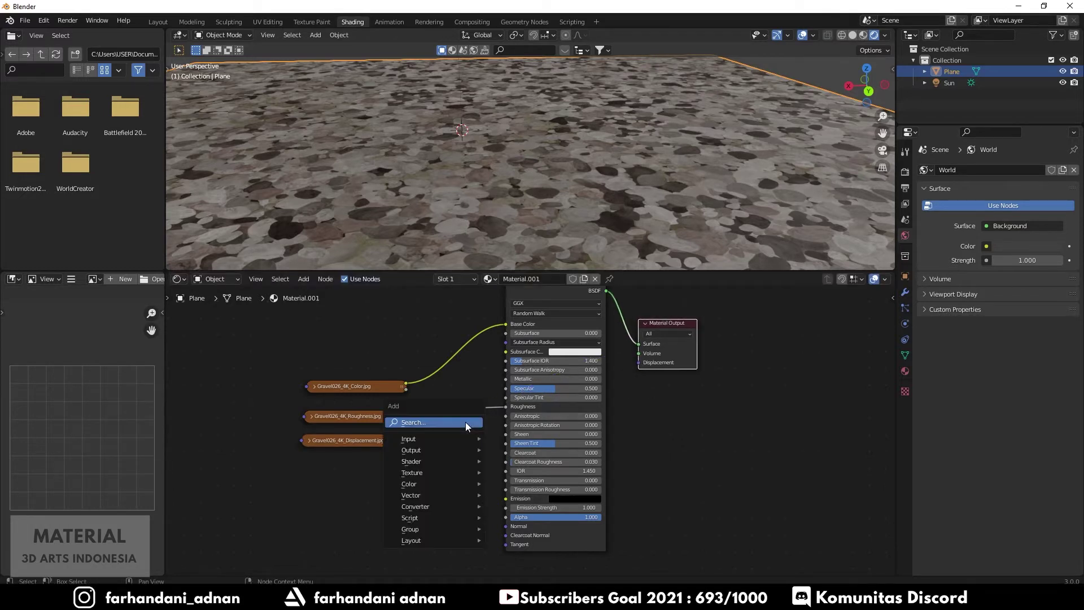
click(466, 422)
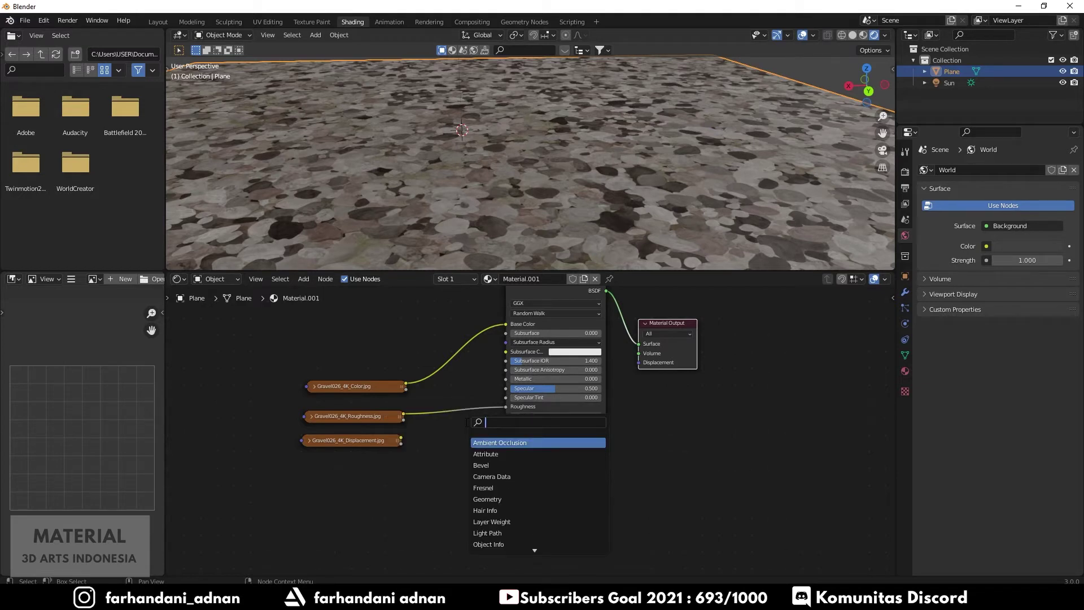
text(displace)
key(Return)
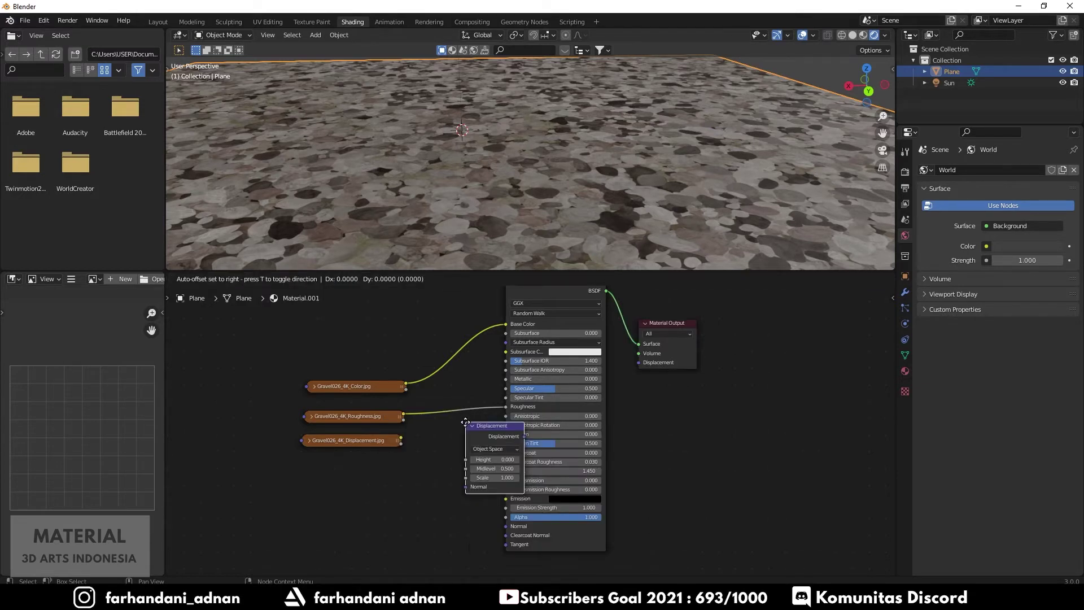
click(439, 441)
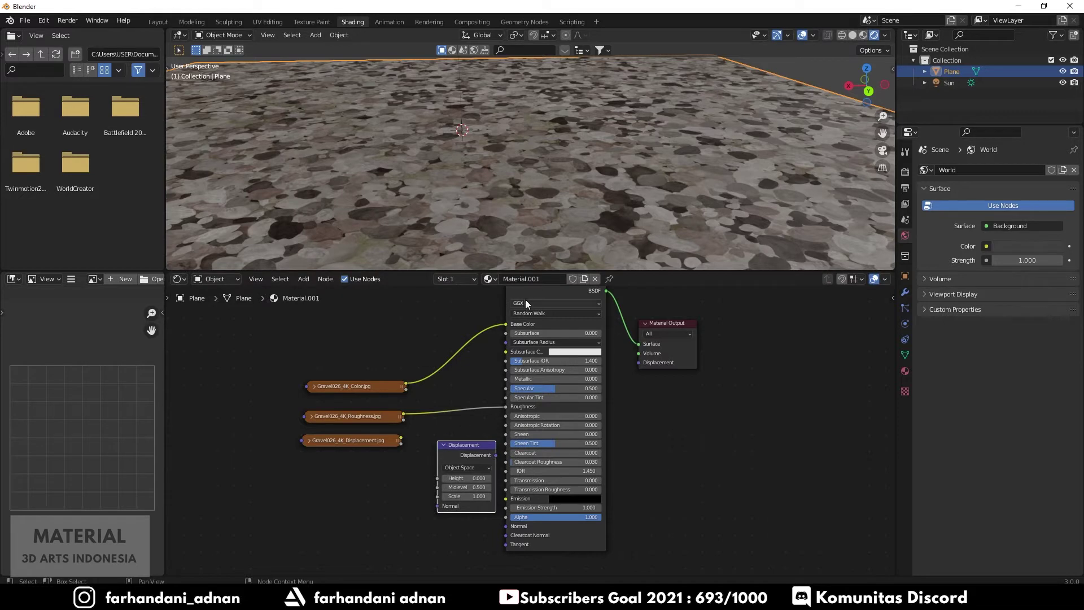
drag(597, 528, 561, 360)
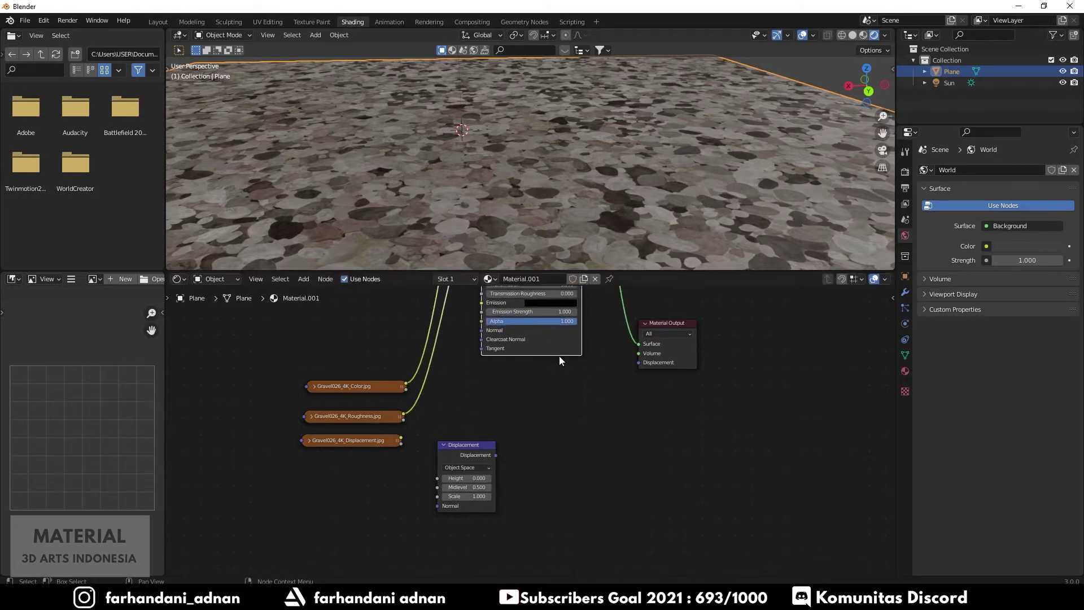
- Arrange the Displacement and Material Output nodes and expand the Gravel026_4K_Displacement.jpg node
drag(464, 445, 503, 399)
drag(674, 323, 660, 387)
scroll(538, 418, up, 2)
middle_drag(537, 418, 482, 416)
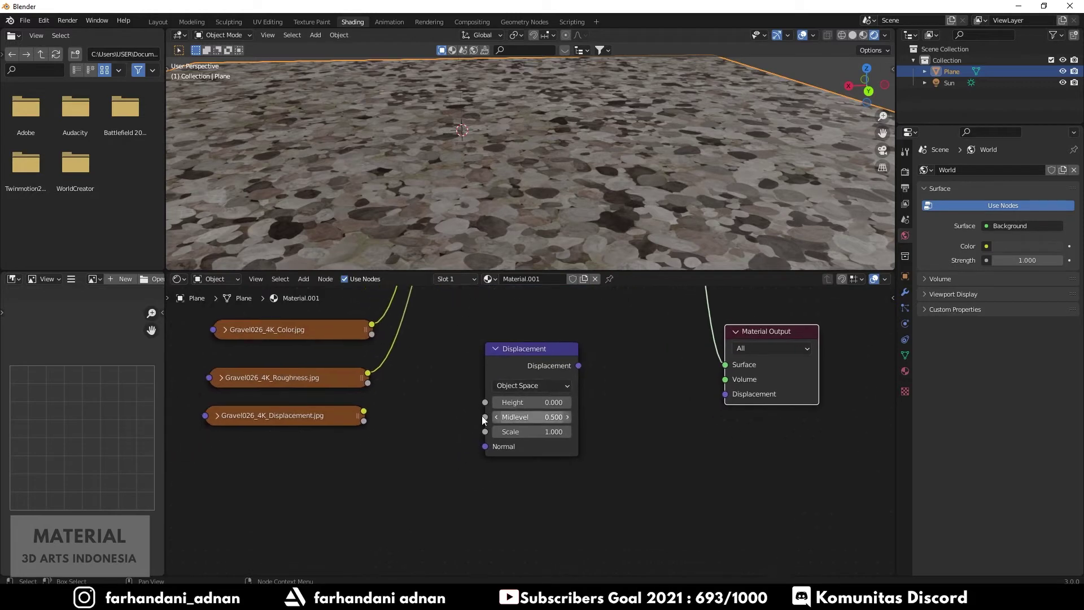
drag(314, 413, 312, 422)
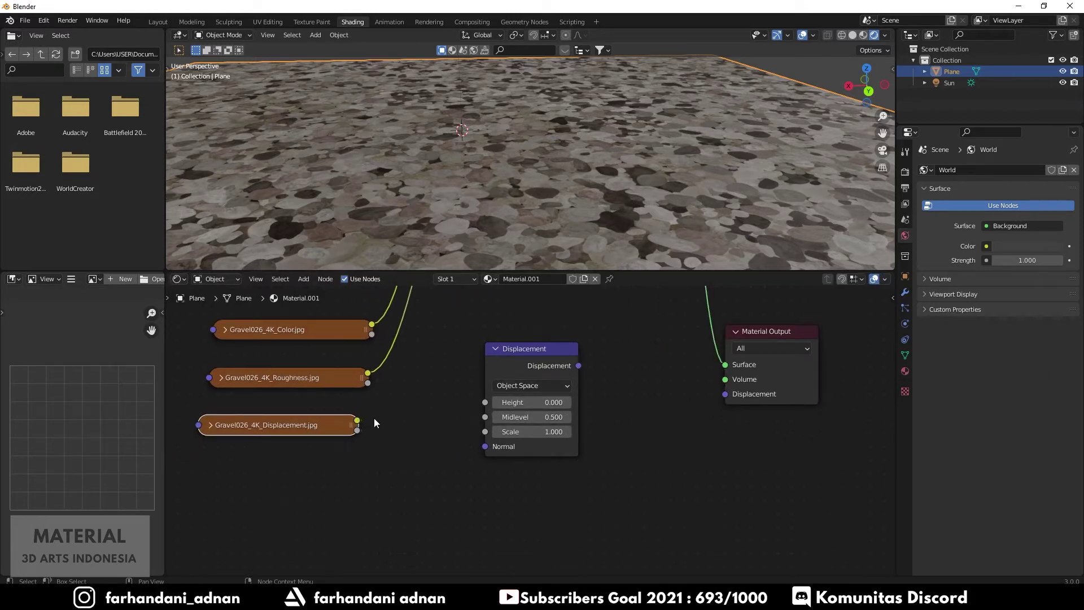
click(210, 424)
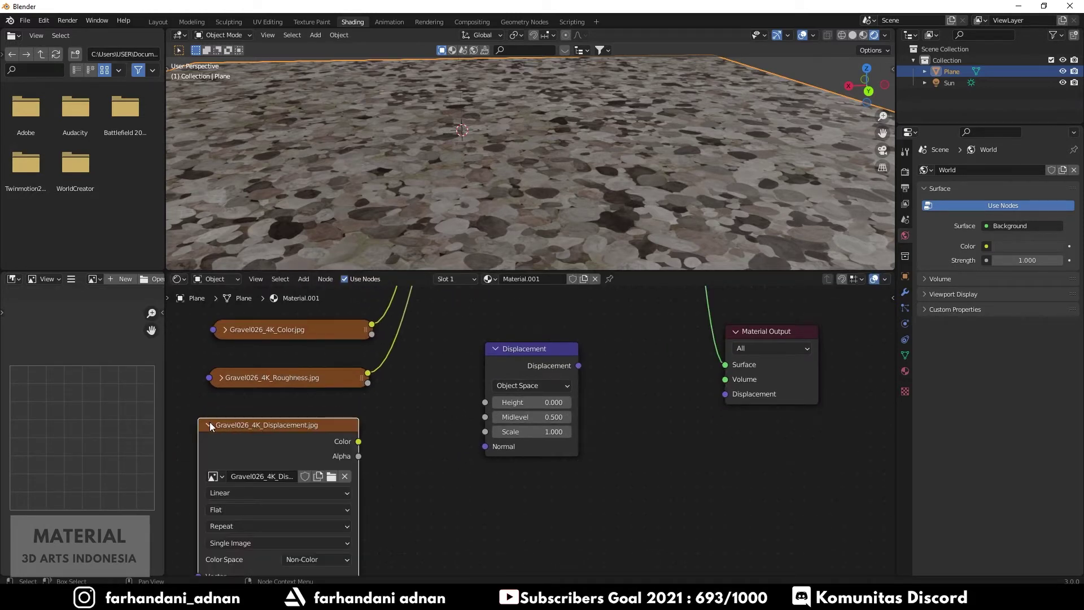
- Connect image Color to Displacement Height and Displacement output to Material Output Displacement
drag(358, 441, 381, 414)
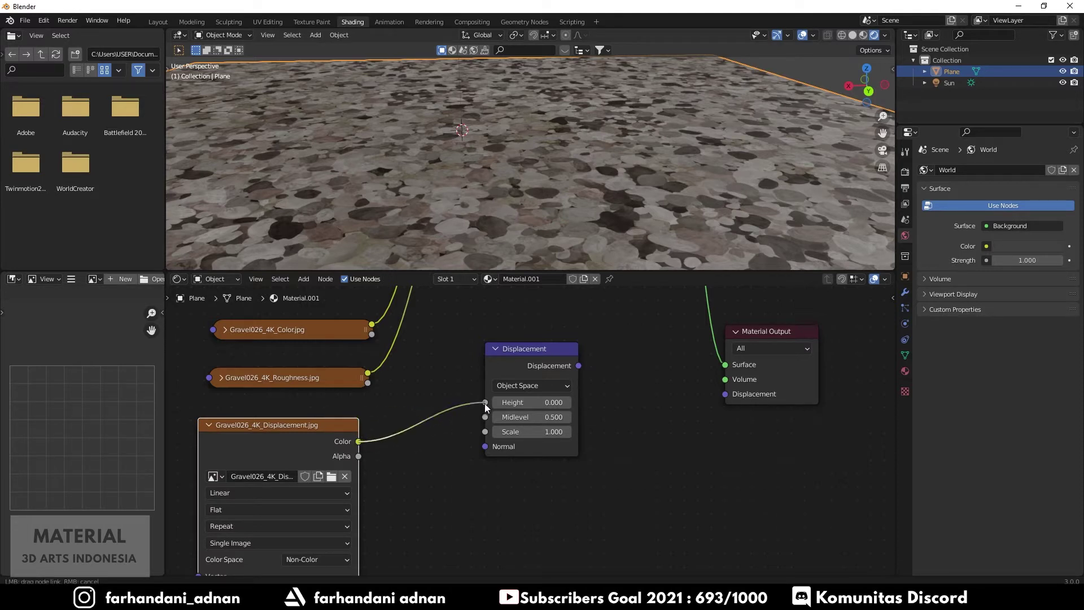
drag(382, 414, 484, 404)
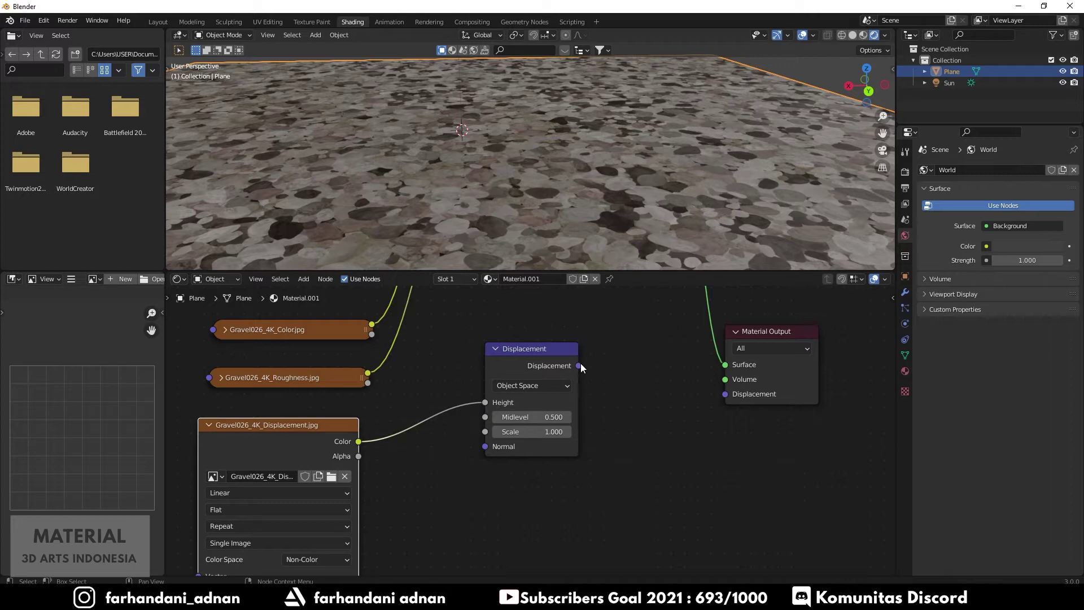
mouse_move(579, 366)
mouse_down()
mouse_move(597, 385)
mouse_move(727, 394)
mouse_up()
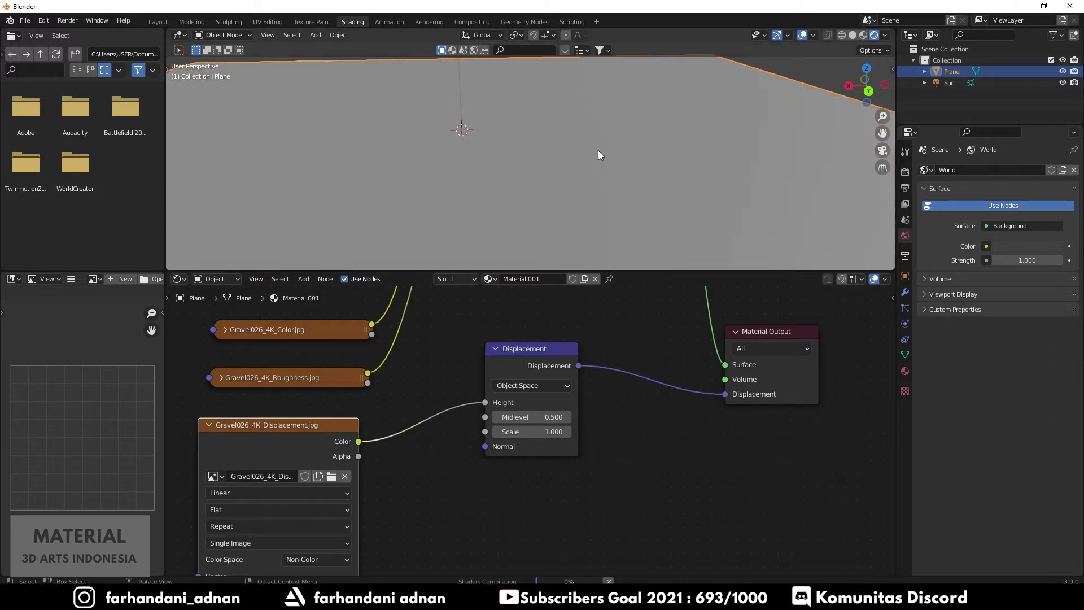
mouse_move(641, 175)
middle_down()
mouse_move(657, 191)
mouse_move(650, 168)
mouse_move(581, 208)
middle_up()
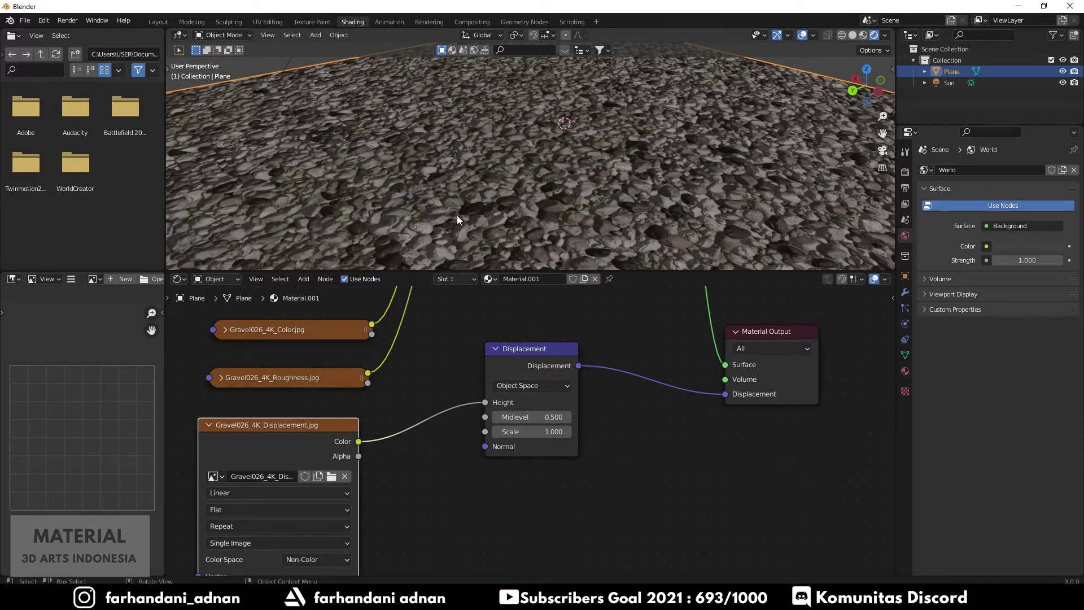
mouse_move(456, 215)
middle_down()
mouse_move(533, 175)
mouse_move(506, 173)
mouse_move(509, 194)
middle_up()
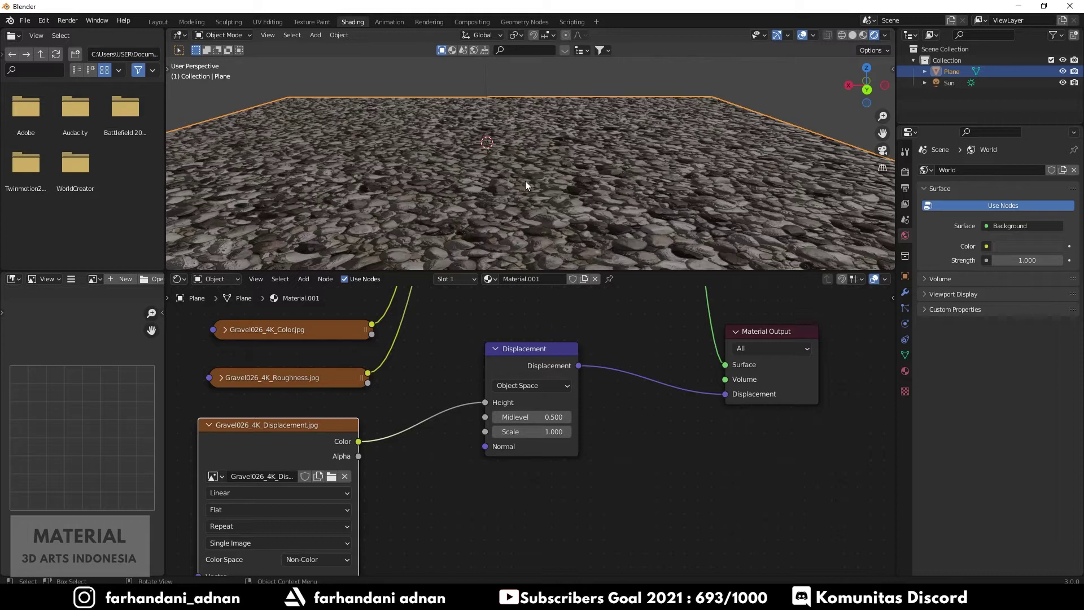
- In Material Properties Settings, change the Displacement method from Bump Only to Displacement and Bump
click(904, 371)
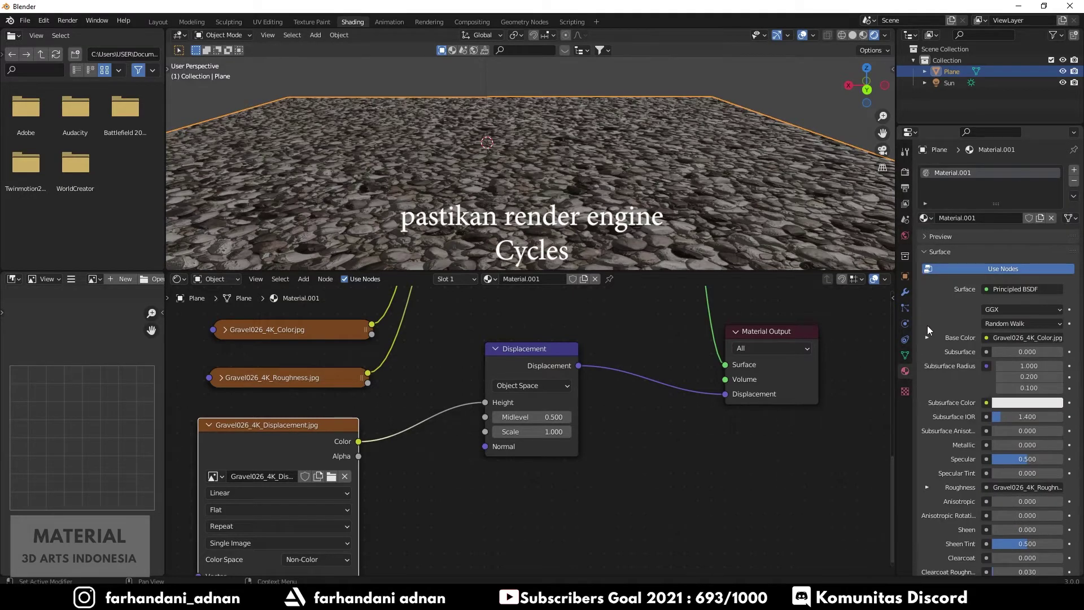
scroll(928, 325, down, 3)
scroll(927, 326, down, 4)
scroll(928, 325, down, 3)
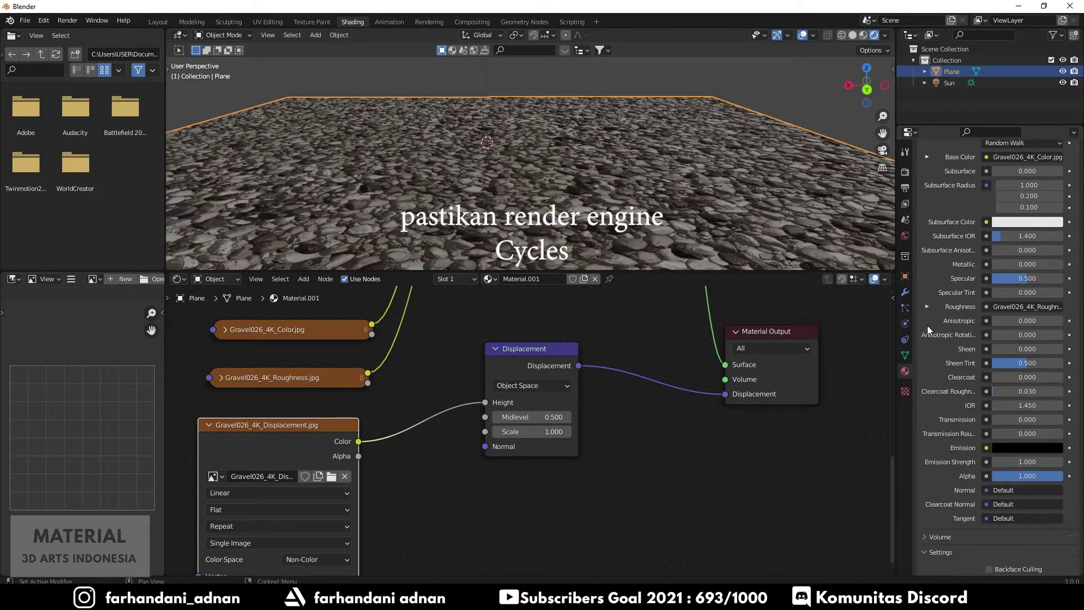
scroll(927, 326, down, 3)
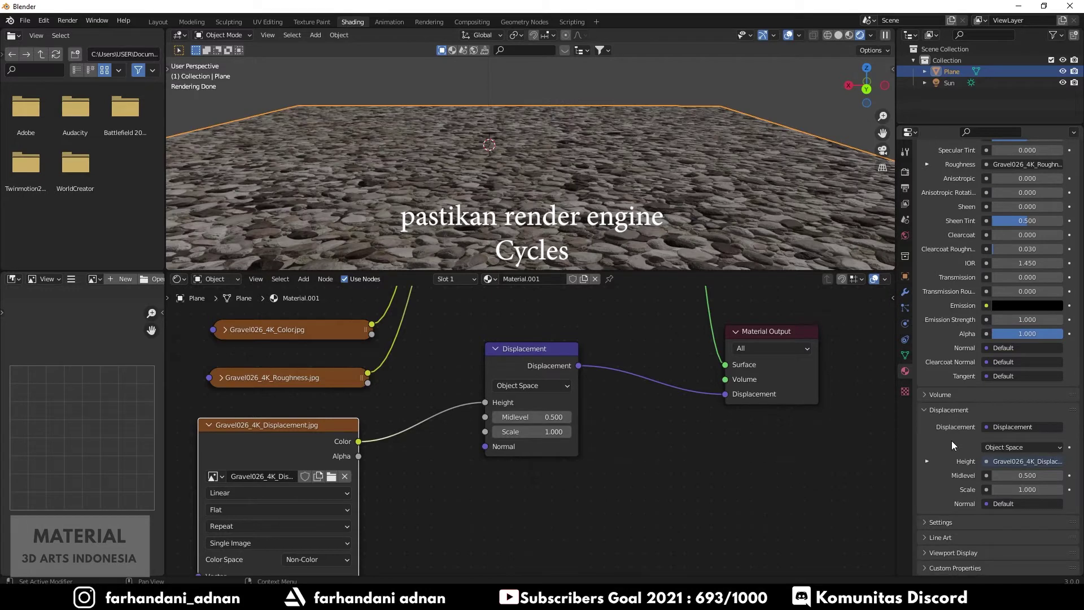
click(944, 409)
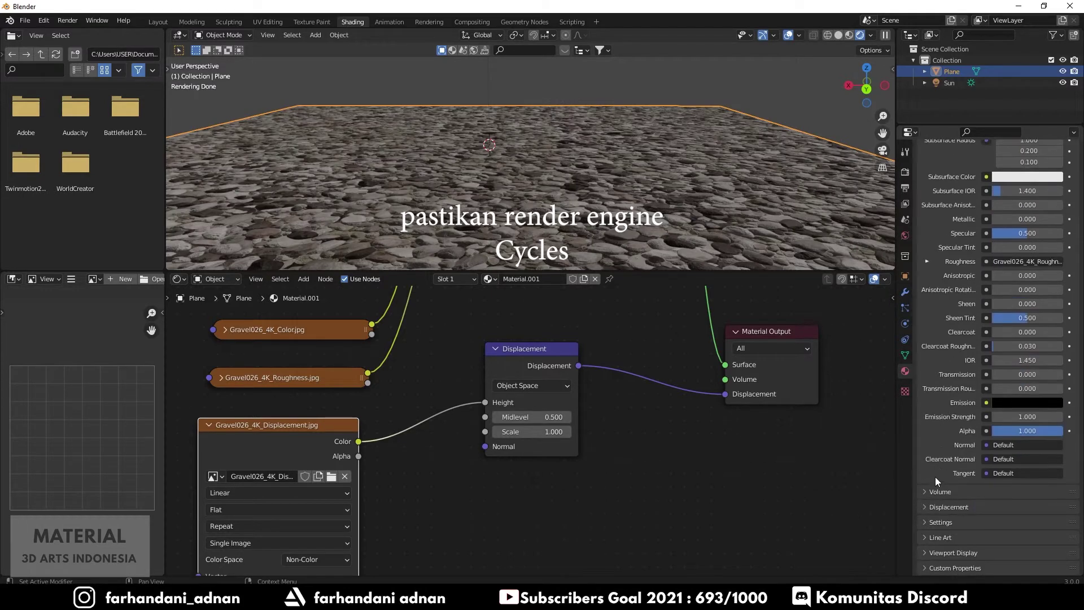
click(930, 523)
scroll(933, 520, down, 3)
scroll(933, 520, down, 3)
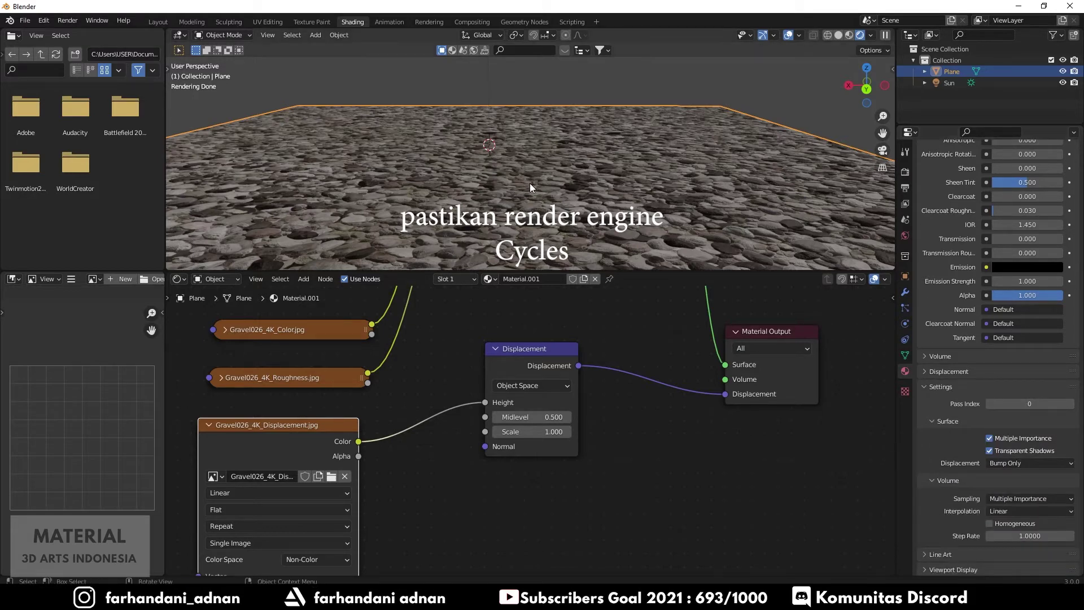
middle_drag(530, 183, 525, 177)
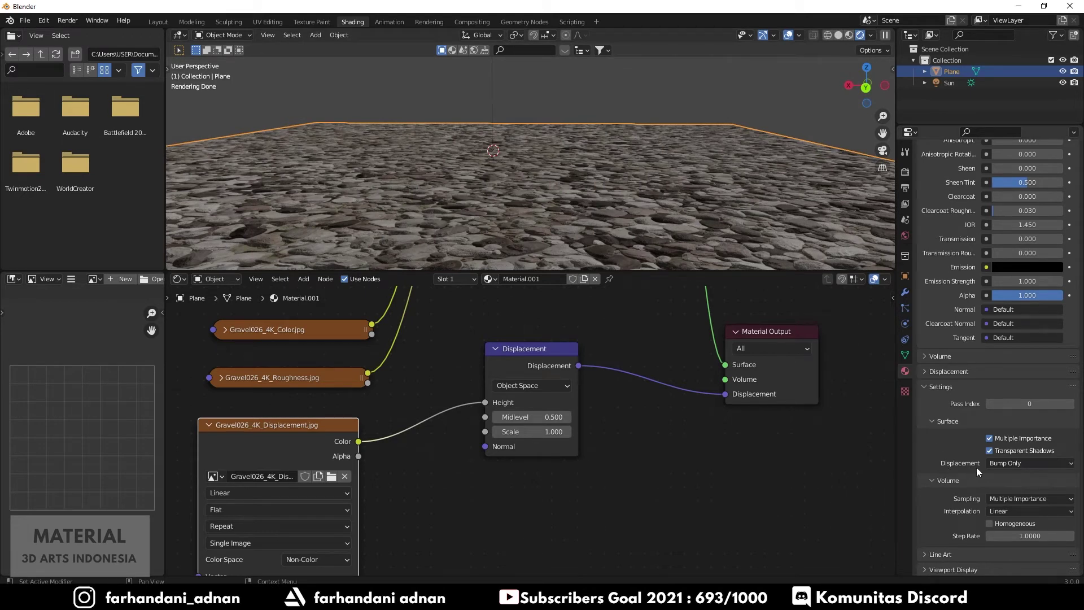
click(1014, 466)
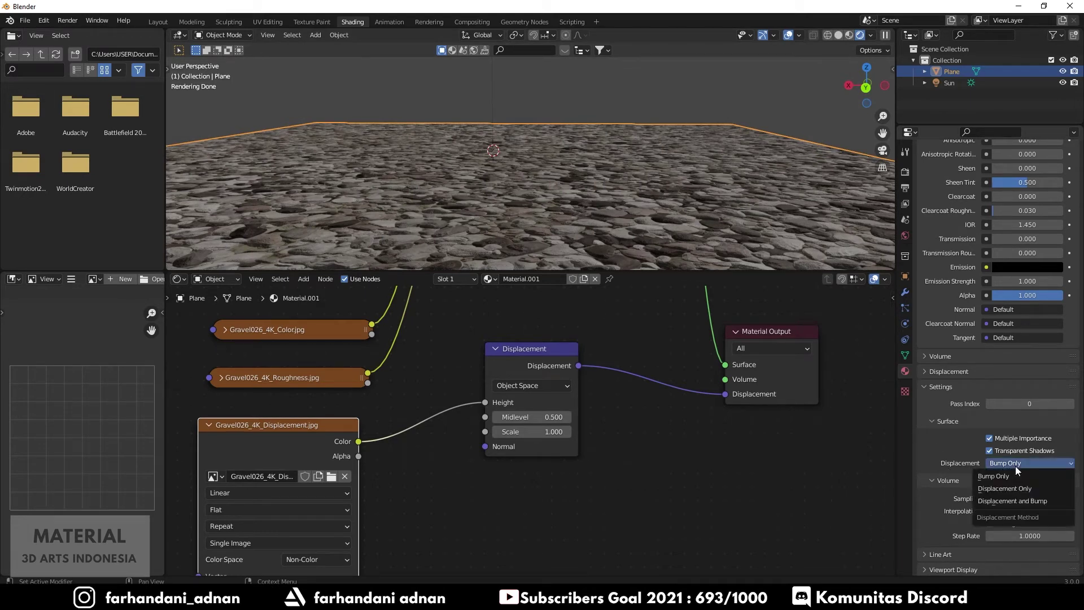
click(998, 502)
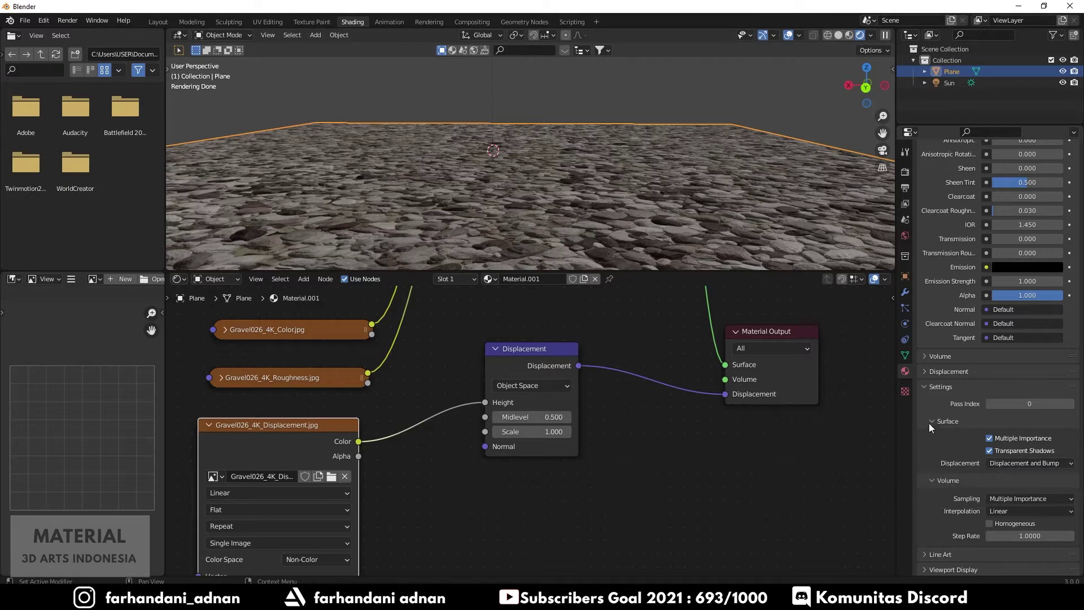
- Enlarge the 3D view, orbit near edge-on, and enter Edit Mode with the selection cleared
scroll(622, 228, down, 2)
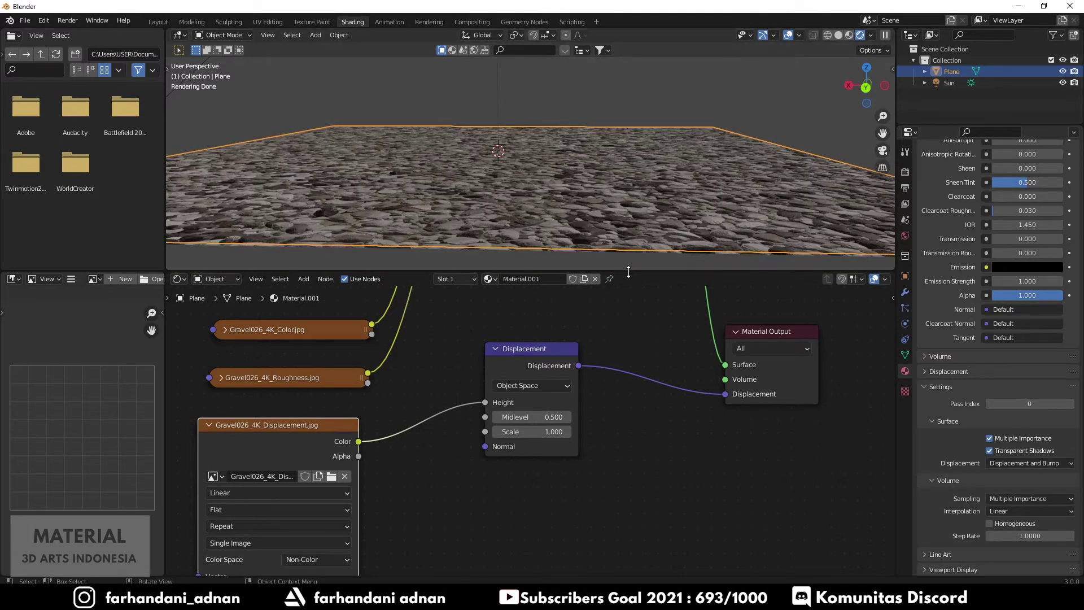
drag(629, 271, 636, 331)
mouse_move(636, 307)
middle_down()
mouse_move(598, 190)
mouse_move(597, 211)
mouse_move(545, 206)
middle_up()
scroll(546, 206, down, 3)
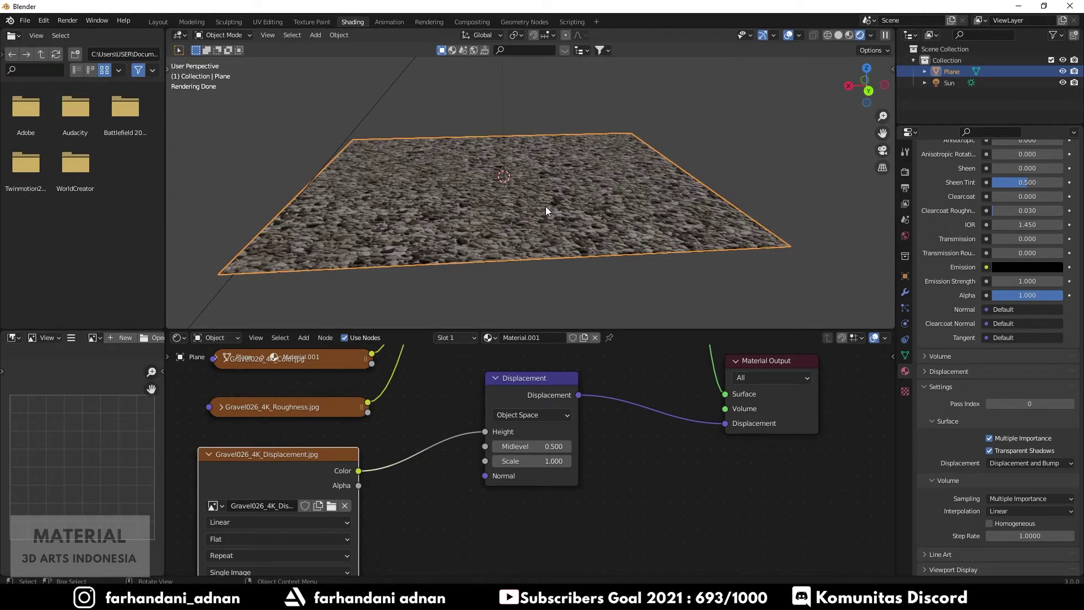
key(Tab)
middle_drag(553, 201, 621, 169)
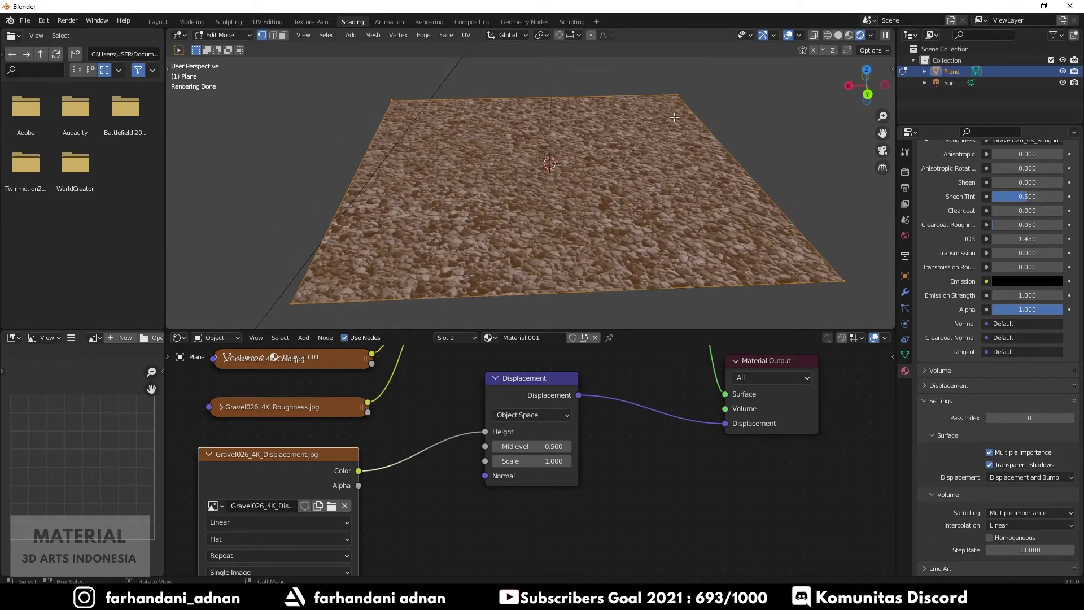
click(667, 82)
- Select the plane's four corner vertices
click(844, 280)
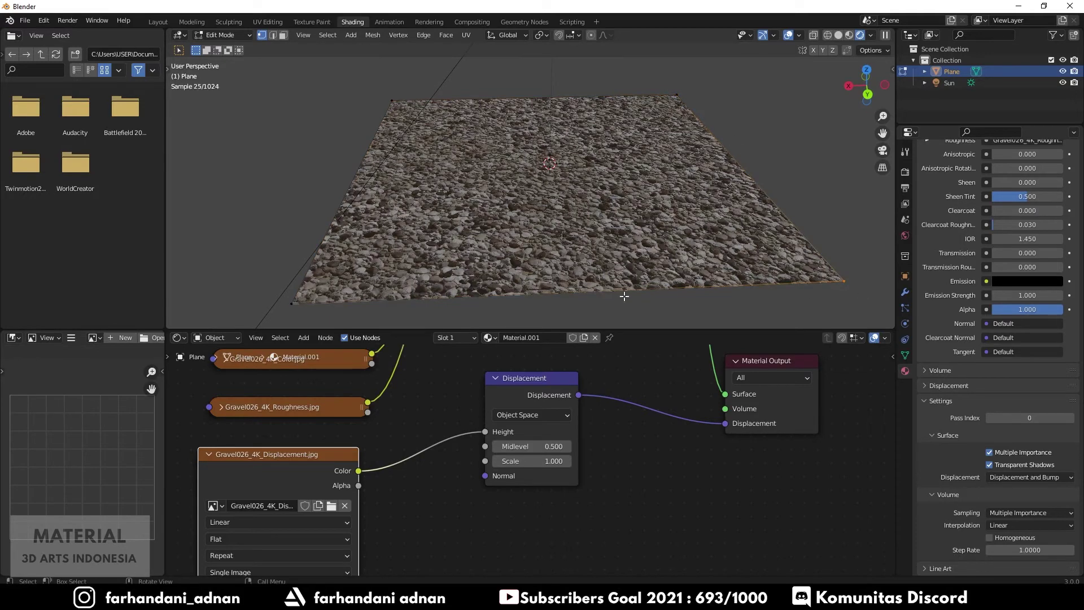
shift+click(292, 303)
shift+click(391, 100)
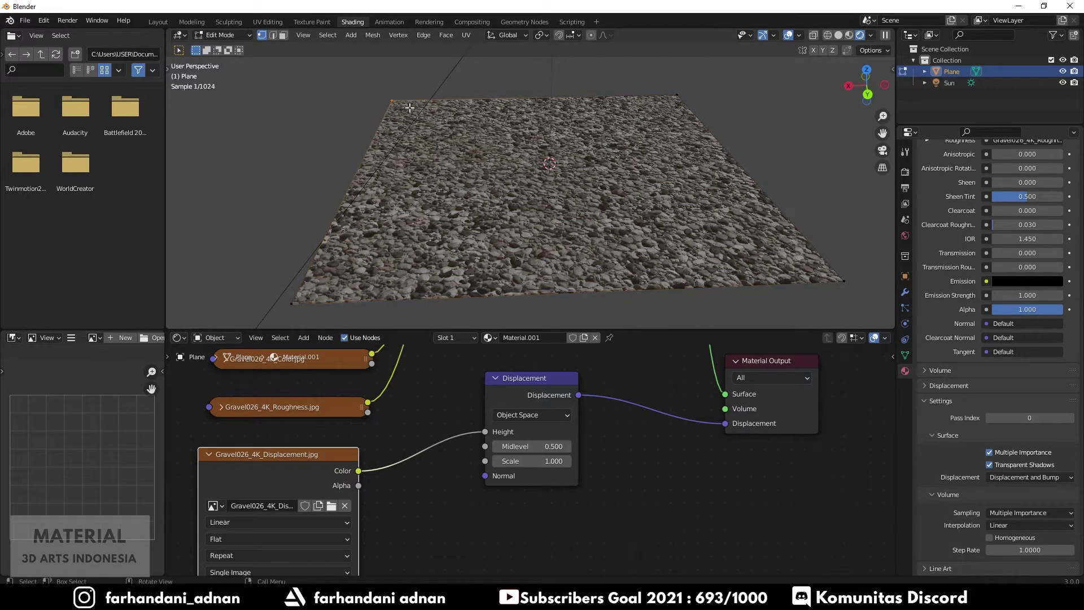
shift+click(668, 87)
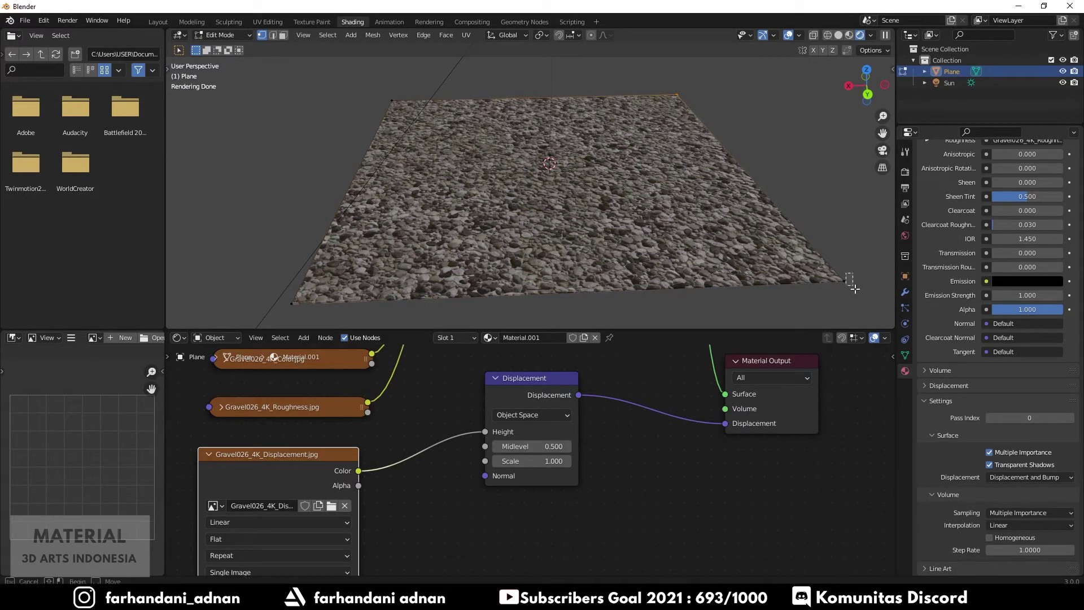
drag(845, 273, 860, 299)
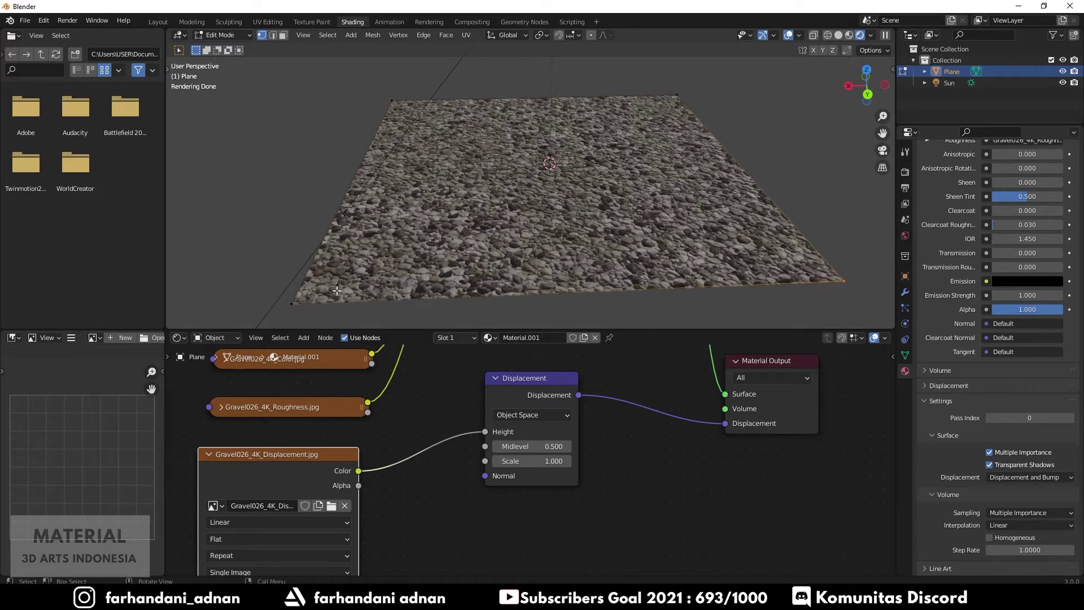
click(392, 100)
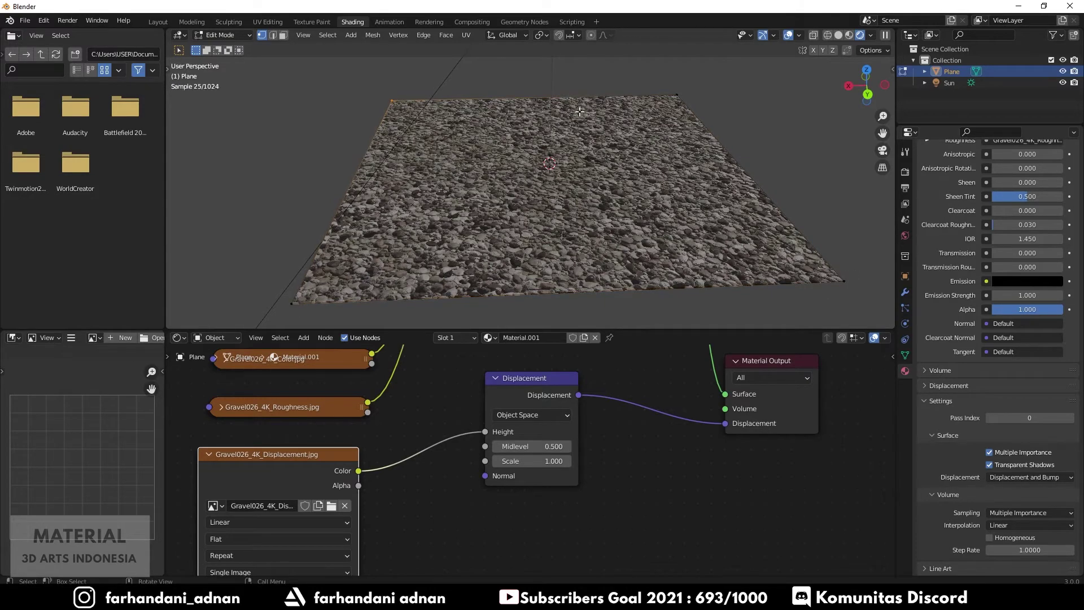
shift+click(677, 86)
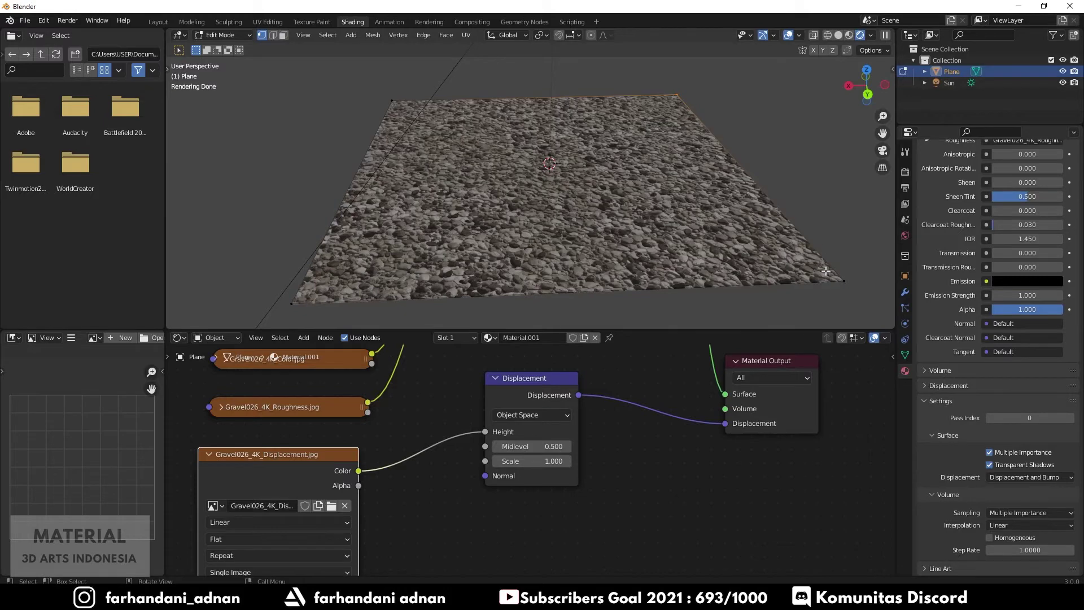
drag(829, 269, 857, 296)
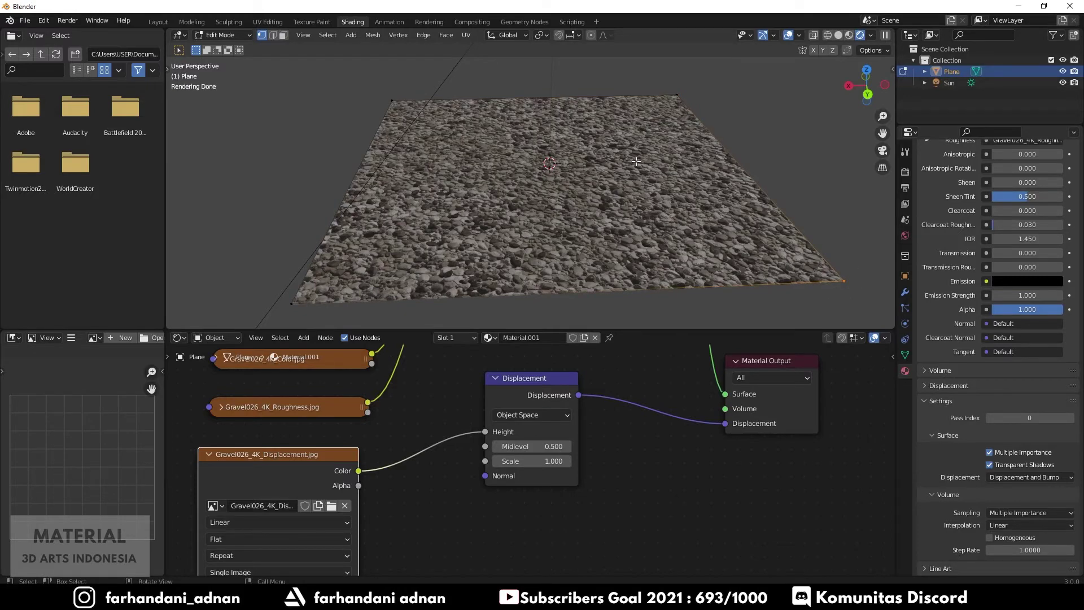
- Scale the selected vertices up and return to Object Mode
key(s)
middle_drag(552, 176, 514, 254)
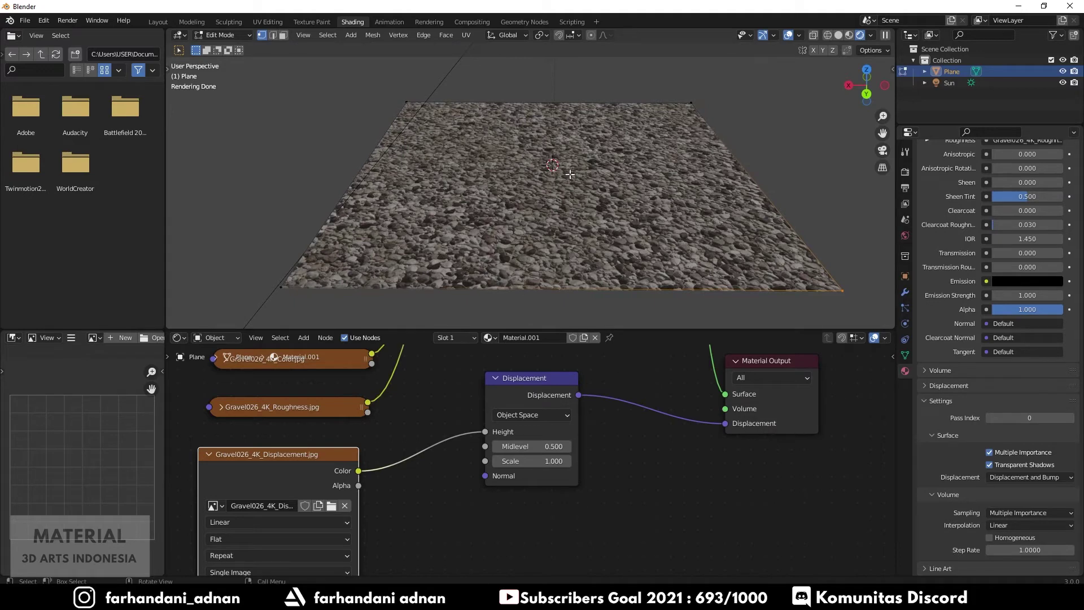
key(Tab)
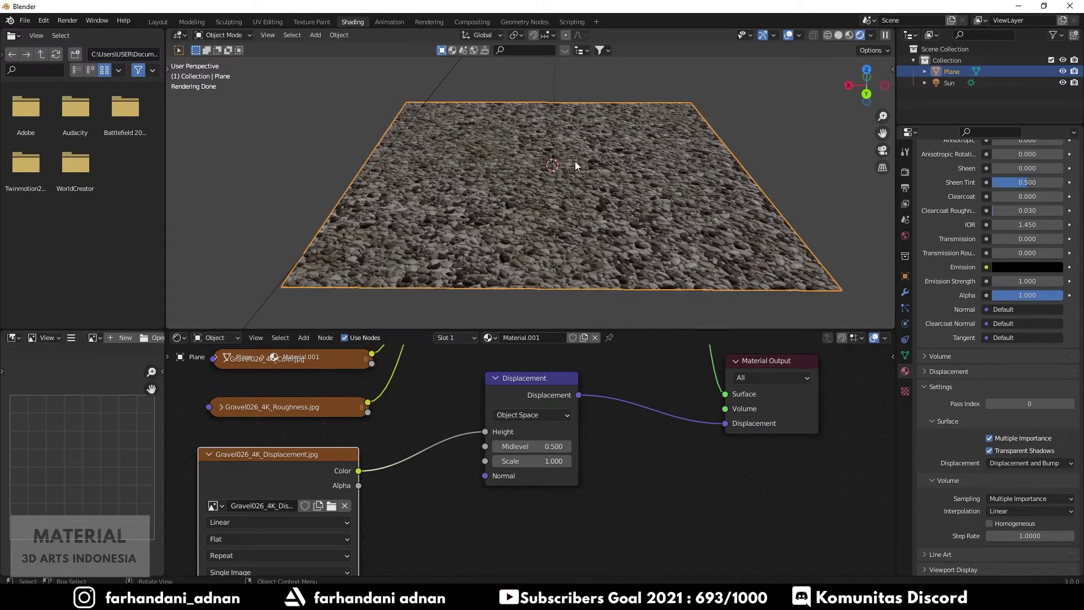
key(Tab)
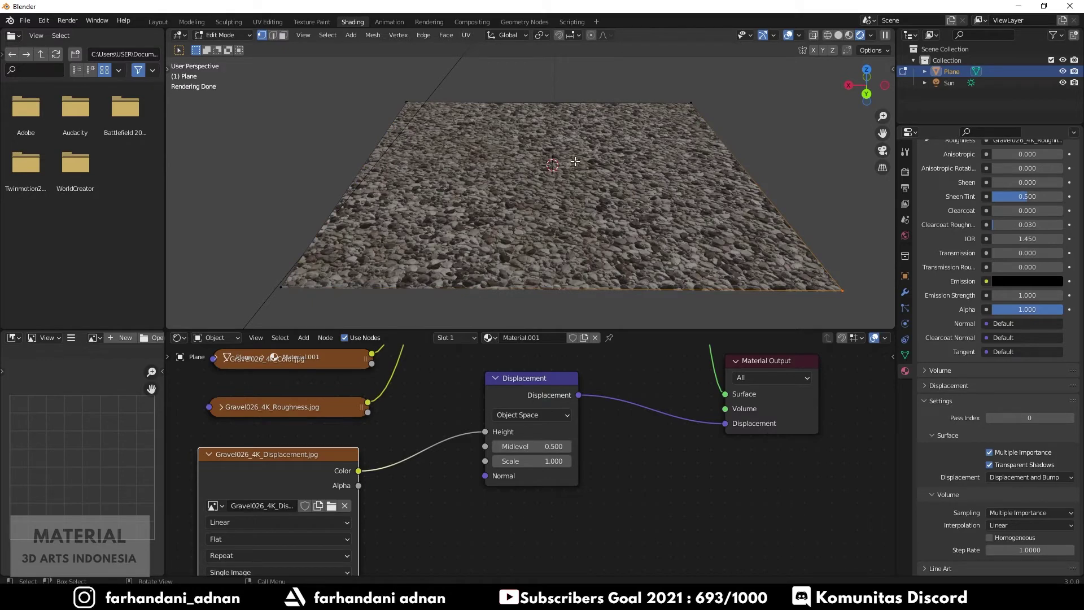
key(Tab)
- Shade the plane smooth and subdivide its mesh in Edit Mode
right_click(578, 162)
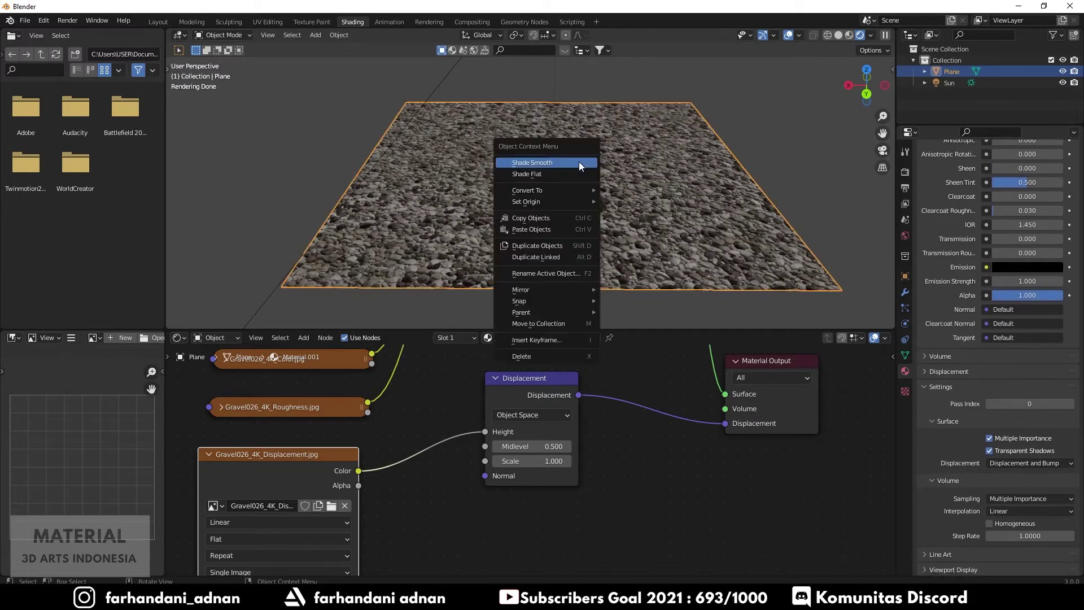
click(578, 162)
key(Tab)
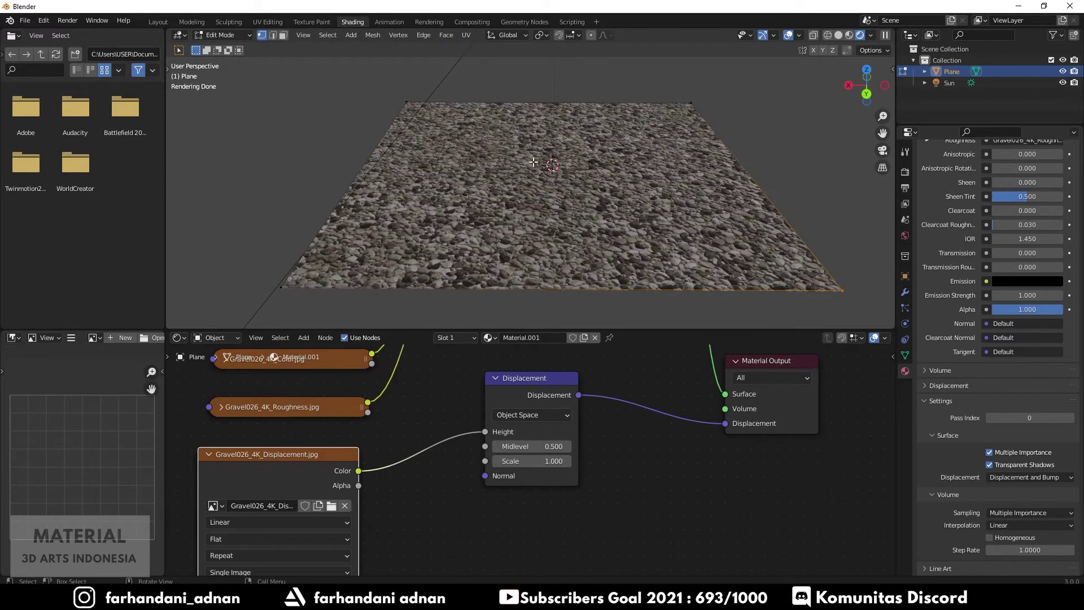
right_click(623, 134)
click(639, 148)
- Select all, switch the viewport to solid shading, and subdivide the mesh again
scroll(543, 113, up, 3)
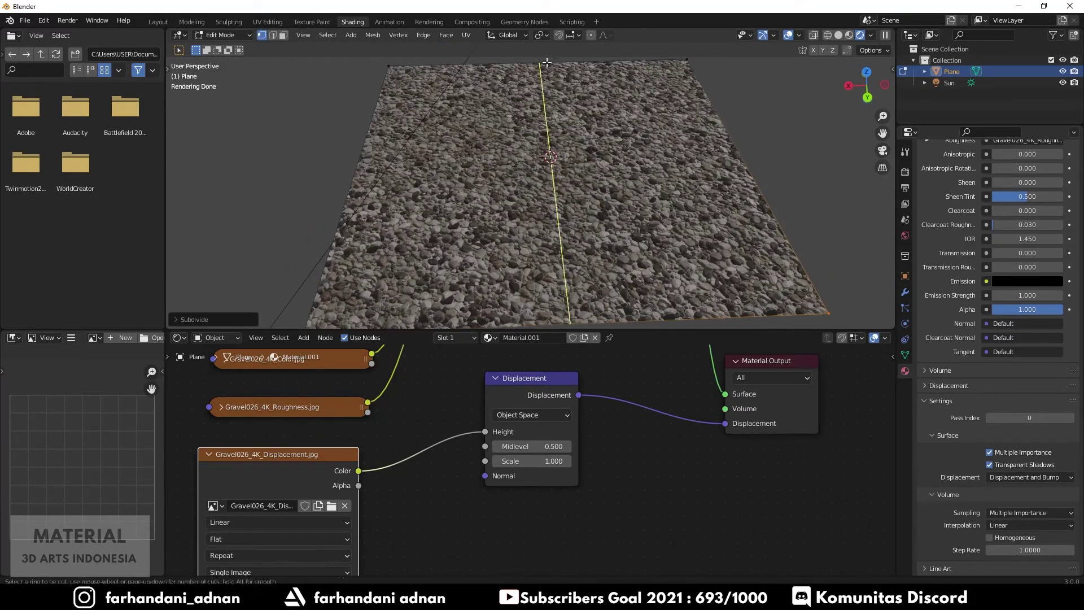
middle_drag(569, 176, 581, 171)
key(a)
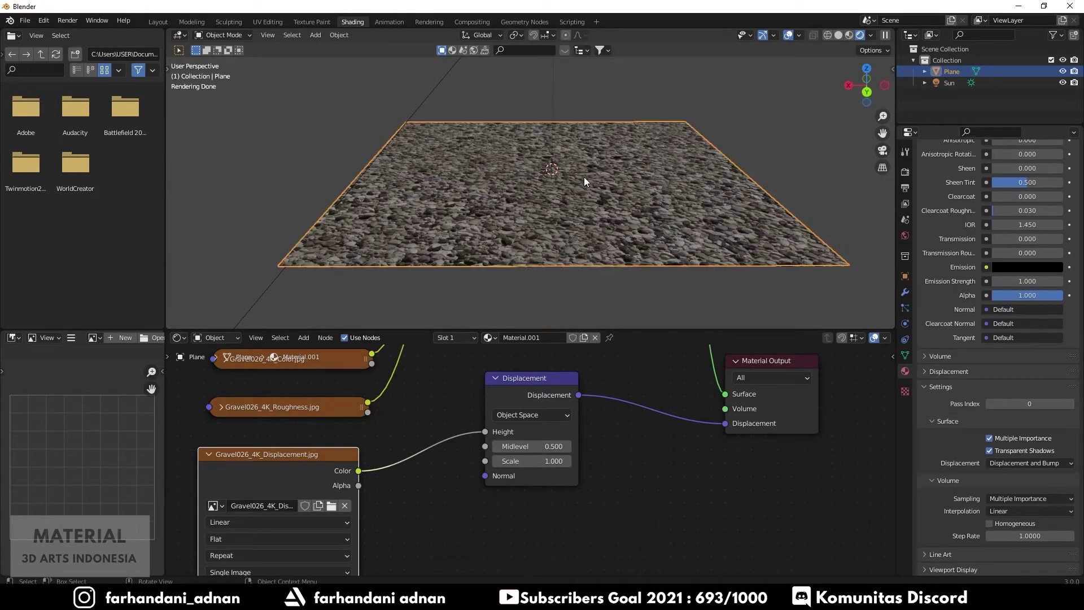
key(z)
click(624, 173)
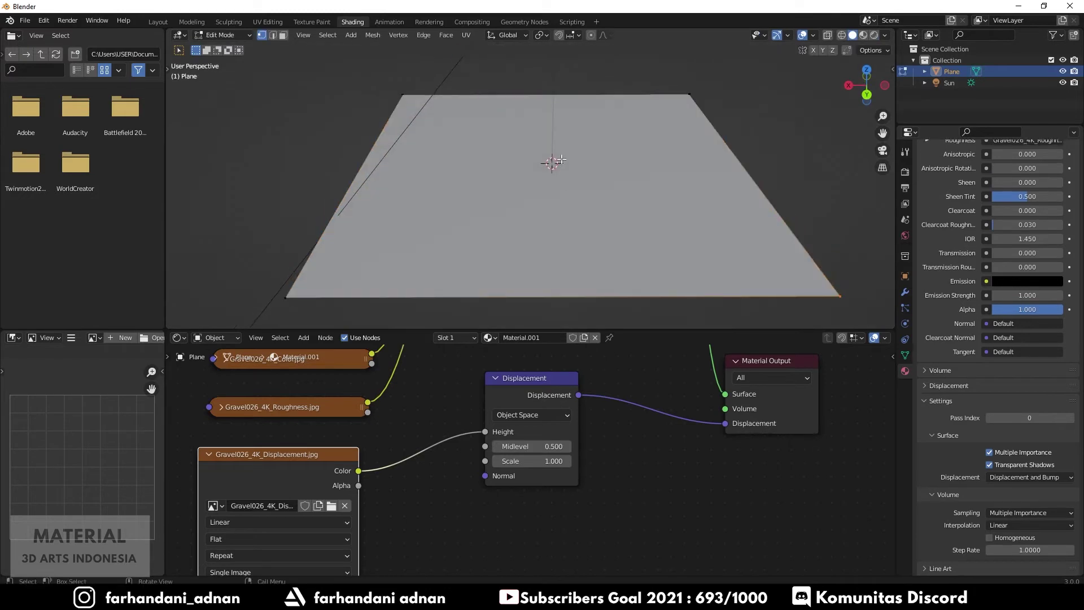
right_click(543, 107)
click(544, 107)
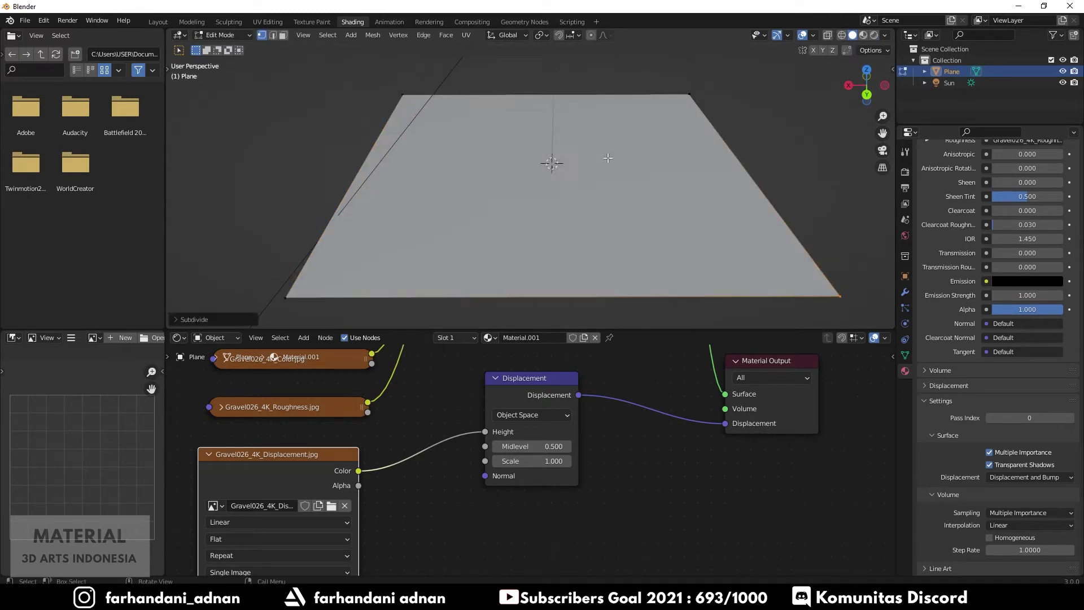
- Add five centered loop cuts vertically and five horizontally across the plane
key(ctrl+r)
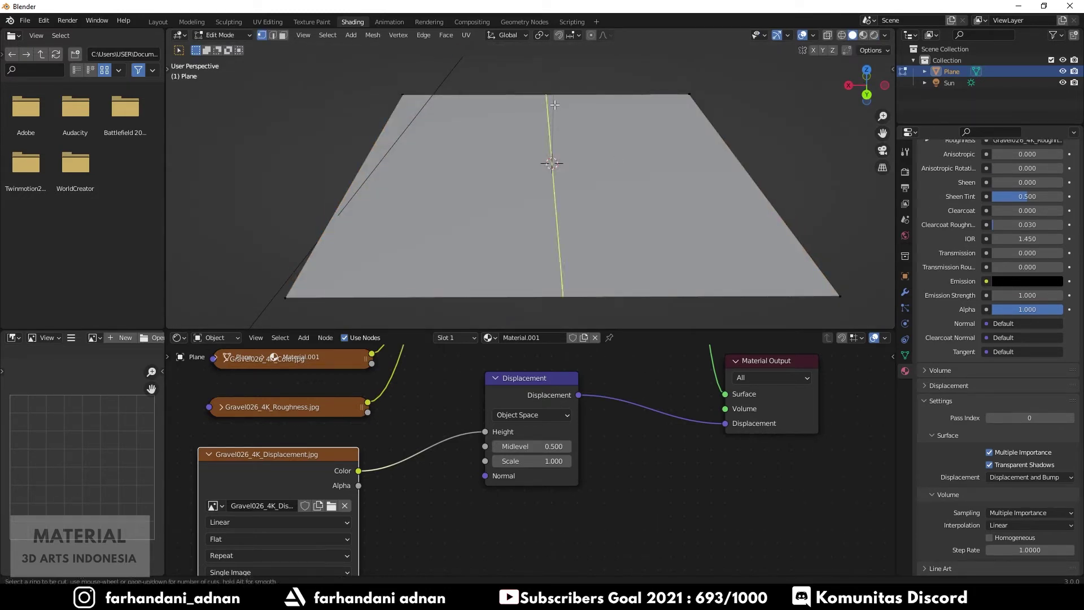
scroll(555, 105, up, 4)
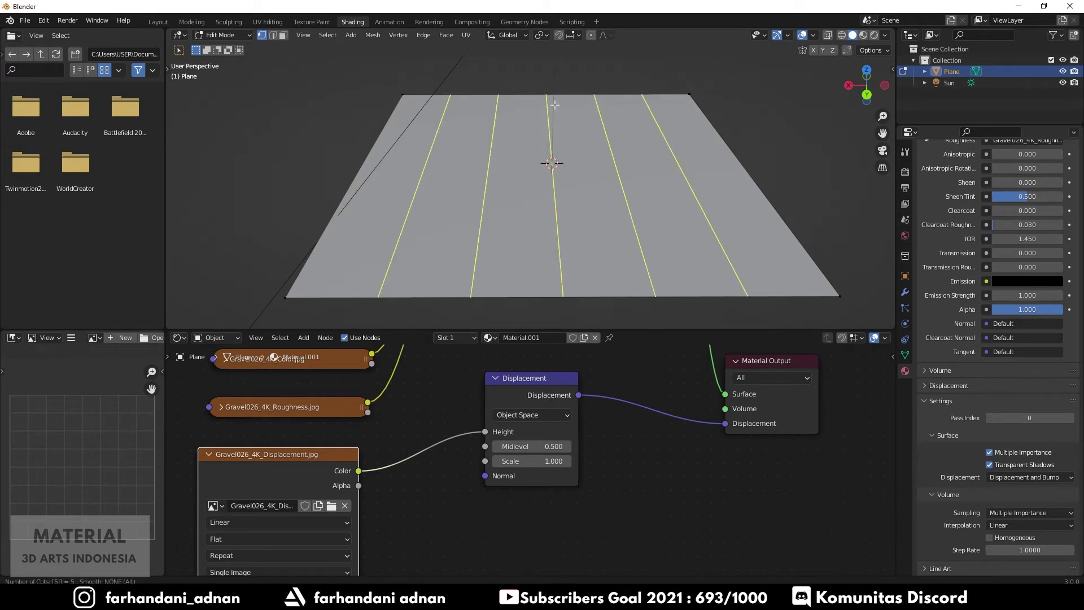
click(554, 106)
right_click(555, 105)
key(ctrl+r)
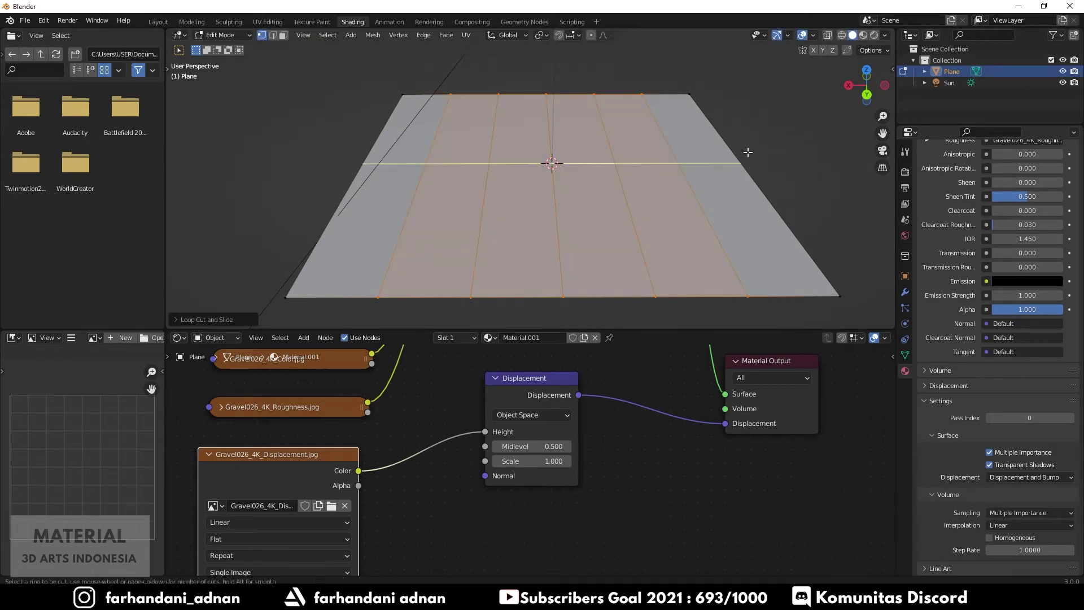
scroll(748, 152, up, 4)
click(749, 152)
right_click(748, 153)
- Unwrap the whole mesh with Smart UV Project and return to Object Mode
key(a)
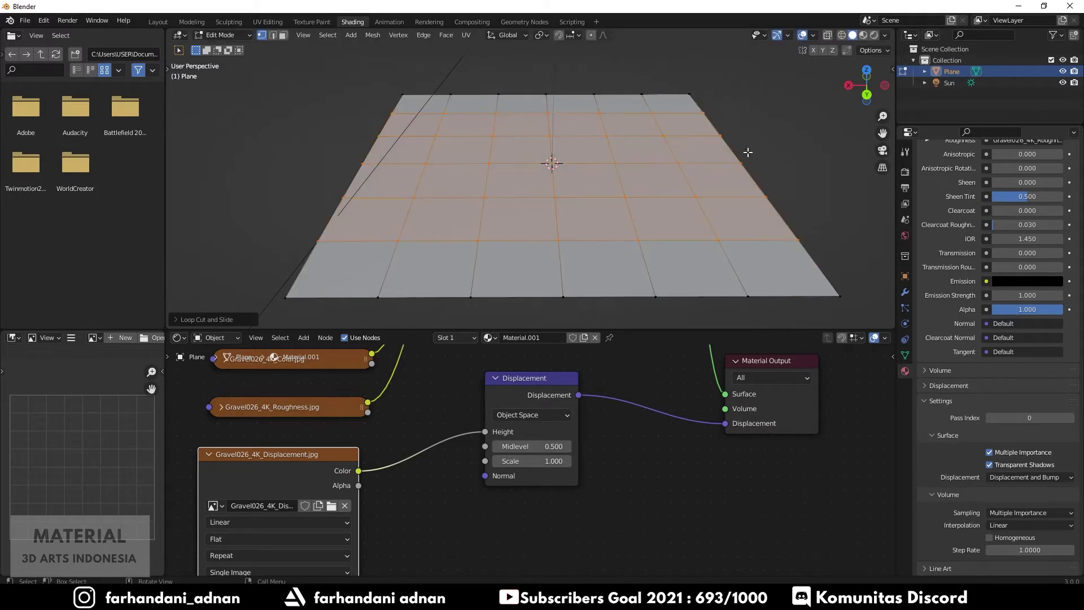
key(u)
click(696, 157)
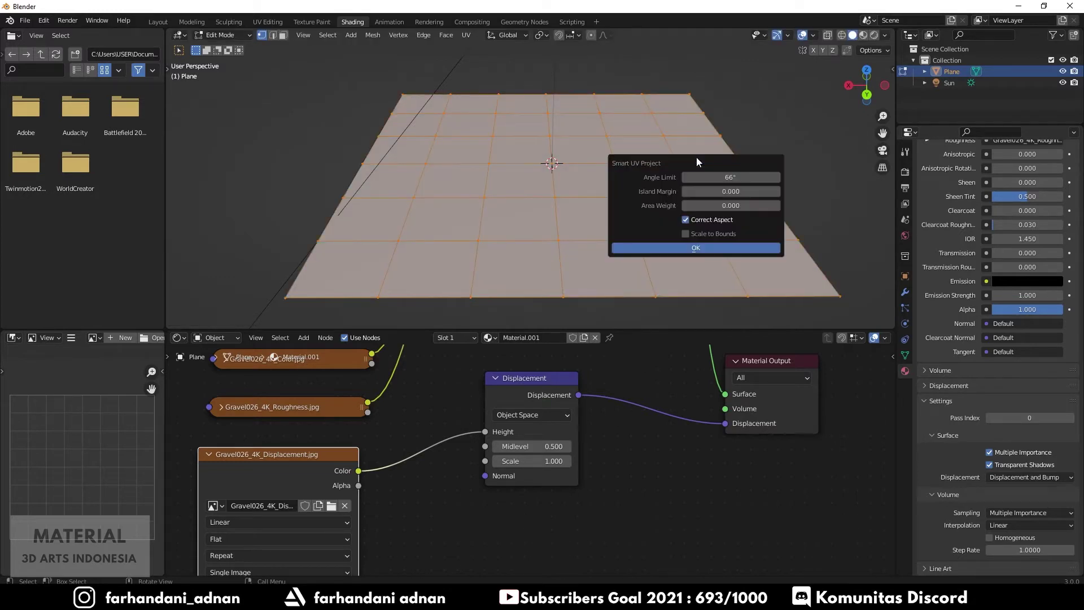
click(669, 247)
key(Tab)
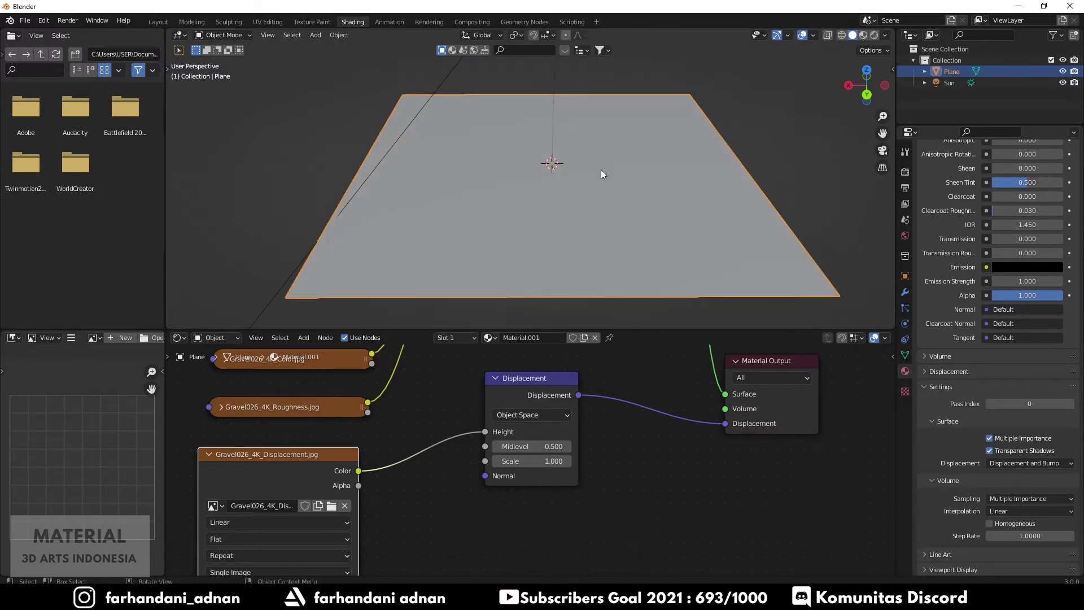
- Switch the viewport to Rendered shading and orbit to a low side view of the gravel plane
key(z)
click(602, 118)
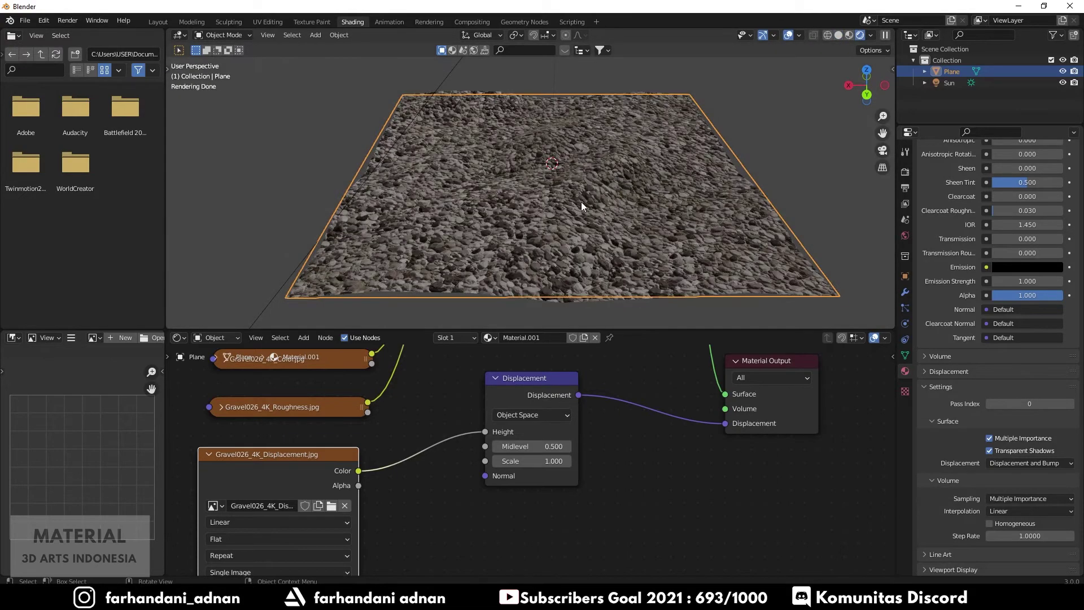
middle_drag(581, 202, 578, 195)
click(784, 162)
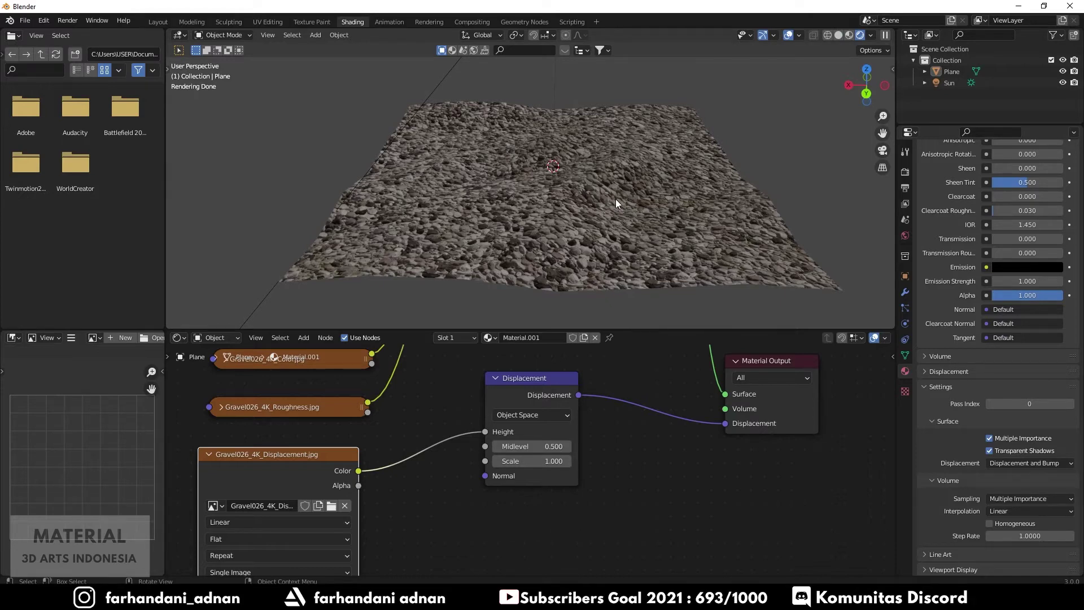
mouse_move(616, 199)
middle_down()
mouse_move(551, 199)
mouse_move(551, 189)
mouse_move(567, 193)
mouse_move(506, 203)
mouse_move(549, 220)
mouse_move(648, 229)
mouse_move(571, 220)
mouse_move(482, 72)
middle_up()
- Toggle the plane into Edit Mode and back to Object Mode to show the displacement
key(Tab)
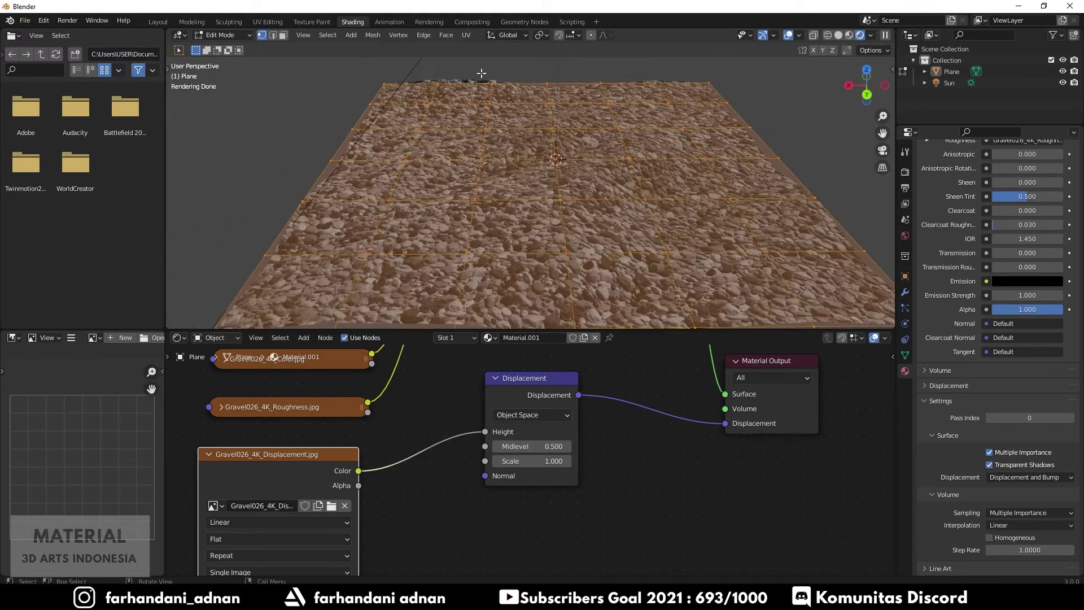
scroll(496, 90, down, 3)
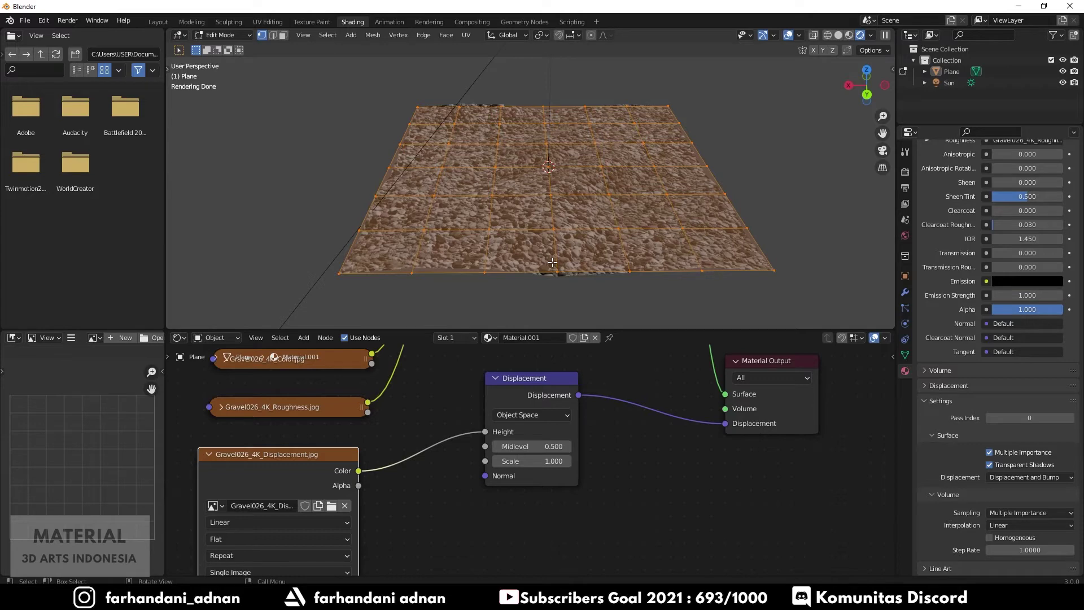
key(Tab)
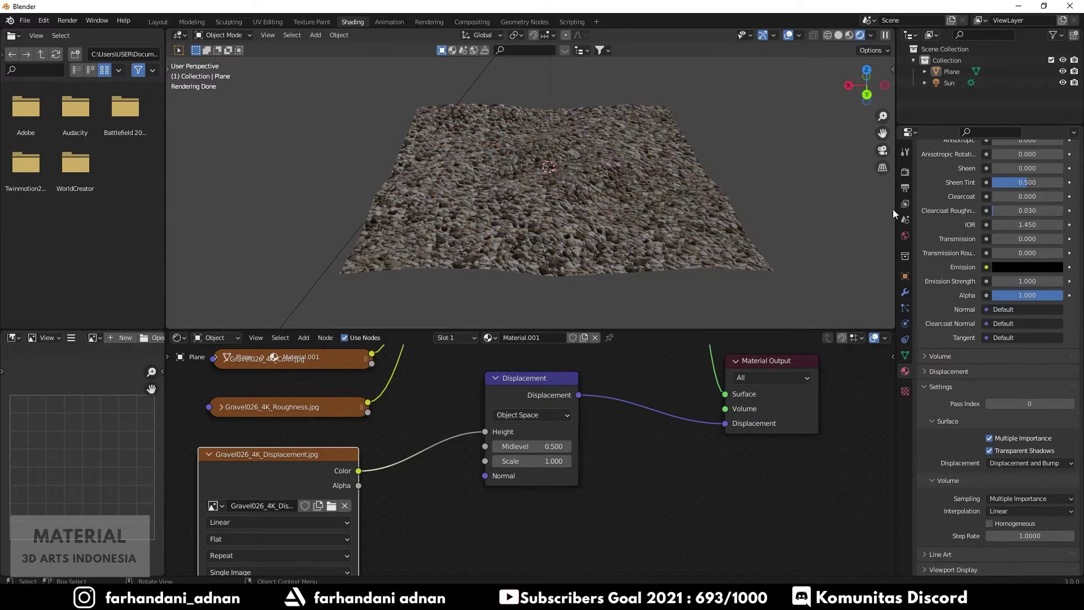
- Add a Subdivision Surface modifier with Levels Viewport 5, then orbit to check the spiky gravel
click(906, 293)
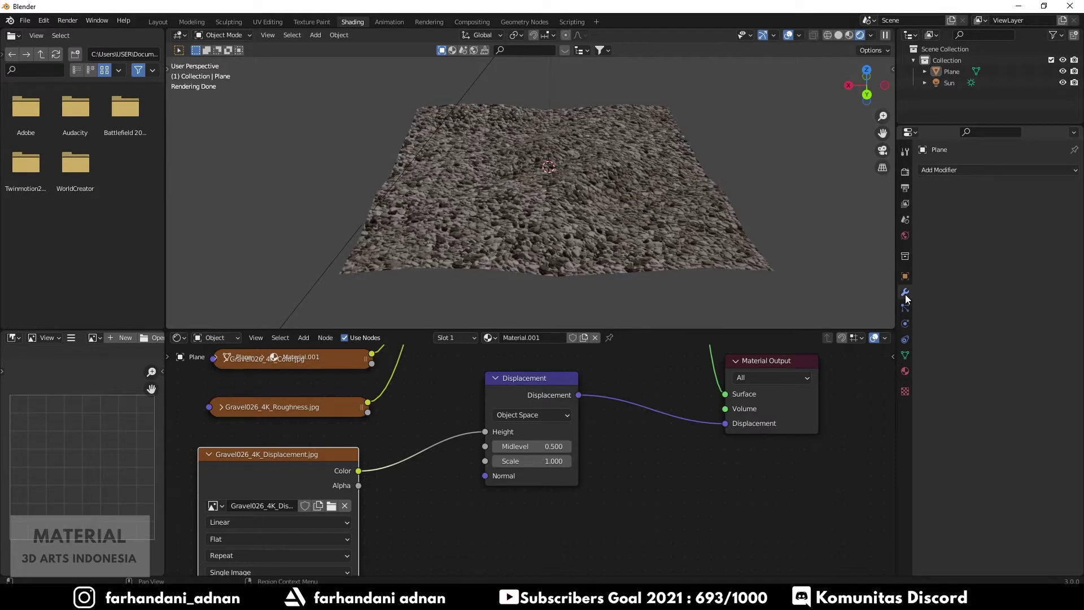
click(934, 170)
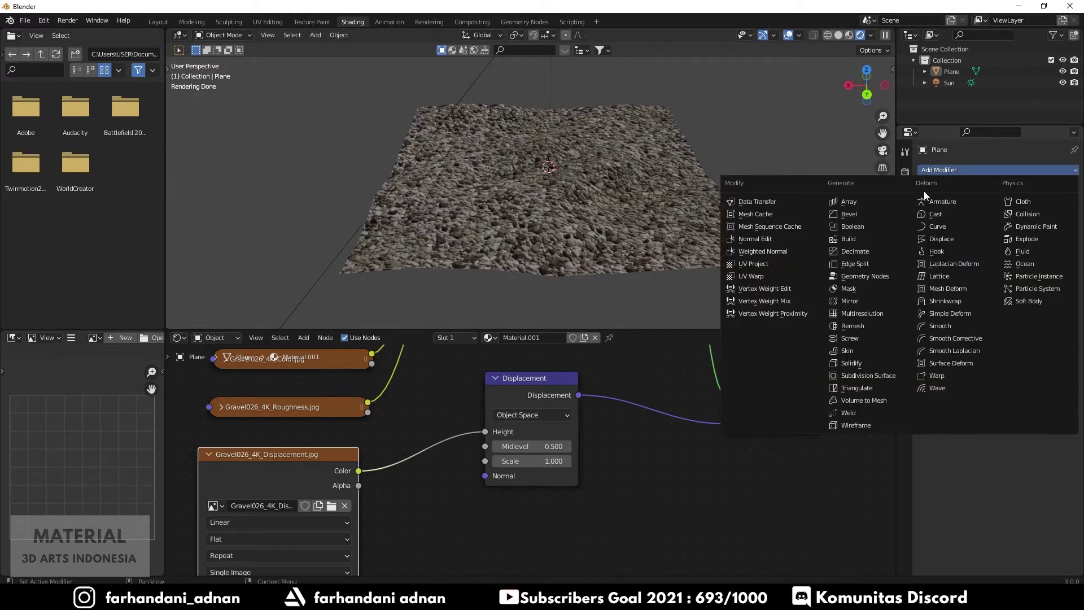
click(853, 376)
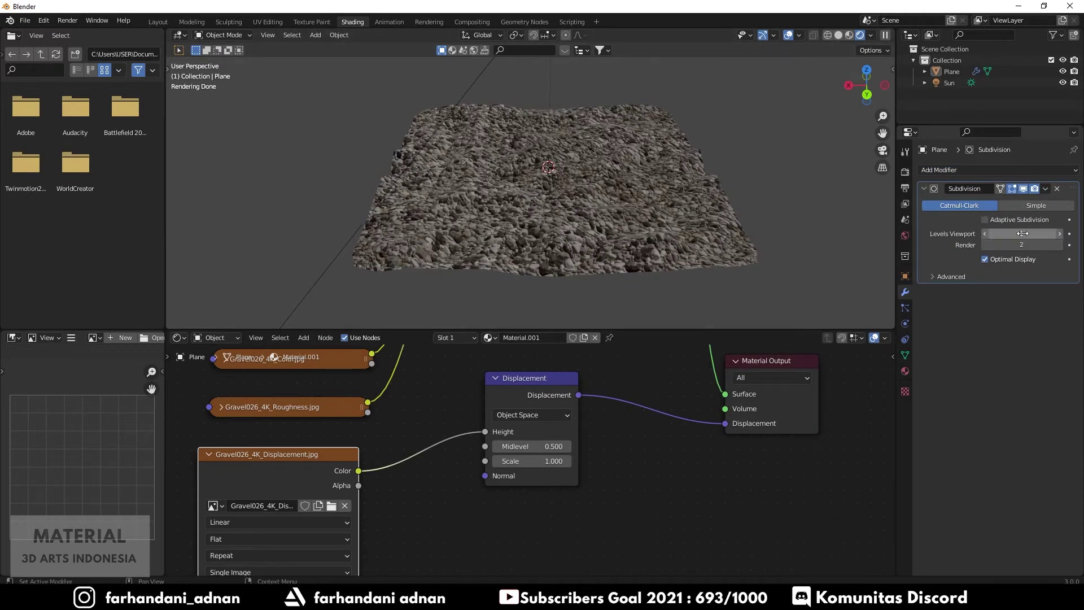
double_click(1043, 232)
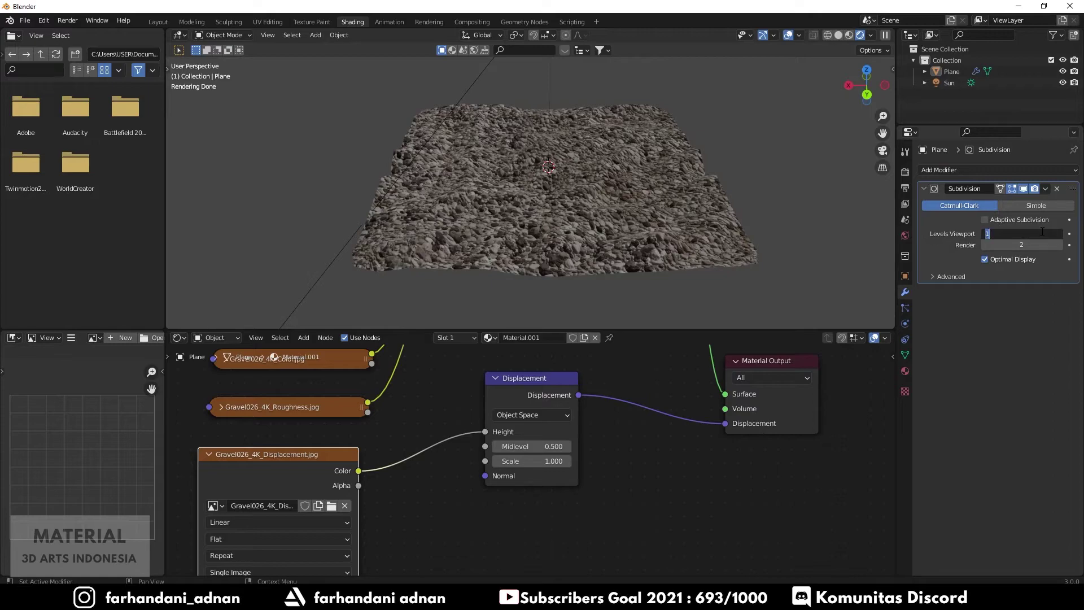
text(5)
key(Return)
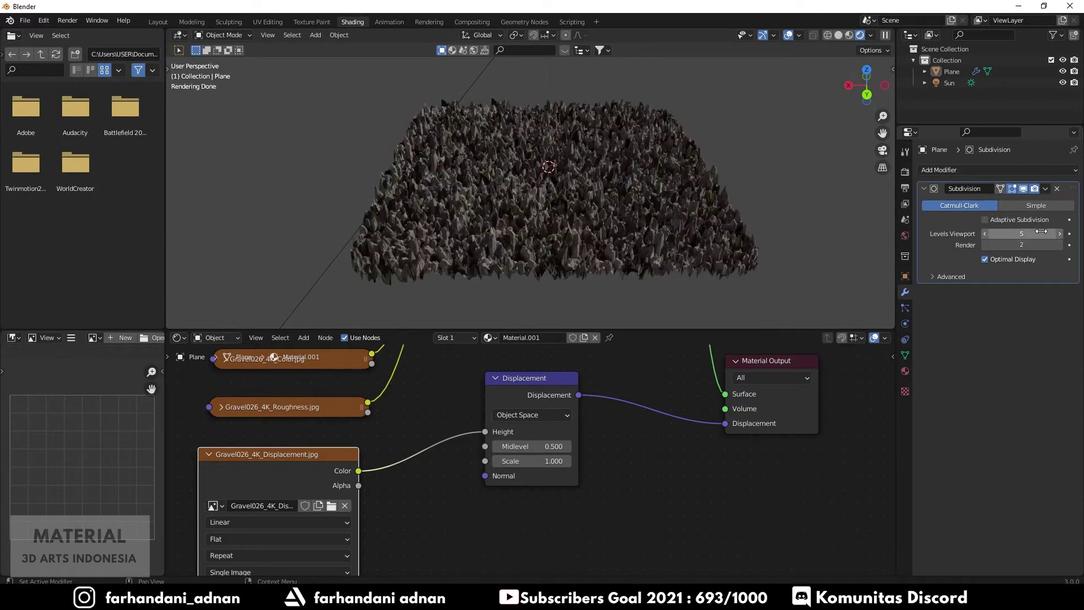
scroll(701, 177, up, 3)
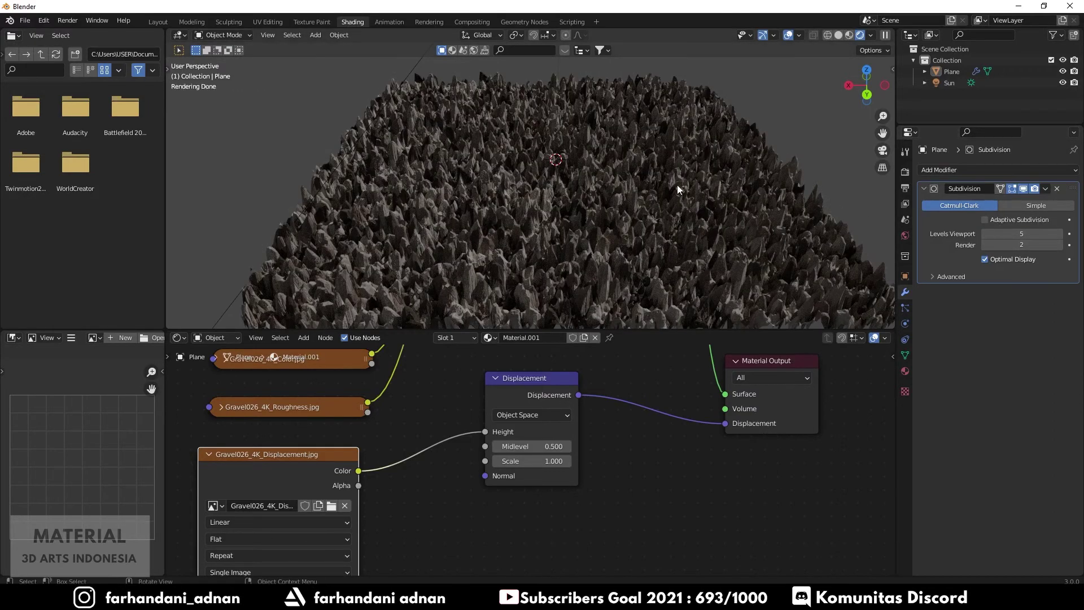
mouse_move(677, 184)
middle_down()
mouse_move(676, 165)
mouse_move(619, 188)
middle_up()
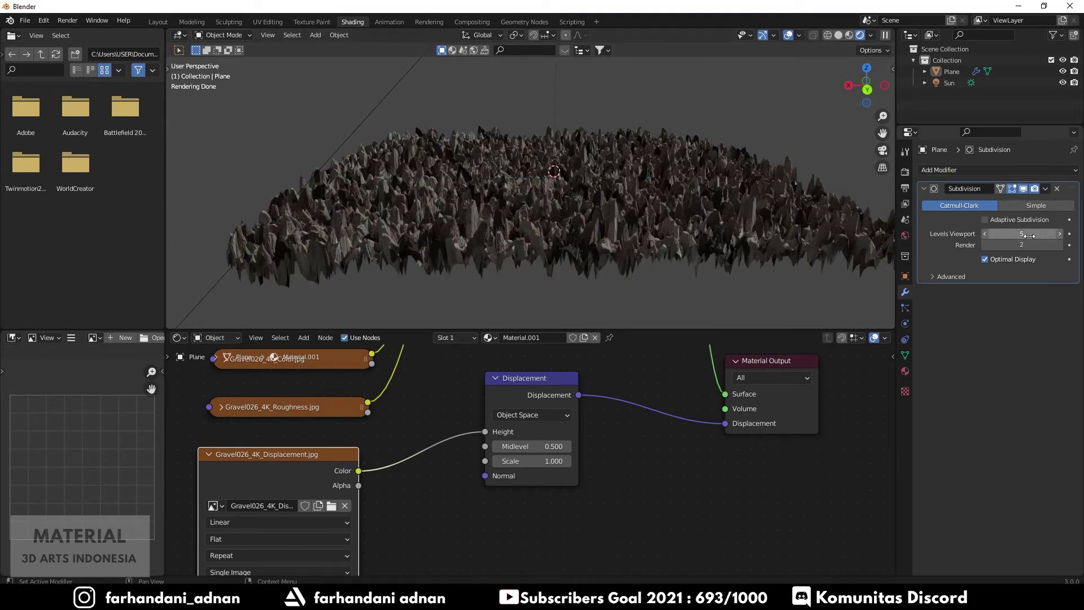
drag(1020, 233, 1034, 234)
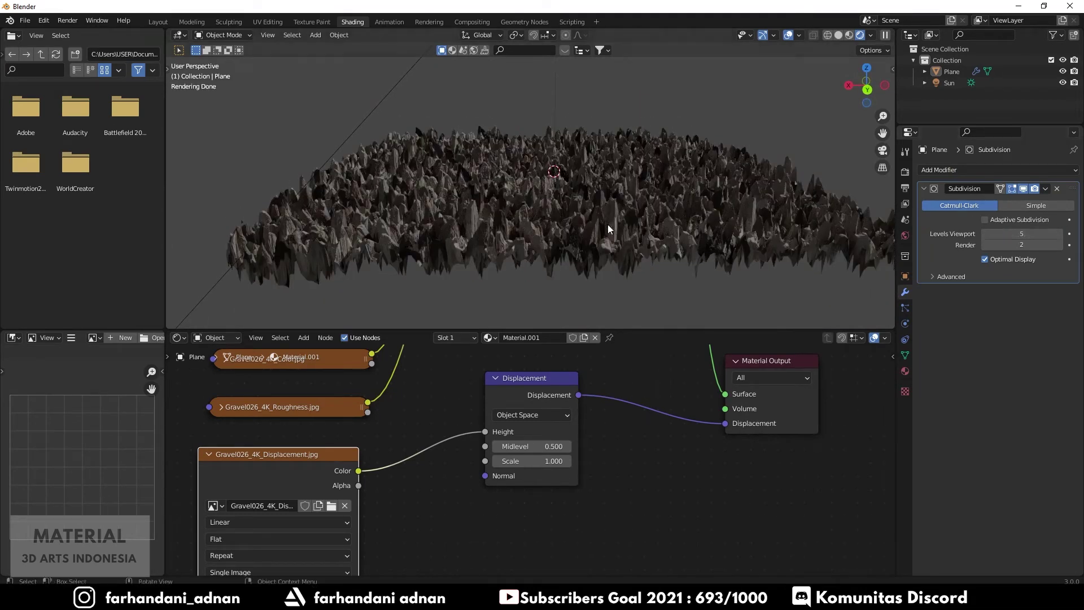
mouse_move(581, 199)
middle_down()
mouse_move(584, 216)
mouse_move(606, 180)
mouse_move(552, 194)
mouse_move(602, 192)
middle_up()
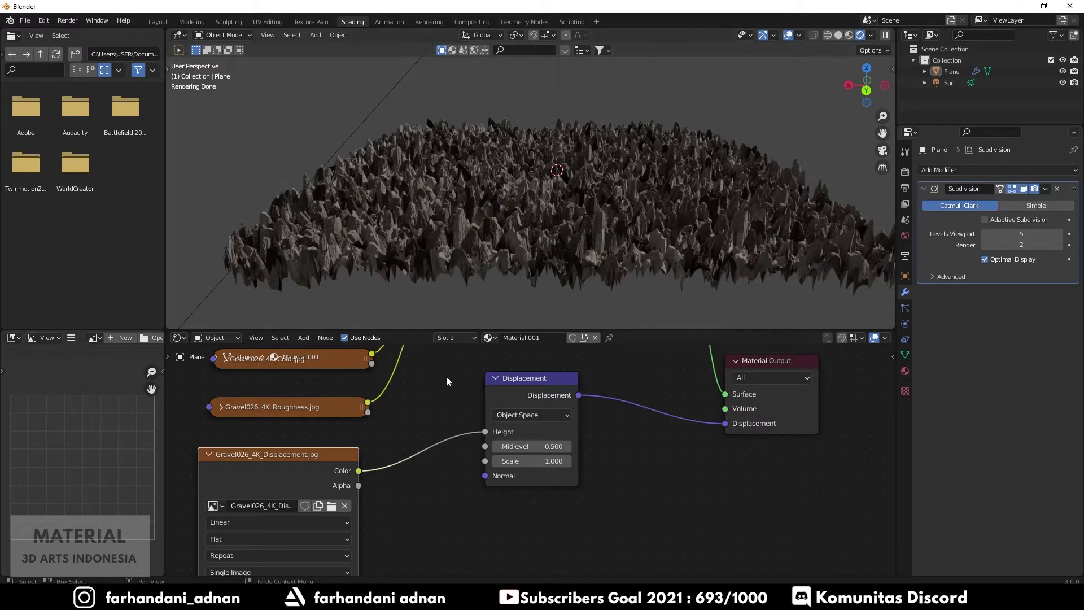
- Make room and insert a Math node on the image-to-Height displacement link
scroll(467, 385, down, 2)
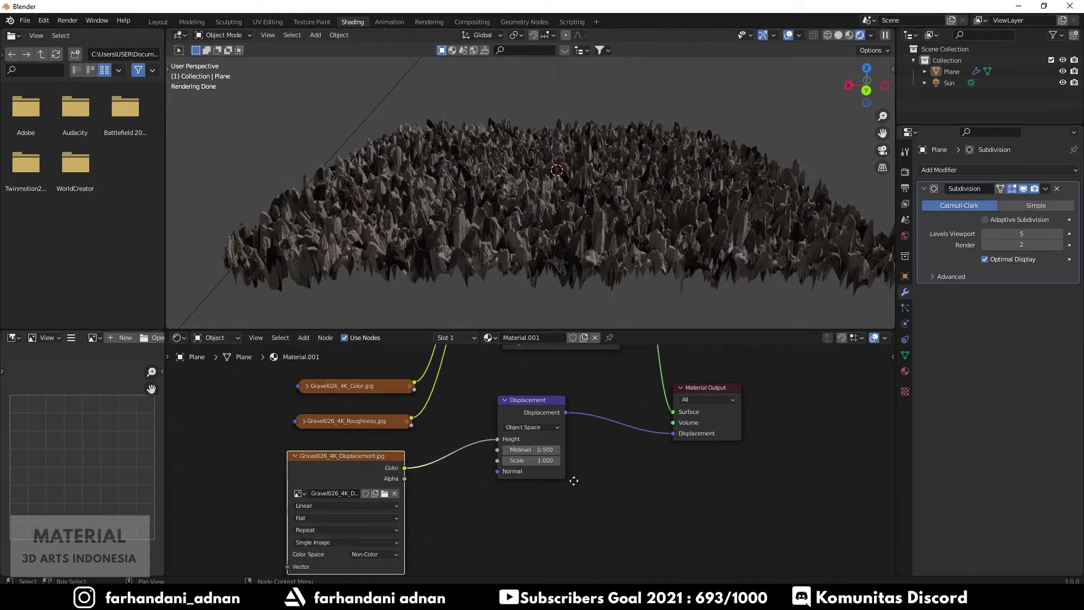
middle_drag(572, 483, 592, 465)
drag(362, 438, 331, 433)
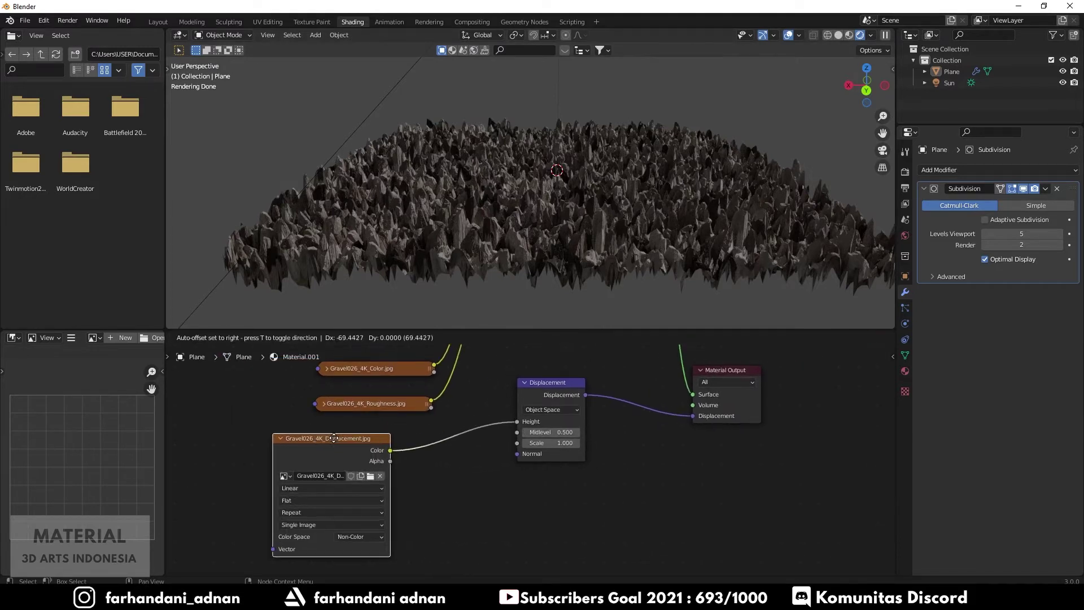
key(shift+a)
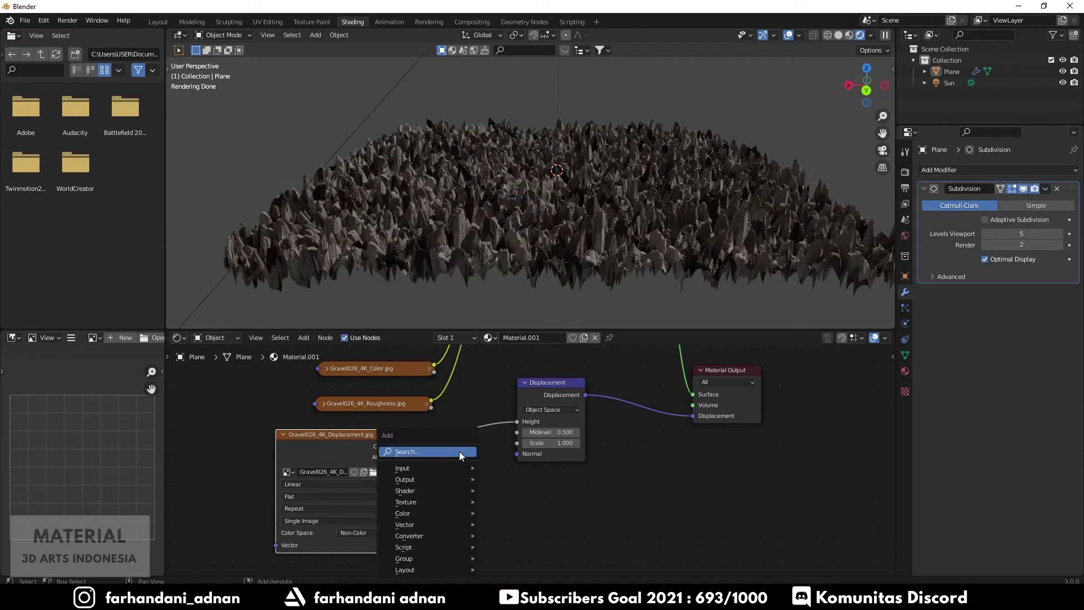
click(460, 452)
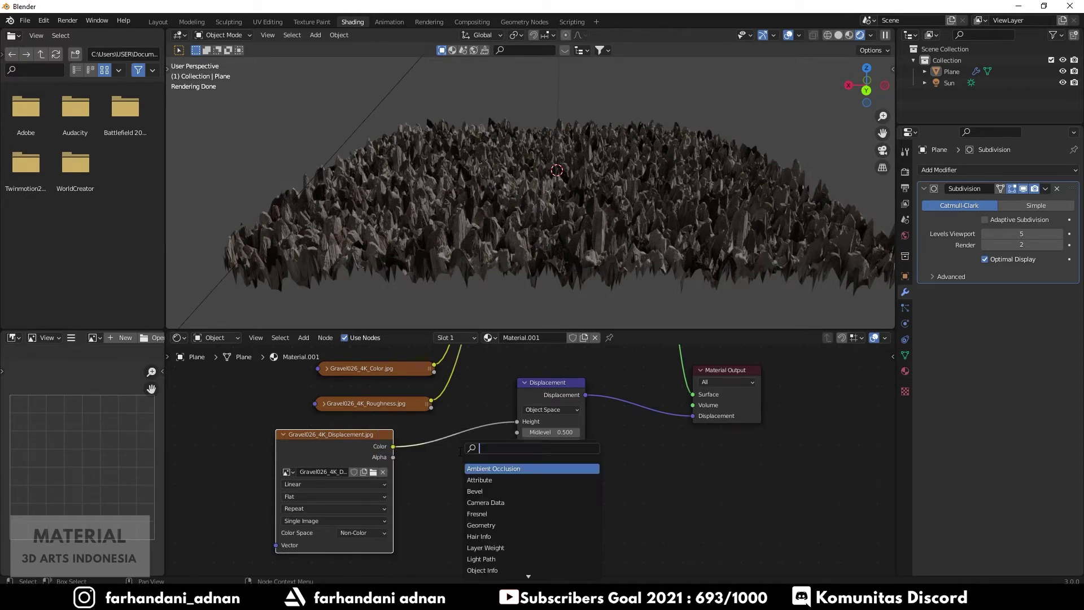
text(math)
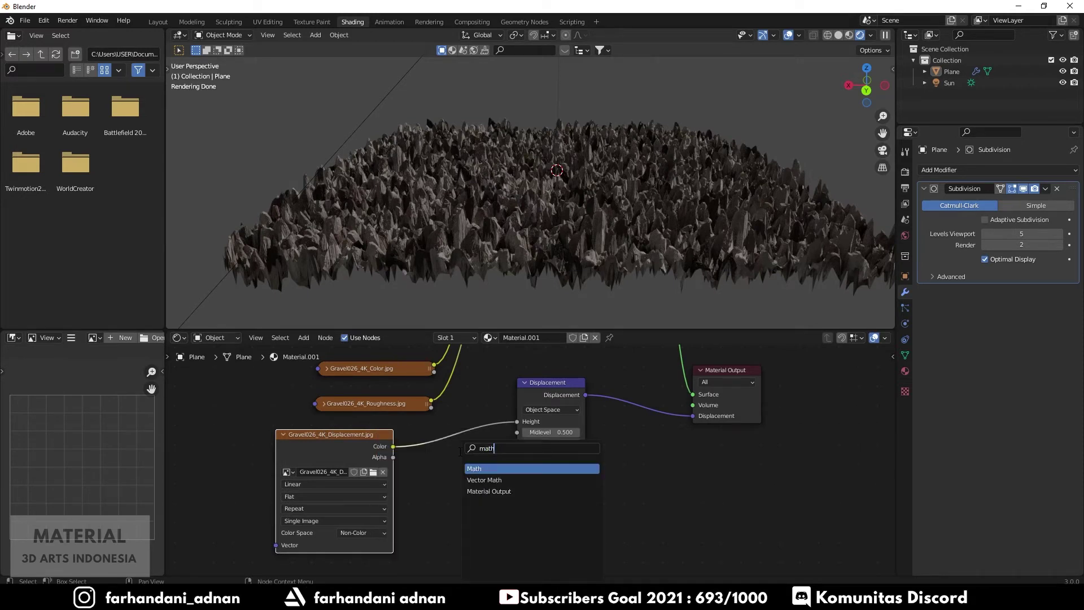
click(481, 469)
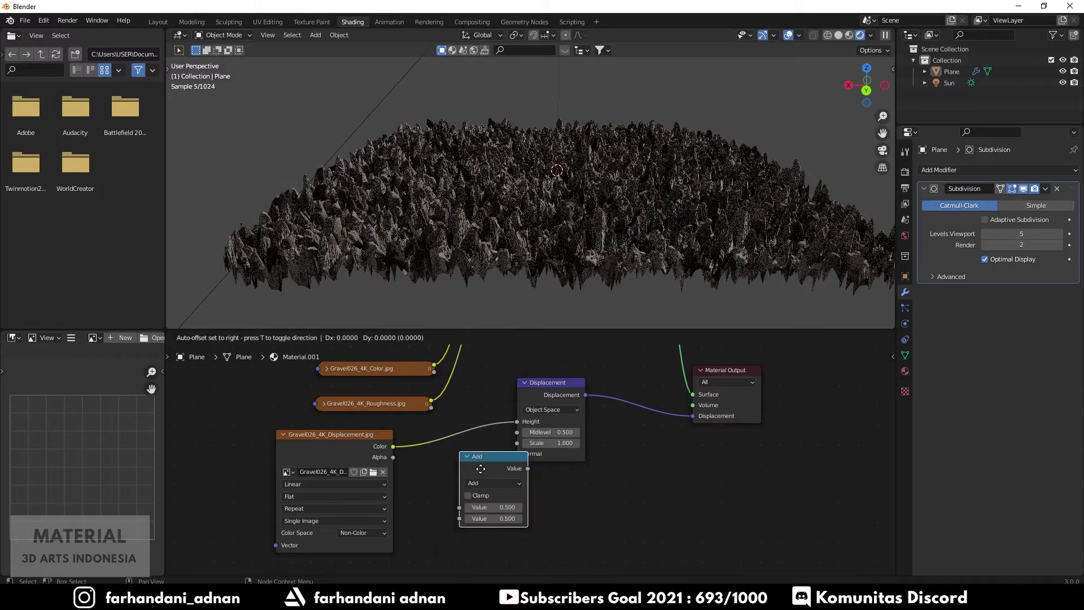
click(459, 430)
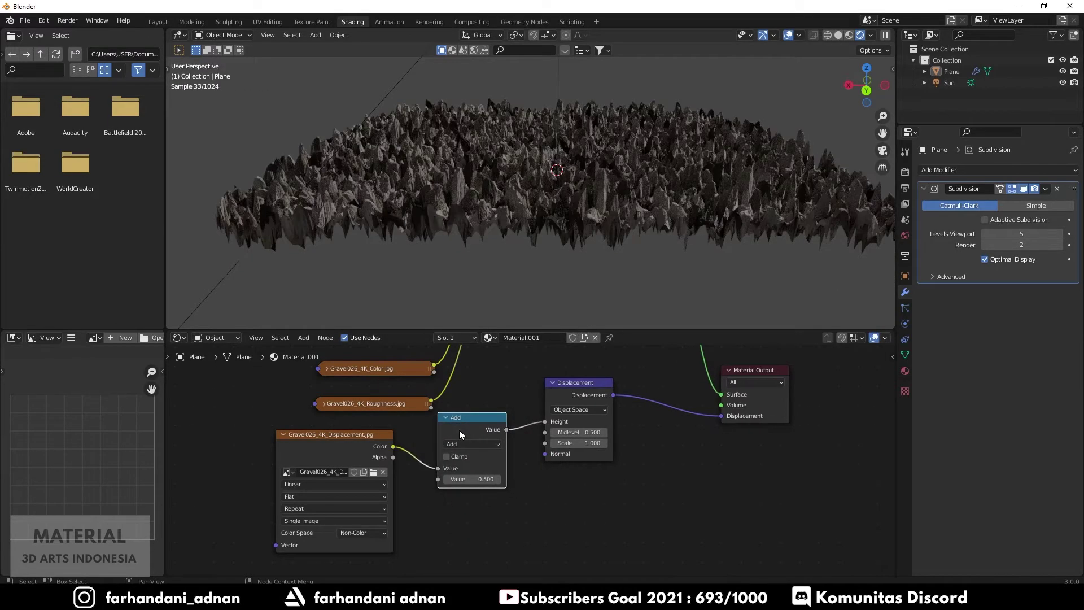
- Set the Math node to Multiply with a value of 0.2, after briefly trying 0.1
click(450, 445)
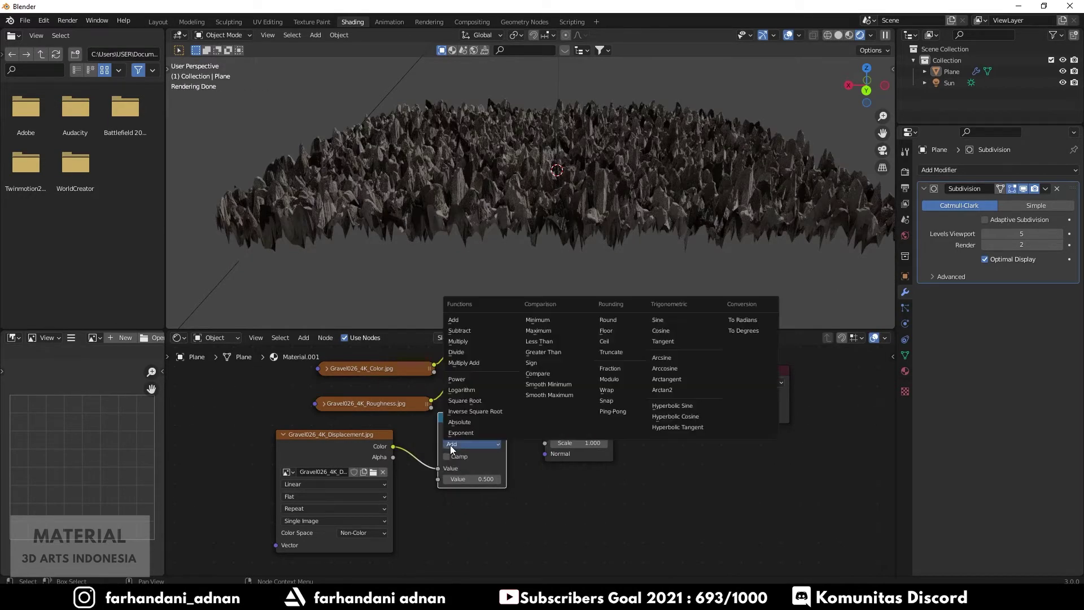
click(473, 341)
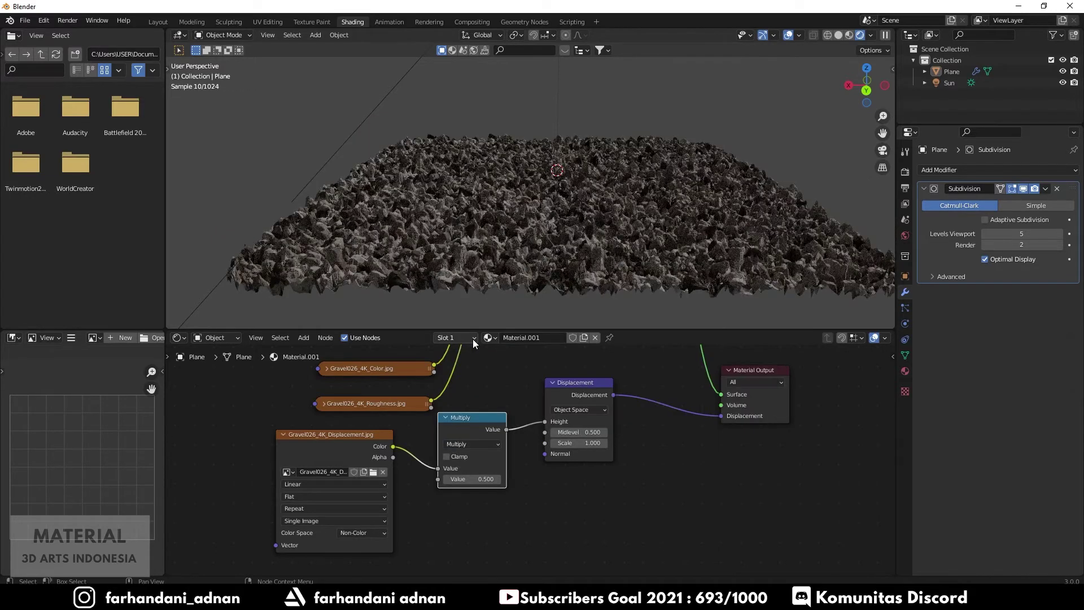
click(484, 479)
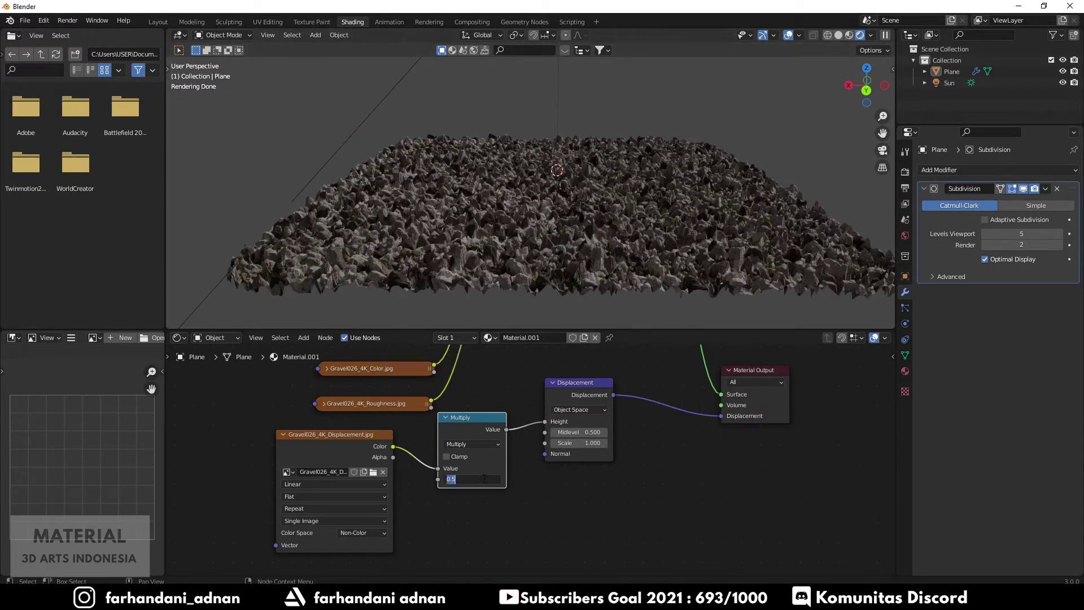
text(.2)
key(Return)
click(476, 479)
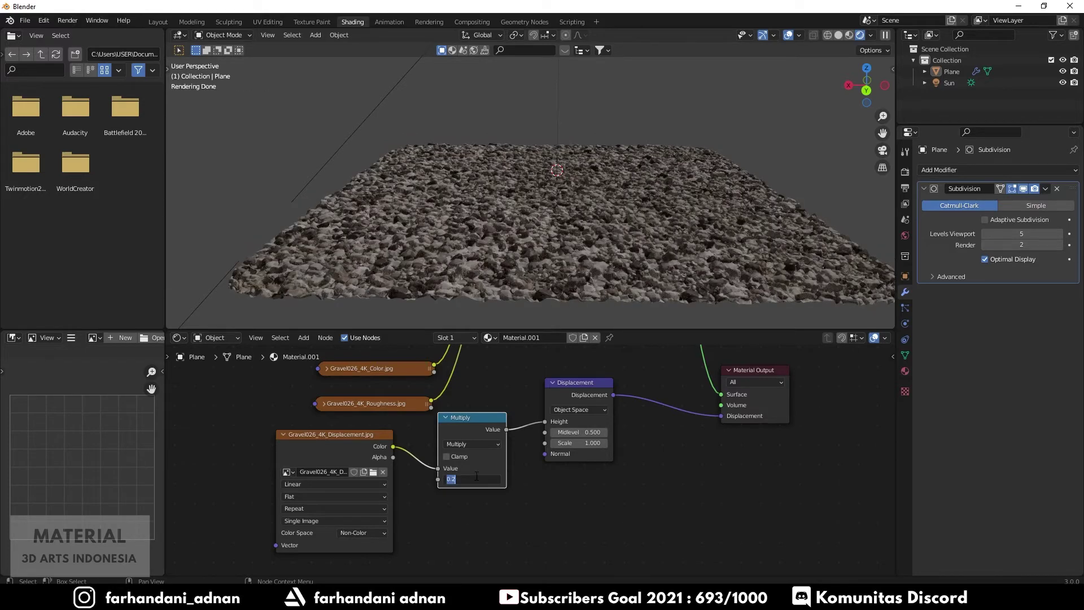
text(.1)
key(Return)
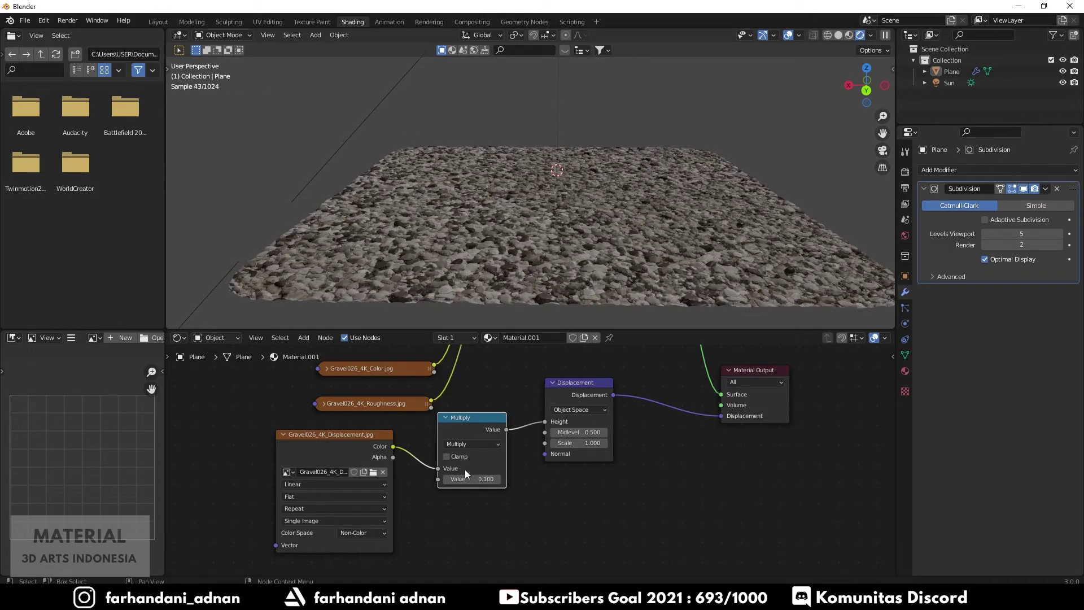
click(465, 477)
text(.2)
key(Return)
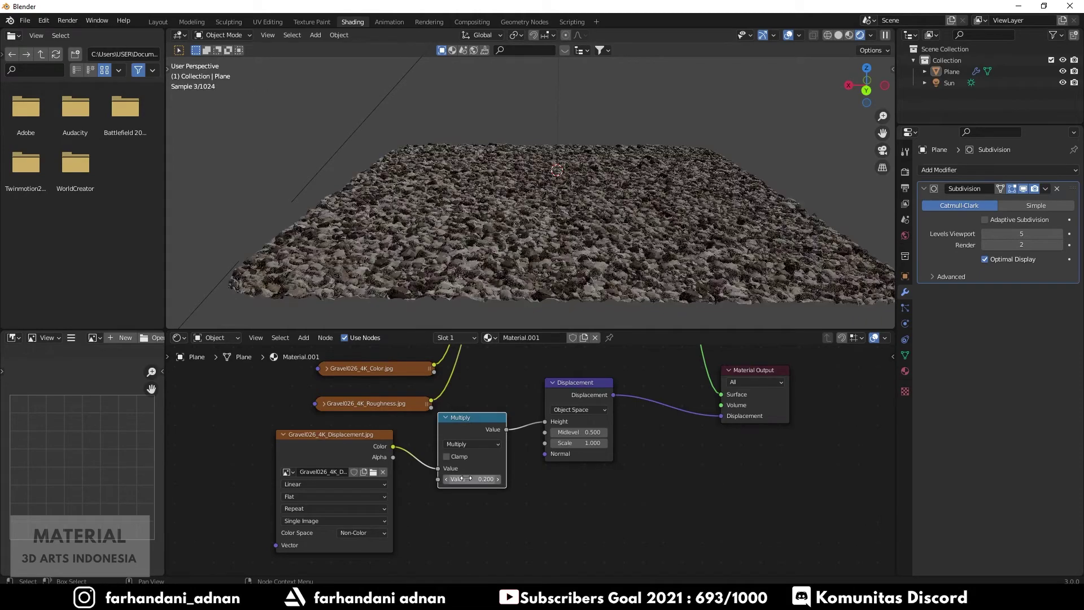
- Orbit close to the gravel and set the Subdivision modifier's Render levels to 5
click(835, 253)
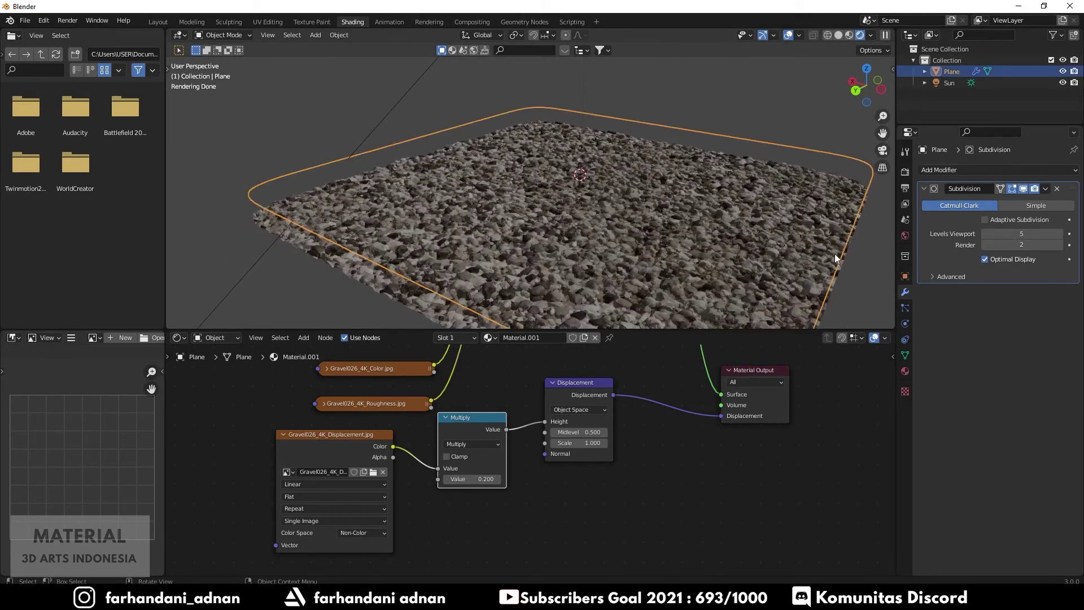
mouse_move(835, 253)
middle_down()
mouse_move(574, 196)
mouse_move(760, 256)
mouse_move(606, 215)
mouse_move(556, 141)
middle_up()
key(alt+a)
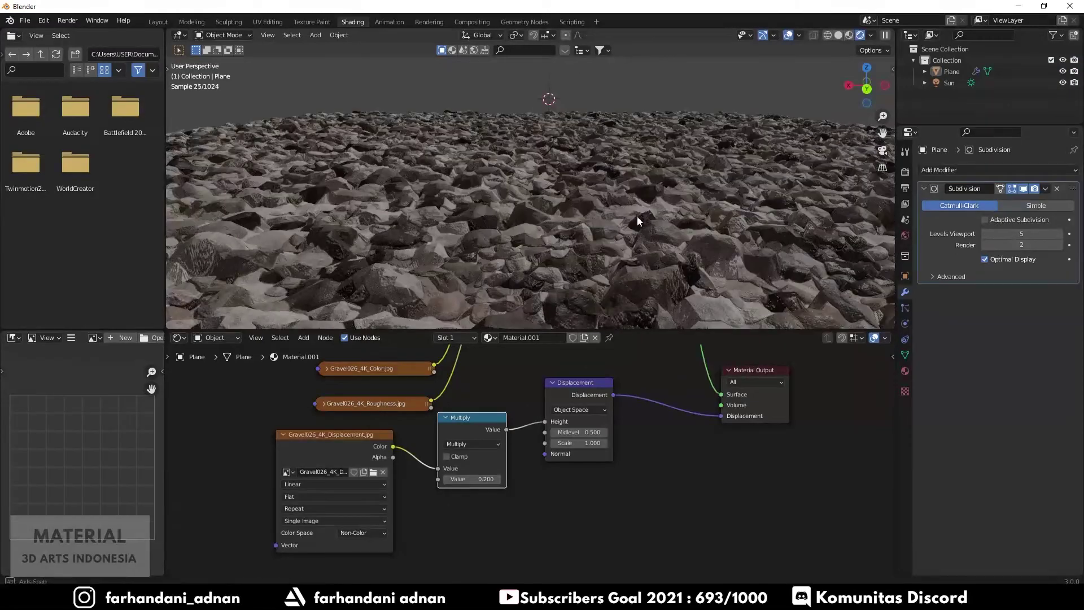
middle_drag(637, 216, 636, 222)
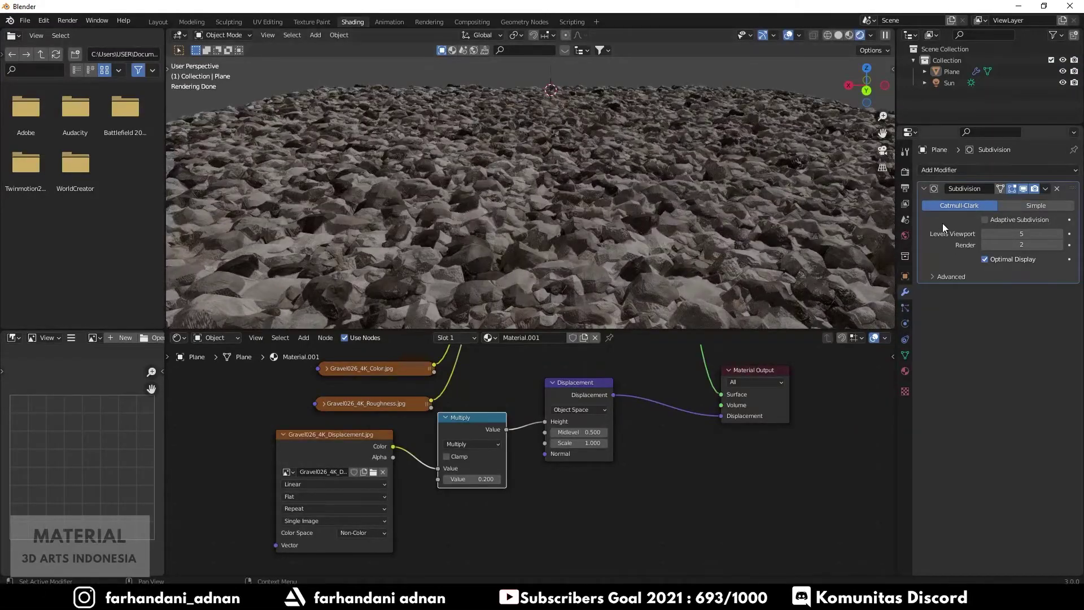
click(1009, 244)
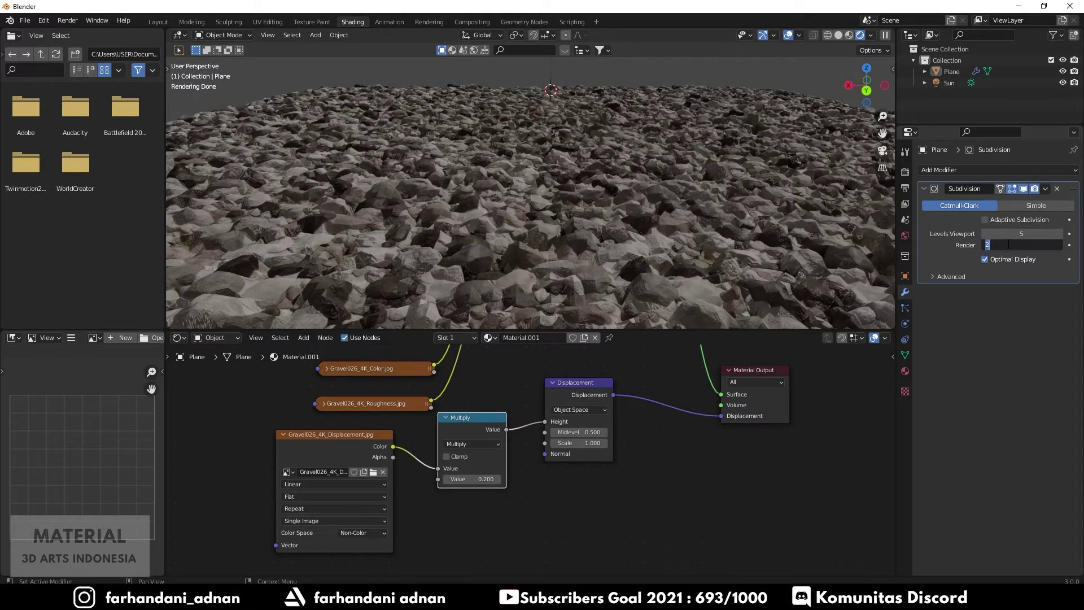
text(5)
key(Return)
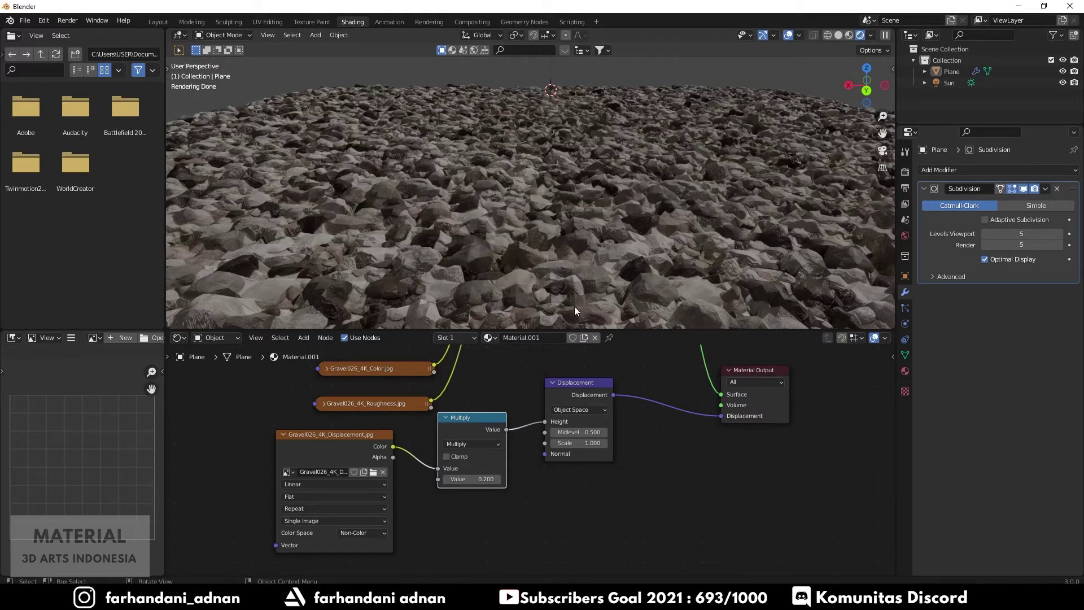
- Move the Multiply and Displacement nodes left, close beside the image node
drag(594, 398, 589, 428)
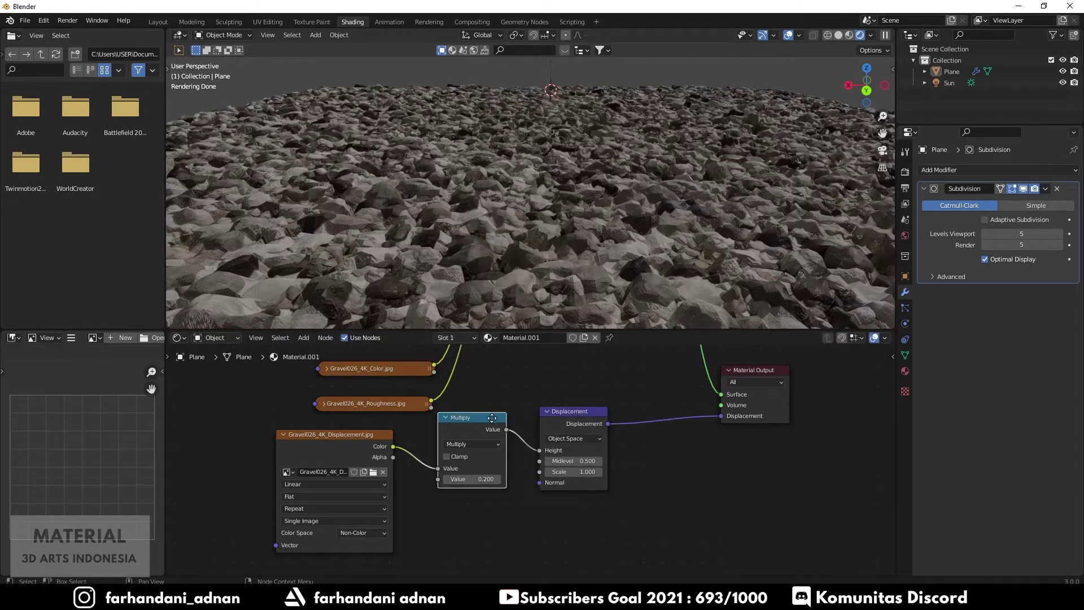
drag(492, 418, 458, 436)
drag(572, 422, 536, 430)
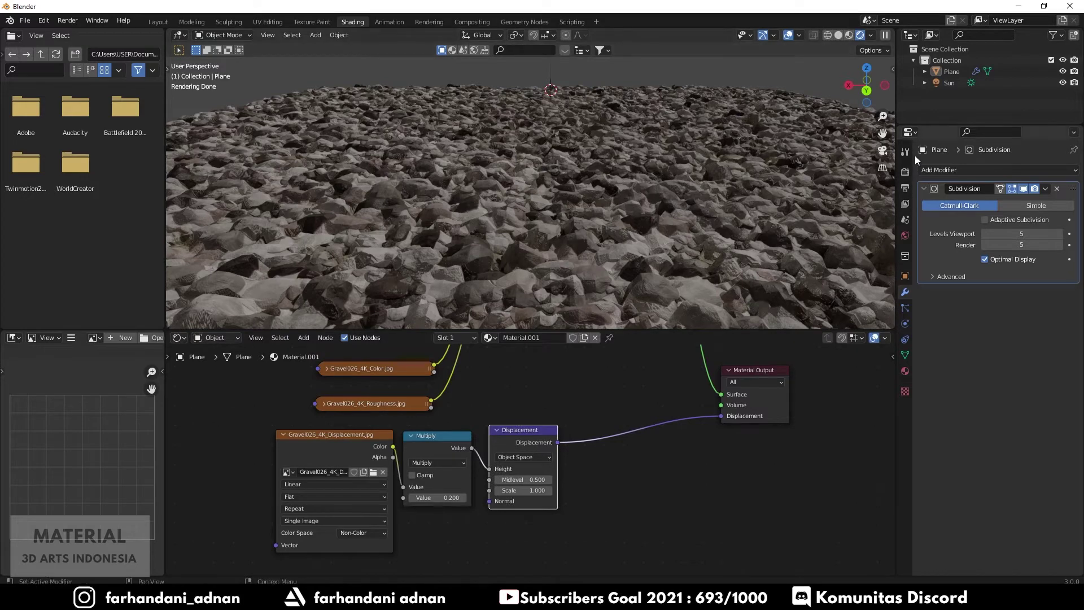
click(905, 174)
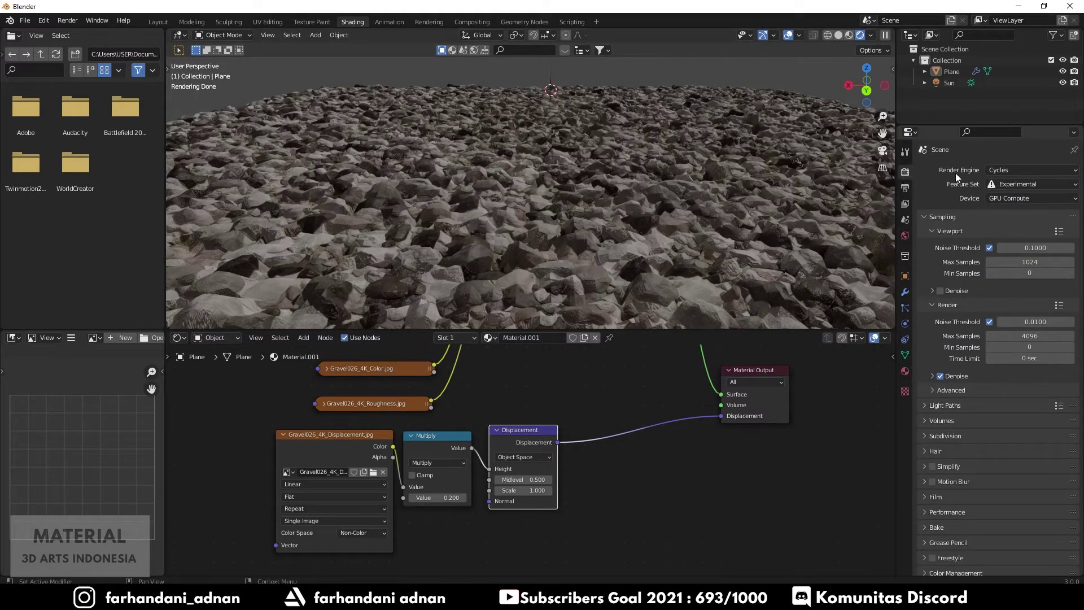
click(1005, 188)
click(1007, 194)
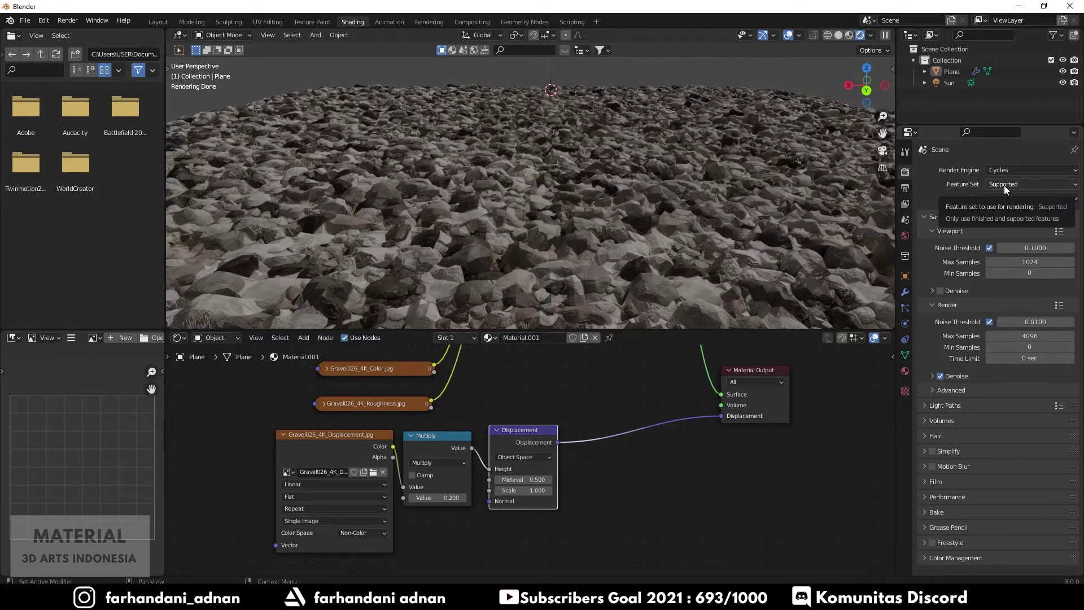
click(1004, 186)
click(1007, 208)
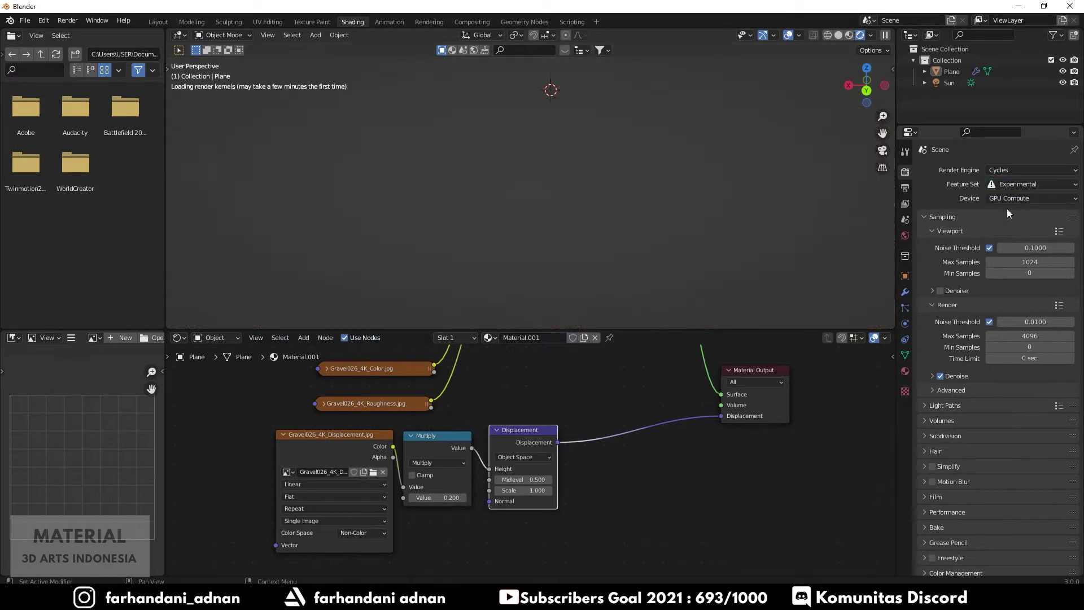
click(906, 292)
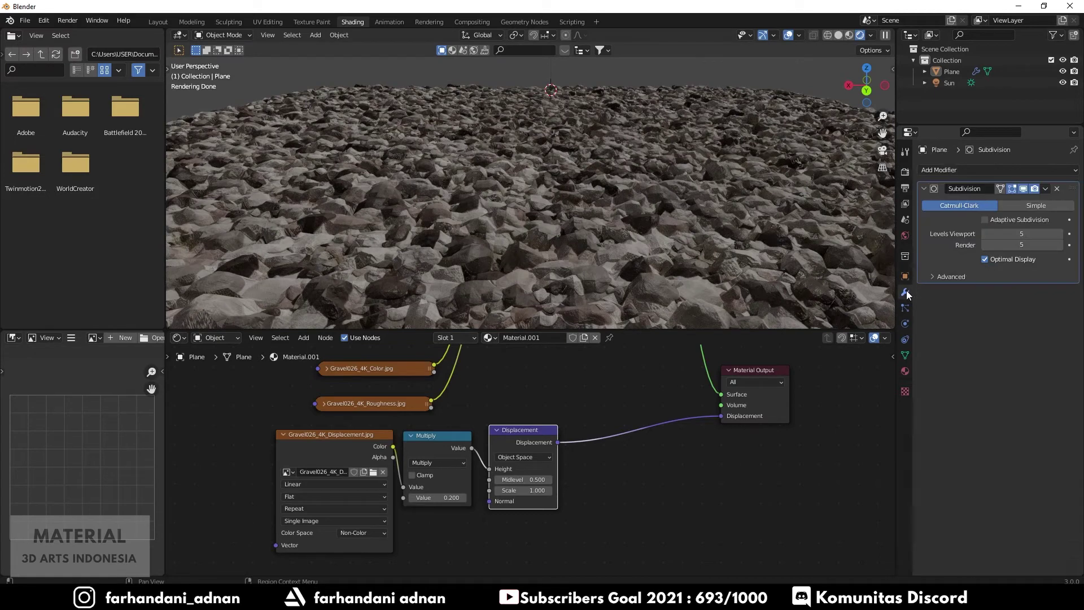
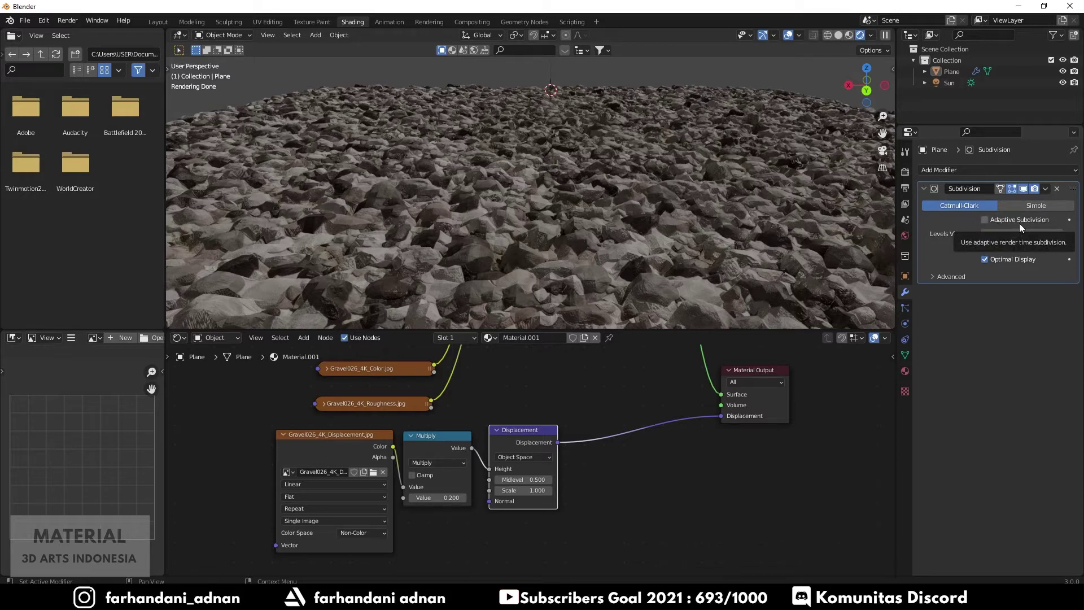
- Enable Adaptive Subdivision on the plane's Subdivision modifier, using a 5.00 dicing scale
click(986, 221)
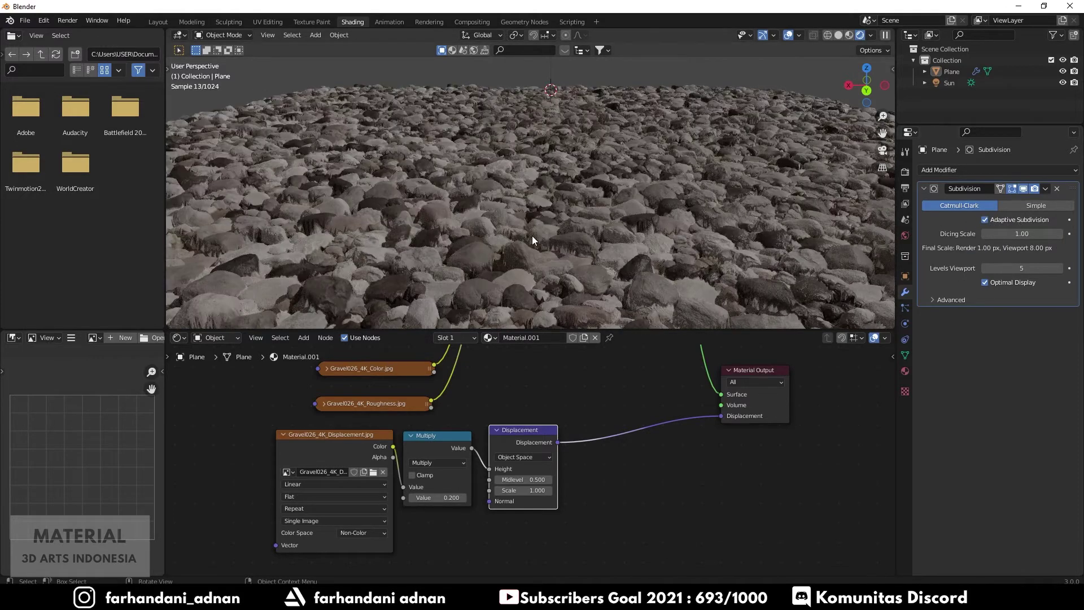
mouse_move(615, 238)
middle_down()
mouse_move(564, 247)
mouse_move(635, 249)
mouse_move(541, 245)
mouse_move(563, 237)
mouse_move(553, 234)
middle_up()
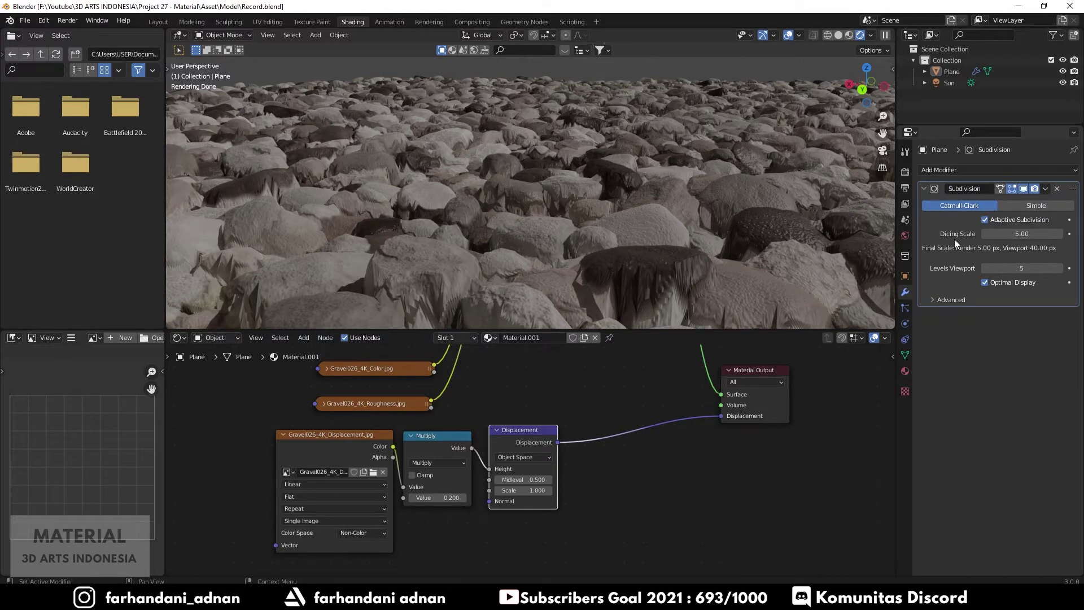
- Try a Dicing Scale of 8 on the adaptive subdivision
scroll(509, 232, down, 3)
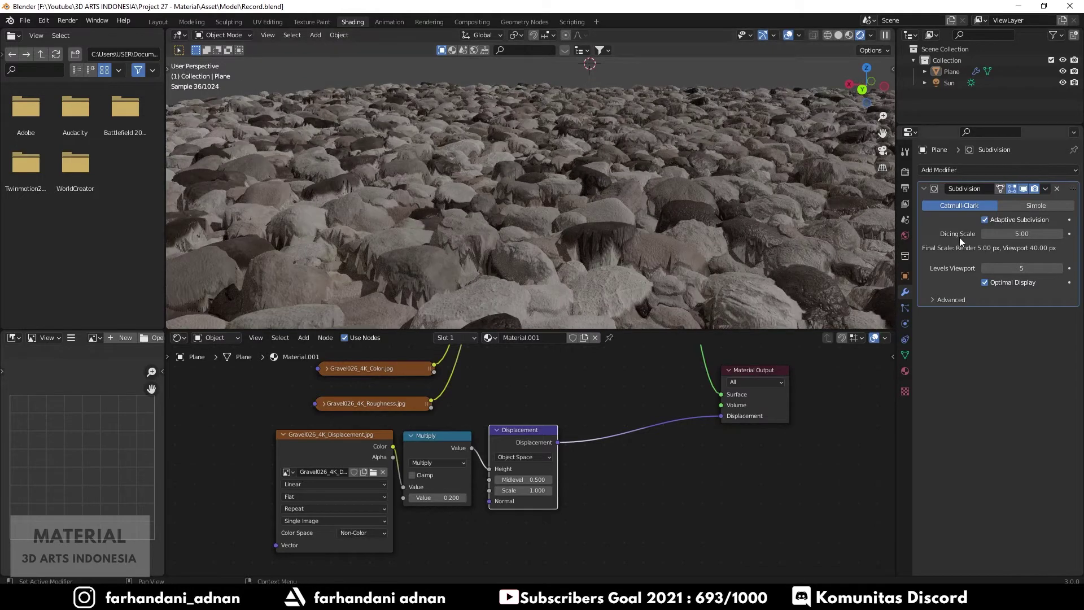
click(1032, 232)
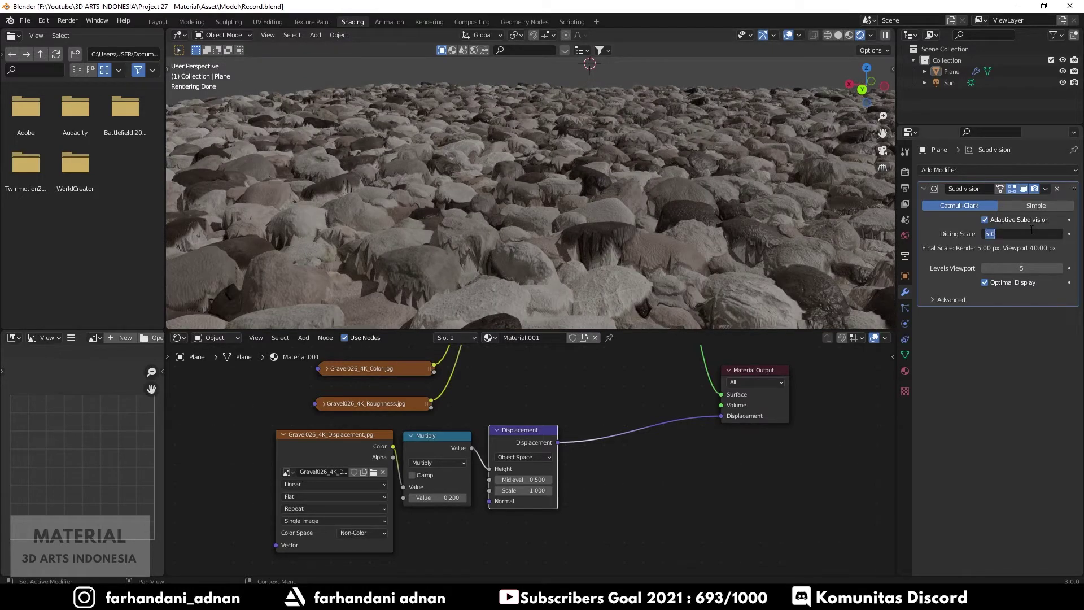
text(8)
key(Return)
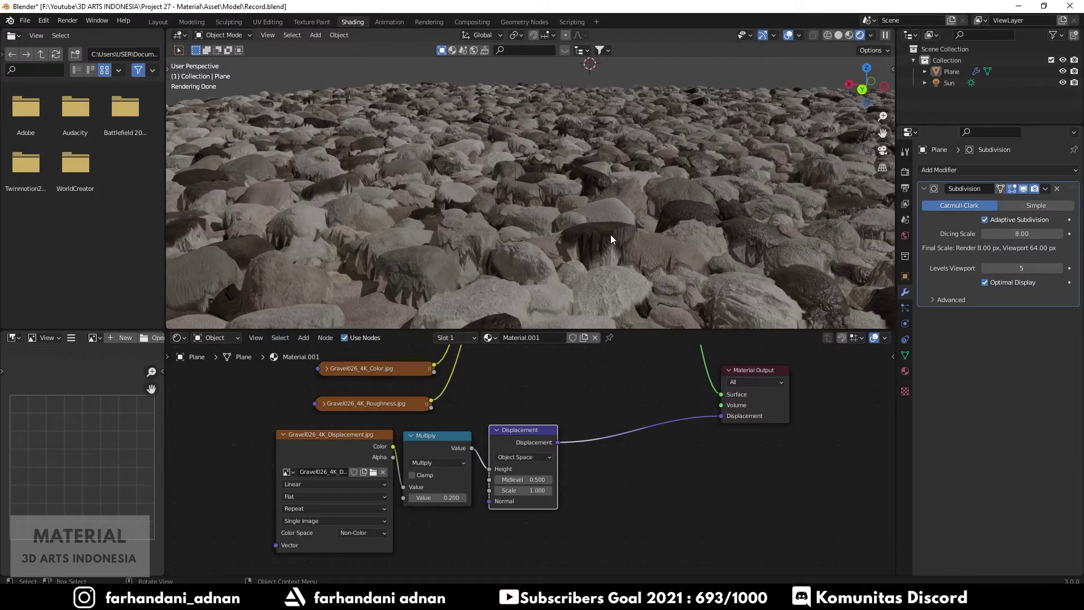
middle_drag(607, 236, 561, 236)
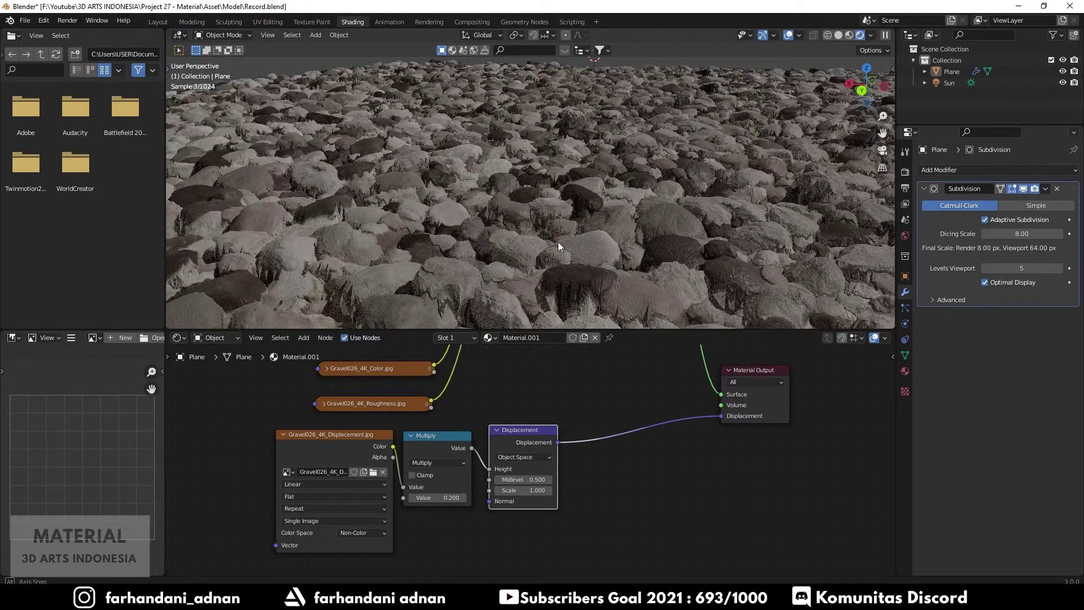
- Lower the Dicing Scale to 1.00 for finer rock detail
scroll(558, 236, up, 2)
scroll(559, 232, up, 2)
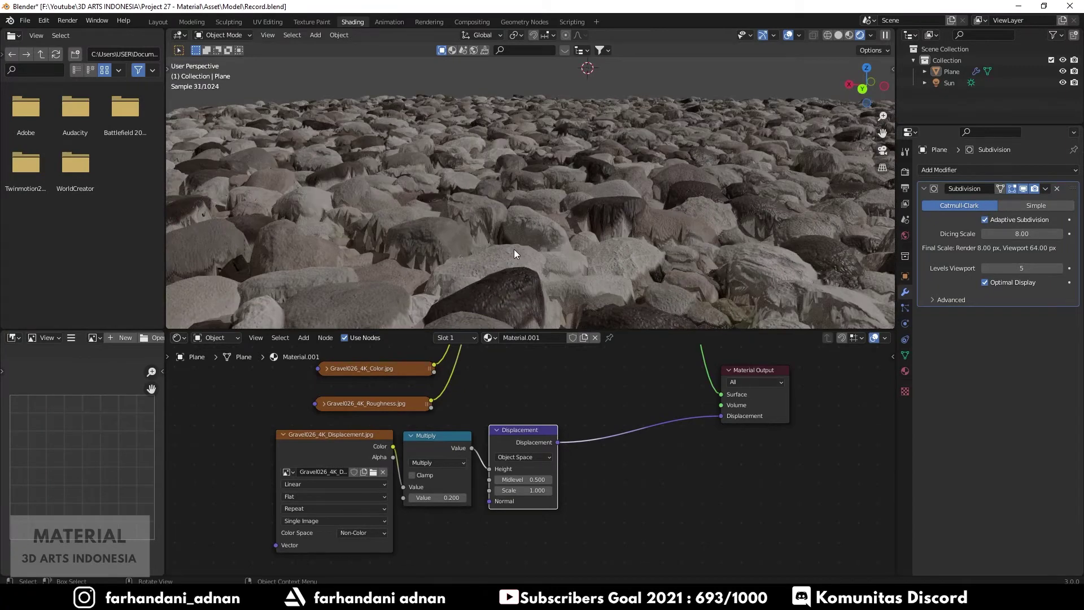
scroll(514, 249, up, 1)
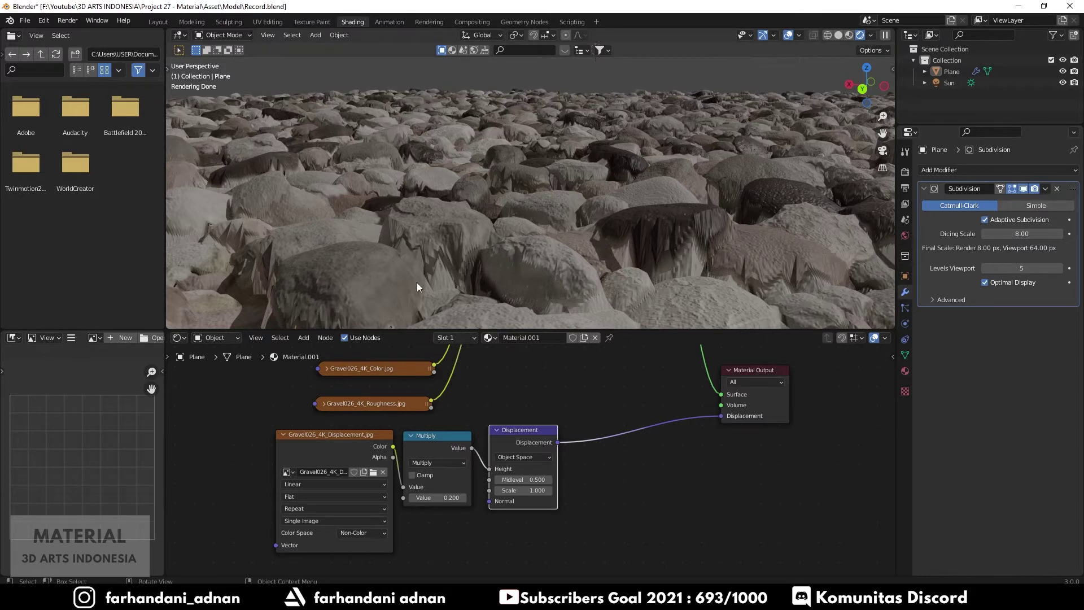
click(1016, 234)
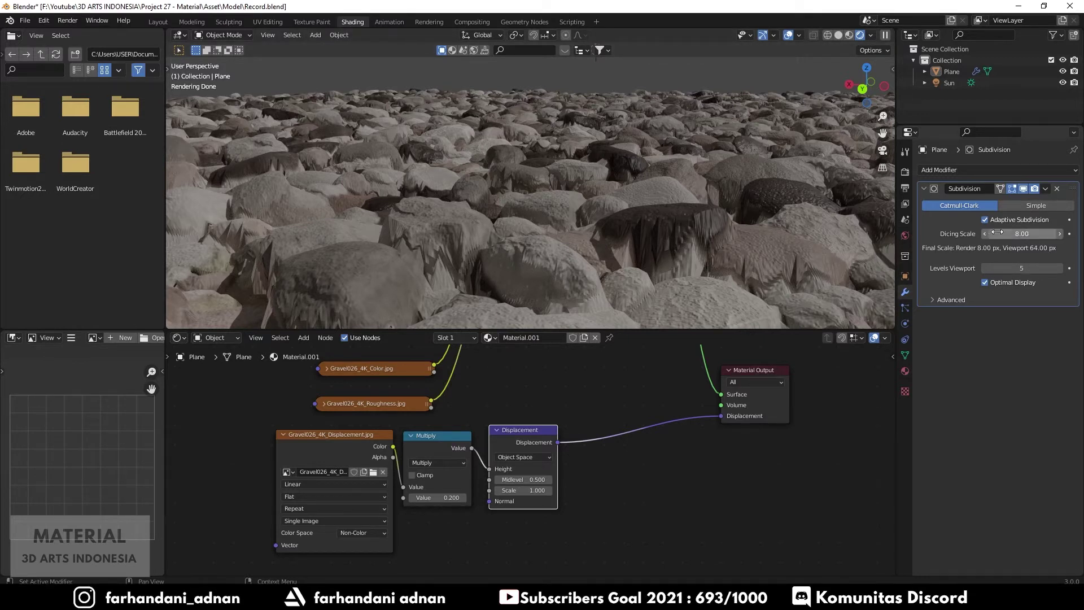
text(1)
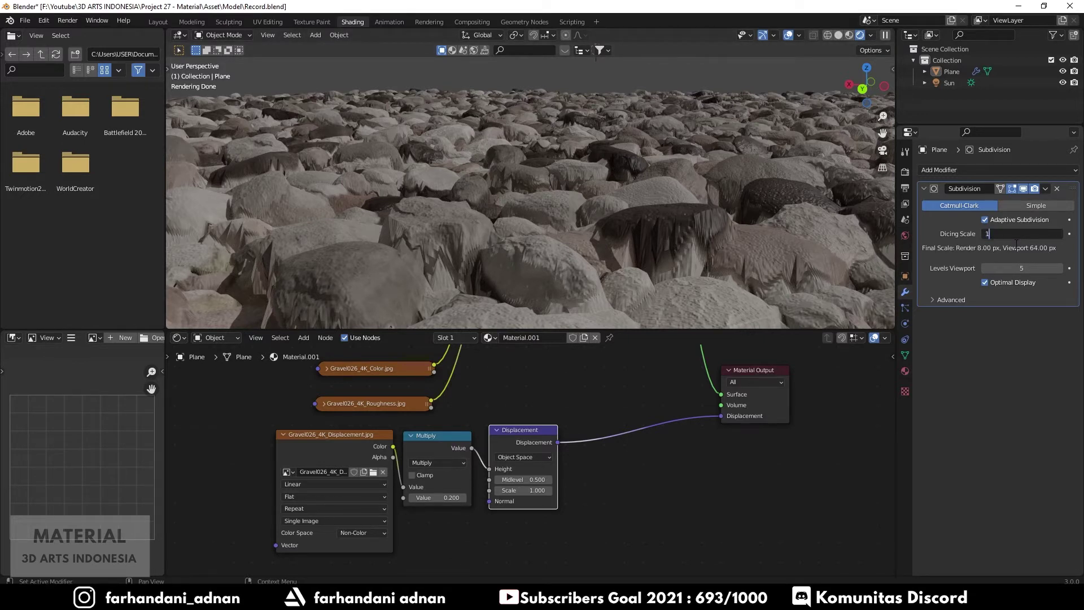
key(Return)
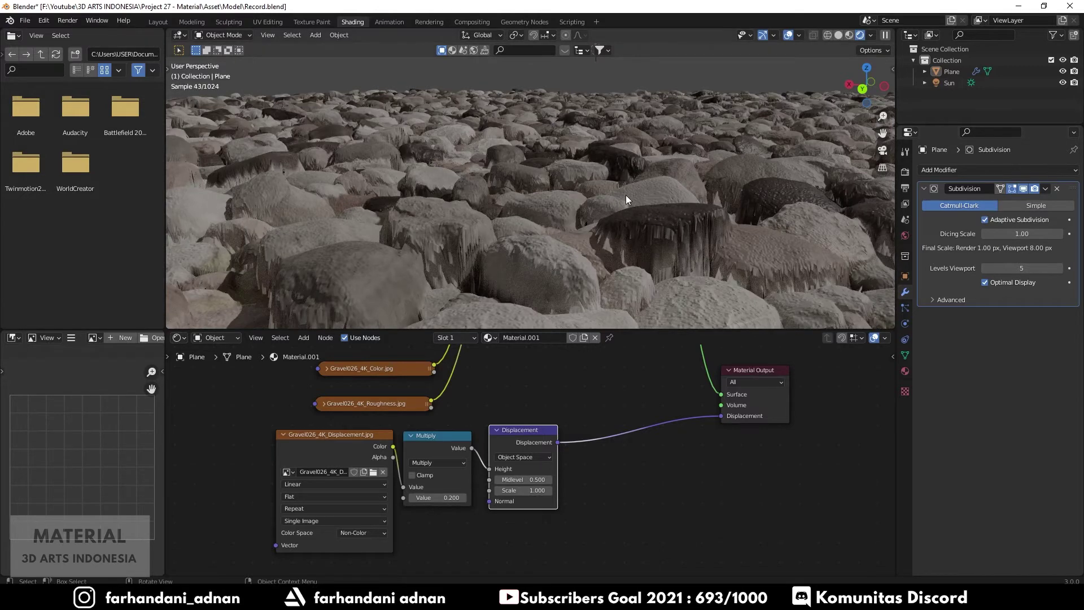
middle_drag(626, 195, 620, 214)
- Collapse the Subdivision modifier and show the Cycles render settings (Experimental, GPU Compute)
middle_drag(531, 201, 519, 214)
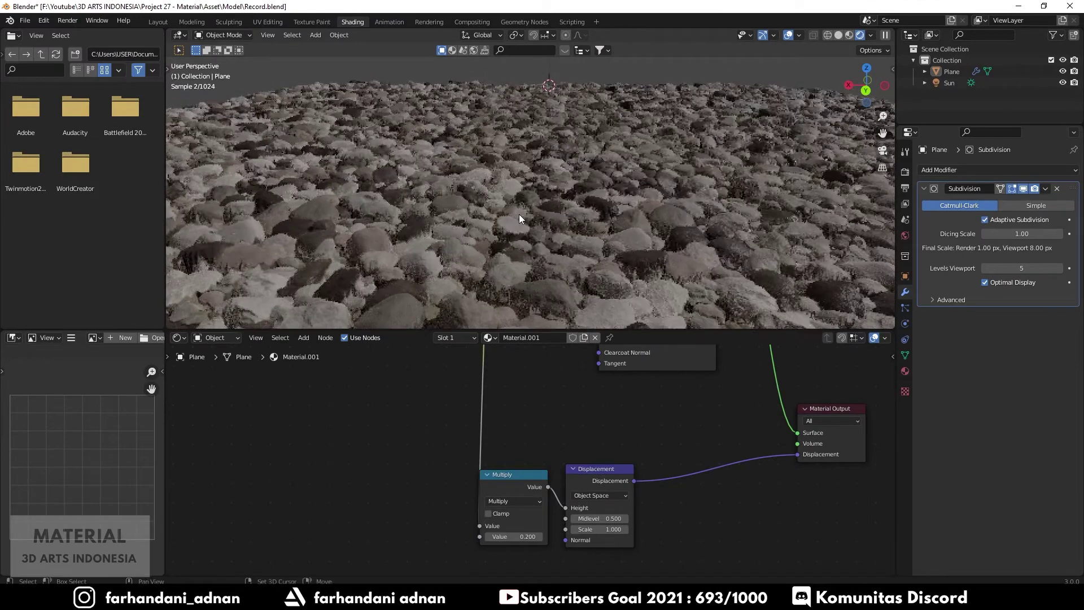
click(924, 187)
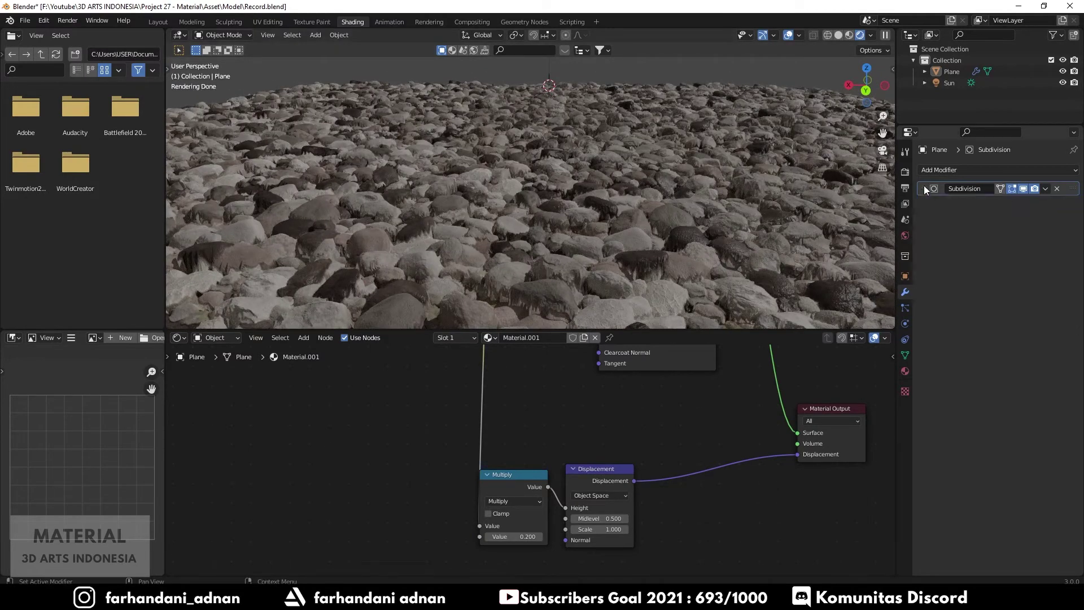
click(905, 172)
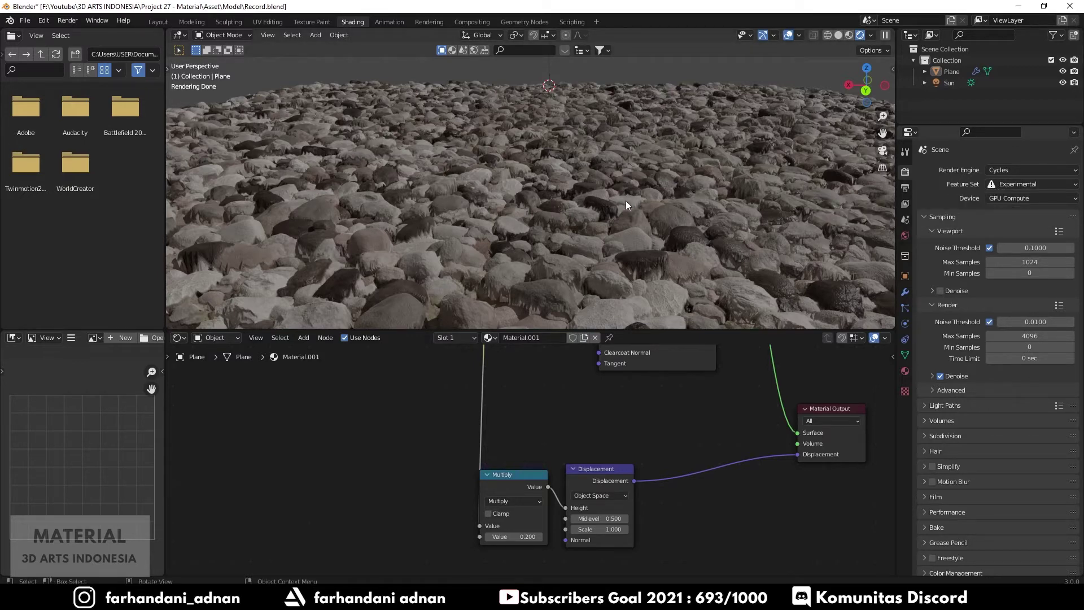
mouse_move(625, 201)
middle_down()
mouse_move(582, 205)
mouse_move(622, 214)
middle_up()
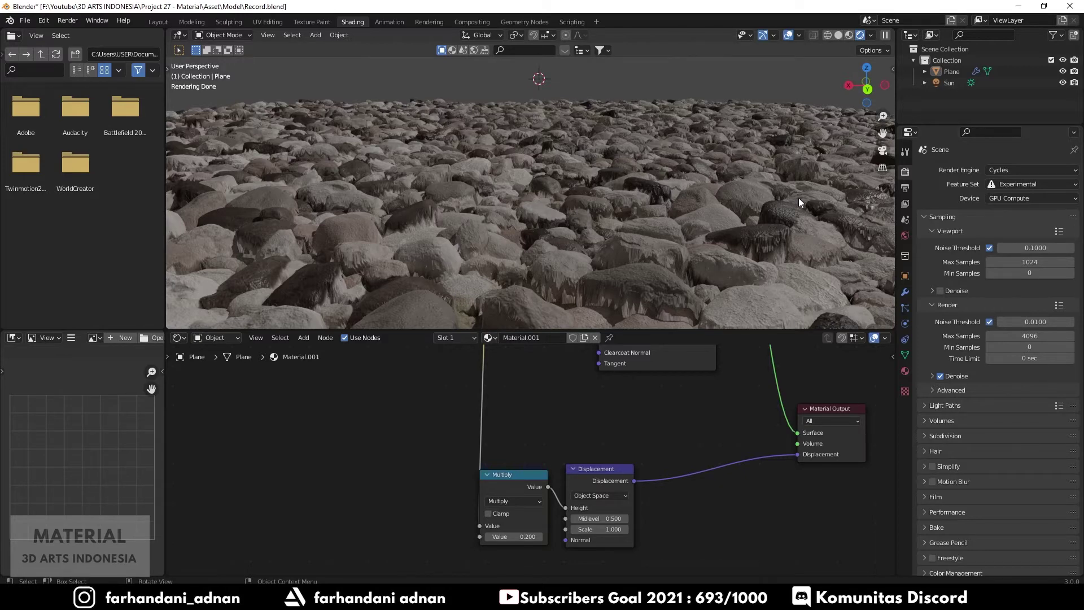
- Switch Cycles to the Supported feature set and expand the plane's Subdivision modifier
click(1009, 185)
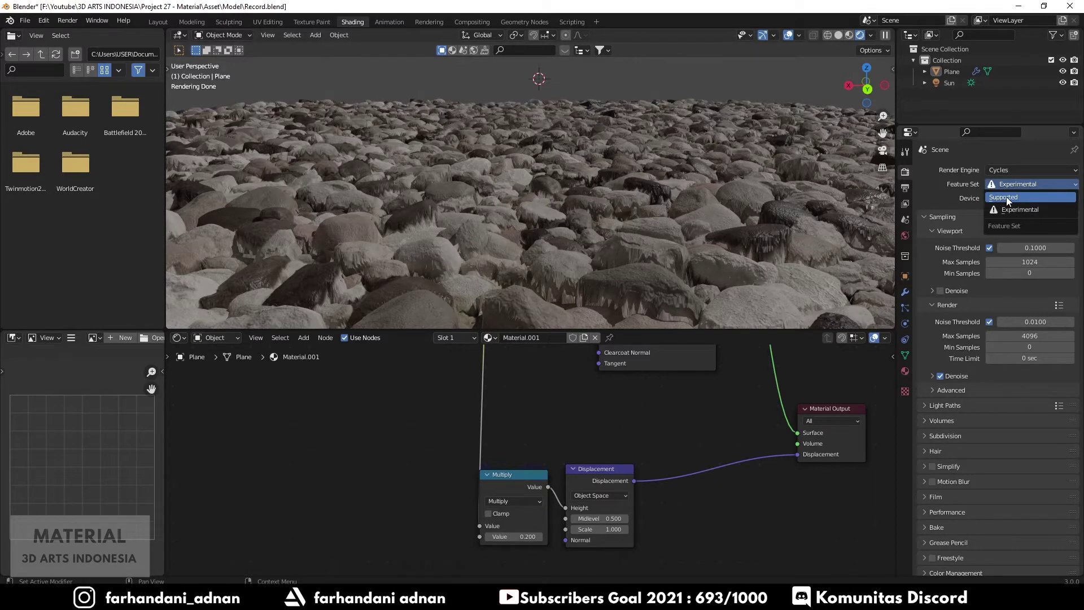
click(1007, 196)
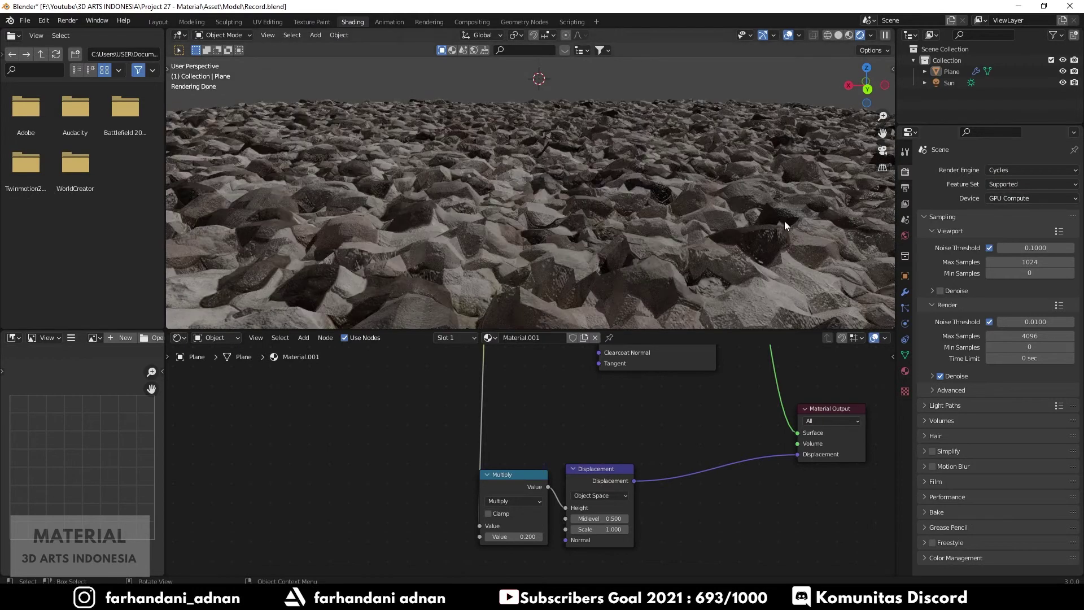
middle_drag(622, 222, 580, 209)
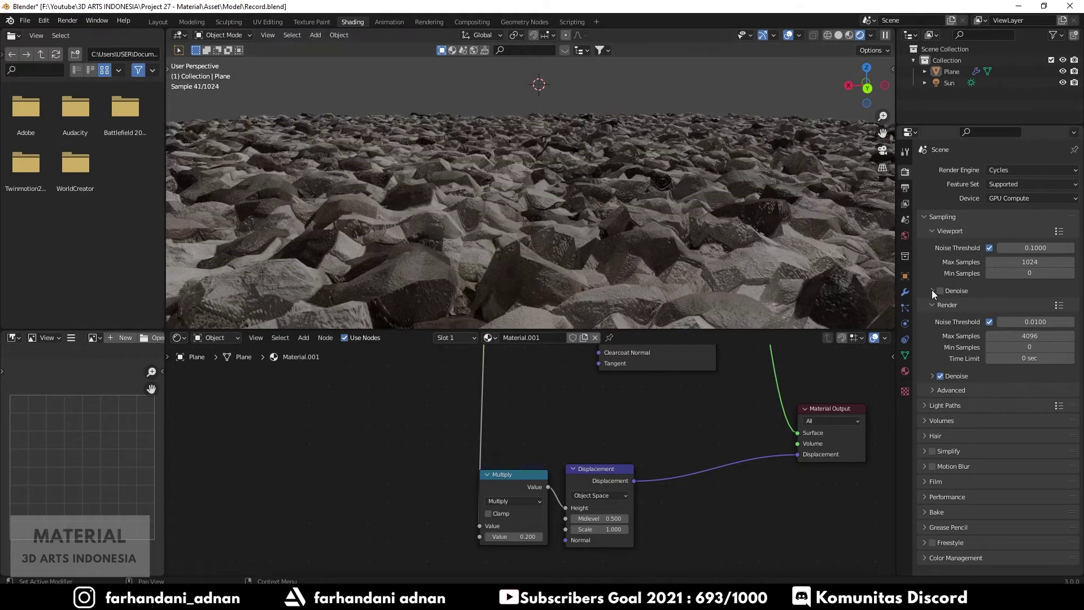
click(906, 291)
click(925, 190)
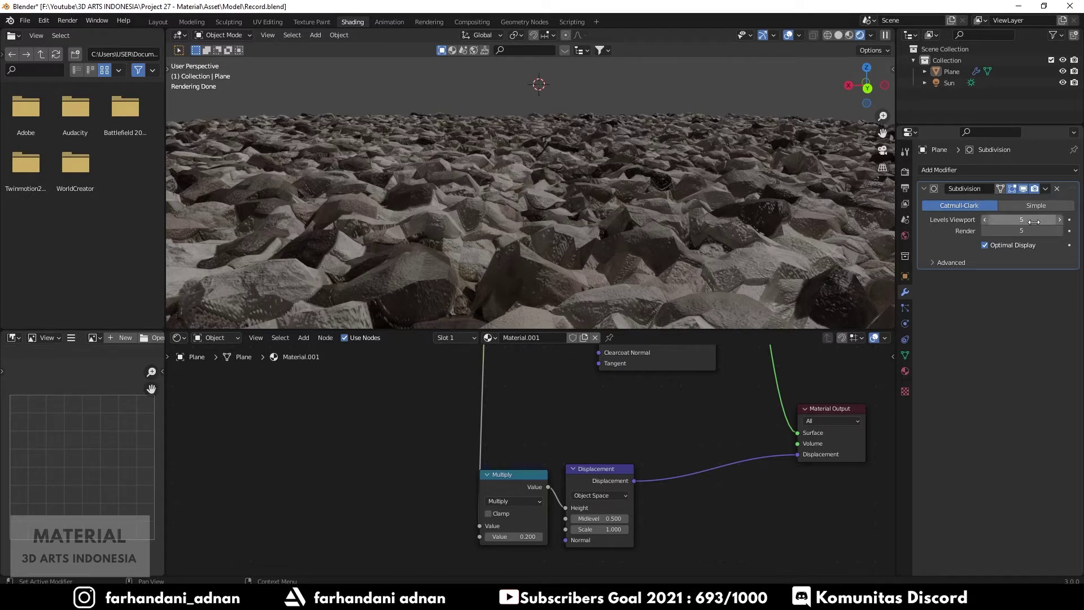
- Raise the Subdivision modifier's Levels Viewport to 8, leaving Render at 5
click(1017, 220)
text(8)
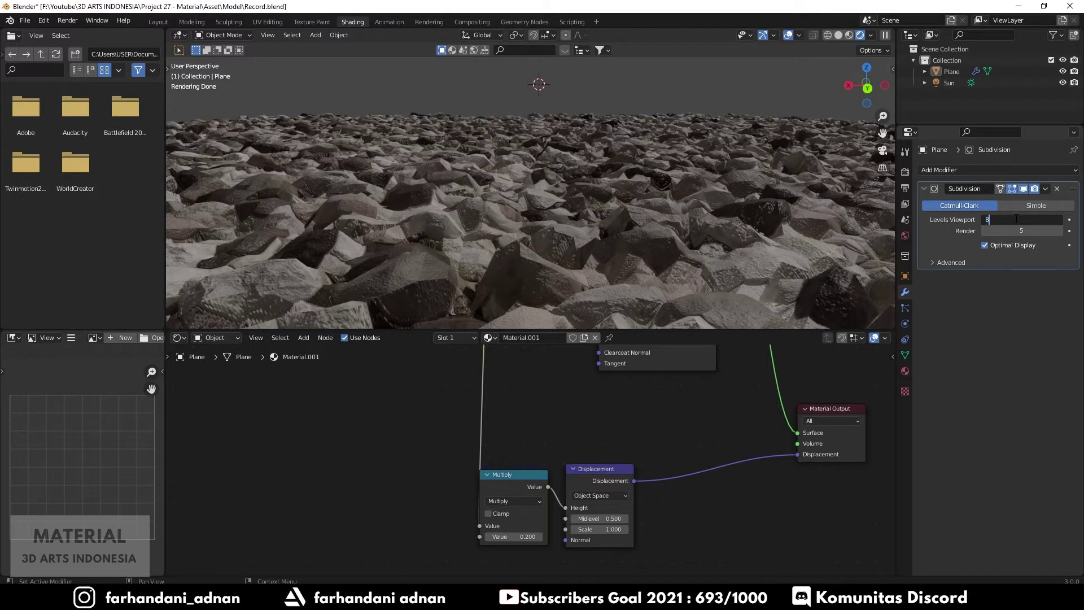
key(Escape)
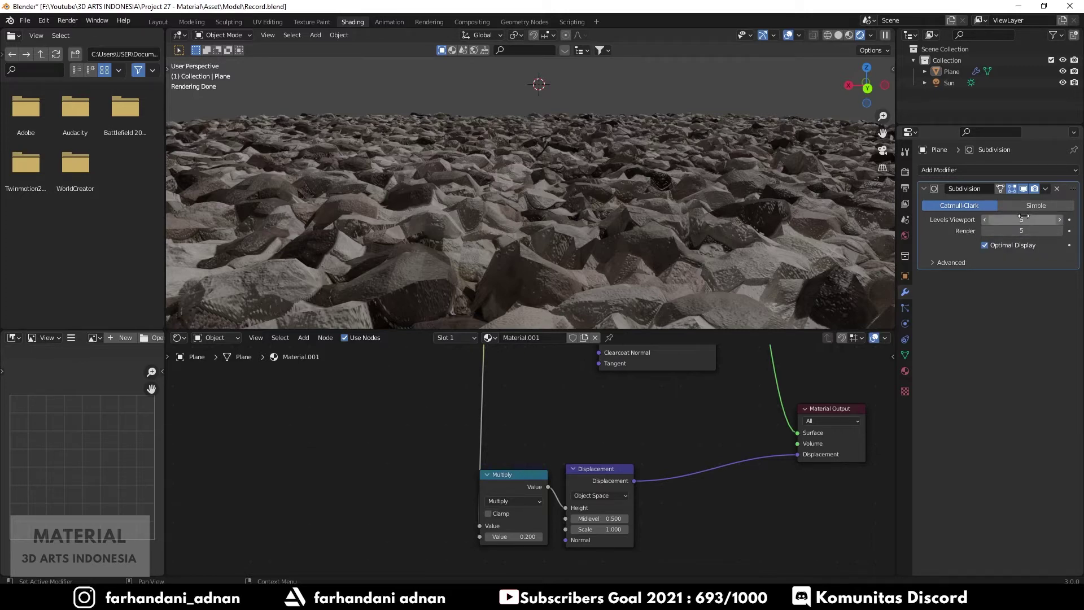
mouse_move(656, 200)
middle_down()
mouse_move(588, 193)
mouse_move(598, 226)
middle_up()
click(1042, 220)
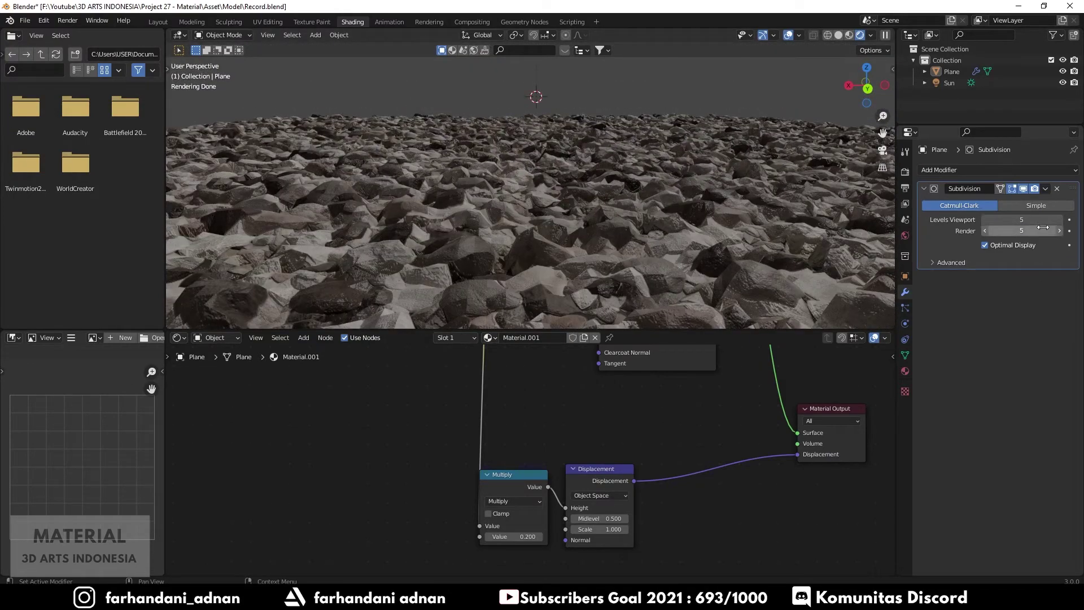
text(8)
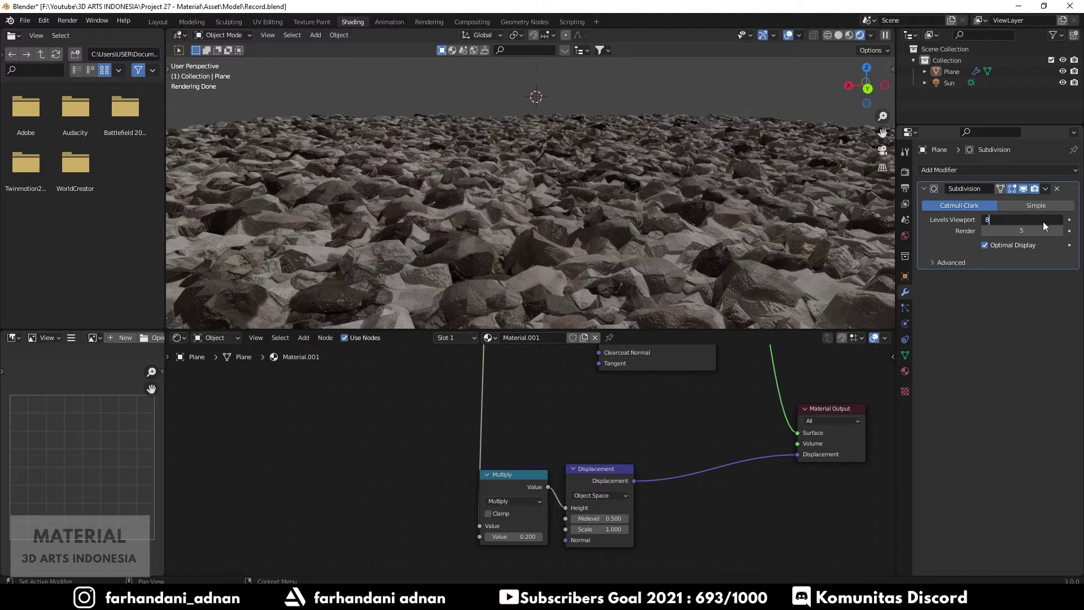
key(Return)
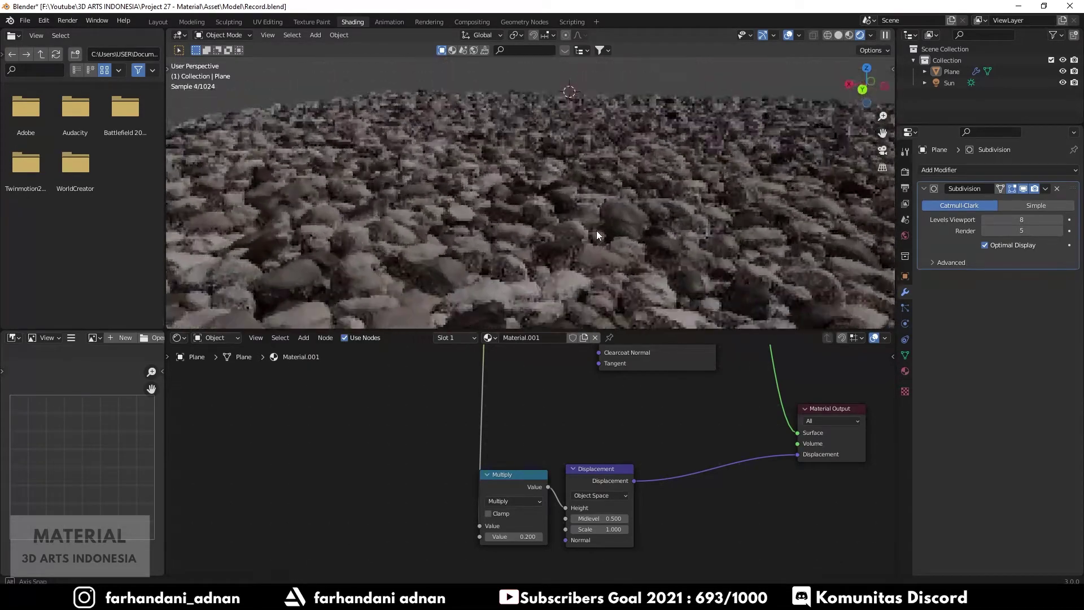
- Orbit around the rock floor and enlarge the 3D viewport above the Shader Editor
mouse_move(621, 228)
middle_down()
mouse_move(514, 227)
mouse_move(568, 243)
mouse_move(758, 228)
middle_up()
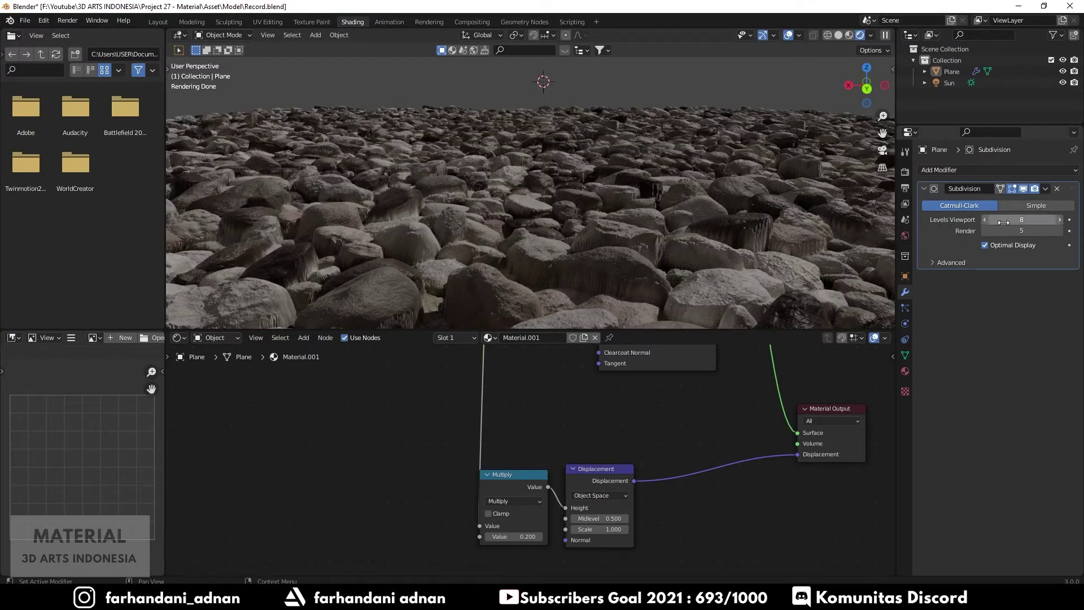
mouse_move(560, 242)
middle_down()
mouse_move(560, 233)
mouse_move(607, 242)
middle_up()
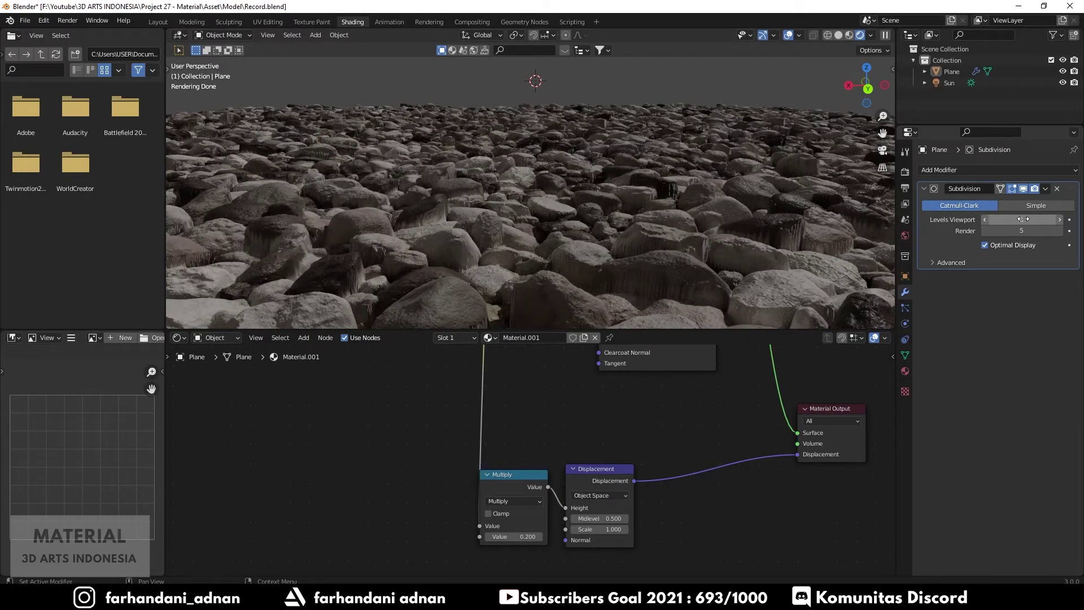
mouse_move(693, 222)
middle_down()
mouse_move(682, 226)
mouse_move(693, 222)
middle_up()
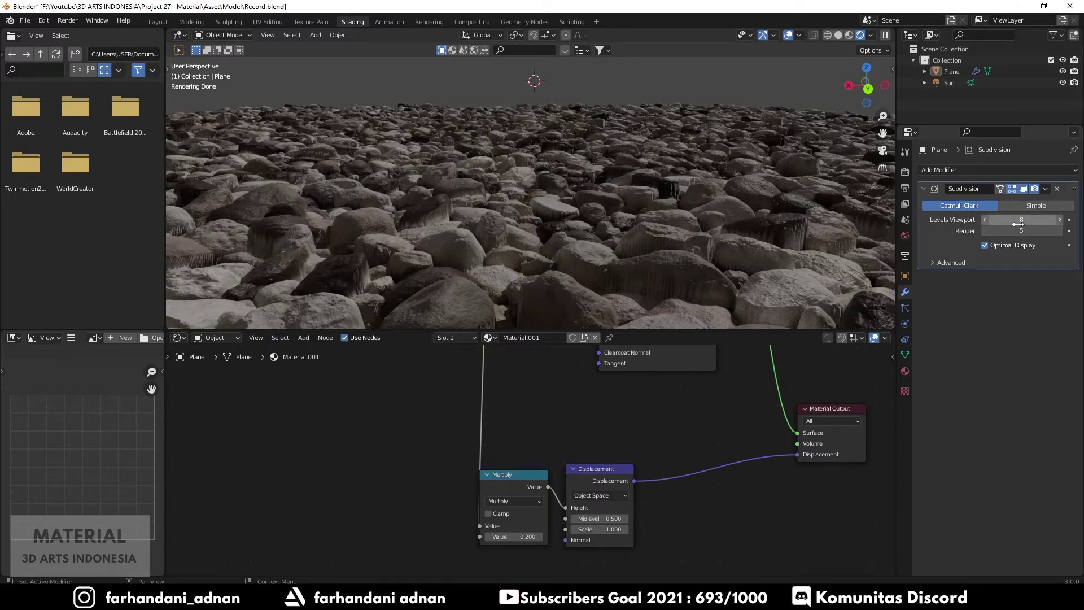
mouse_move(572, 202)
middle_down()
mouse_move(563, 185)
mouse_move(610, 195)
middle_up()
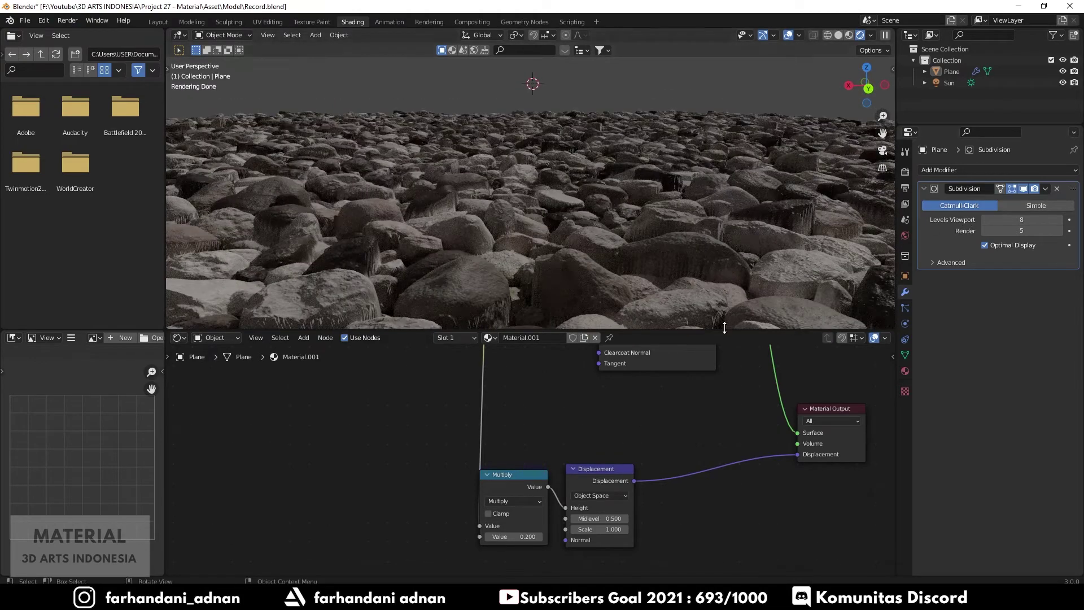
drag(725, 331, 724, 367)
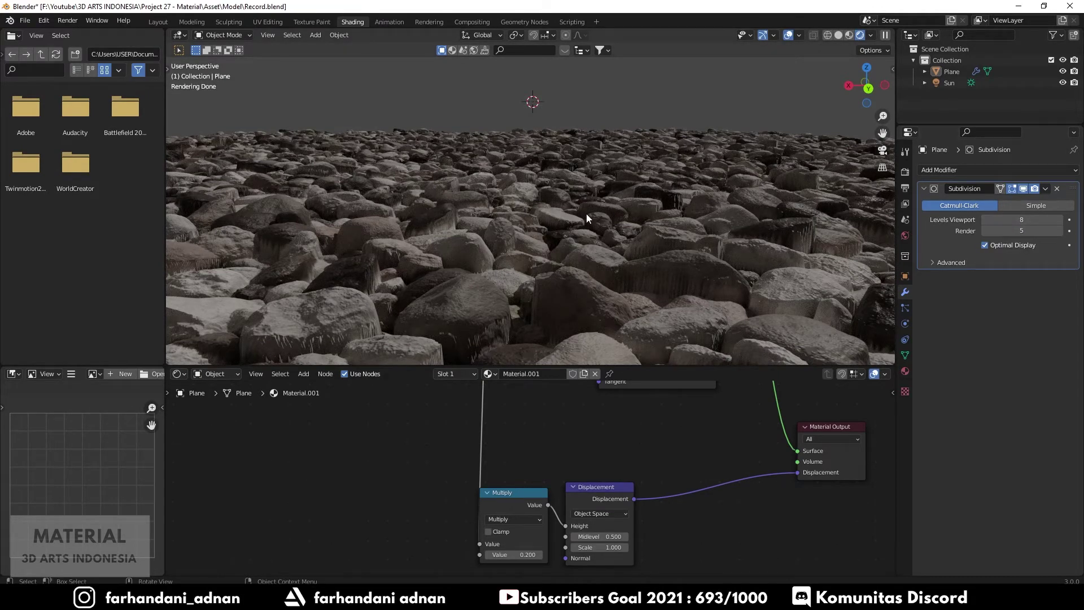
- Open the Render menu and reset the Subdivision Levels Viewport to 5
click(67, 20)
click(1026, 222)
text(5)
key(Return)
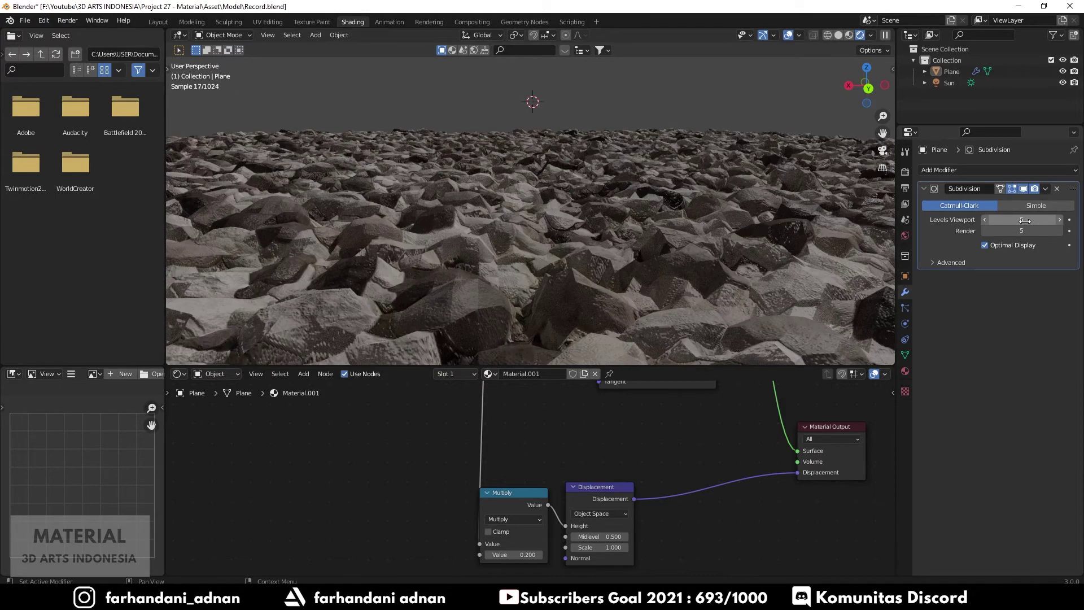
middle_drag(619, 225, 552, 231)
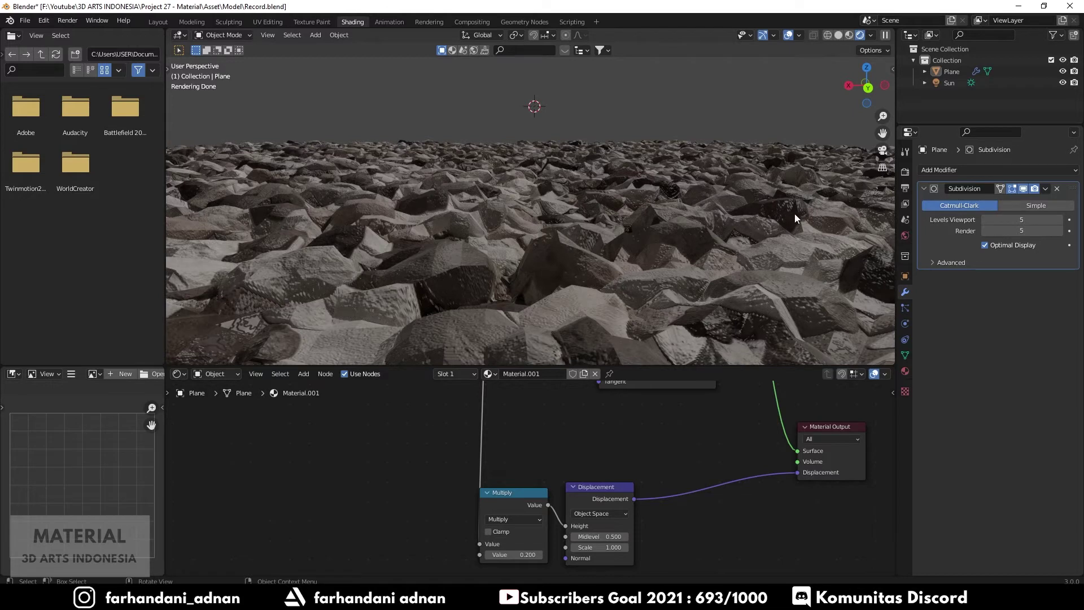
- Raise the Subdivision Levels Viewport to 8
click(1019, 221)
click(1028, 231)
text(8)
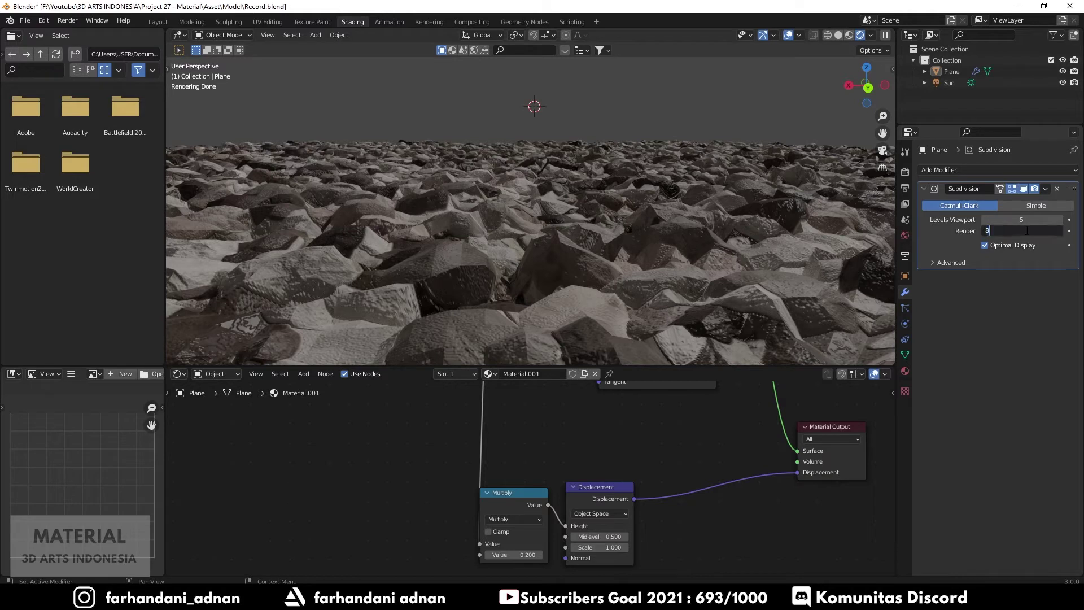
key(Escape)
click(1026, 220)
text(8)
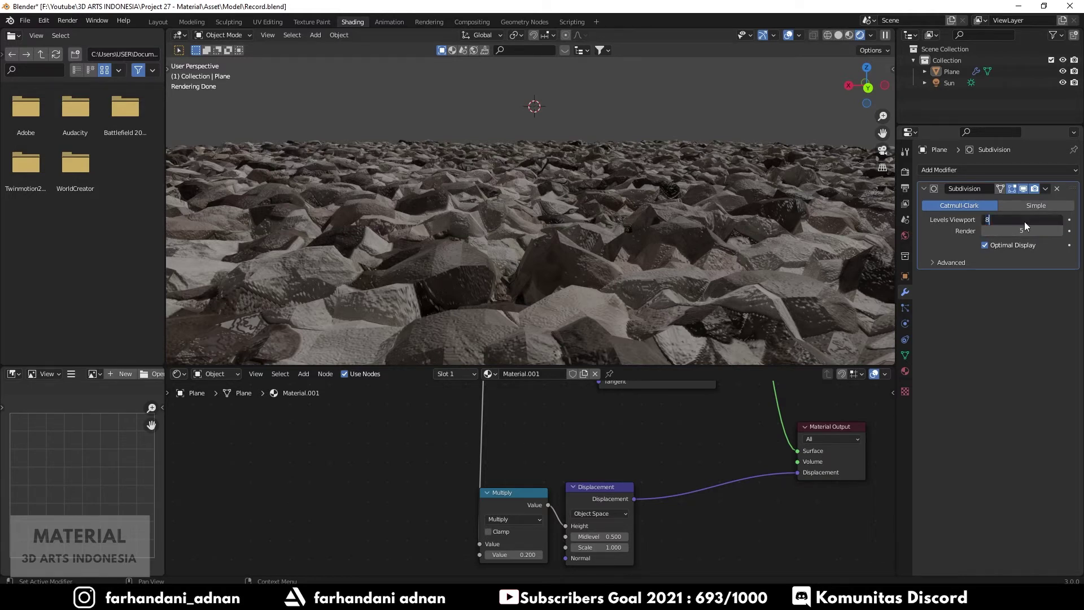
key(Return)
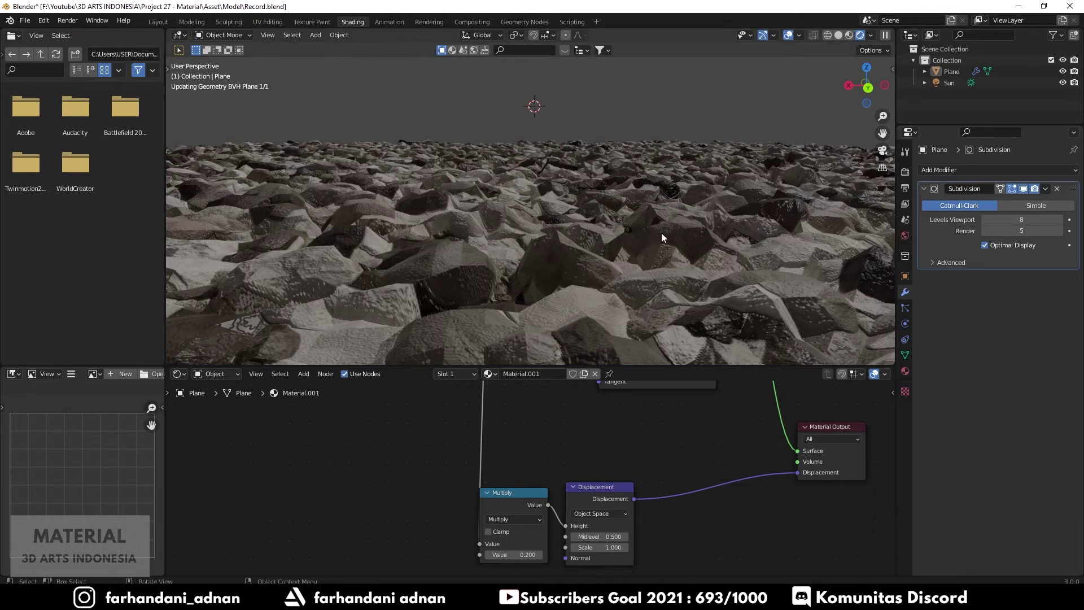
mouse_move(474, 208)
middle_down()
mouse_move(473, 222)
mouse_move(476, 212)
middle_up()
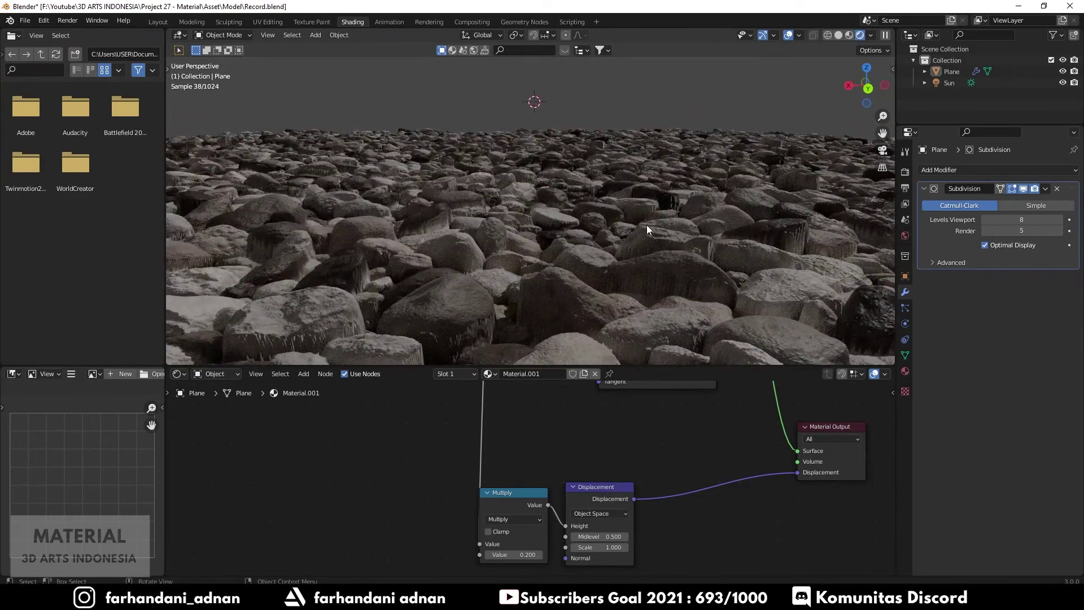
- Set the Render subdivision level to 8, matching the viewport
double_click(1028, 230)
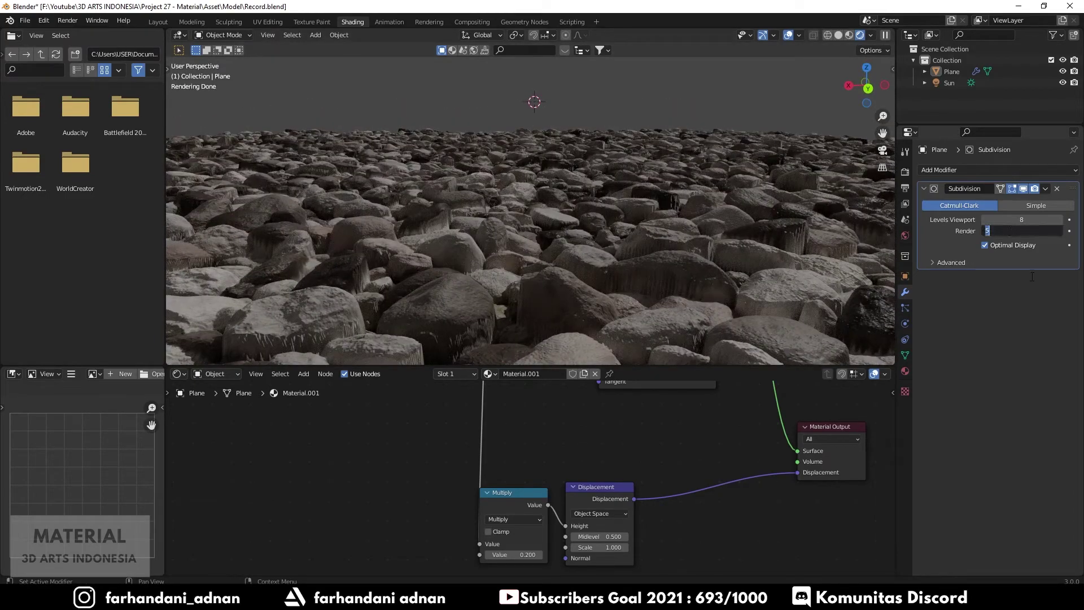
text(8)
key(Return)
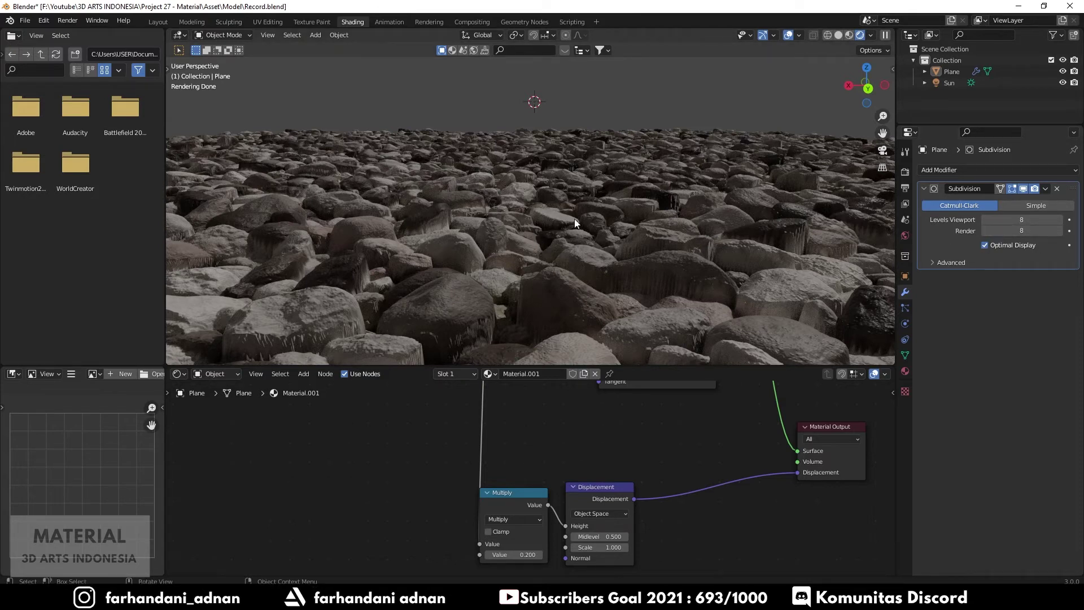
mouse_move(710, 229)
middle_down()
mouse_move(555, 250)
mouse_move(571, 239)
middle_up()
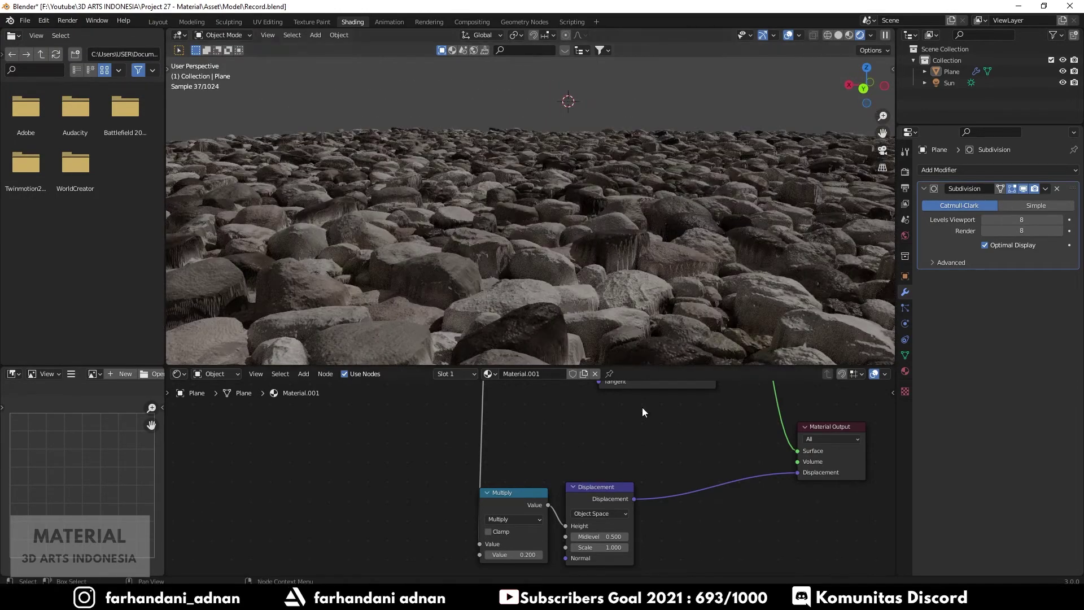
- Change the displacement Multiply node's value from 0.200 to 0.100
click(533, 554)
text(1)
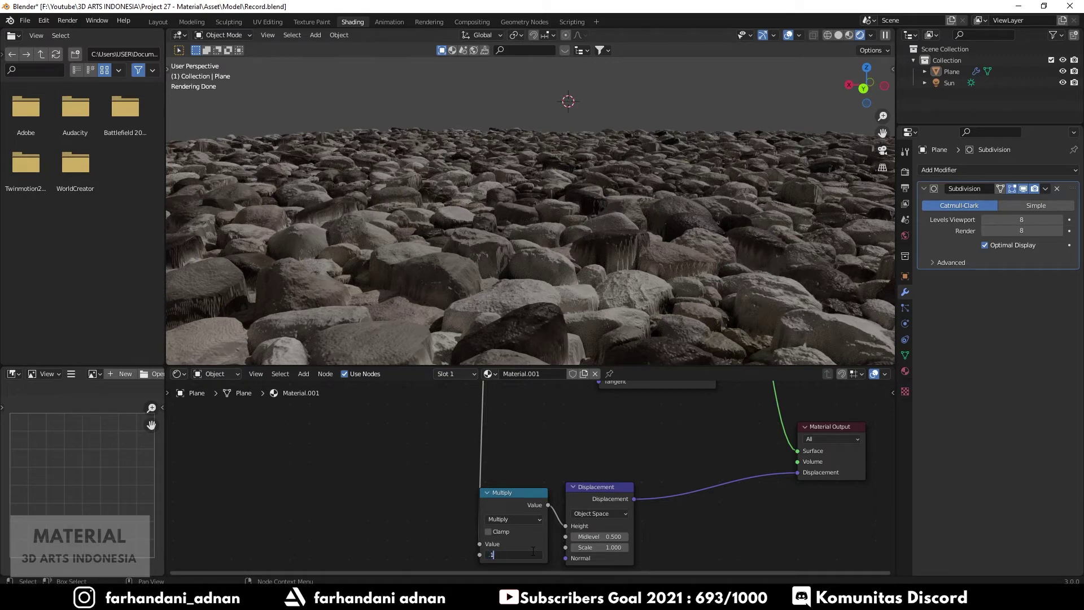
key(Return)
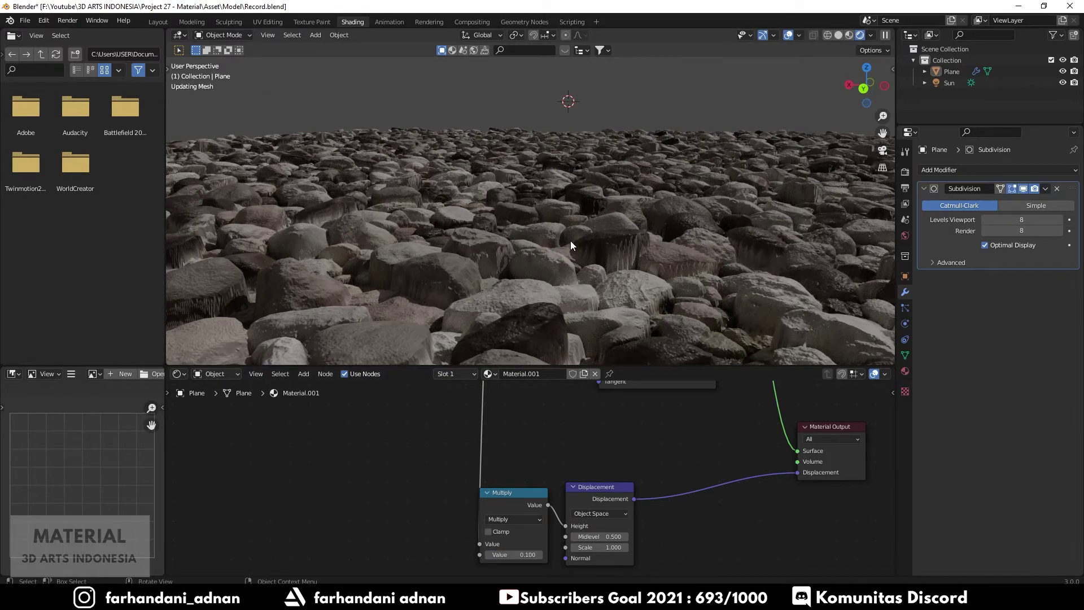
middle_drag(598, 242, 519, 255)
- Enlarge the Shader Editor and clear the current node selection
scroll(651, 483, down, 2)
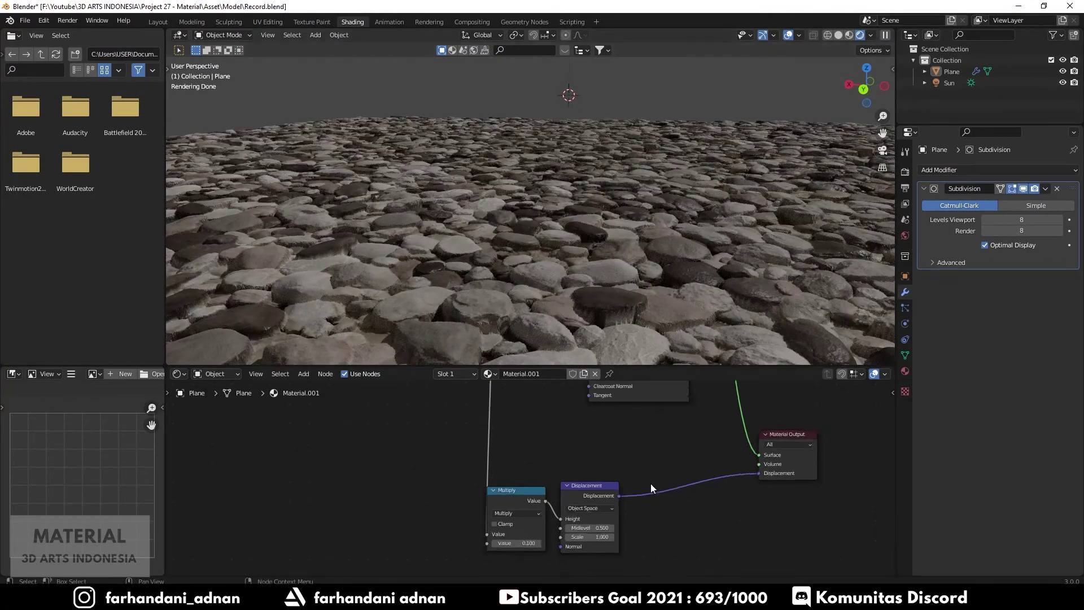
scroll(652, 483, down, 2)
drag(650, 365, 651, 315)
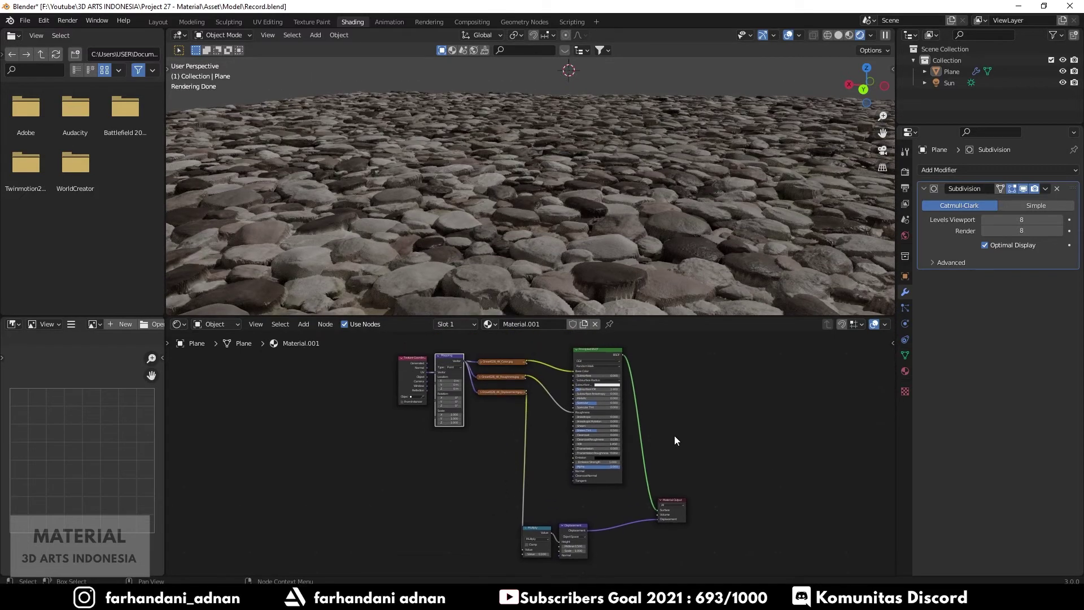
scroll(534, 398, down, 2)
mouse_move(420, 365)
mouse_down()
mouse_move(583, 488)
mouse_move(434, 413)
mouse_move(412, 366)
mouse_up()
click(558, 206)
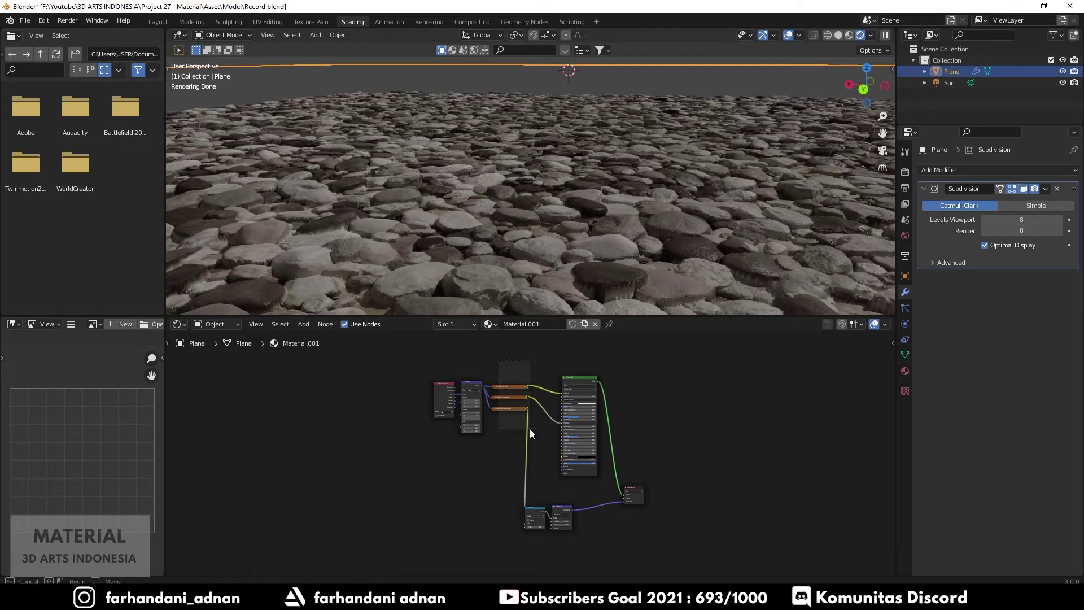
- Delete the three Image Texture nodes and select the Multiply and Displacement nodes
scroll(520, 426, up, 2)
mouse_move(482, 424)
middle_down()
mouse_move(496, 428)
mouse_move(503, 465)
middle_up()
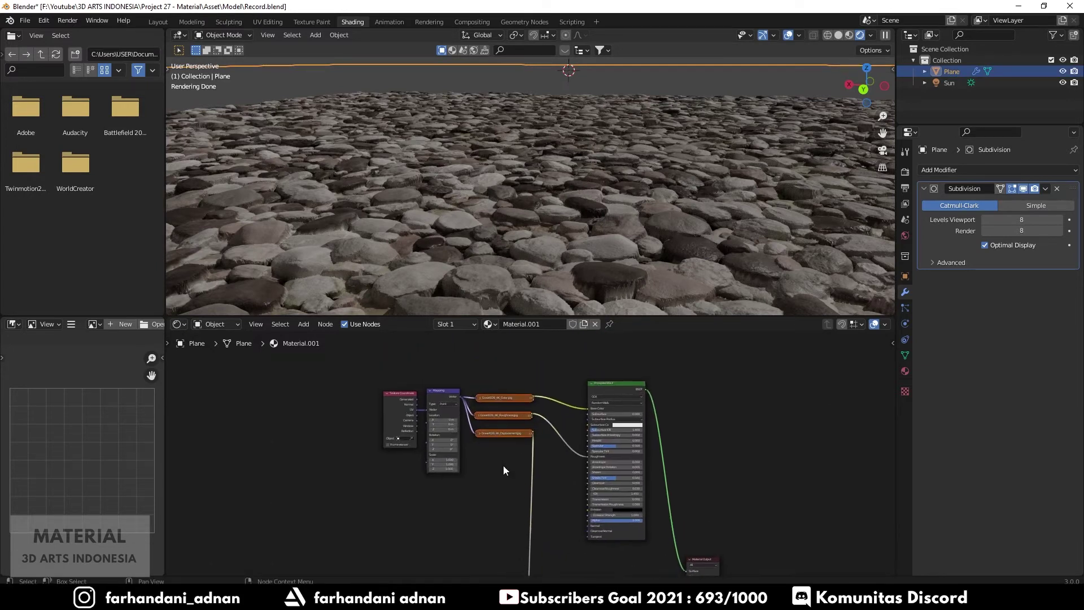
scroll(535, 449, down, 1)
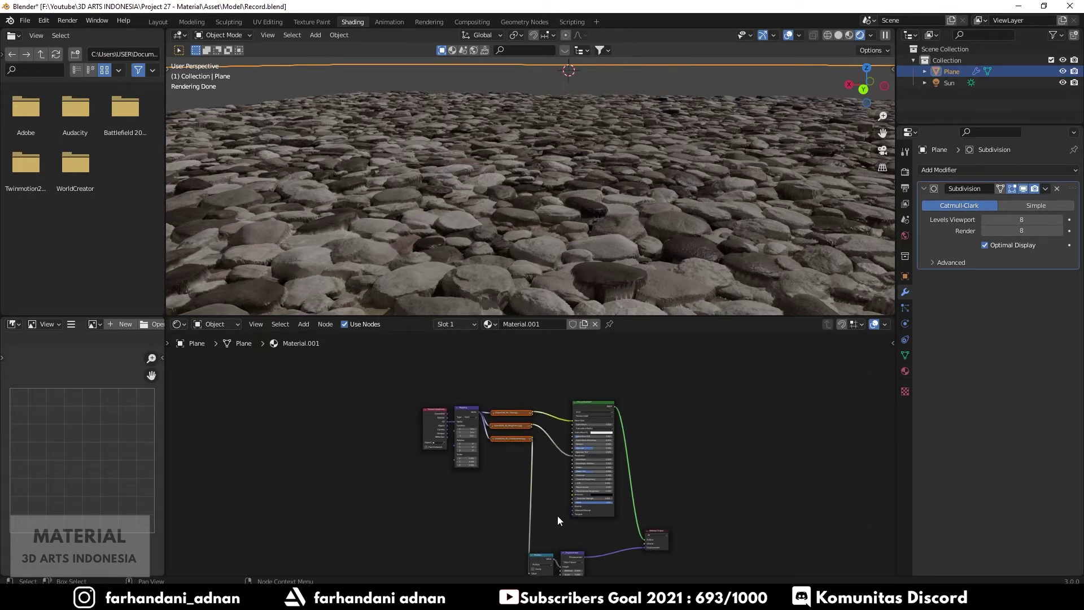
key(x)
drag(509, 517, 586, 578)
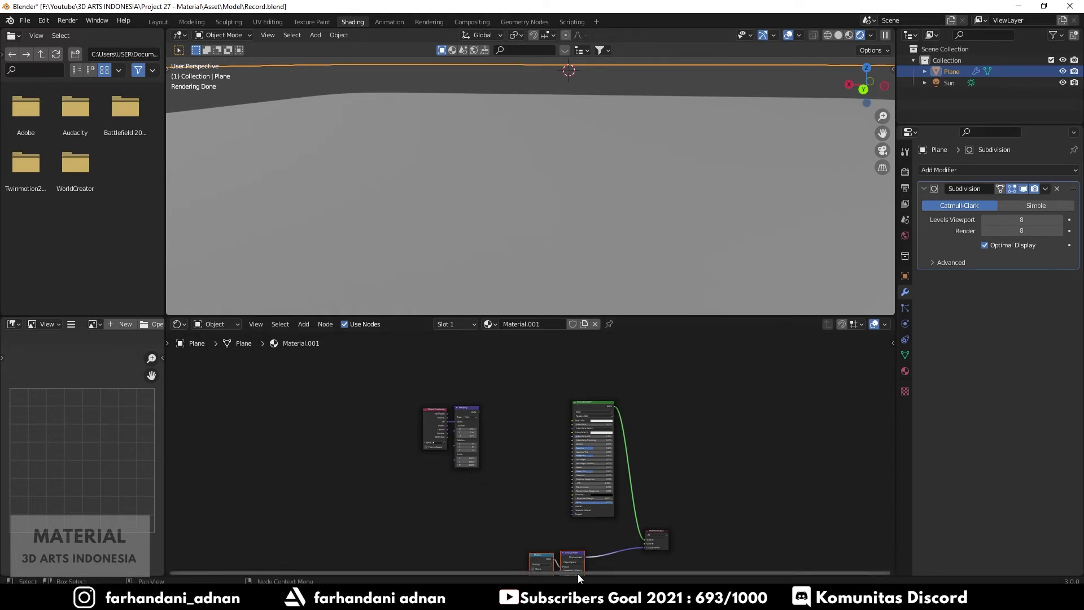
key(g)
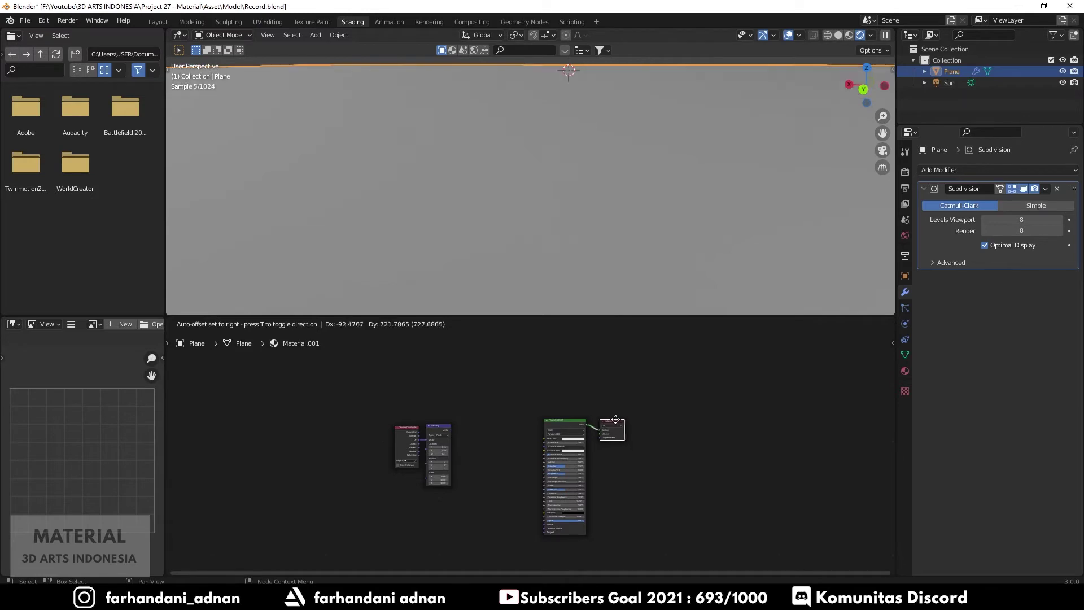
- Place Material Output beside the Principled BSDF and set both subdivision levels to 5
click(614, 415)
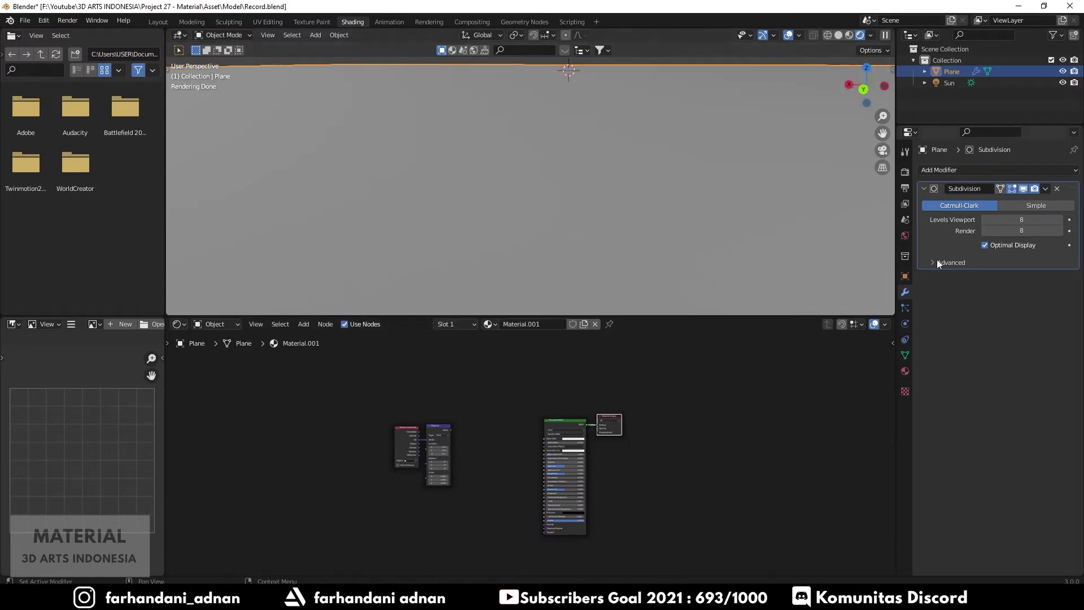
click(1033, 220)
text(5)
key(Return)
text(5)
key(Return)
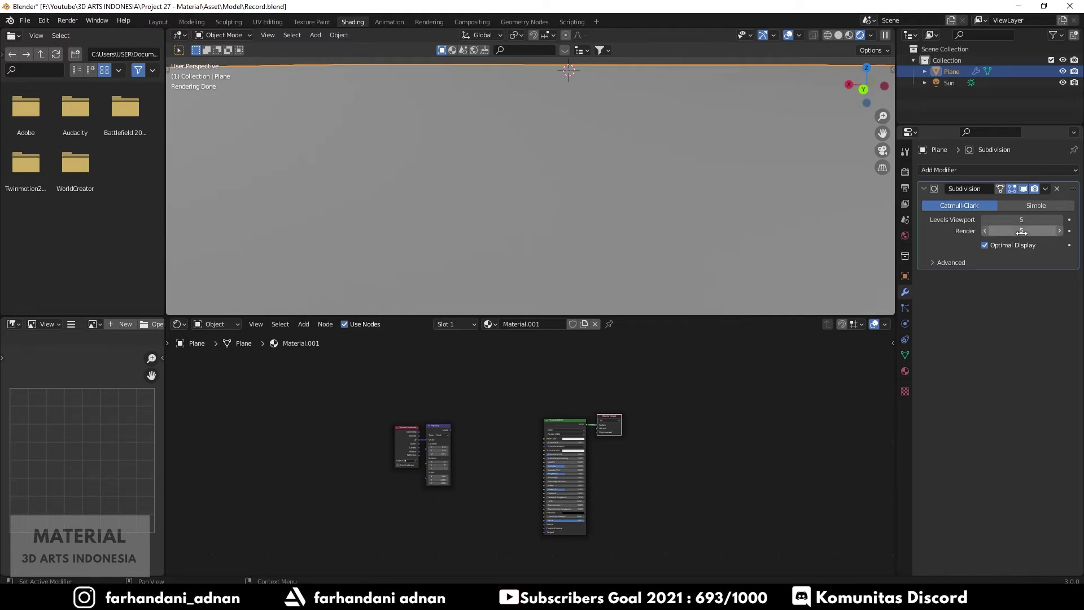
- Check the Cycles feature set options in the Render settings, then return to Modifiers
click(905, 151)
click(905, 171)
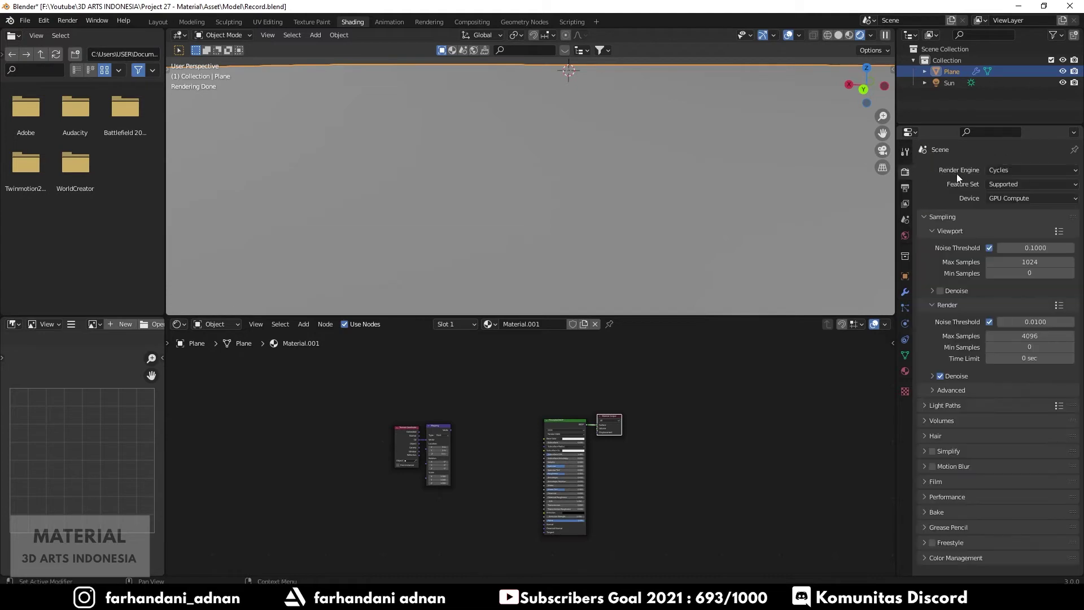
click(1005, 184)
click(905, 292)
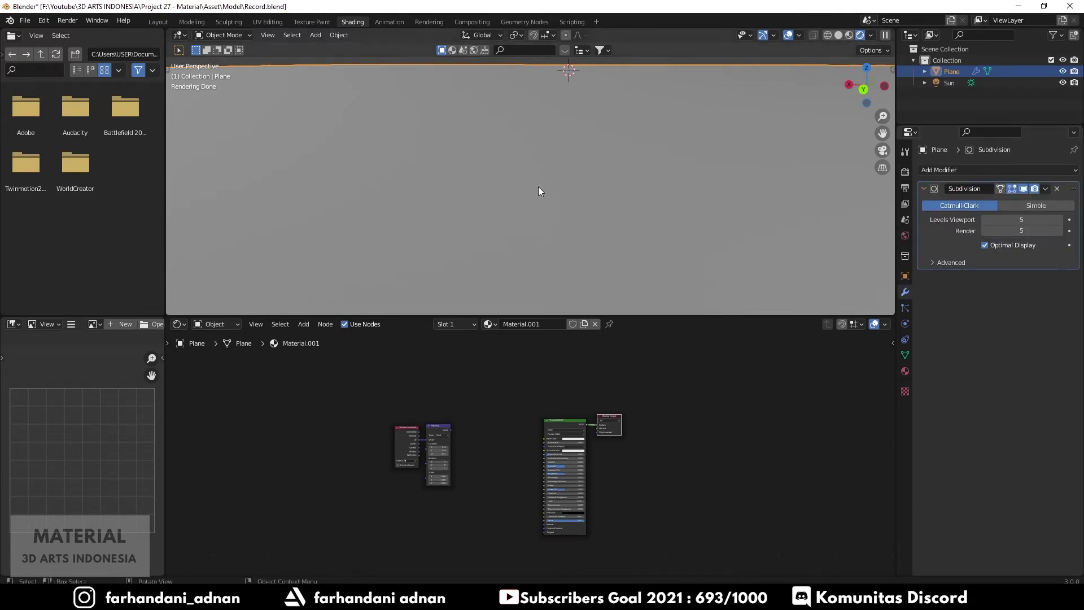
- Orbit around the plane, then delete the Sun lamp and restore it with undo
mouse_move(556, 199)
middle_down()
mouse_move(590, 196)
mouse_move(573, 188)
middle_up()
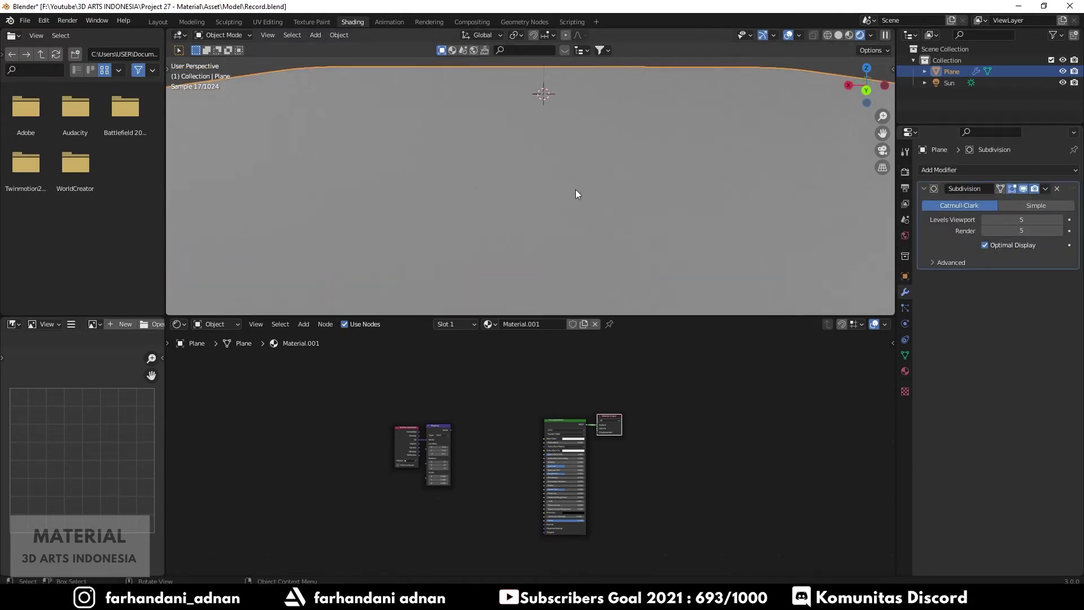
scroll(575, 189, down, 3)
scroll(577, 168, down, 2)
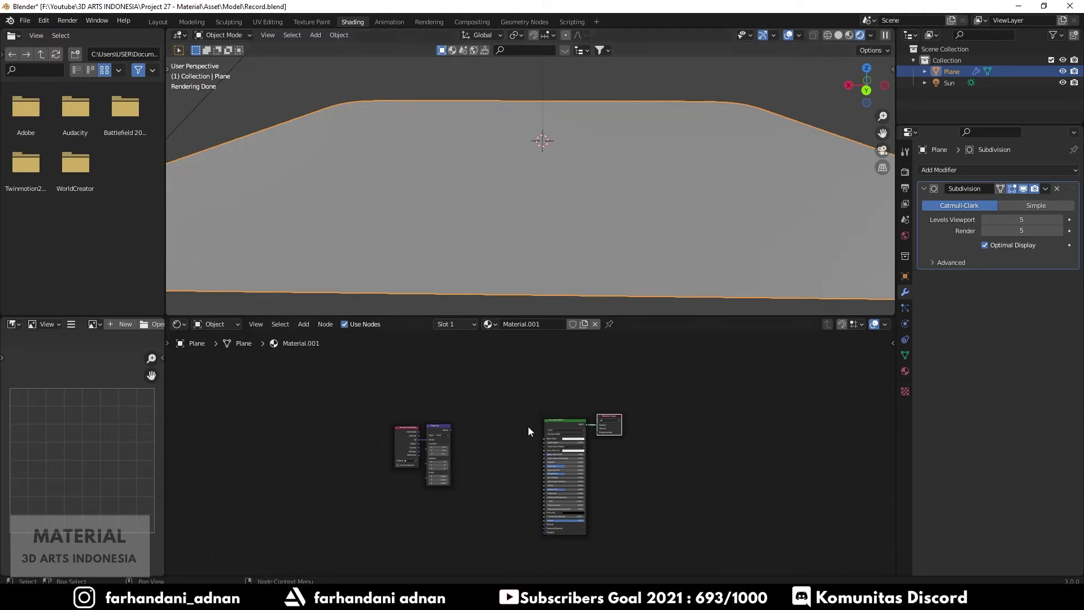
scroll(538, 264, down, 4)
middle_drag(547, 198, 553, 218)
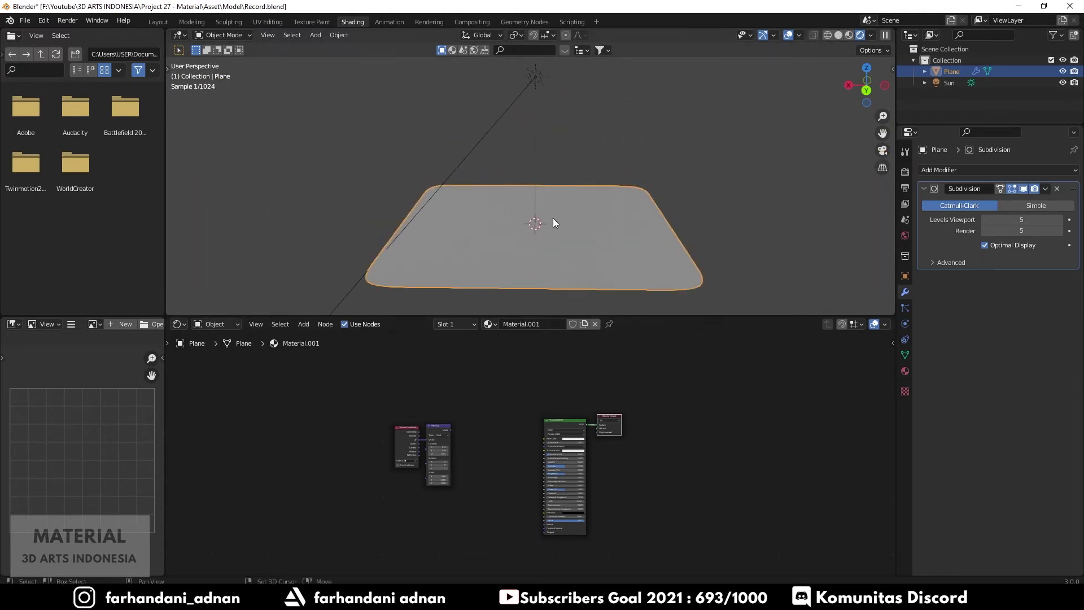
click(535, 74)
key(Delete)
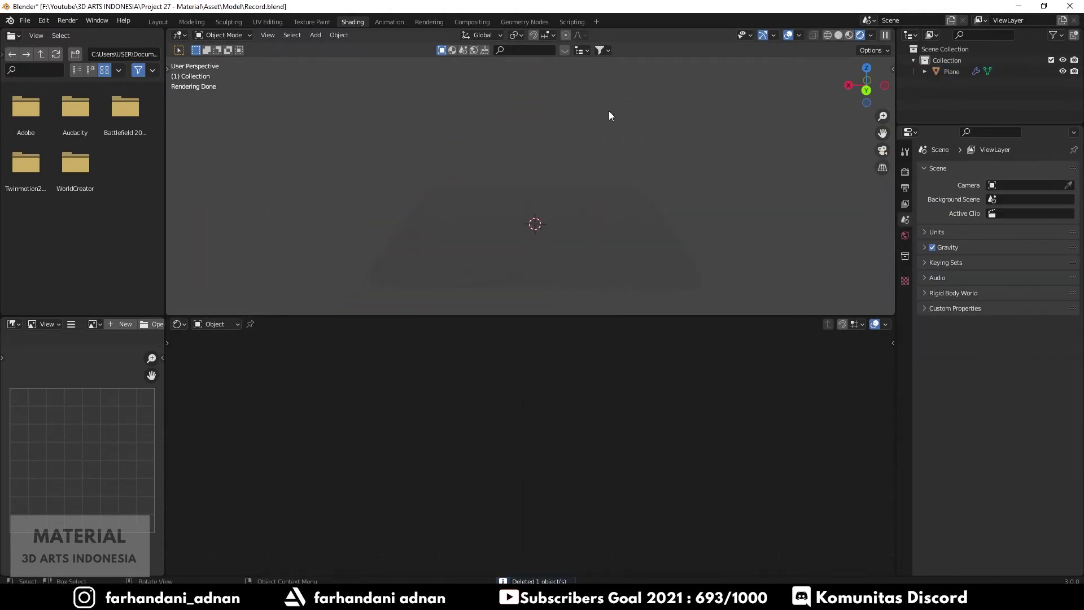
key(ctrl+z)
- Reframe the view, reselect the plane, and open File Explorer on the 3D ARTS INDONESIA folder
middle_drag(572, 164, 555, 189)
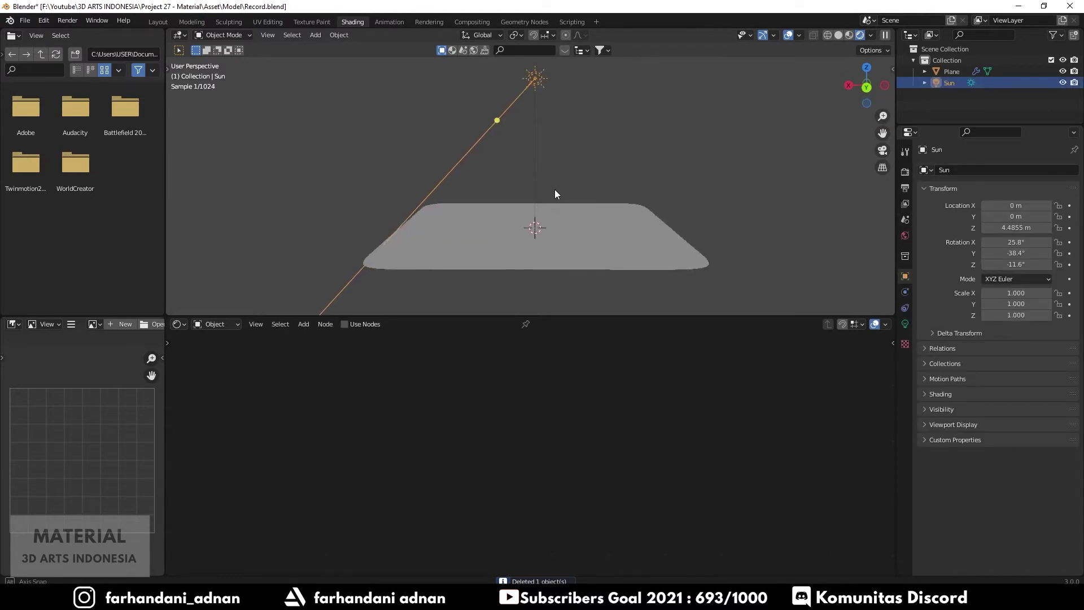
scroll(588, 252, up, 2)
scroll(583, 243, up, 3)
middle_drag(583, 242, 551, 159)
scroll(527, 198, up, 2)
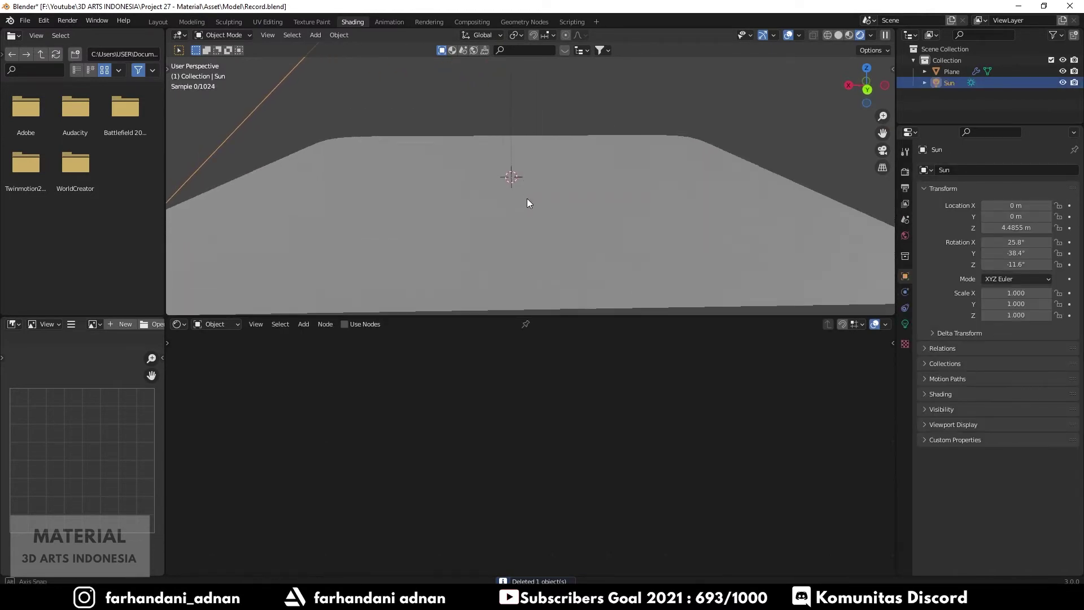
scroll(528, 201, up, 1)
click(642, 220)
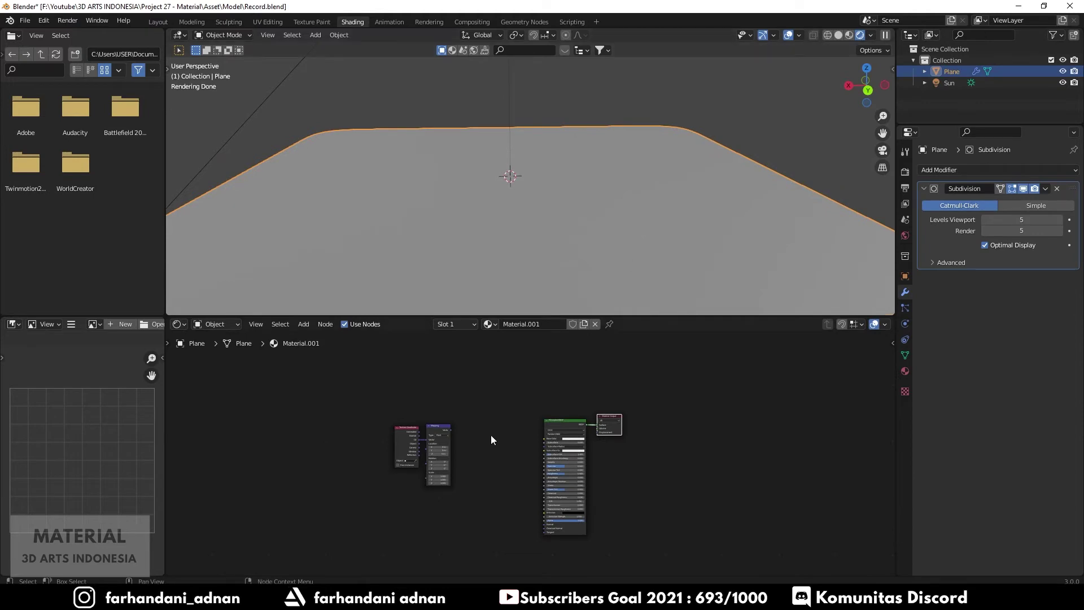
scroll(490, 435, up, 2)
click(390, 599)
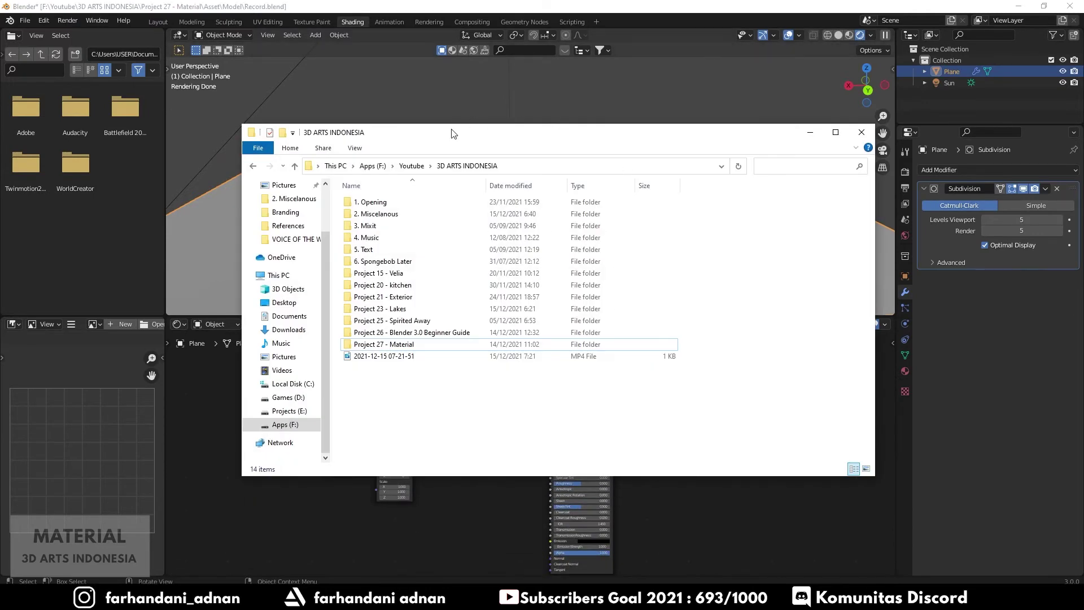
- Browse to the Project 27 - Material > Asset > Material > Tiles texture folder
drag(451, 134, 714, 128)
double_click(636, 338)
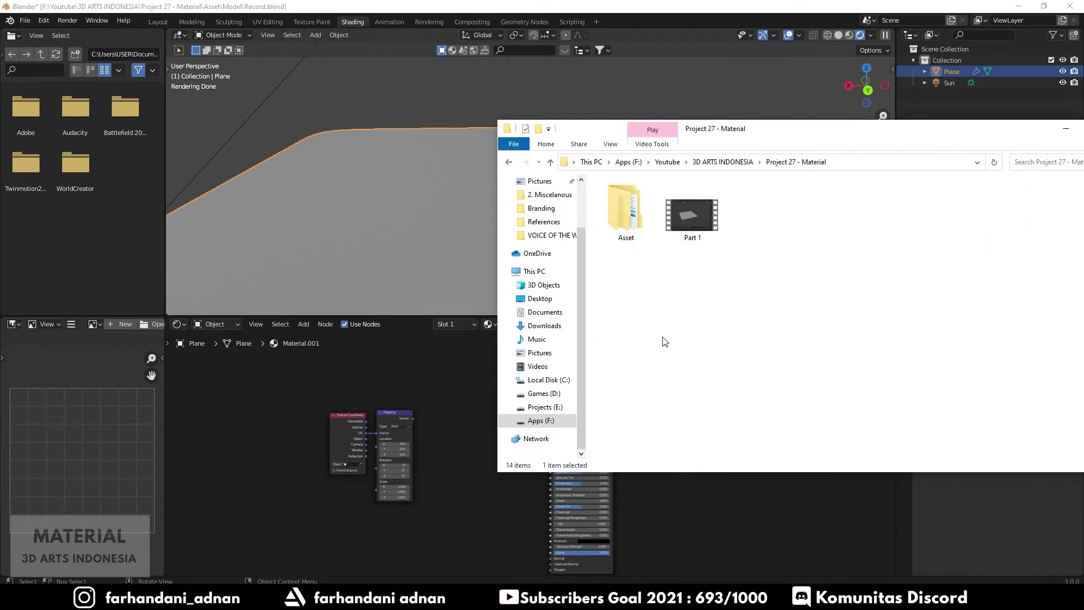
double_click(630, 222)
double_click(621, 199)
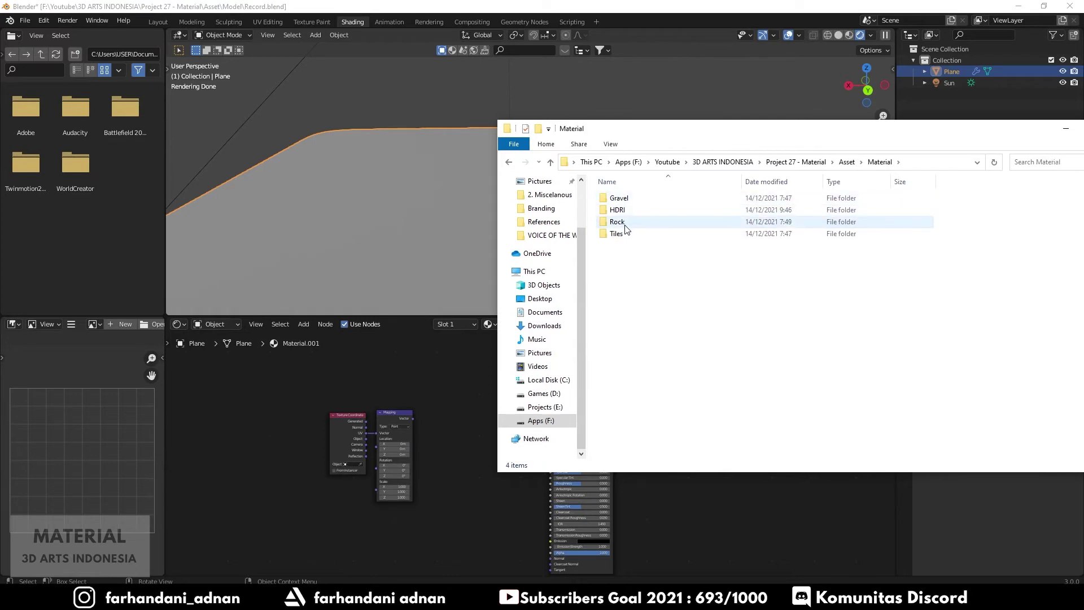
double_click(623, 222)
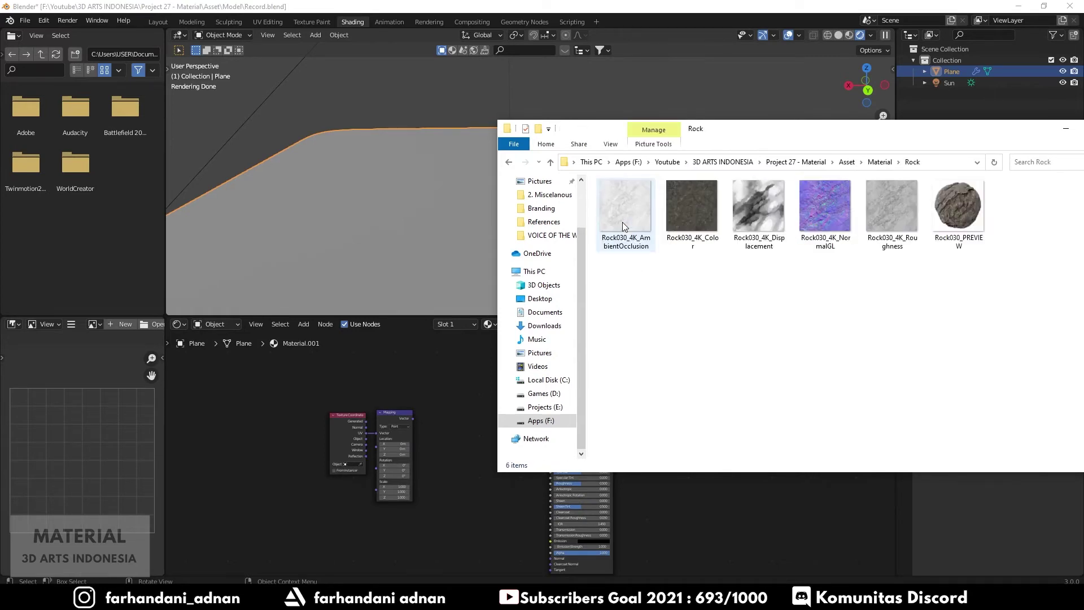
click(509, 162)
click(624, 233)
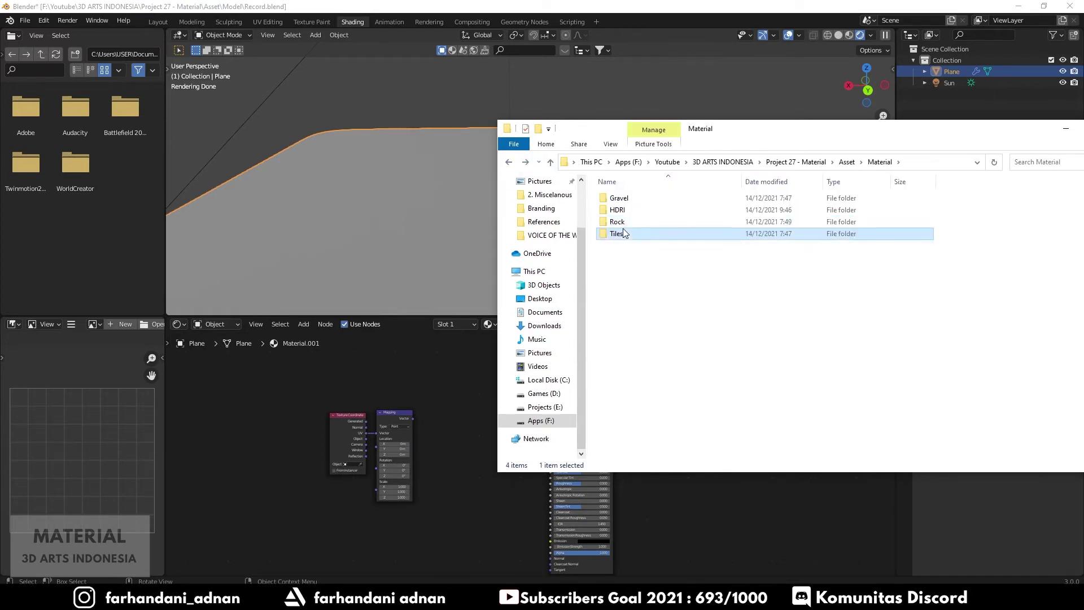
double_click(625, 233)
- Preview Tiles084_4K_Color.jpg and drag it into Blender's material nodes
drag(739, 130, 866, 124)
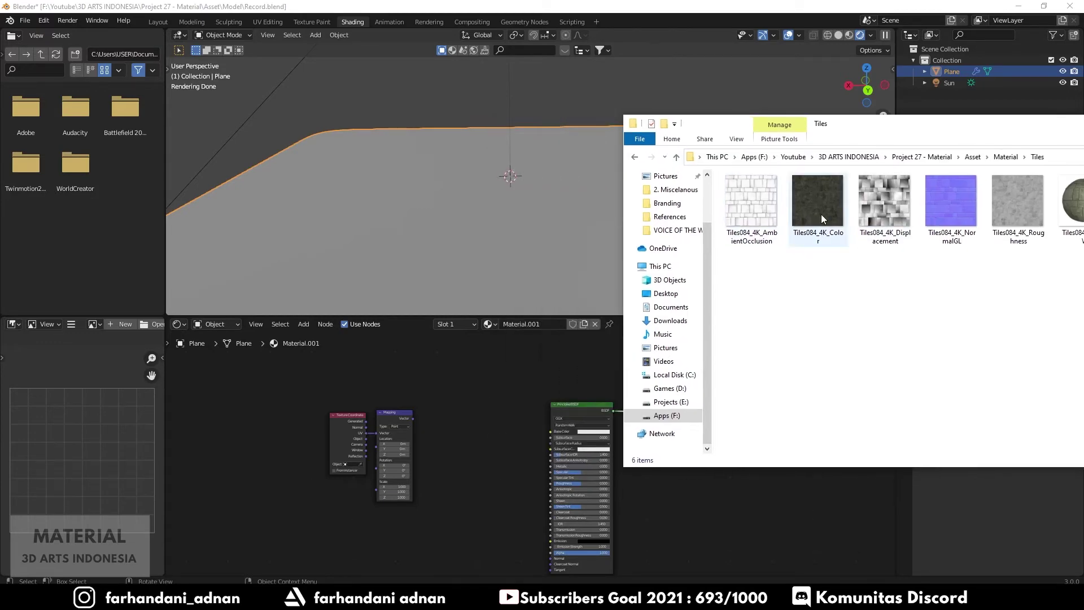
double_click(805, 211)
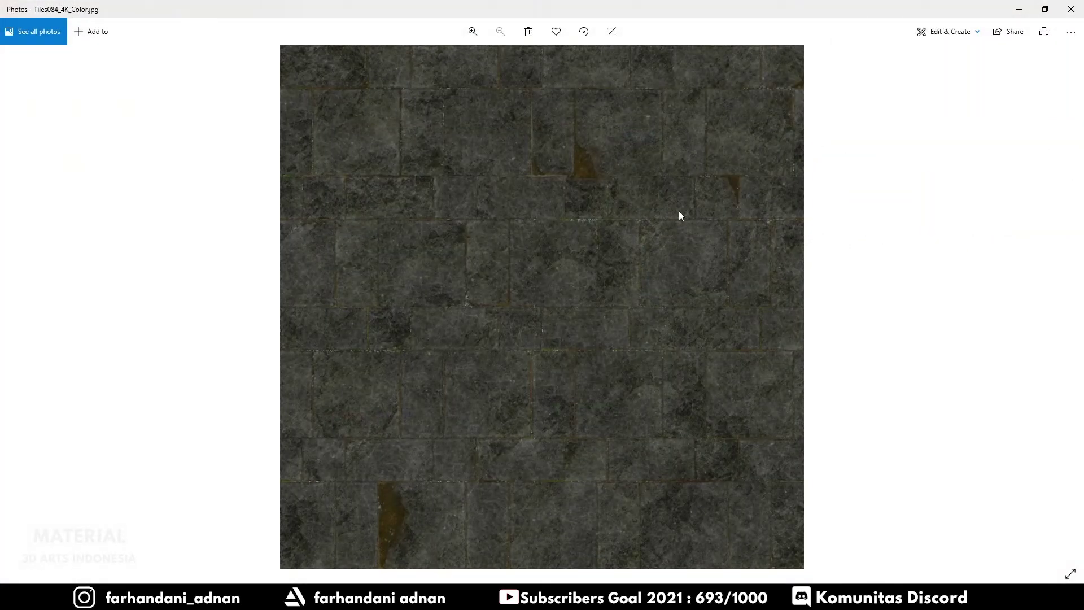
click(1071, 10)
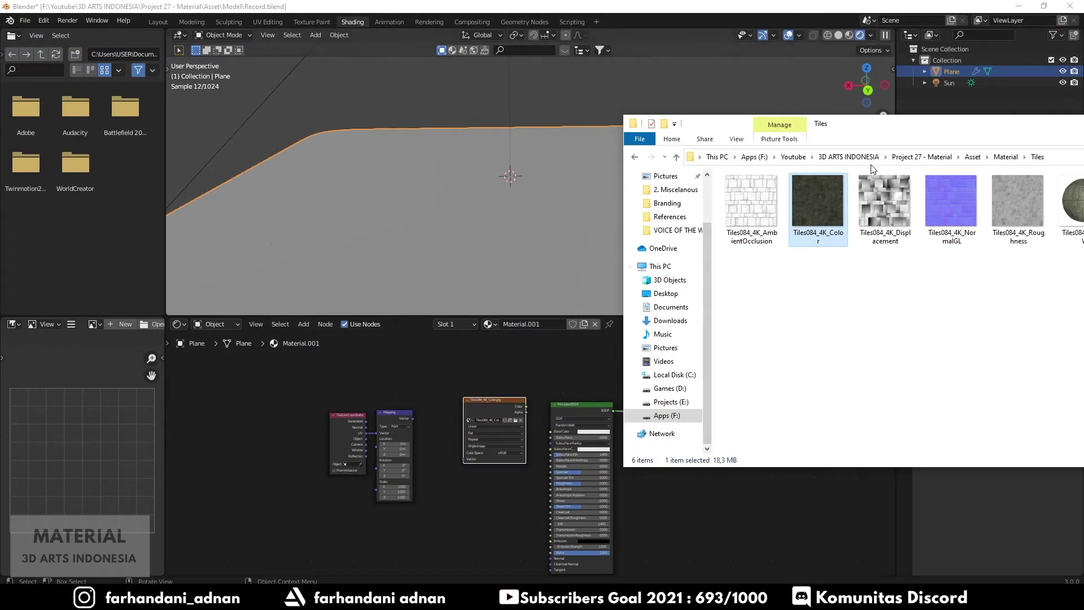
drag(957, 124, 774, 154)
- Wire the Tiles084_4K_Color texture's Color into the Principled BSDF Base Color
click(1009, 154)
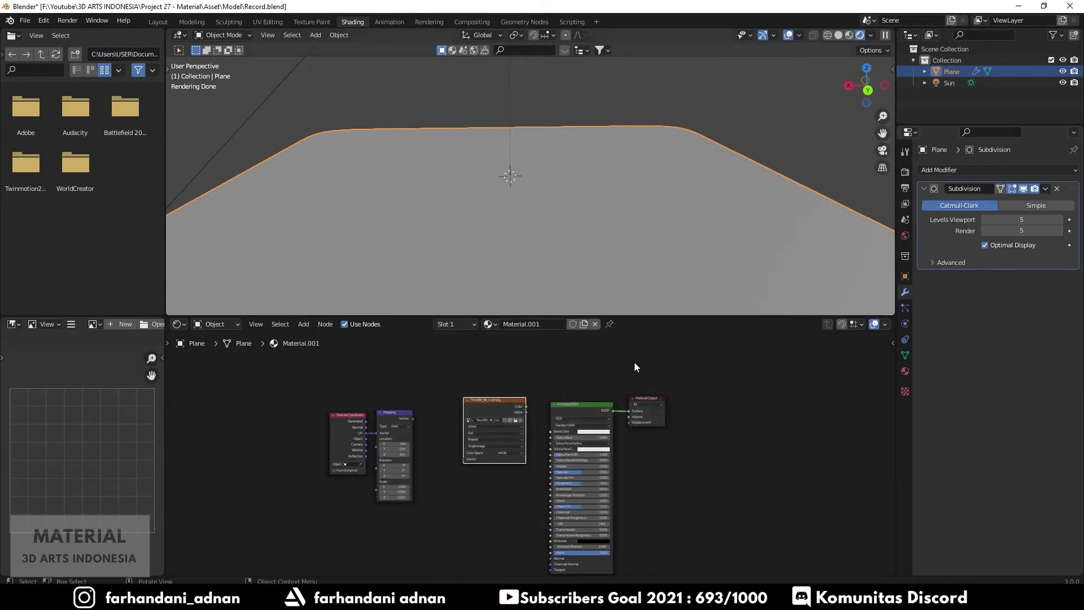
scroll(418, 472, up, 2)
click(497, 395)
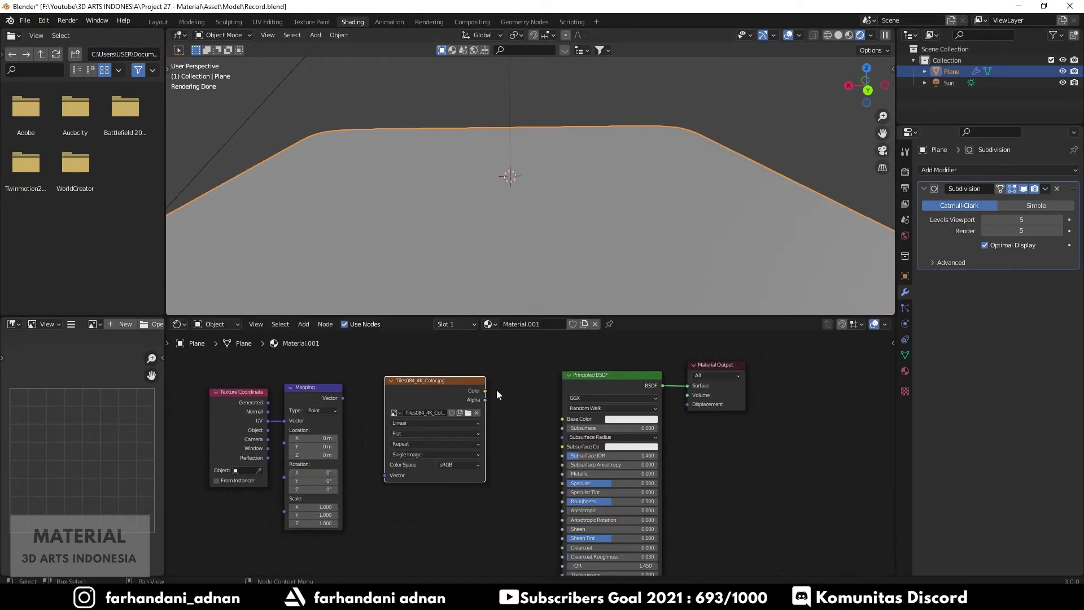
drag(484, 391, 563, 419)
drag(436, 381, 461, 385)
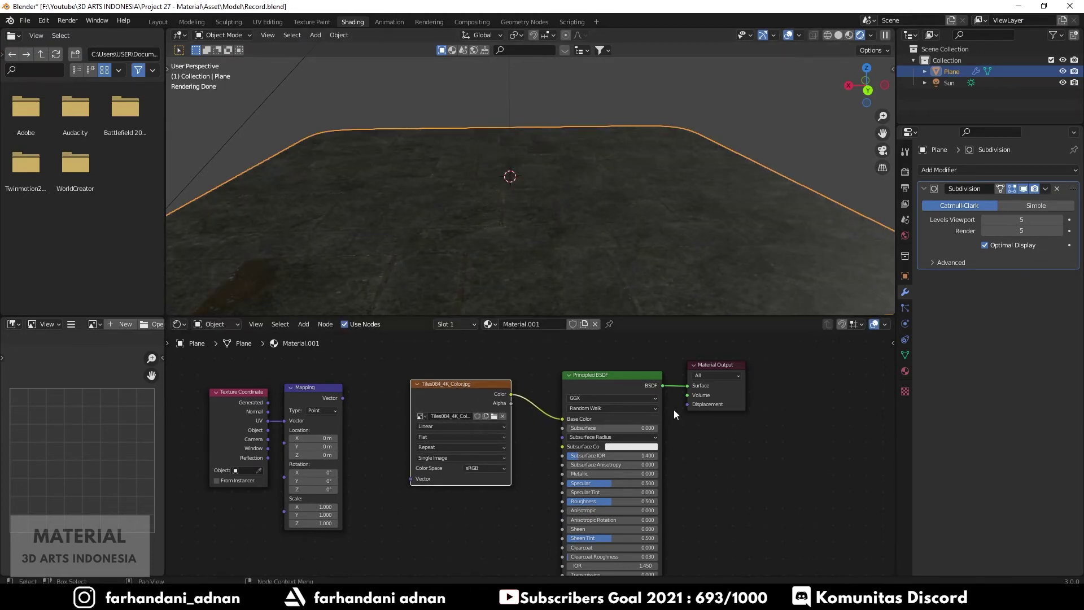
- Orbit to view the dark-tiled plane and tidy the colour node's position
scroll(673, 418, down, 2)
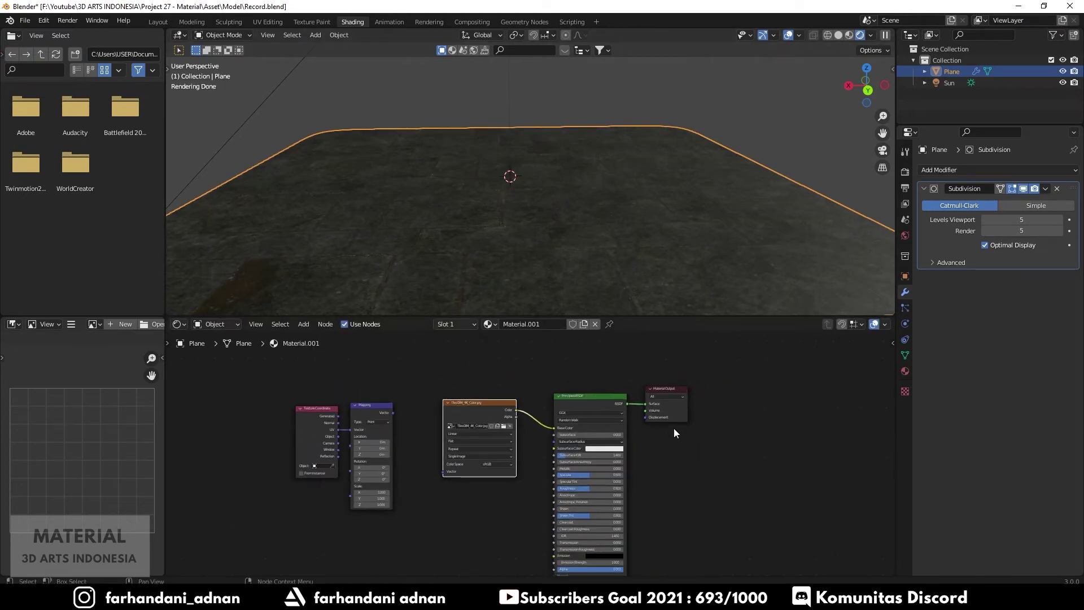
middle_drag(567, 215, 499, 224)
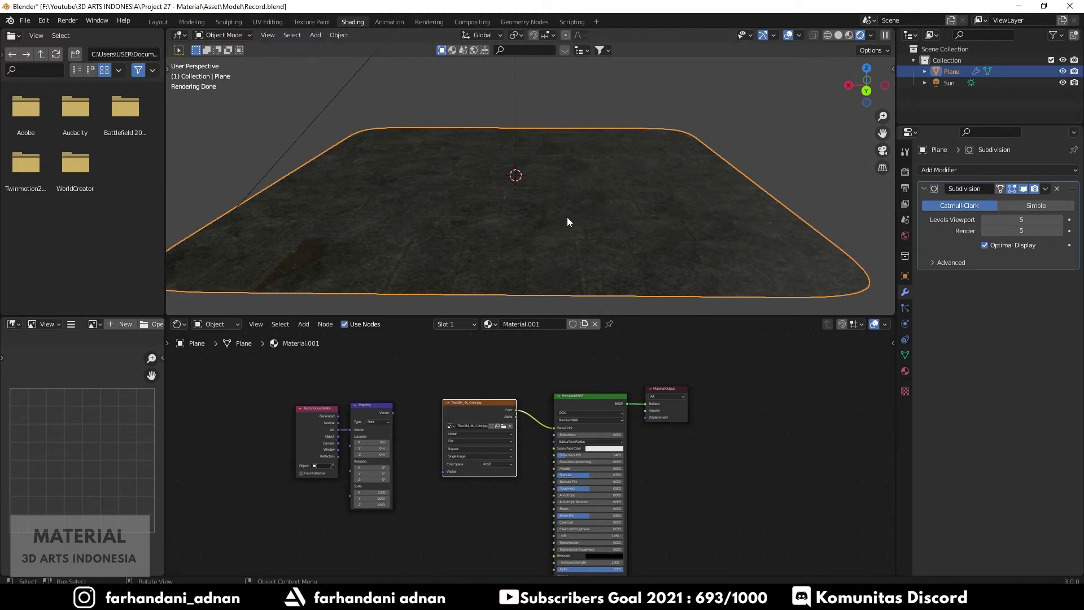
middle_drag(678, 474, 679, 450)
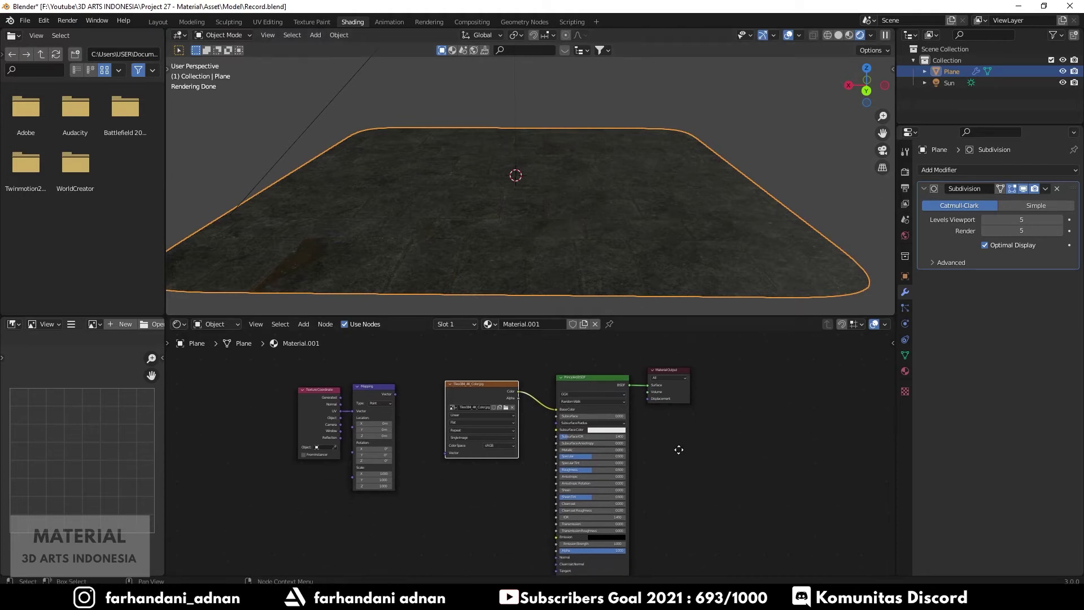
drag(497, 384, 496, 381)
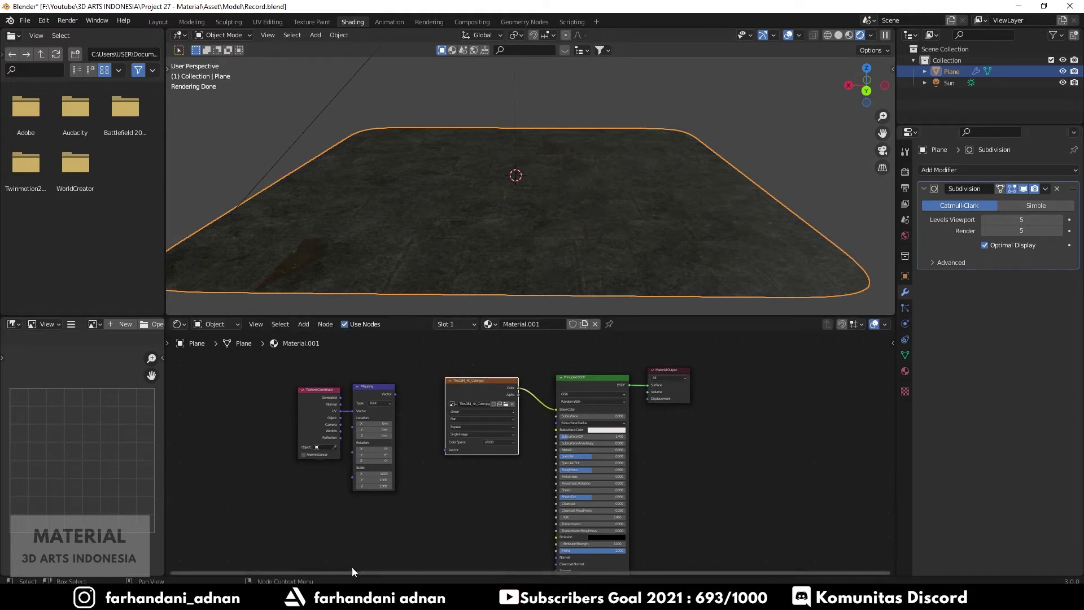
key(alt+Tab)
- Add Tiles084_4K_Roughness.jpg as an image node with Non-Color colour space
mouse_move(835, 237)
mouse_down()
mouse_move(505, 490)
mouse_move(427, 493)
mouse_up()
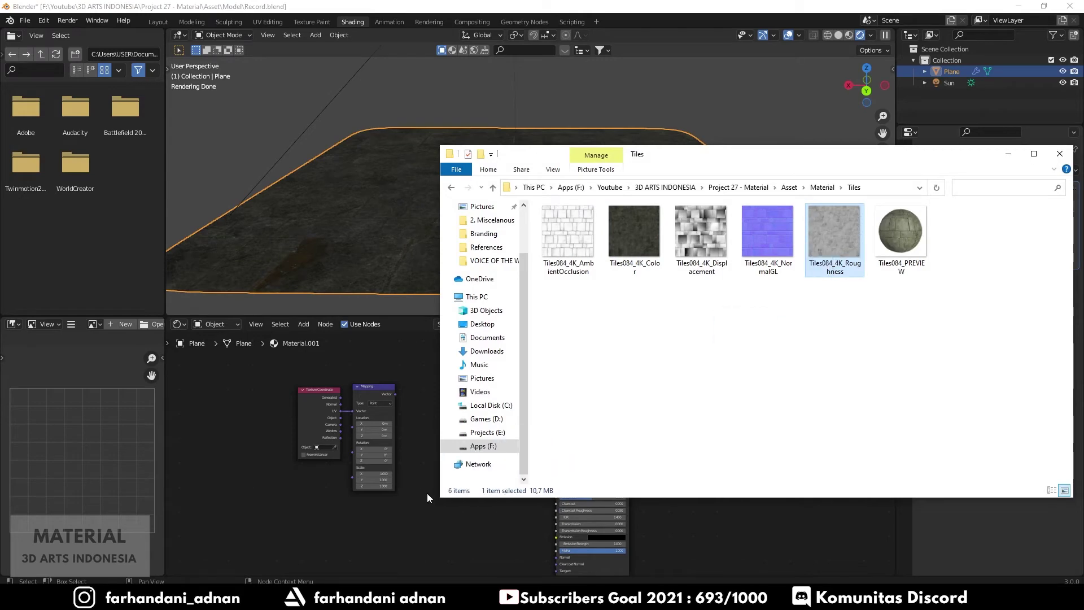
click(1008, 153)
scroll(536, 425, up, 1)
scroll(520, 481, up, 2)
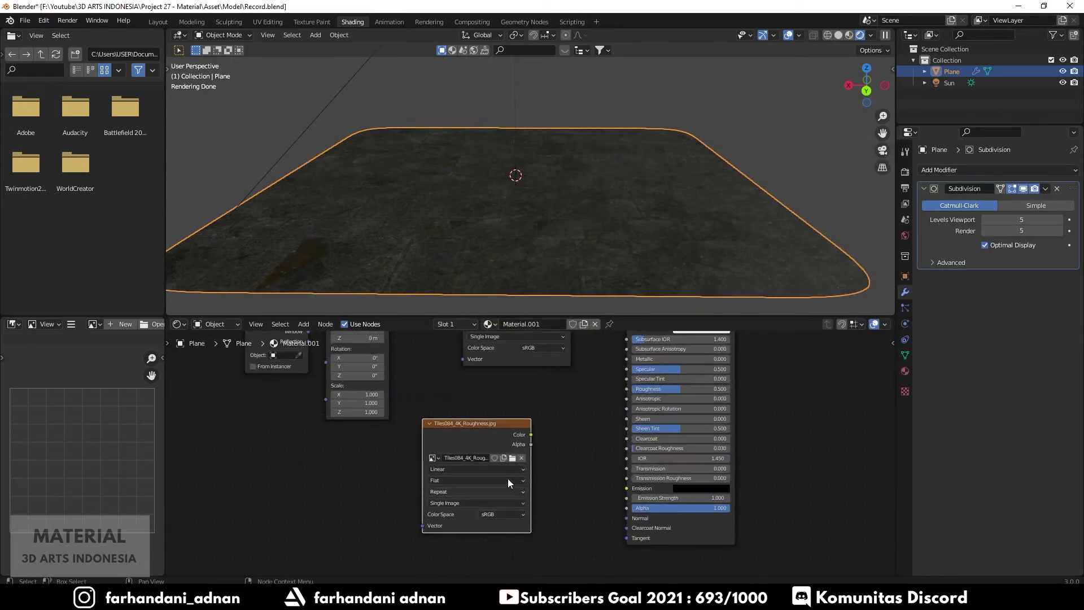
shift+scroll(525, 478, up, 4)
shift+scroll(508, 429, up, 1)
shift+scroll(502, 449, down, 3)
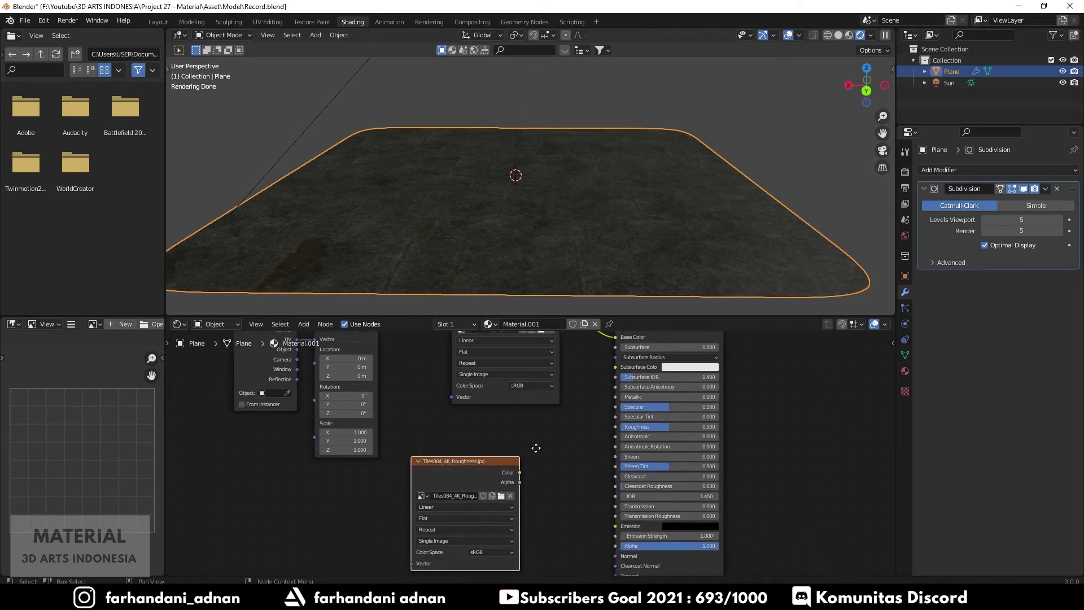
shift+scroll(502, 469, down, 1)
click(485, 525)
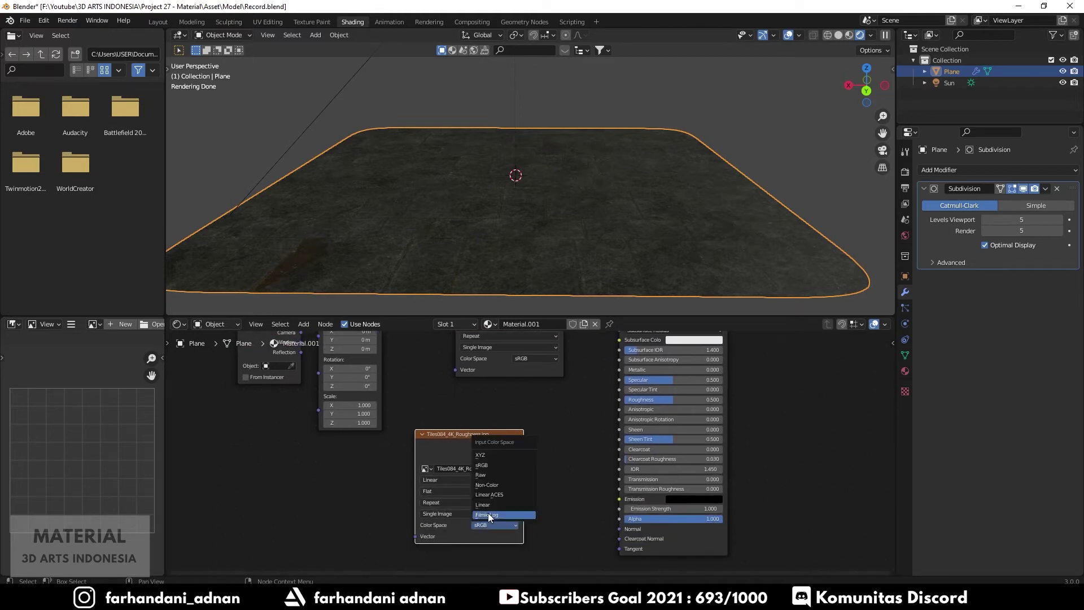
click(495, 483)
- Collapse the roughness and colour nodes and link roughness to the shader's Roughness
key(h)
drag(438, 435, 510, 409)
click(503, 409)
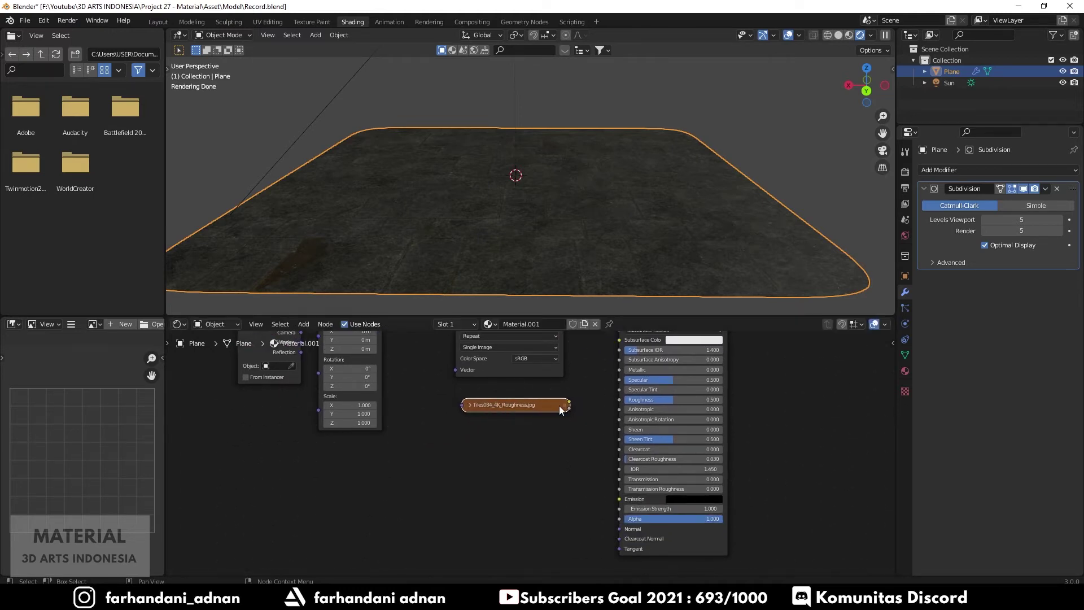
shift+scroll(497, 384, up, 3)
click(473, 339)
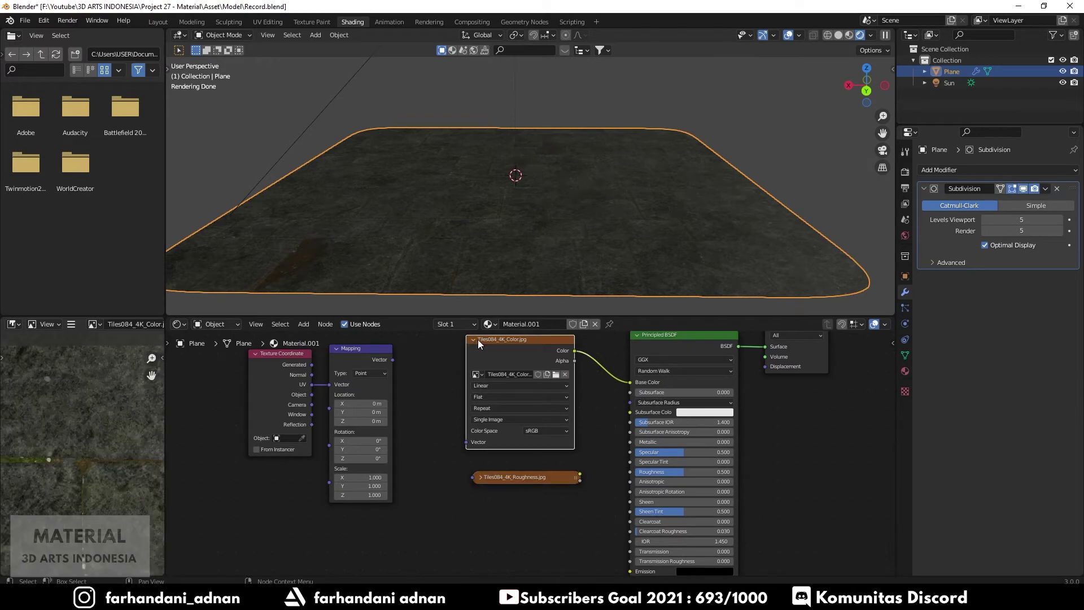
click(475, 339)
drag(509, 470, 505, 416)
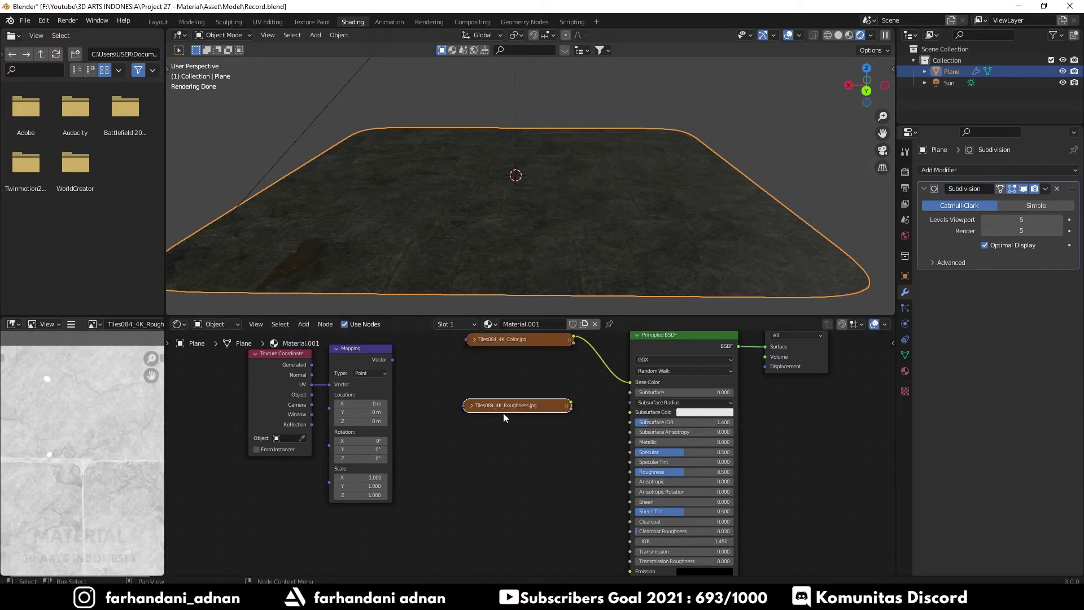
drag(571, 394, 631, 472)
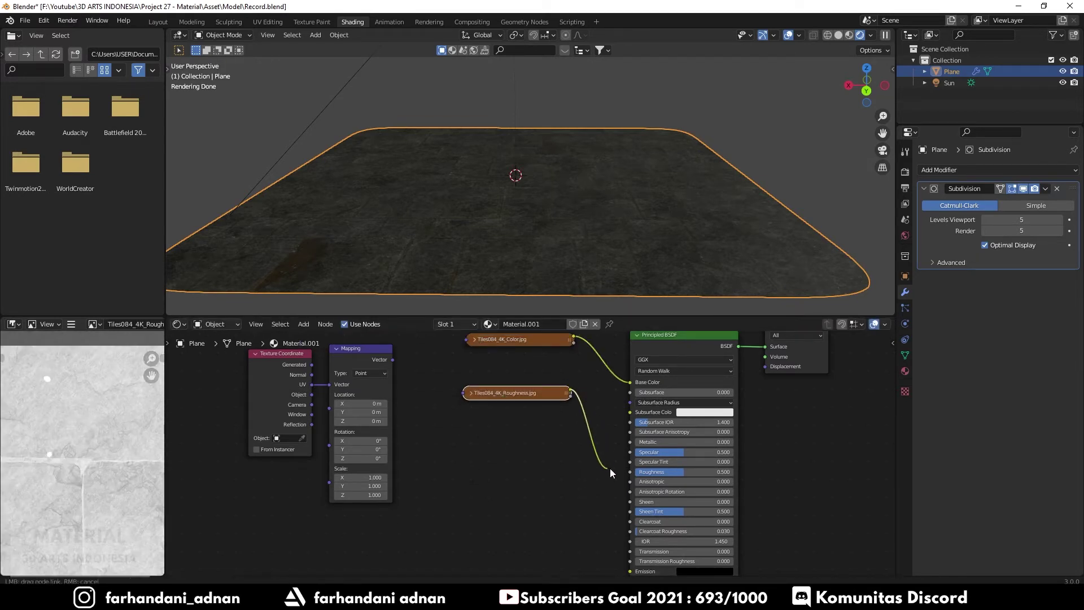
- Add Tiles084_4K_Displacement.jpg as an image texture node
key(alt+Tab)
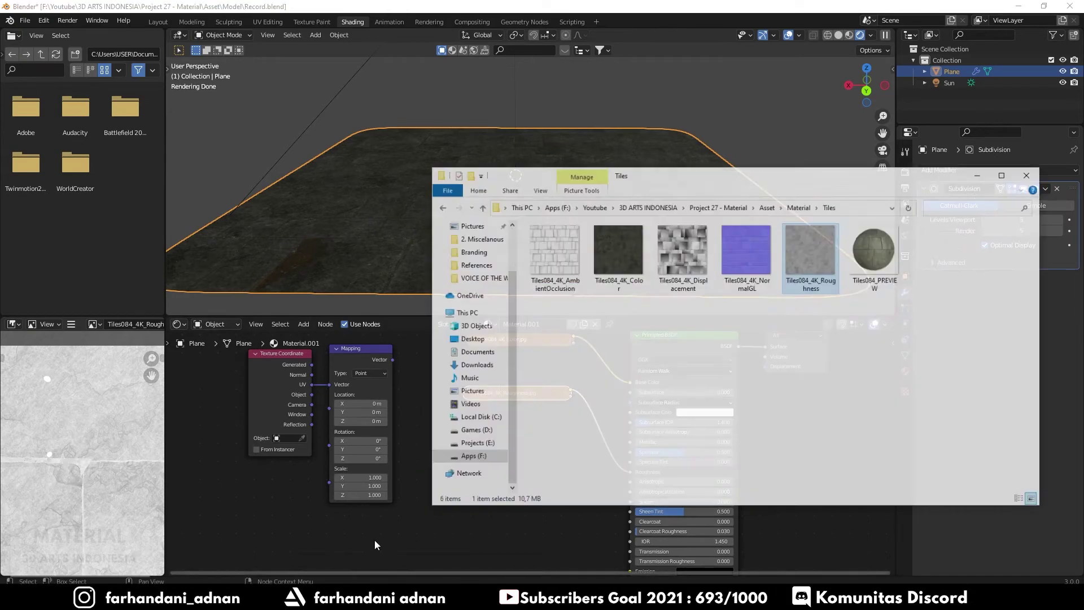
click(696, 271)
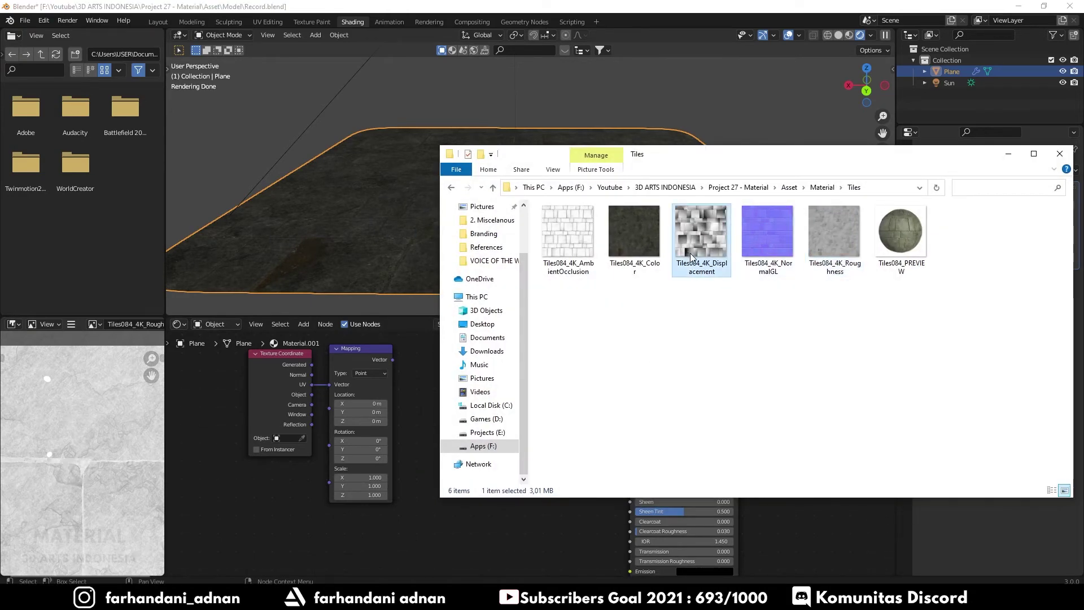
drag(702, 256, 466, 528)
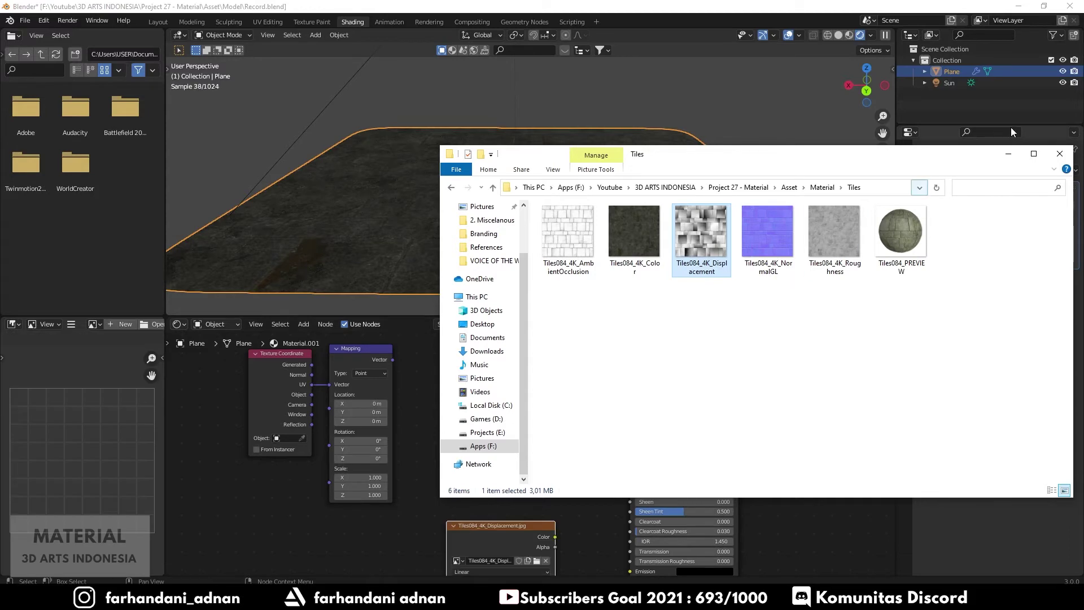
click(1017, 161)
middle_drag(831, 460, 845, 355)
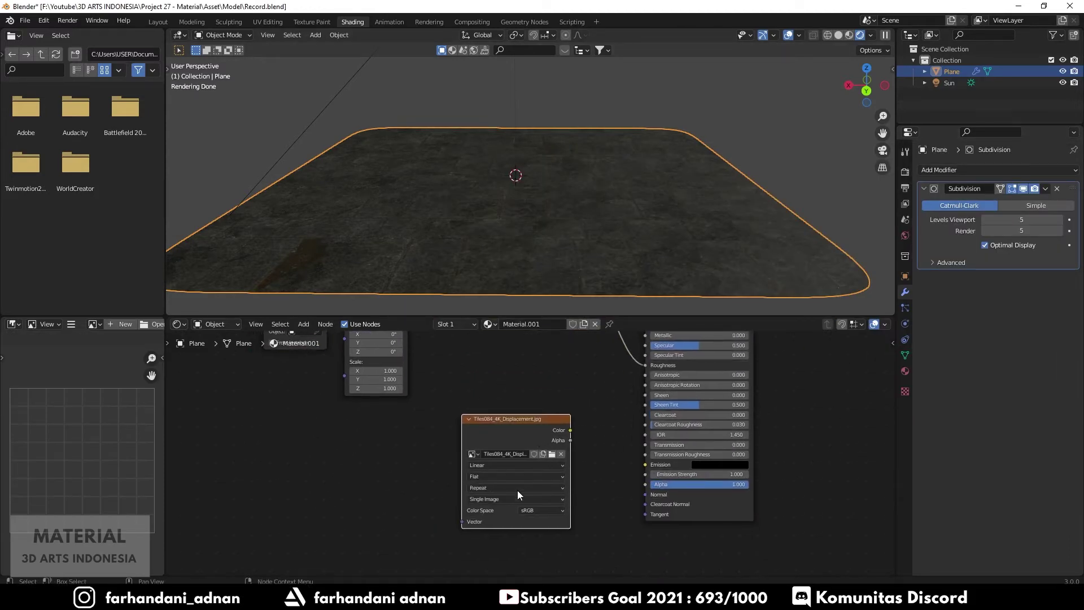
- Set the displacement image node's Color Space to Non-Color
click(525, 510)
click(551, 467)
middle_drag(491, 353, 496, 403)
scroll(502, 410, down, 2)
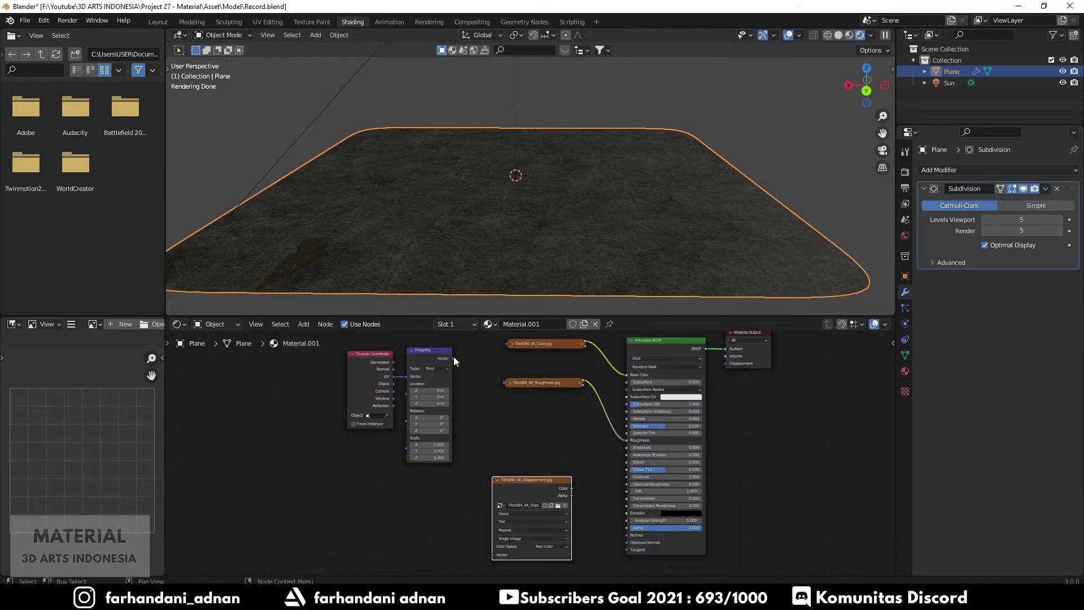
- Link Mapping's Vector to the colour, roughness and displacement textures, repositioning the displacement node
mouse_move(452, 358)
mouse_down()
mouse_move(506, 391)
mouse_move(503, 430)
mouse_up()
drag(518, 530, 523, 459)
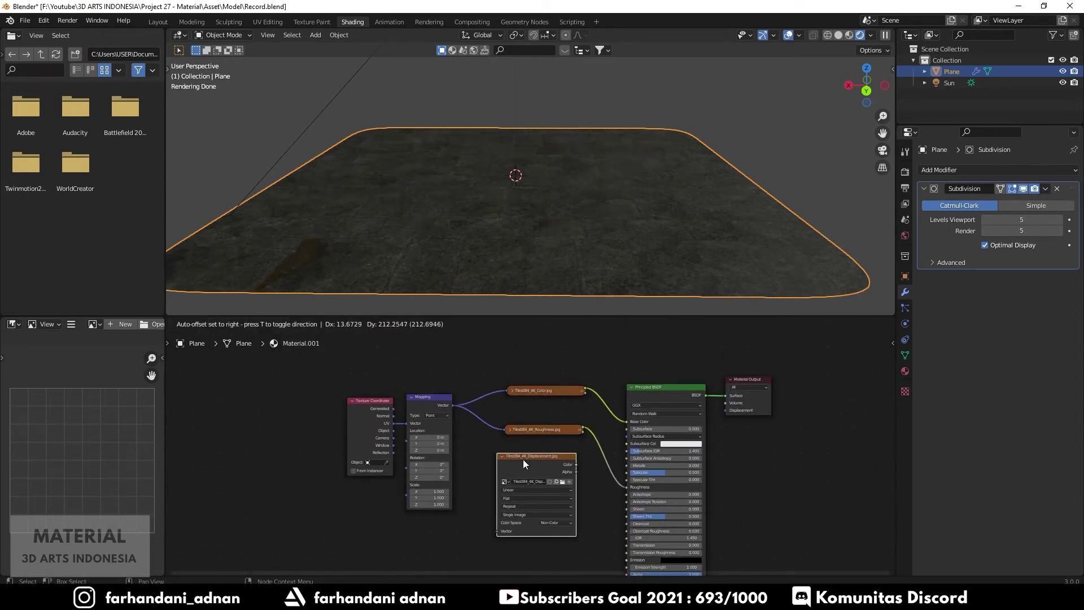
drag(453, 405, 498, 531)
middle_drag(564, 503, 541, 445)
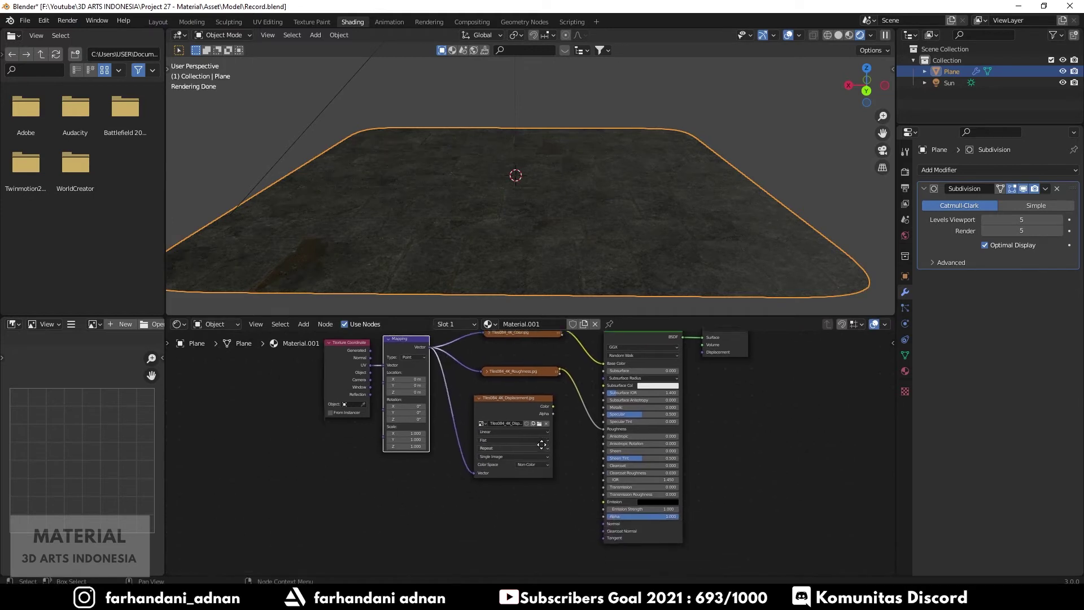
scroll(545, 443, up, 2)
drag(530, 378, 552, 417)
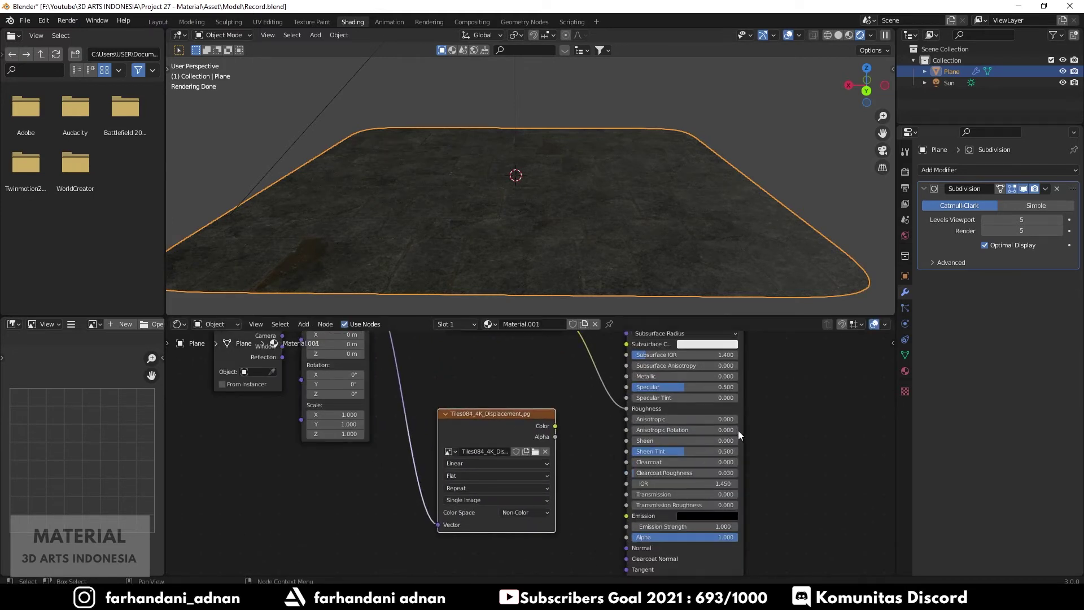
scroll(740, 435, down, 2)
middle_drag(747, 446, 691, 438)
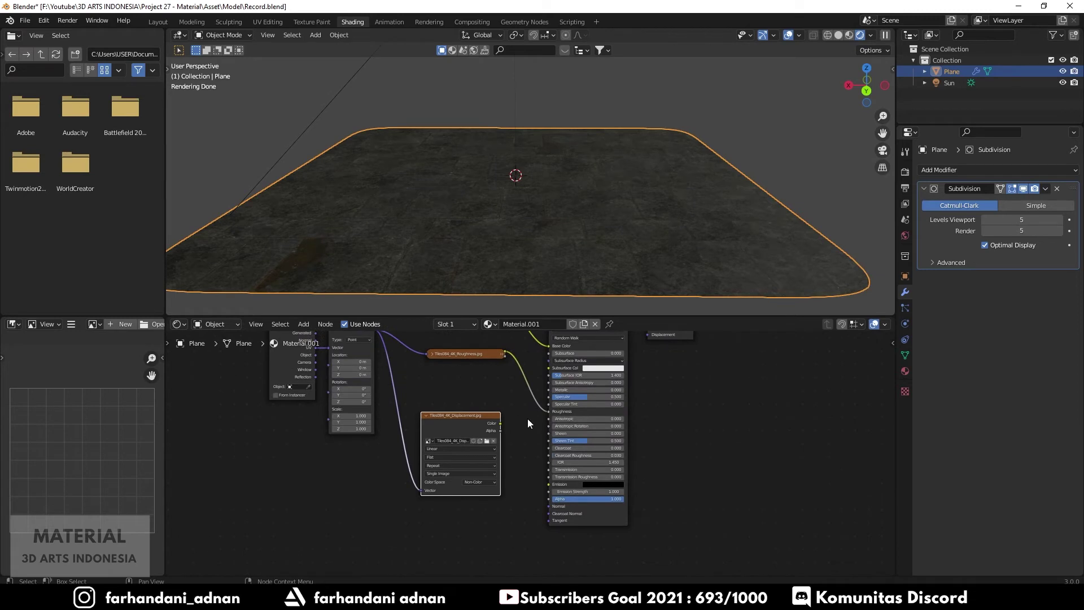
- Add a Displacement node and a Math node beside the shader
key(shift+a)
text(disp)
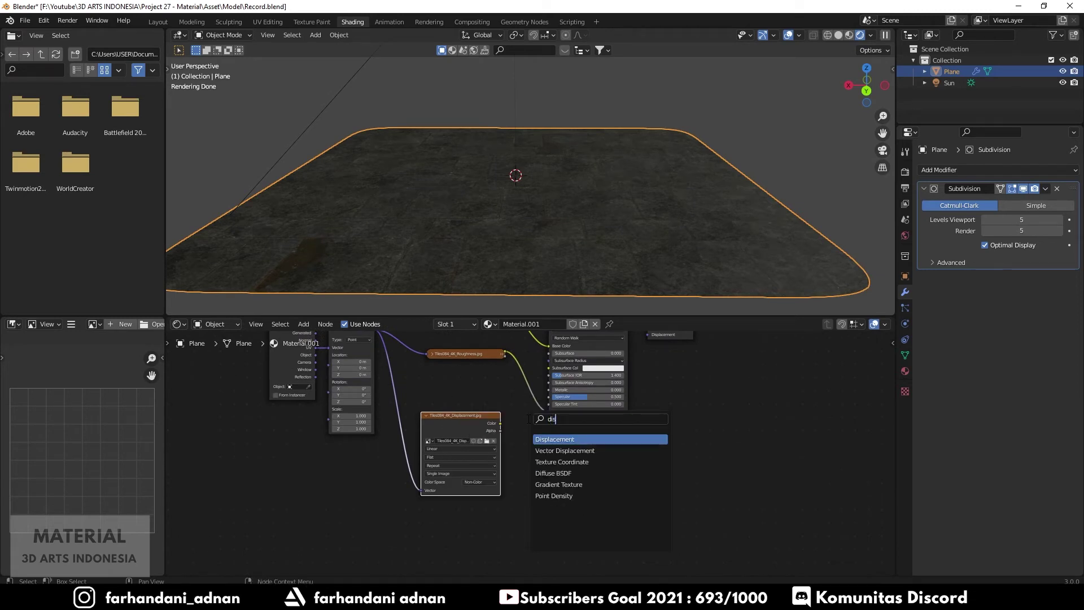
key(Return)
click(640, 419)
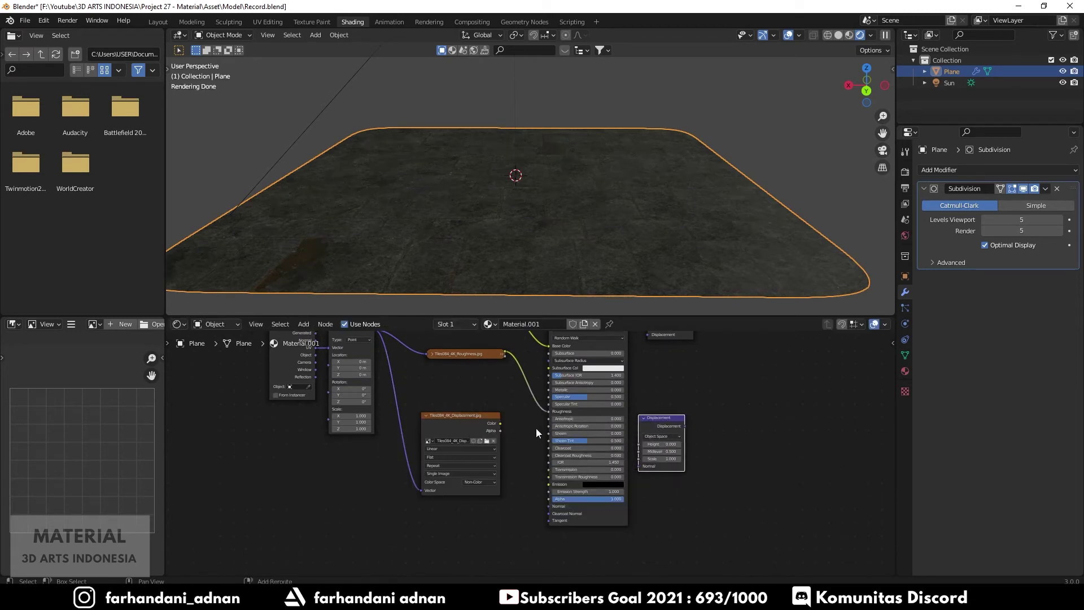
key(shift+a)
text(add)
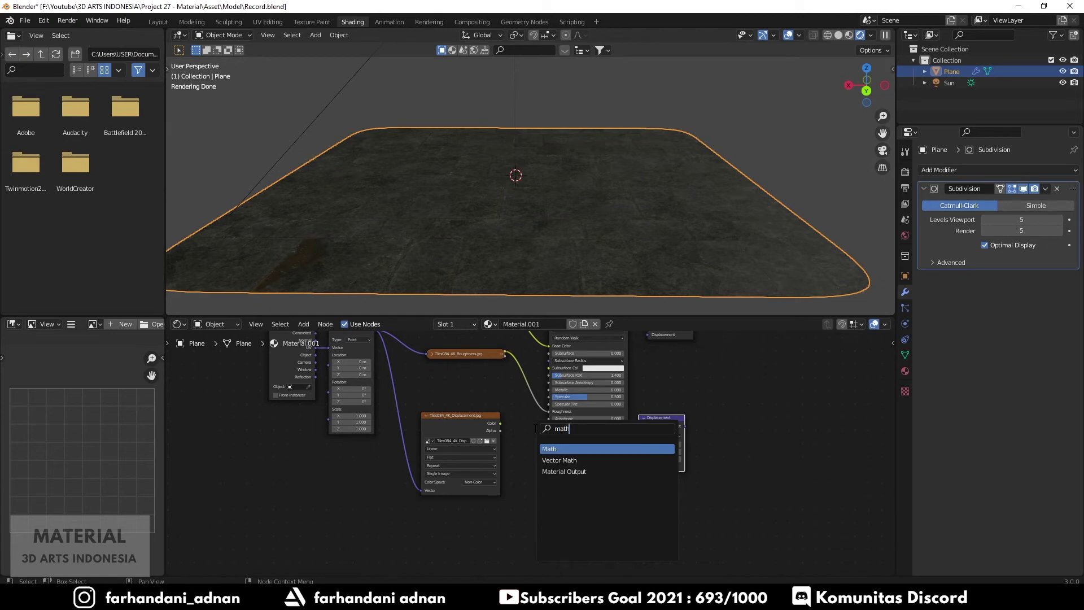
key(Return)
click(512, 435)
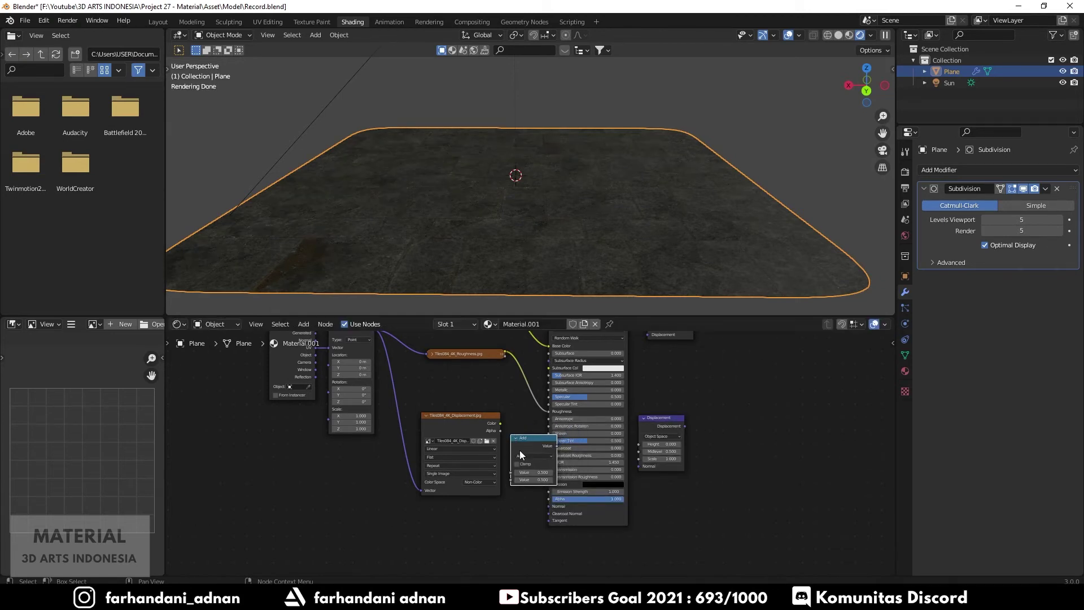
- Switch the Math node's operation to Multiply
click(523, 457)
scroll(530, 465, up, 2)
scroll(530, 465, up, 2)
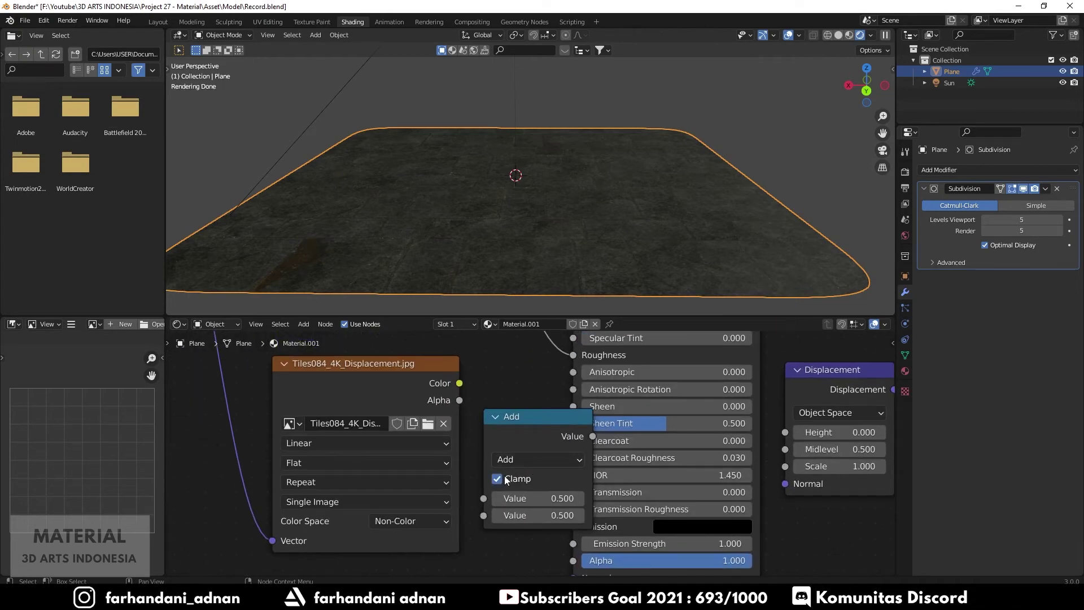
click(519, 459)
click(534, 293)
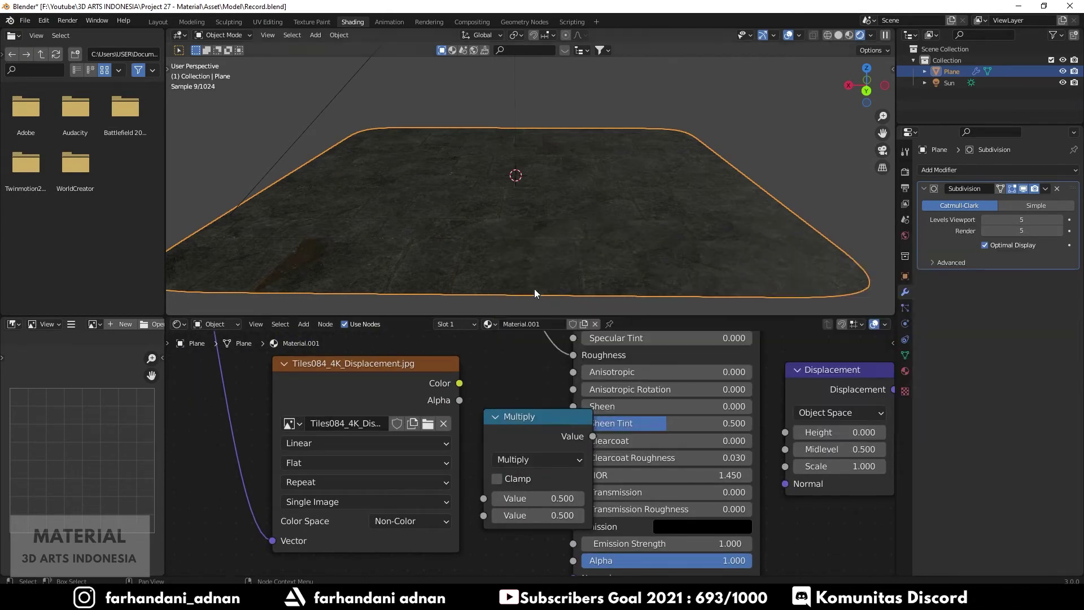
- Chain displacement texture Color → Multiply → Height, and Displacement into Material Output Displacement
mouse_move(454, 386)
mouse_down()
mouse_move(432, 392)
mouse_move(485, 498)
mouse_up()
scroll(531, 454, down, 2)
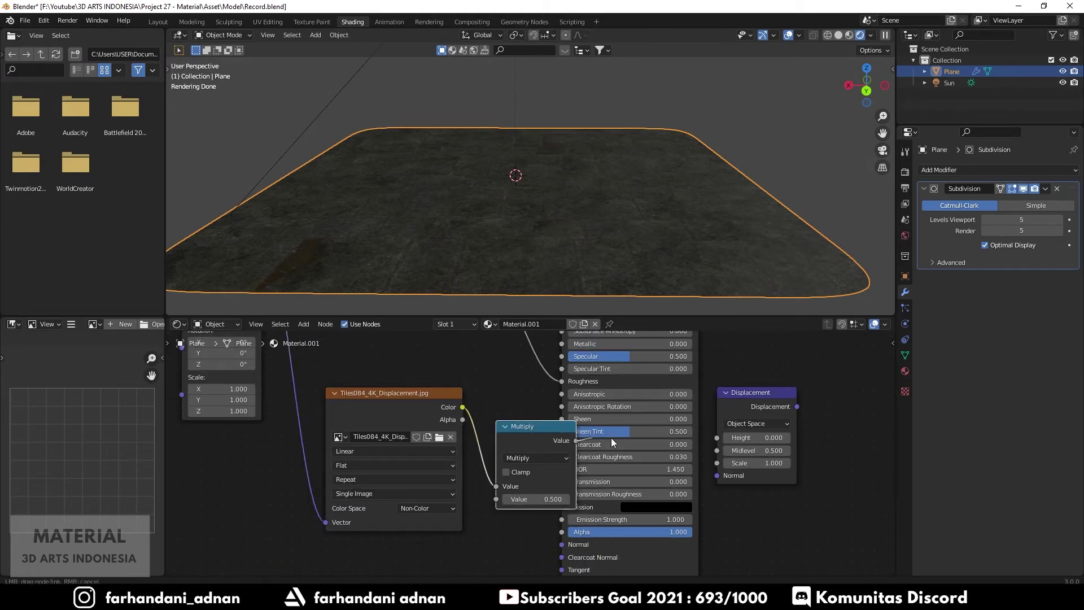
drag(688, 468, 717, 438)
scroll(809, 439, down, 3)
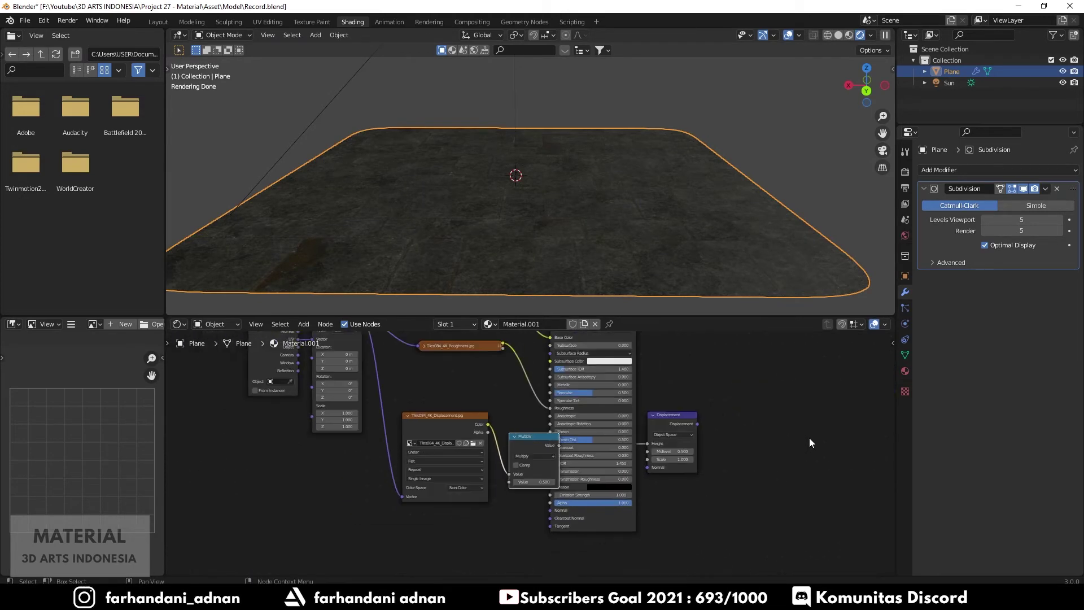
middle_drag(809, 438, 633, 510)
drag(510, 367, 602, 421)
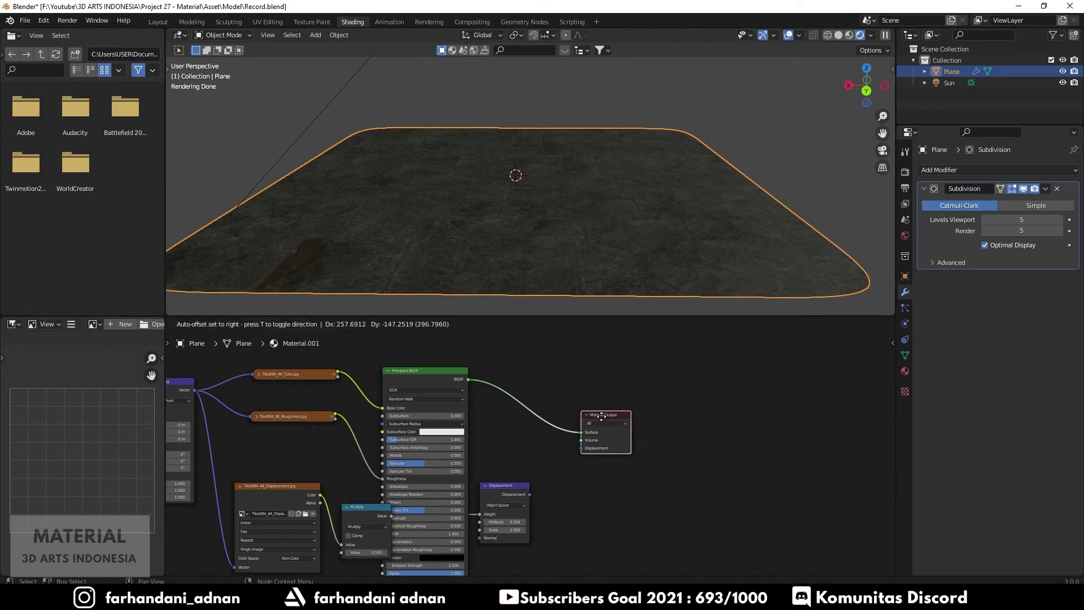
mouse_move(517, 489)
mouse_down()
mouse_move(506, 488)
mouse_move(568, 476)
mouse_move(582, 450)
mouse_up()
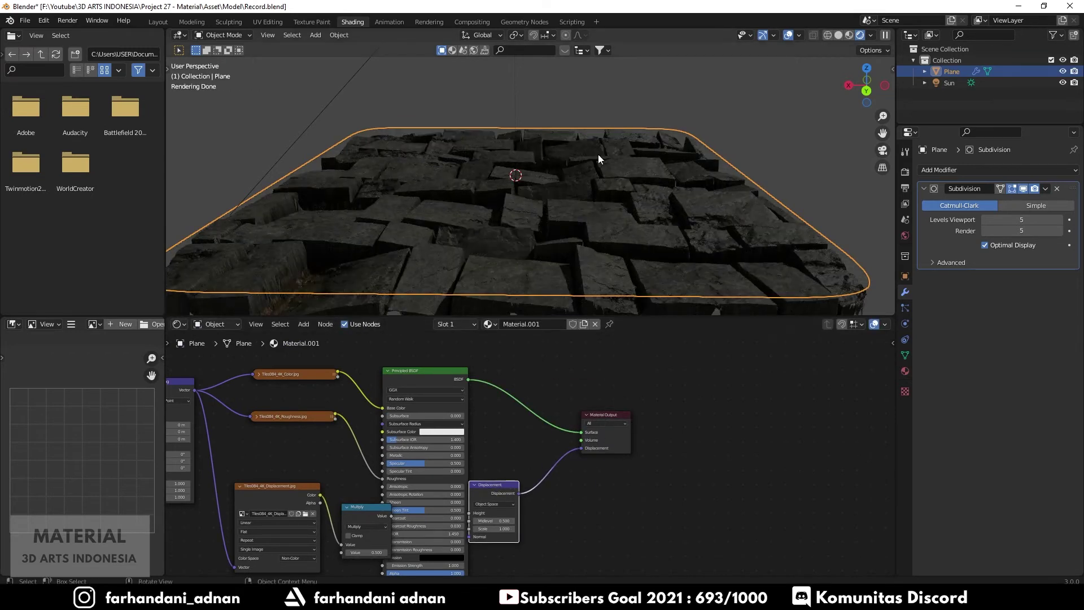
click(733, 141)
middle_drag(696, 175, 547, 215)
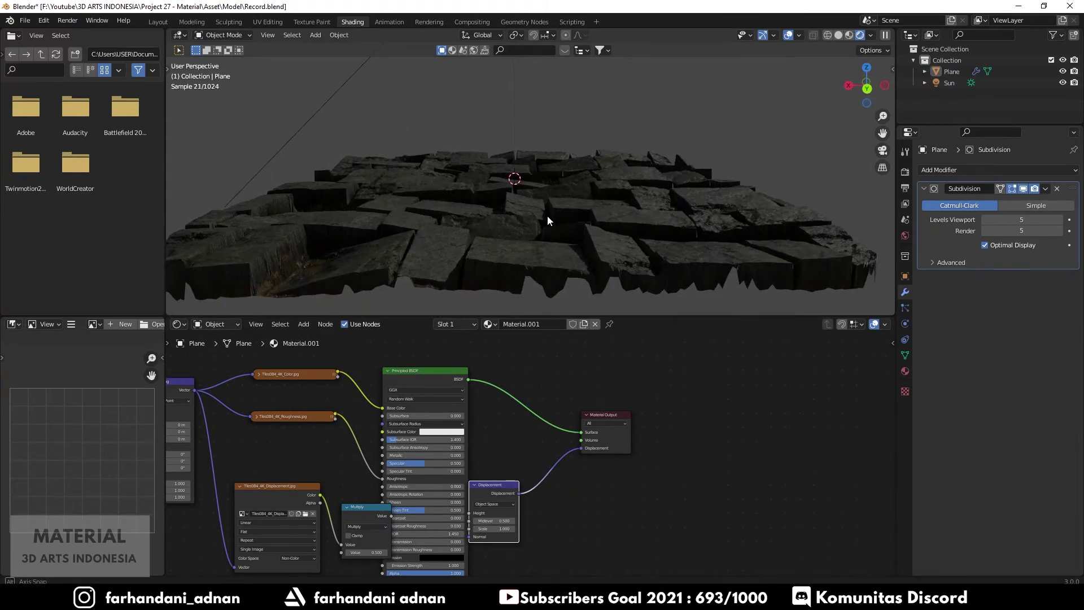
click(518, 100)
click(736, 112)
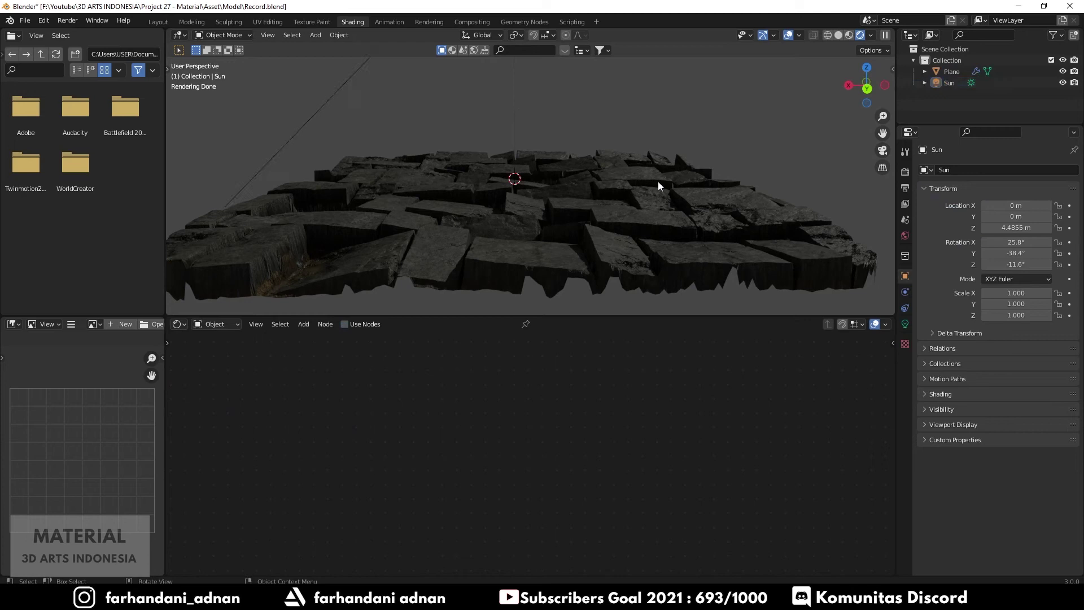
click(561, 221)
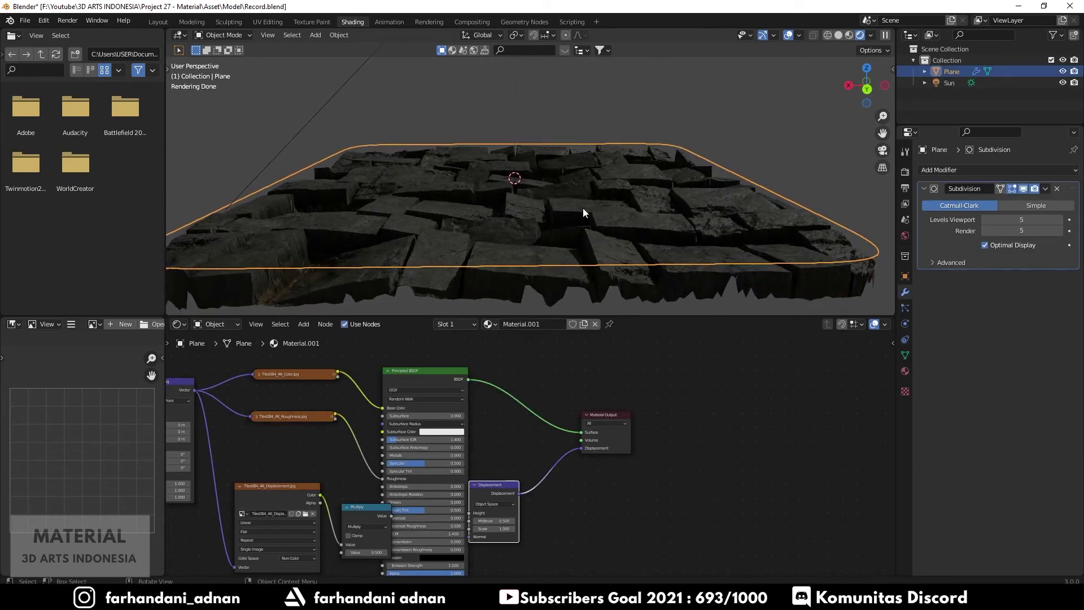
drag(492, 489, 508, 498)
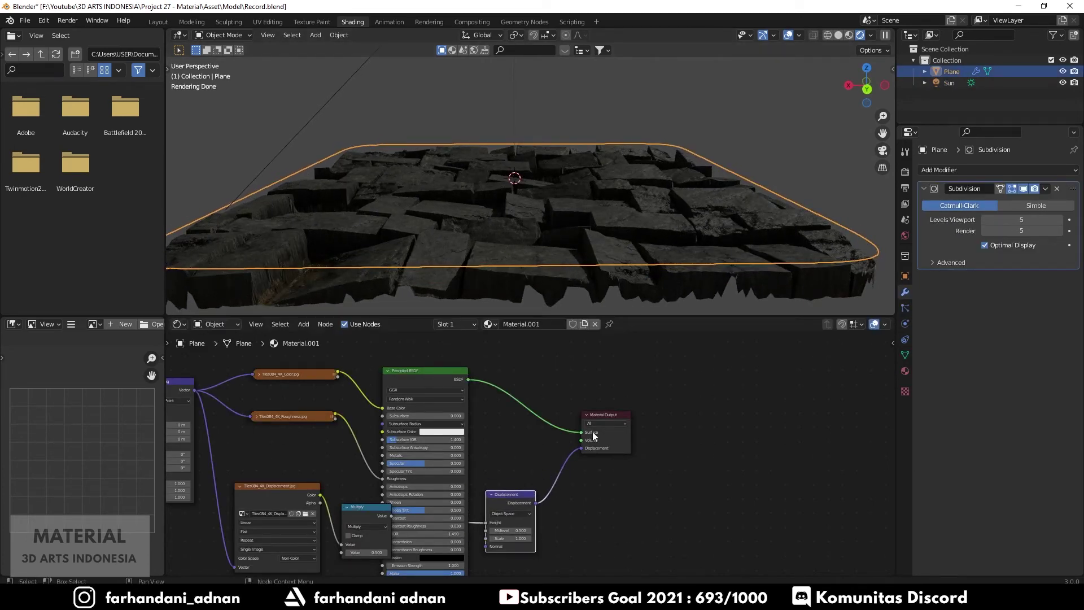
drag(602, 417, 599, 434)
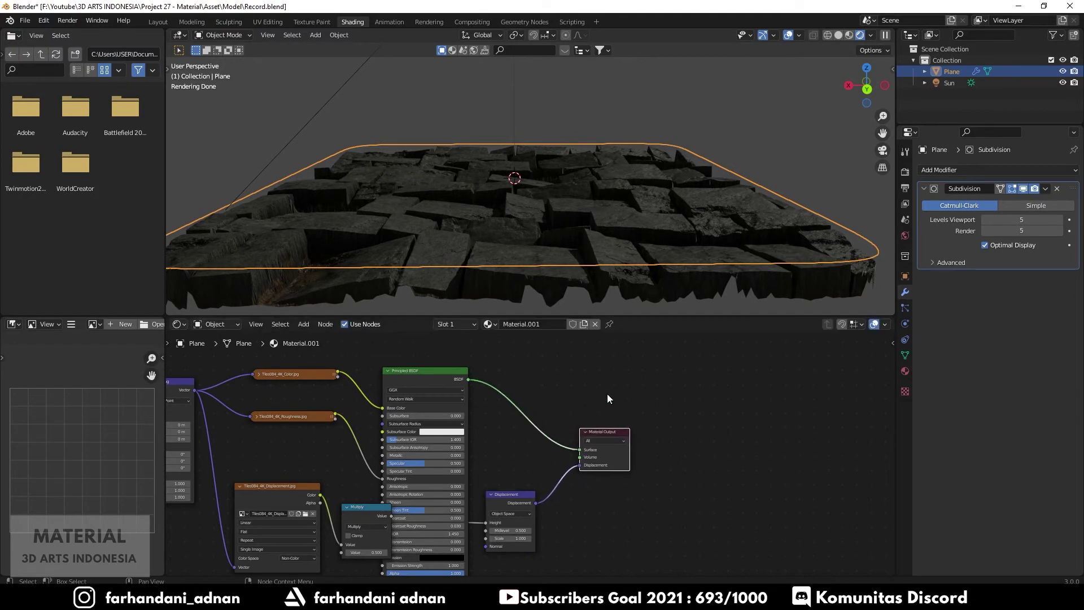
mouse_move(525, 228)
middle_down()
mouse_move(483, 229)
mouse_move(504, 226)
middle_up()
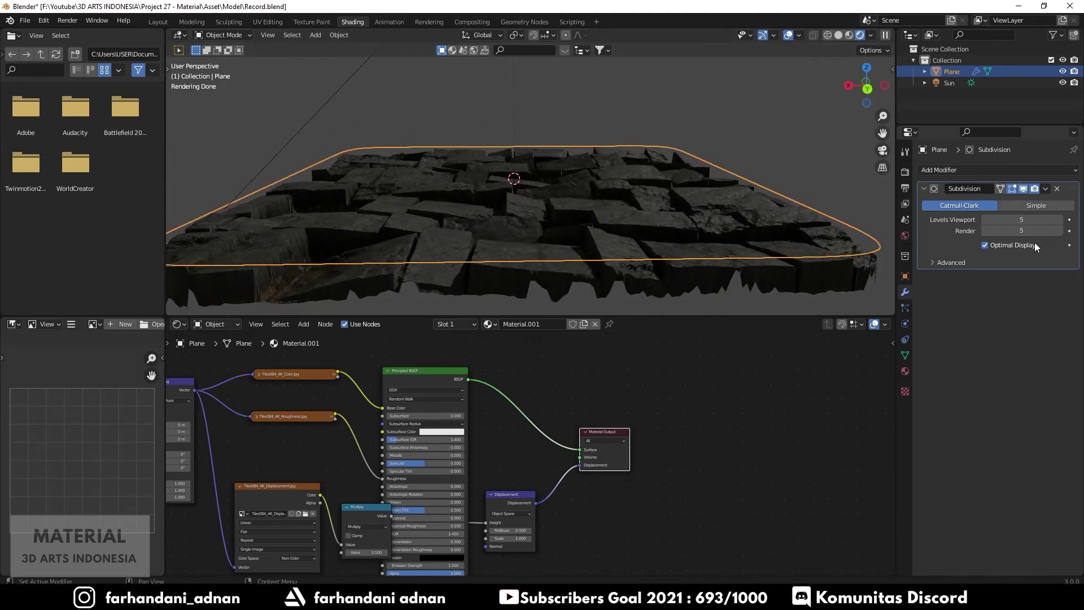
click(905, 373)
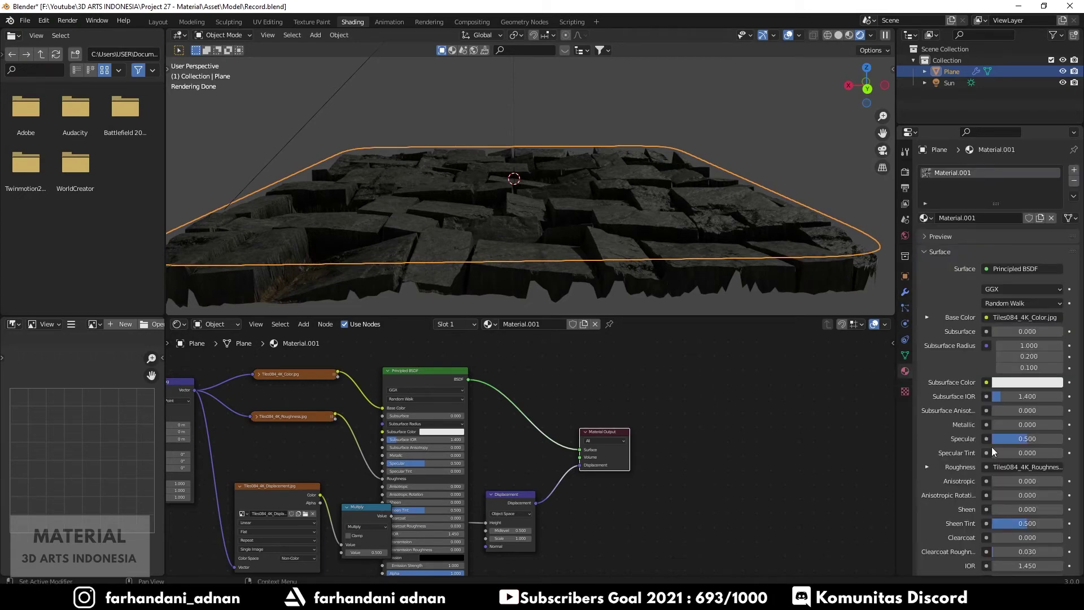
scroll(991, 446, down, 15)
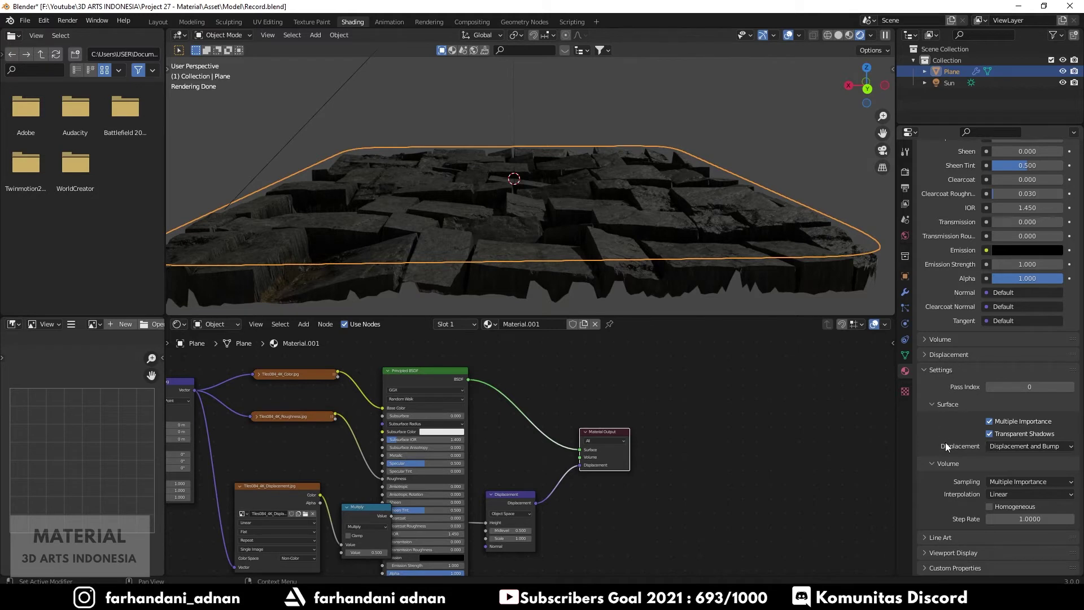
click(941, 370)
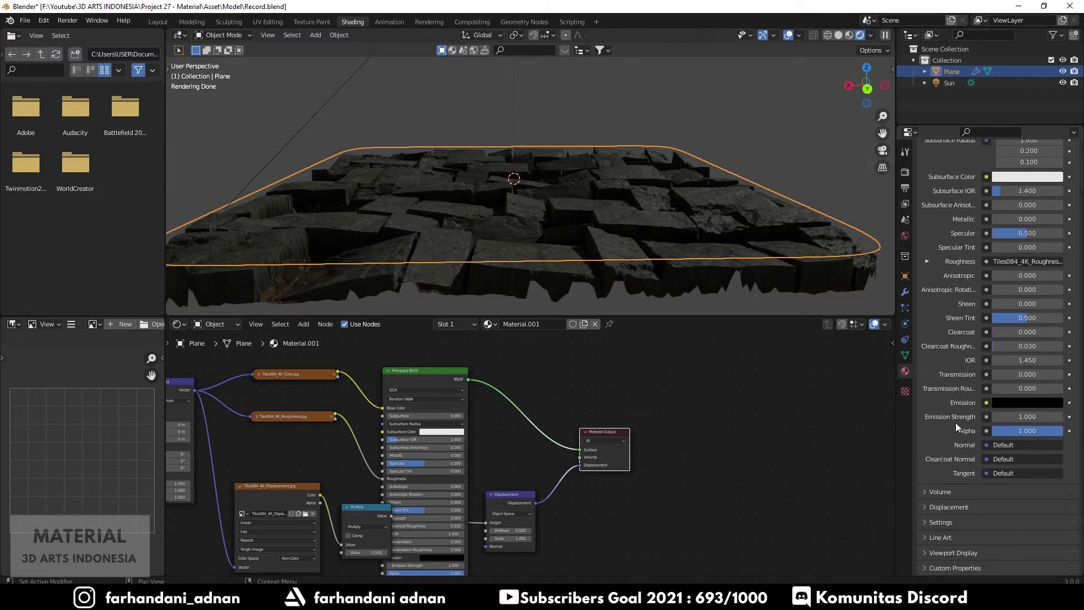
click(938, 520)
scroll(940, 521, down, 3)
scroll(945, 521, down, 4)
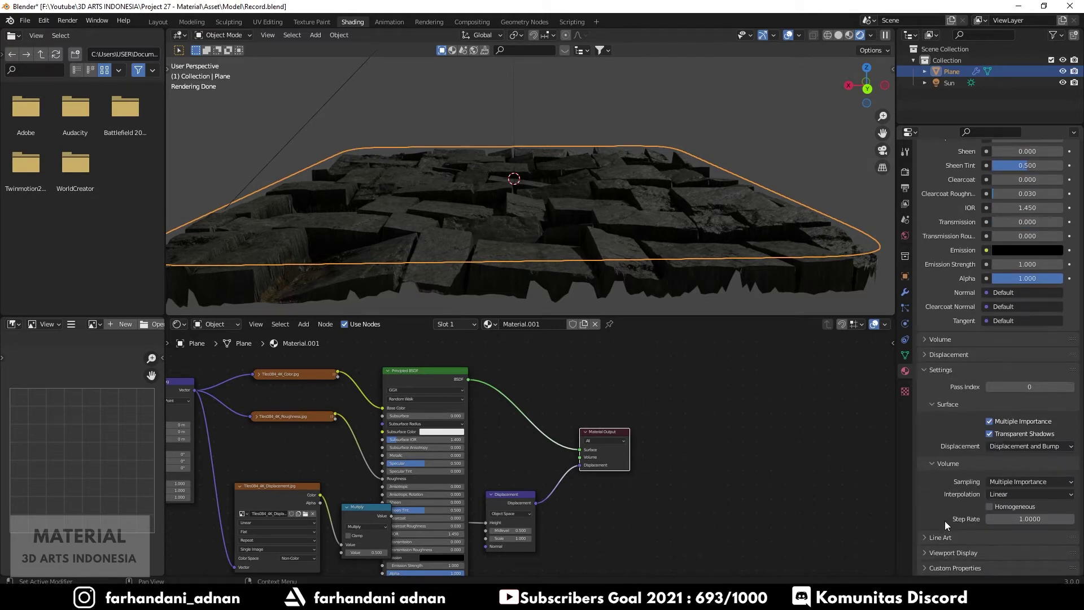
click(1005, 448)
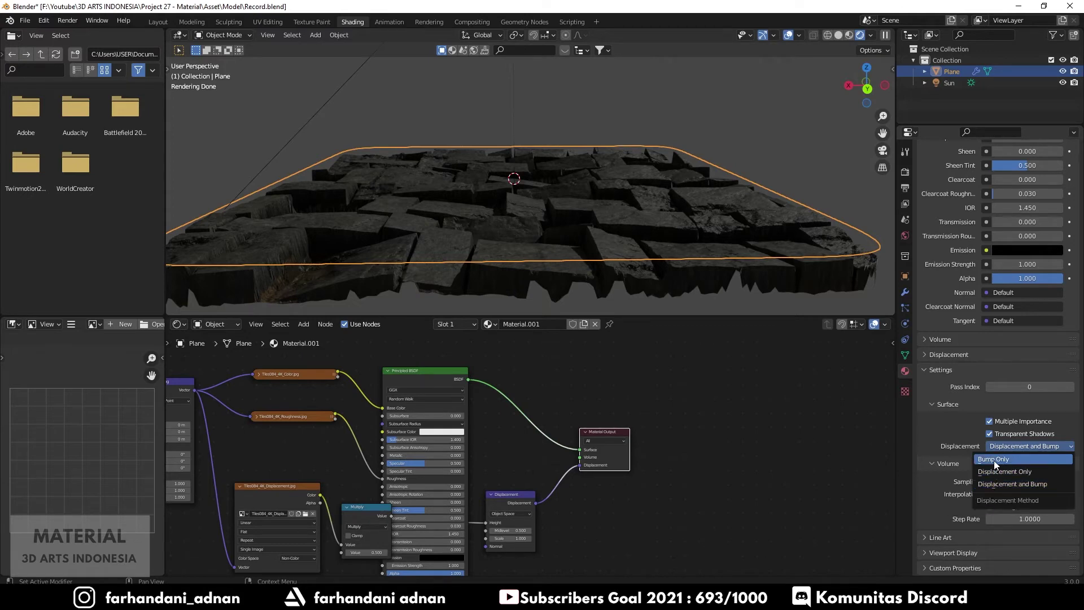
click(994, 460)
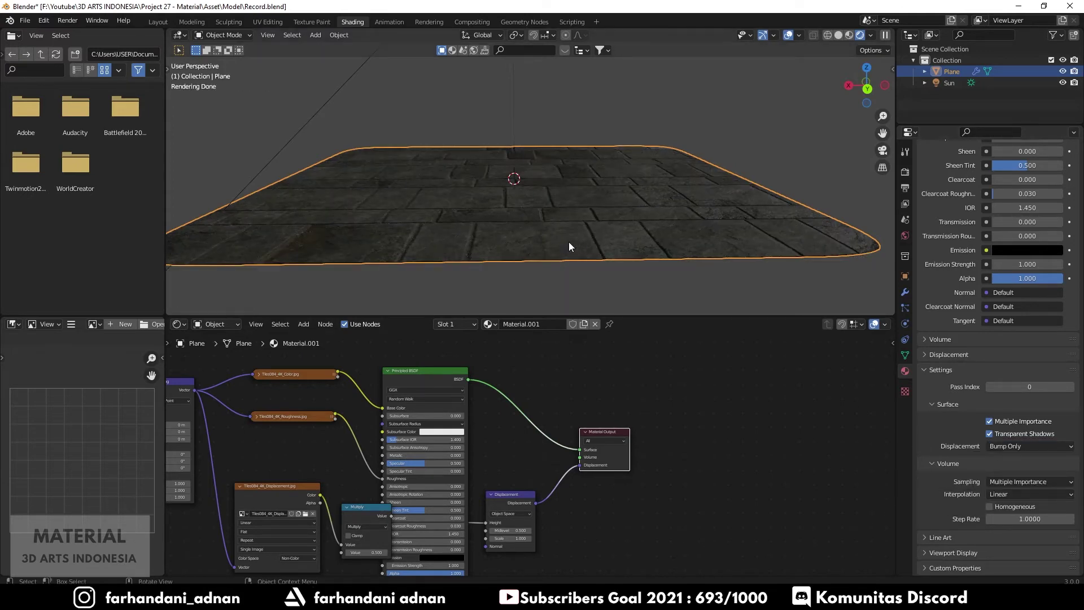
middle_drag(542, 243, 591, 247)
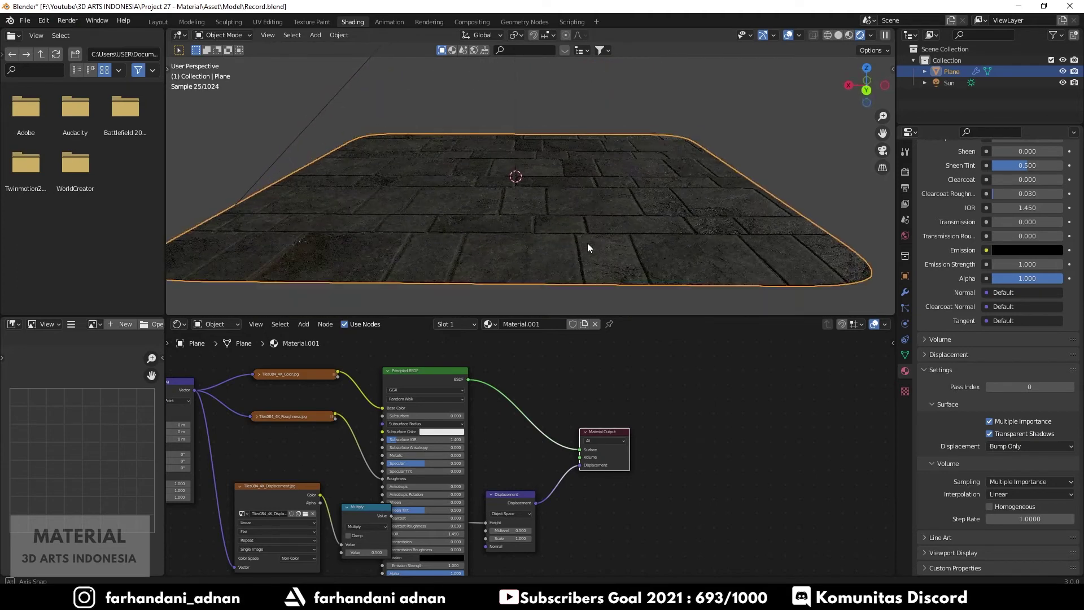
click(1007, 445)
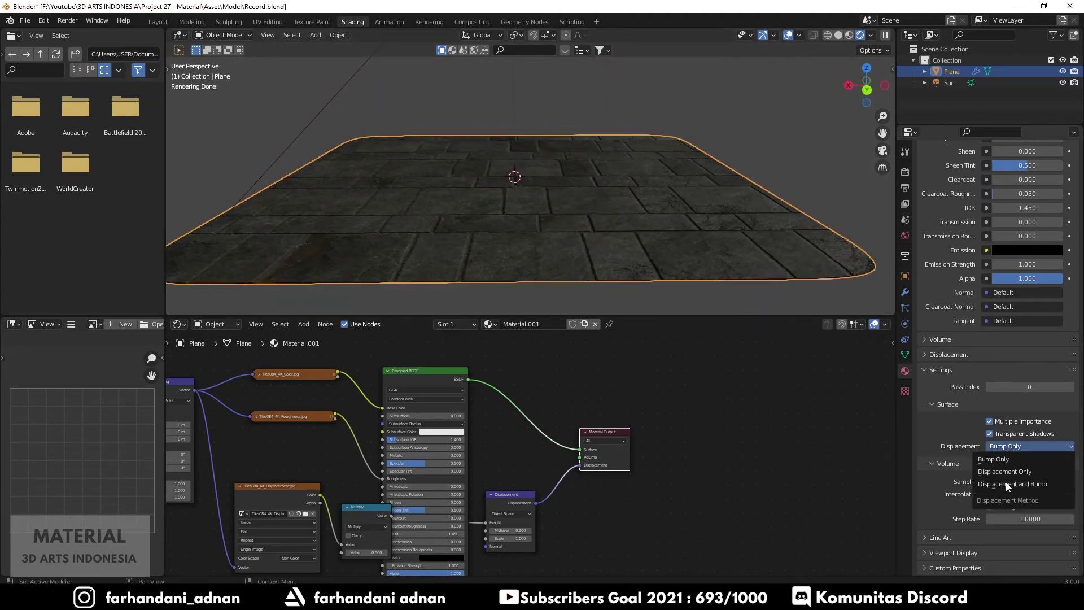
click(1005, 486)
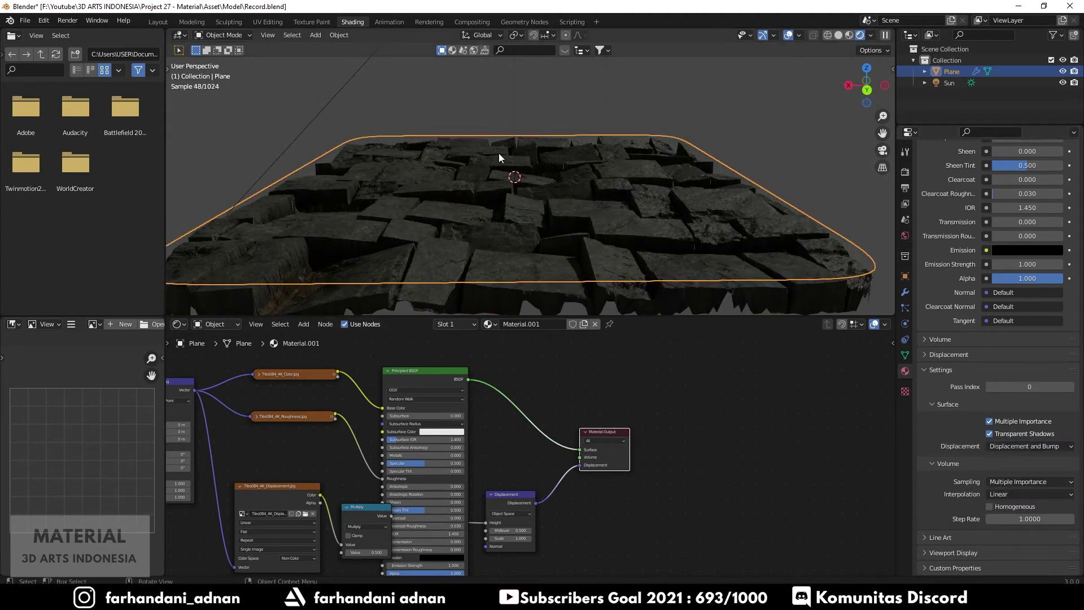
mouse_move(499, 153)
middle_down()
mouse_move(501, 174)
mouse_move(499, 151)
middle_up()
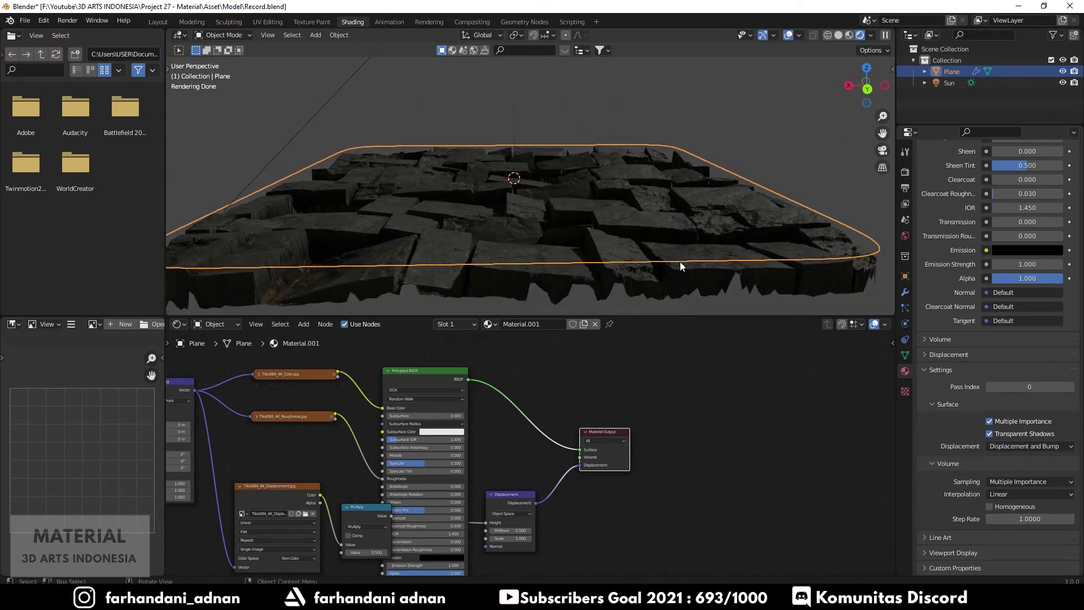
click(780, 147)
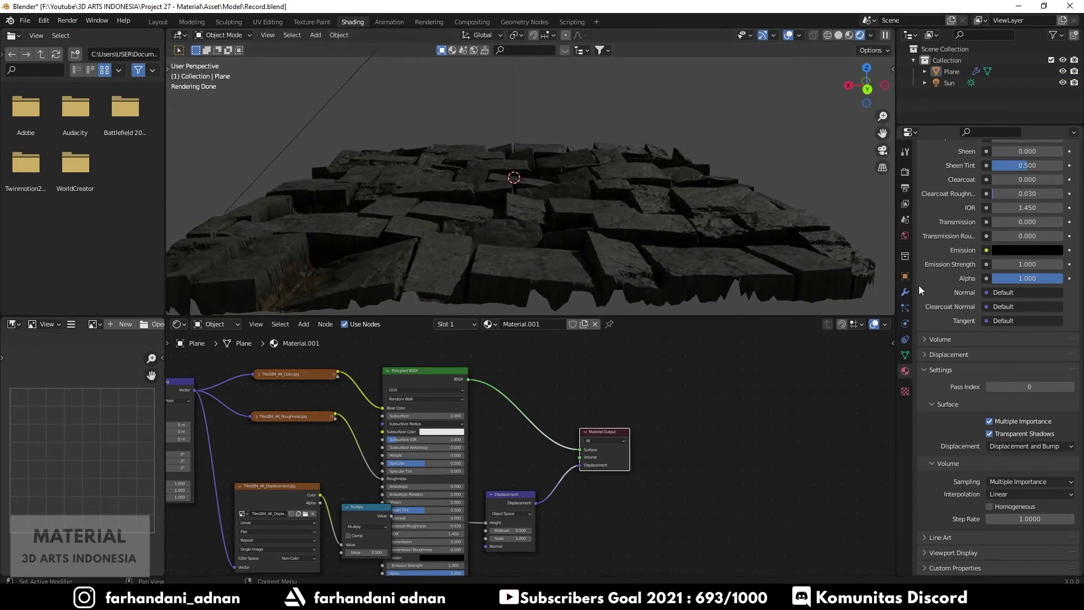
click(905, 293)
drag(996, 218, 1026, 221)
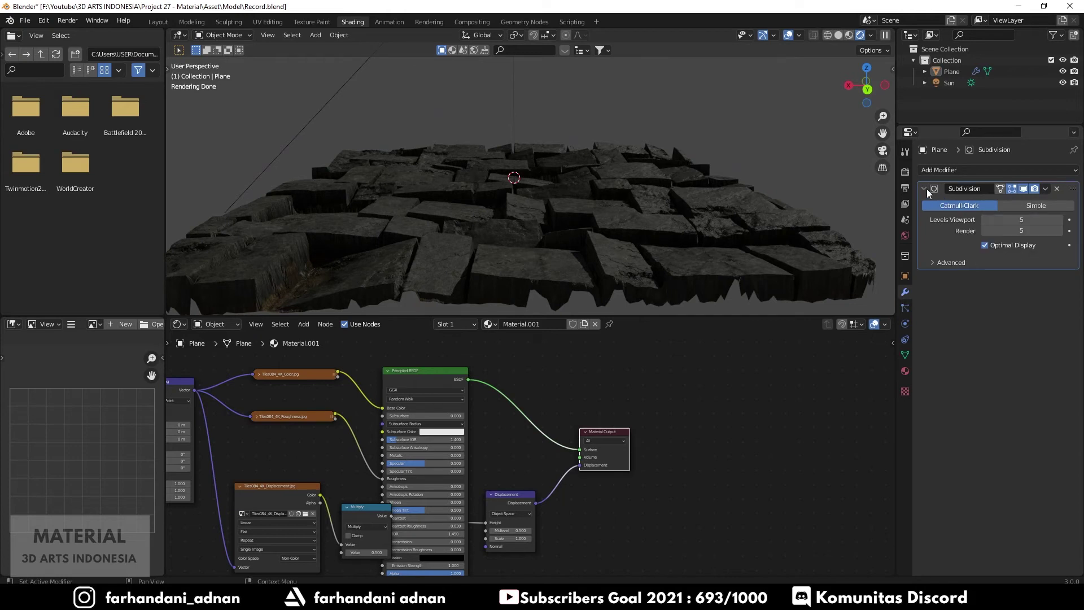
- Raise the Subdivision modifier's viewport levels to 8 and orbit around the displaced floor
click(1005, 220)
key(Return)
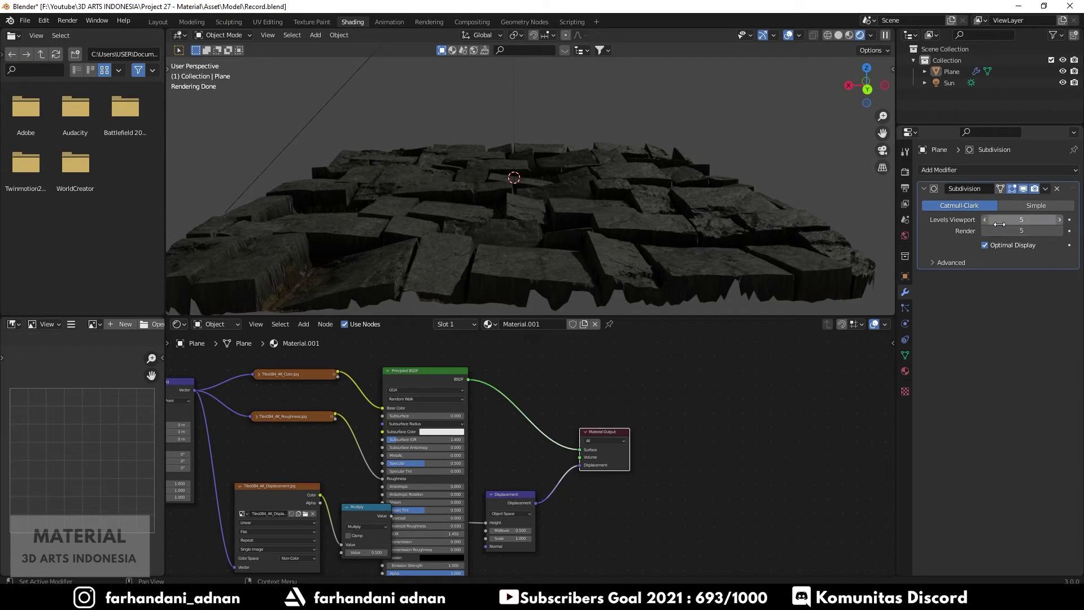
click(1011, 225)
text(1)
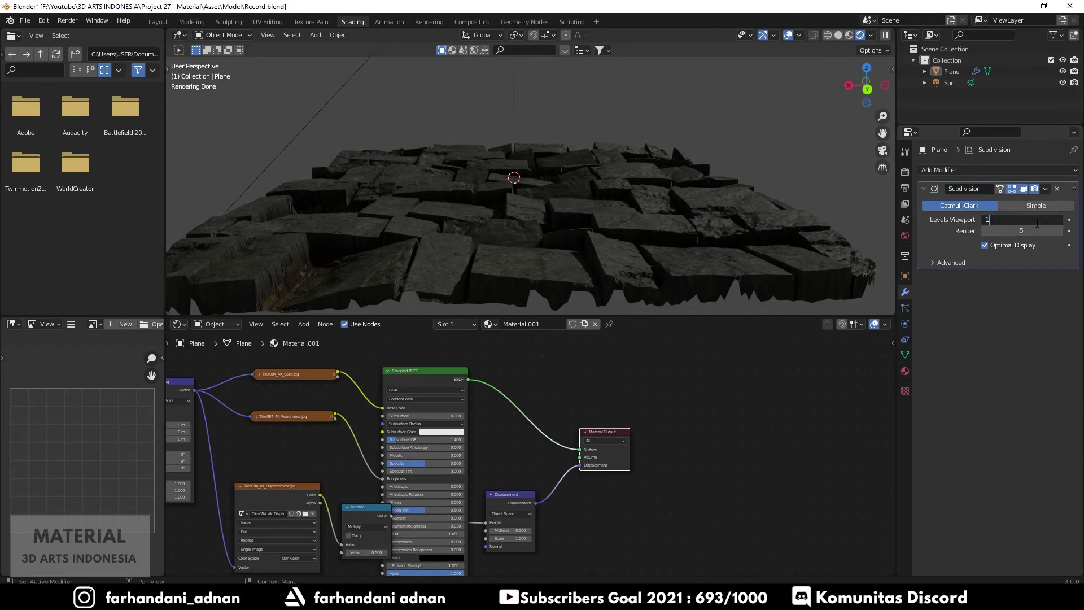
key(Return)
mouse_move(530, 223)
middle_down()
mouse_move(622, 208)
mouse_move(532, 226)
middle_up()
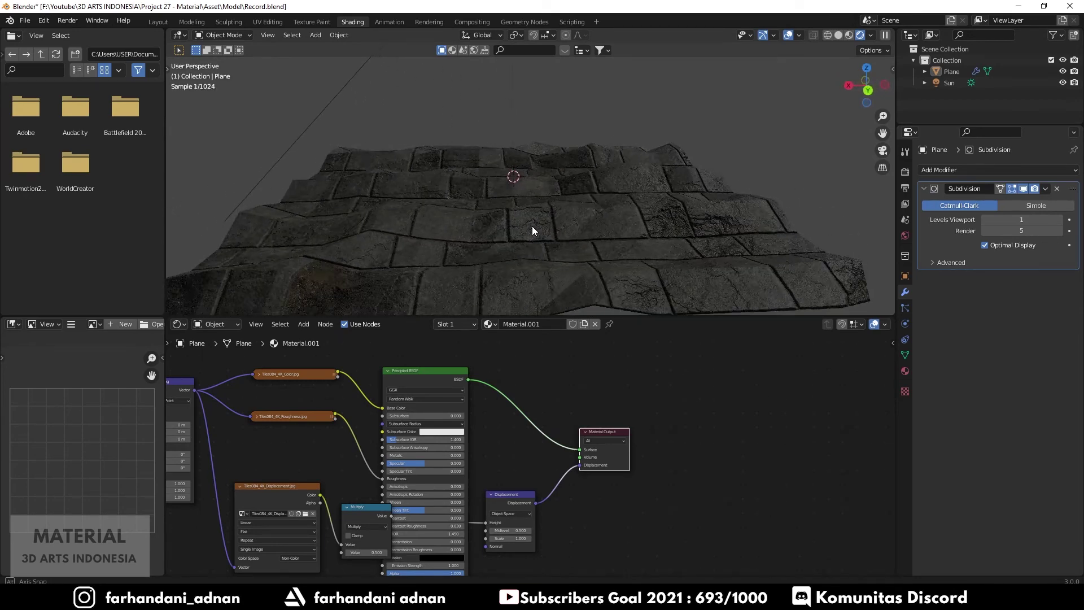
click(1036, 222)
text(8)
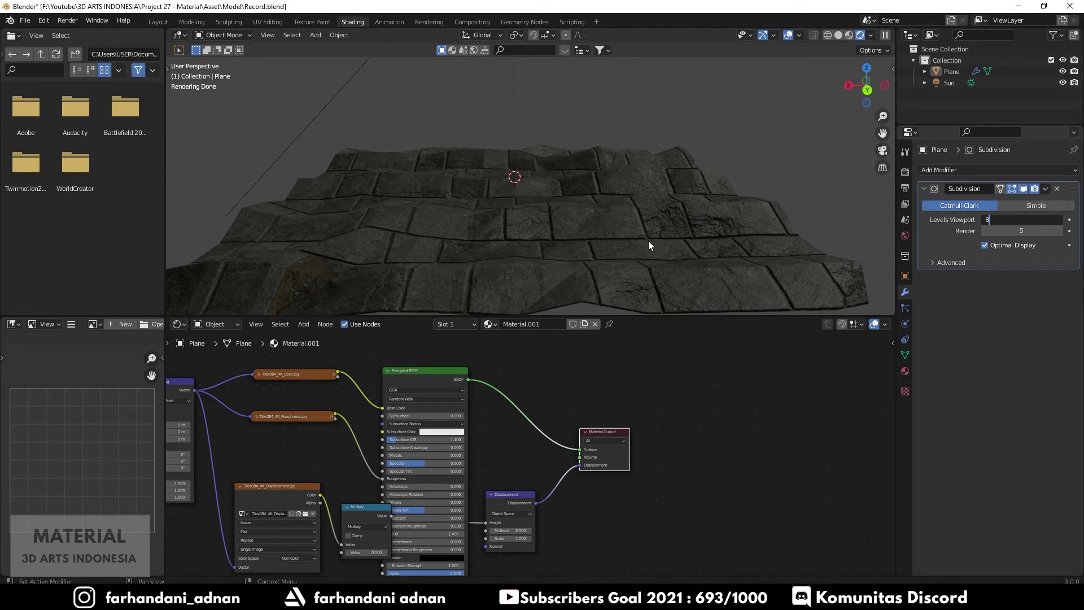
key(Return)
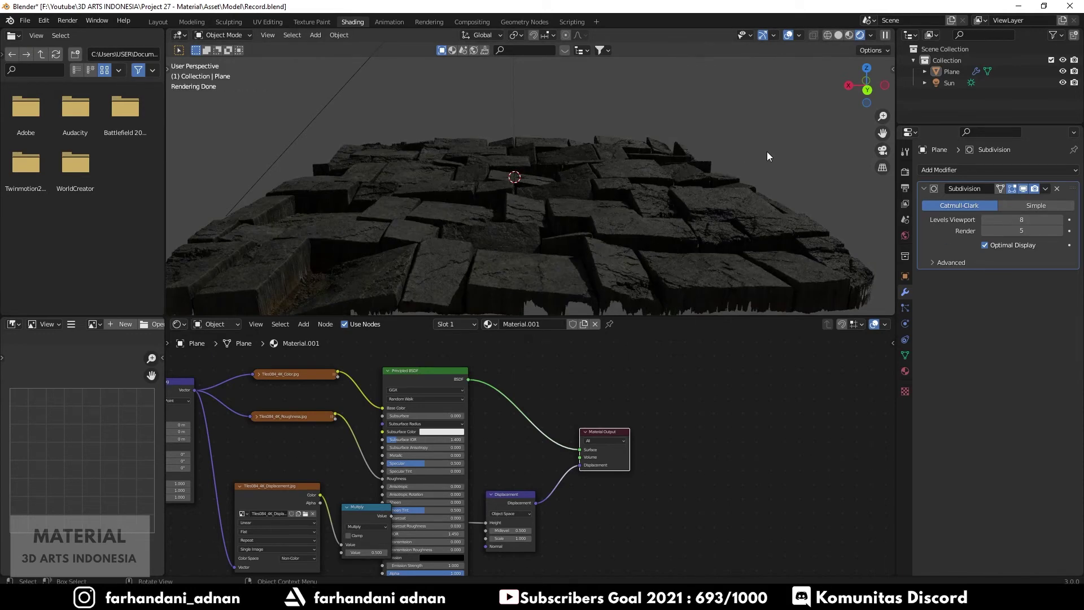
mouse_move(555, 184)
middle_down()
mouse_move(524, 199)
mouse_move(526, 189)
mouse_move(526, 199)
middle_up()
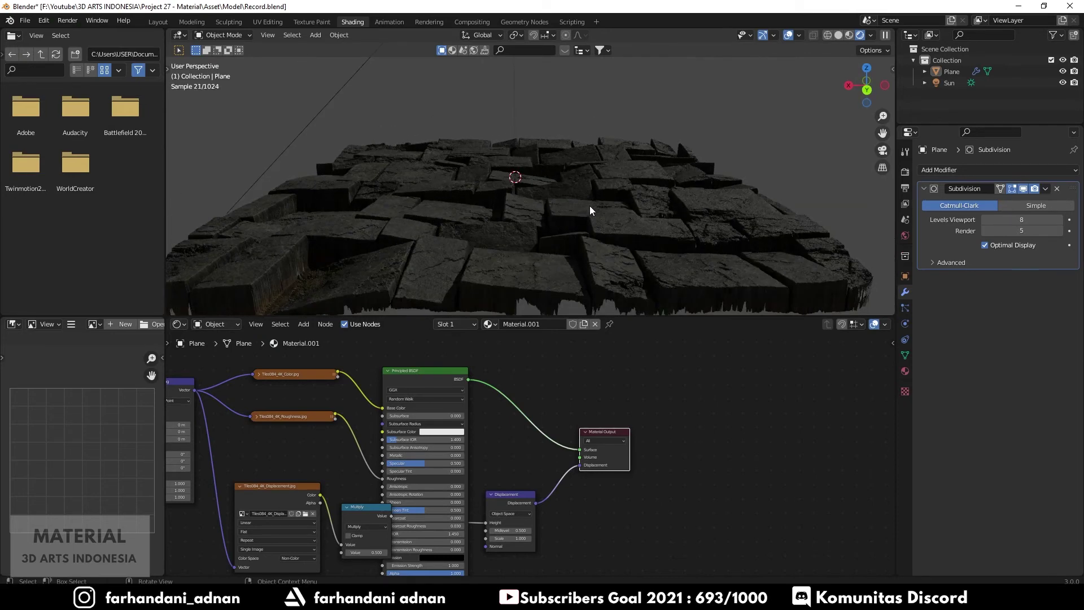
mouse_move(659, 210)
middle_down()
mouse_move(596, 208)
mouse_move(596, 197)
middle_up()
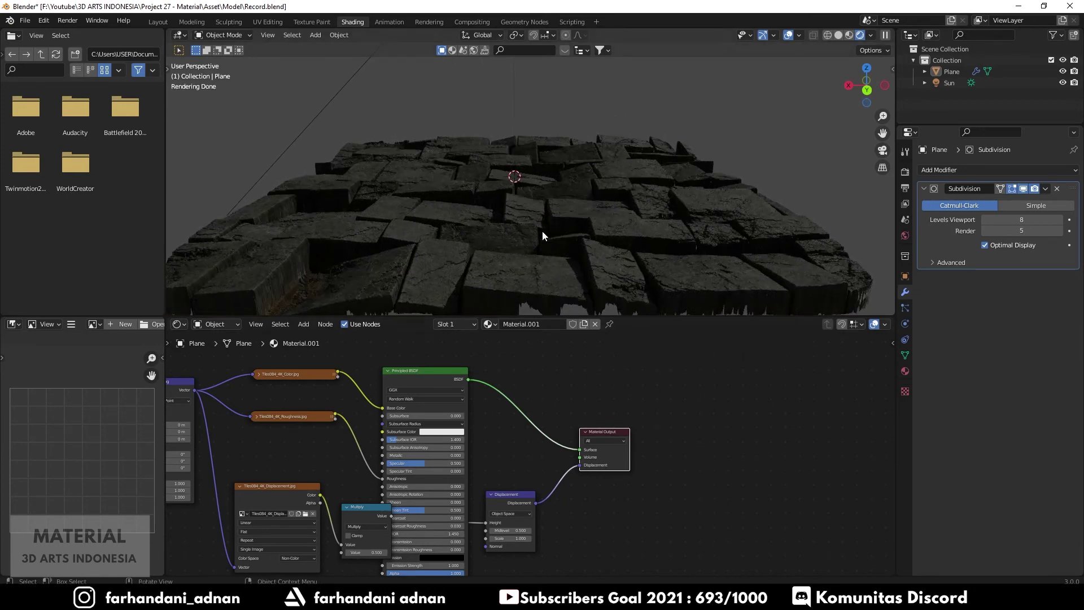
- Rearrange the displacement image and Multiply nodes in the node graph
middle_drag(525, 454, 637, 417)
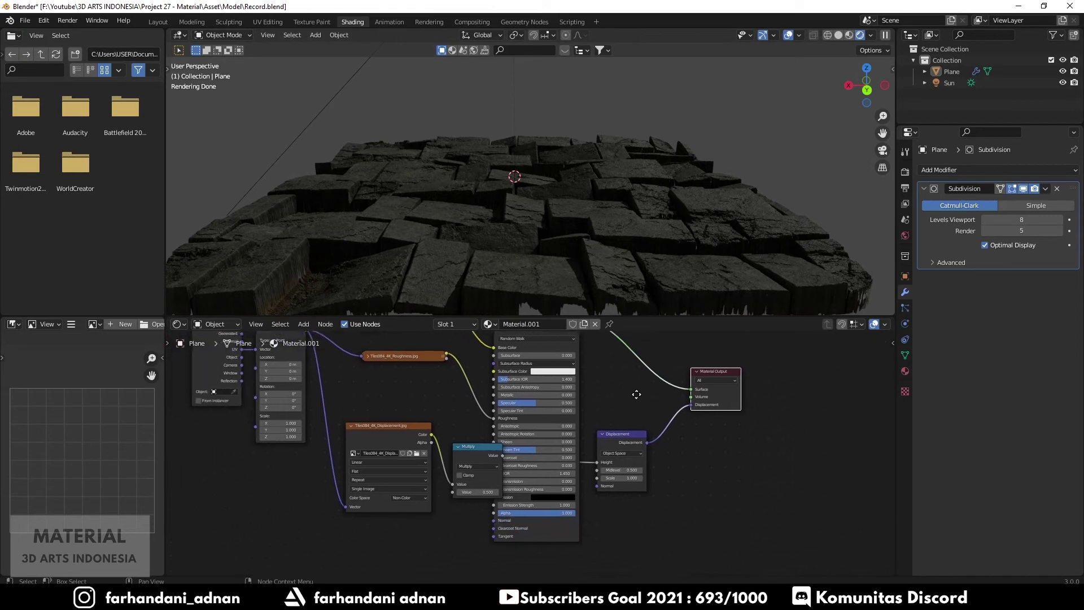
drag(385, 459, 378, 431)
mouse_move(481, 470)
mouse_down()
mouse_move(464, 449)
mouse_move(440, 459)
mouse_up()
- Set the Multiply node's Value to 0.1
scroll(456, 473, up, 4)
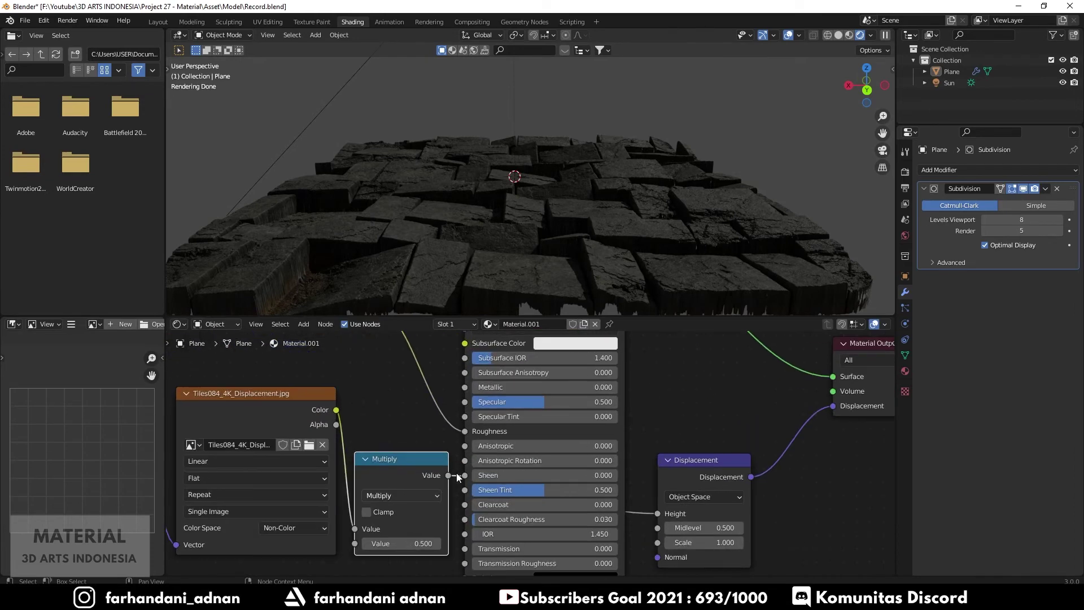
middle_drag(456, 473, 583, 459)
click(562, 476)
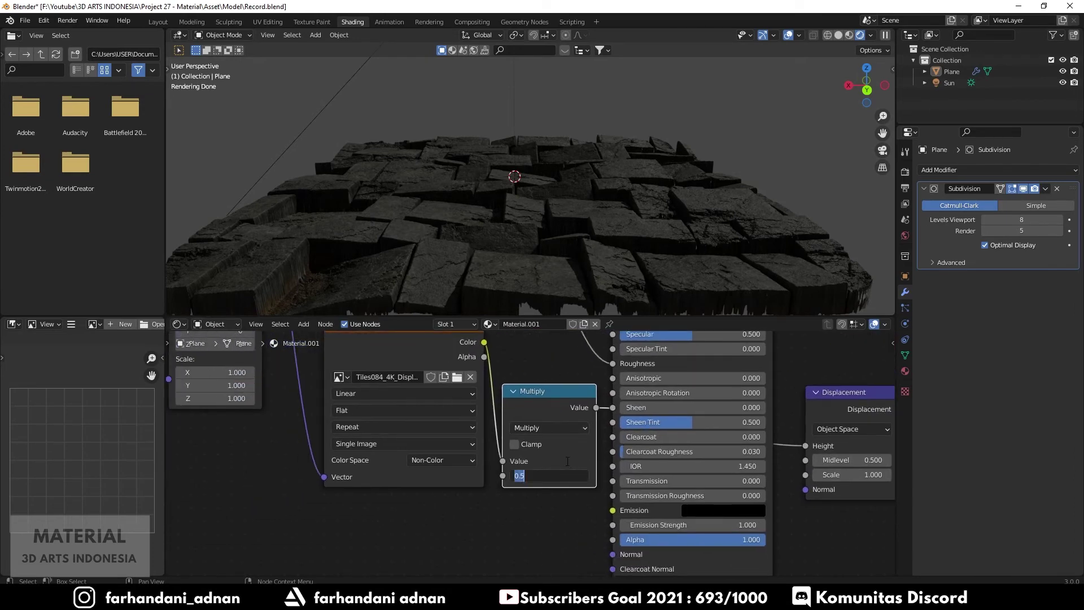
key(BackSpace)
key(Return)
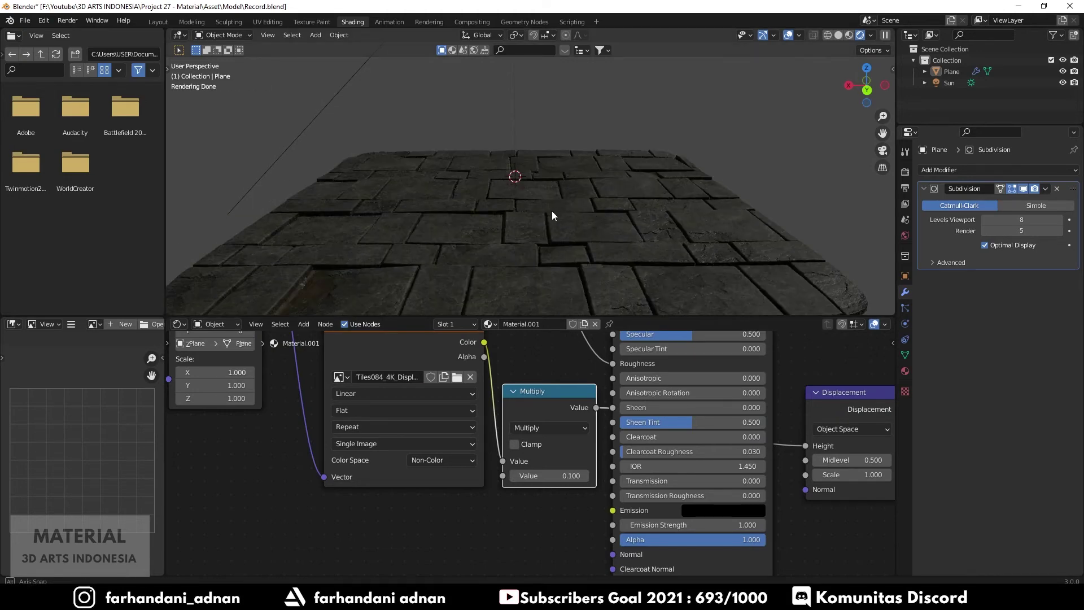
- Orbit to inspect the flatter floor, select the plane, and begin editing Mapping Scale X
mouse_move(554, 194)
middle_down()
mouse_move(635, 201)
mouse_move(673, 191)
mouse_move(555, 223)
mouse_move(580, 231)
middle_up()
click(652, 225)
scroll(652, 226, down, 3)
scroll(653, 225, down, 4)
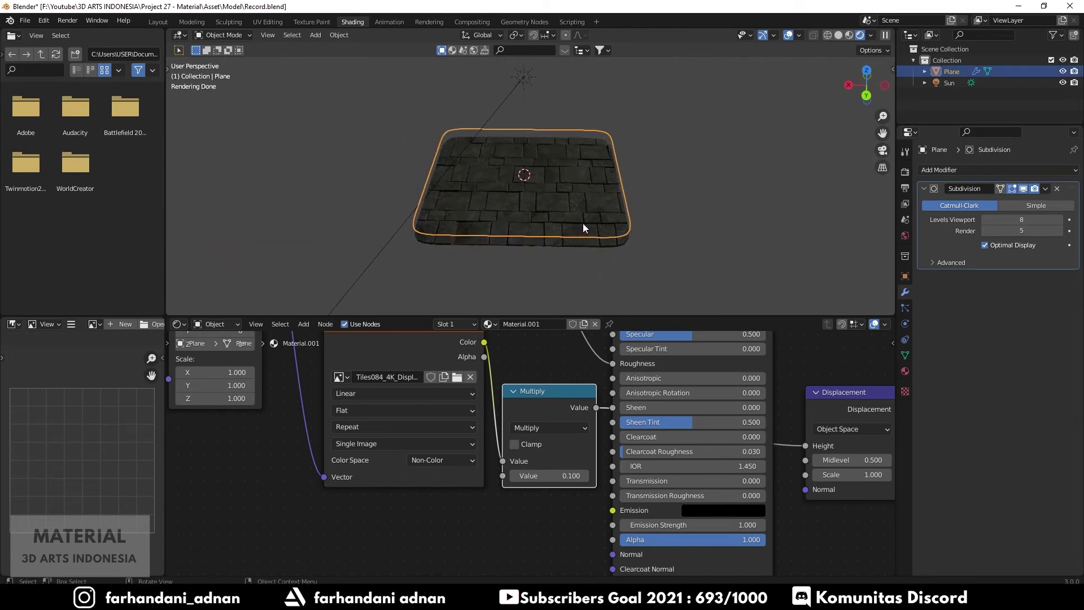
scroll(545, 212, up, 2)
scroll(545, 211, up, 2)
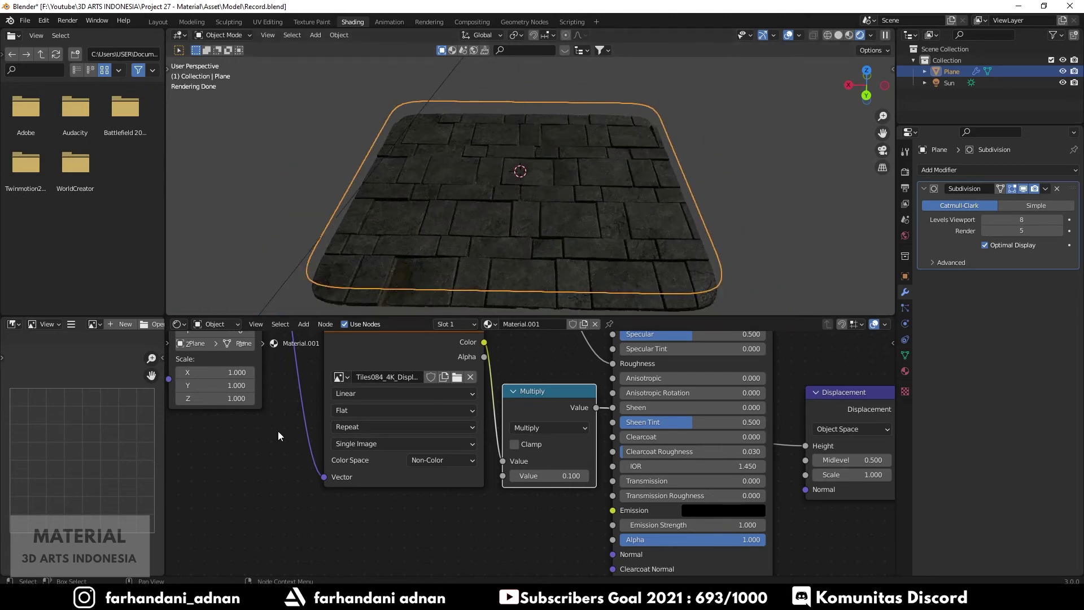
middle_drag(278, 436, 362, 481)
click(309, 425)
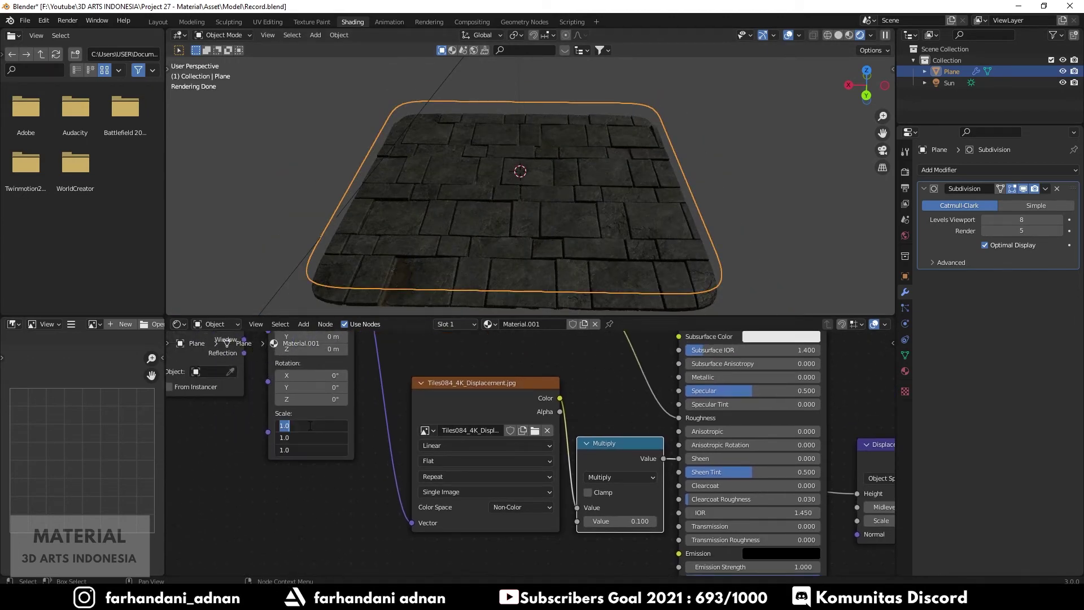
- Set the Mapping node's Scale to 2 on all axes
text(2)
key(Return)
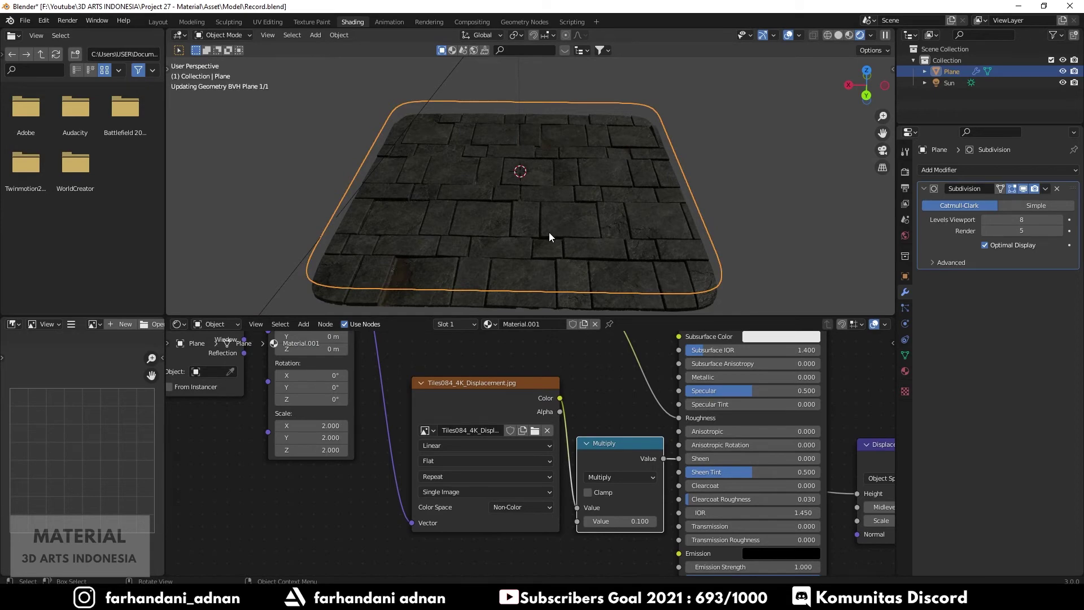
middle_drag(526, 225, 595, 199)
click(750, 234)
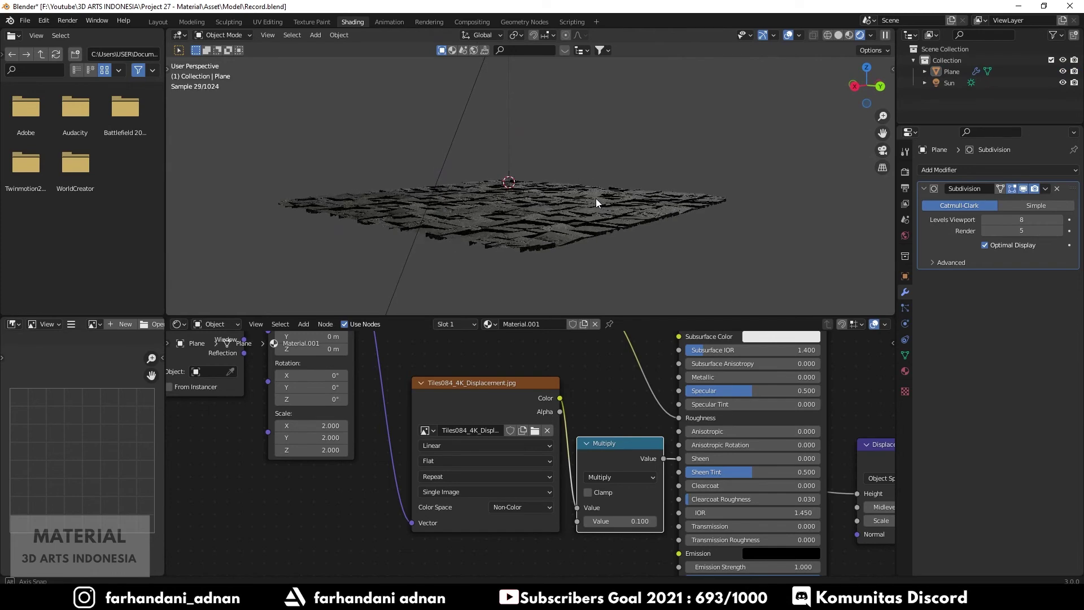
- Lower the Multiply node's Value to 0.05
scroll(596, 206, up, 2)
scroll(597, 217, up, 2)
scroll(587, 203, up, 2)
scroll(577, 186, up, 2)
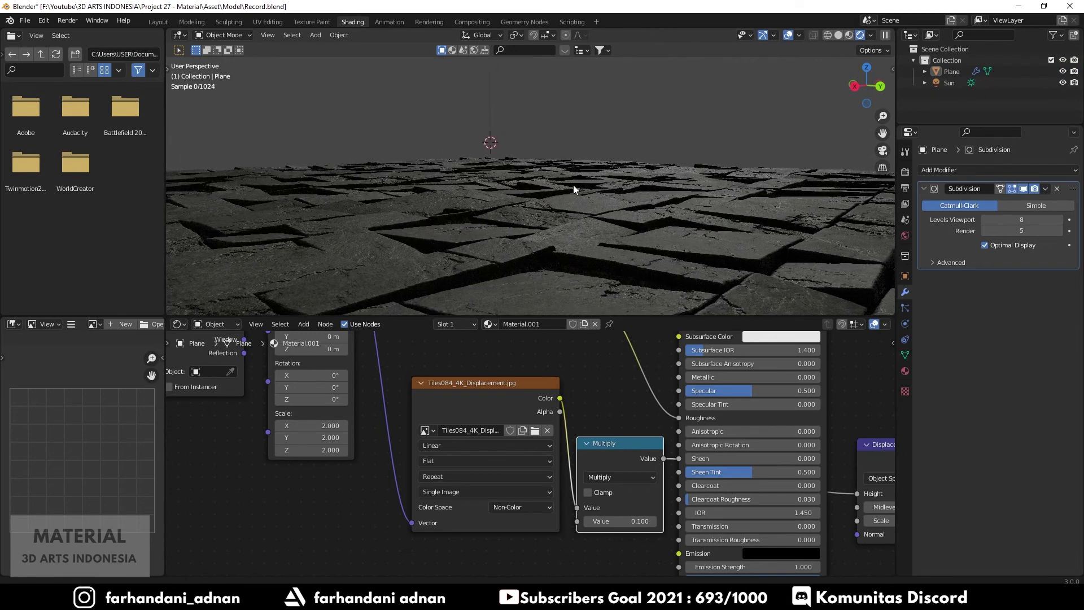
scroll(570, 195, down, 2)
scroll(556, 202, down, 2)
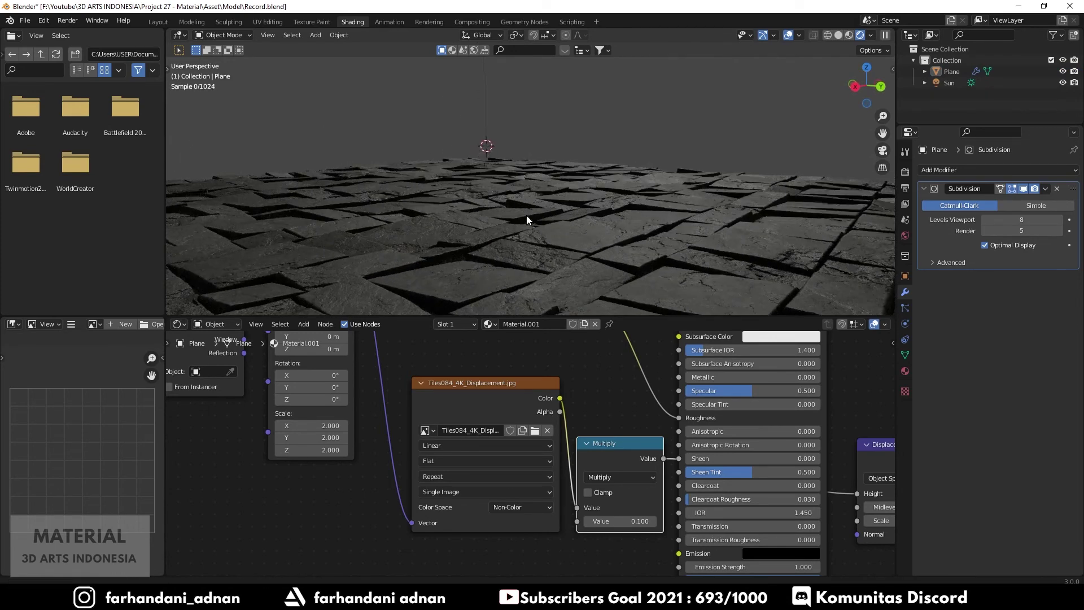
scroll(526, 220, up, 1)
click(633, 521)
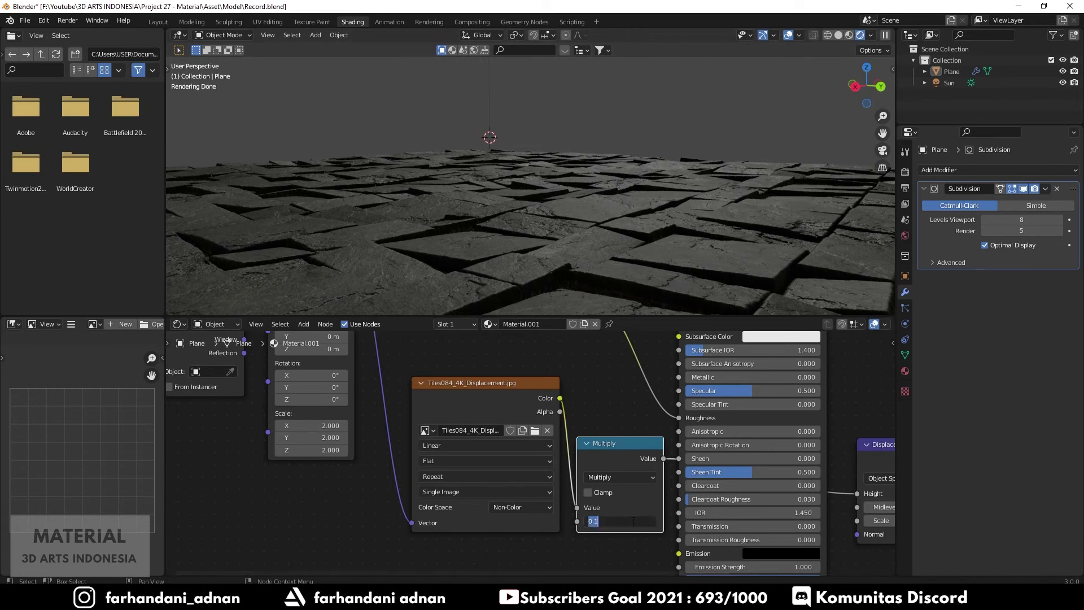
key(BackSpace)
key(Return)
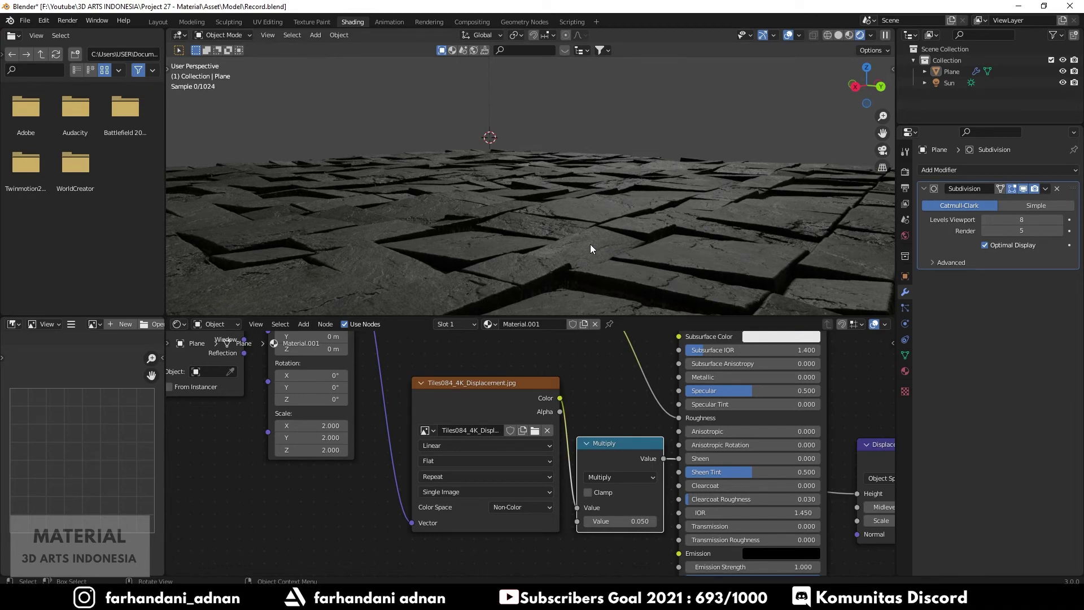
- Orbit to inspect the smaller, shallower tiles, keeping viewport subdivision at 8
mouse_move(572, 218)
middle_down()
mouse_move(568, 236)
mouse_move(522, 239)
mouse_move(512, 253)
mouse_move(538, 206)
mouse_move(529, 215)
middle_up()
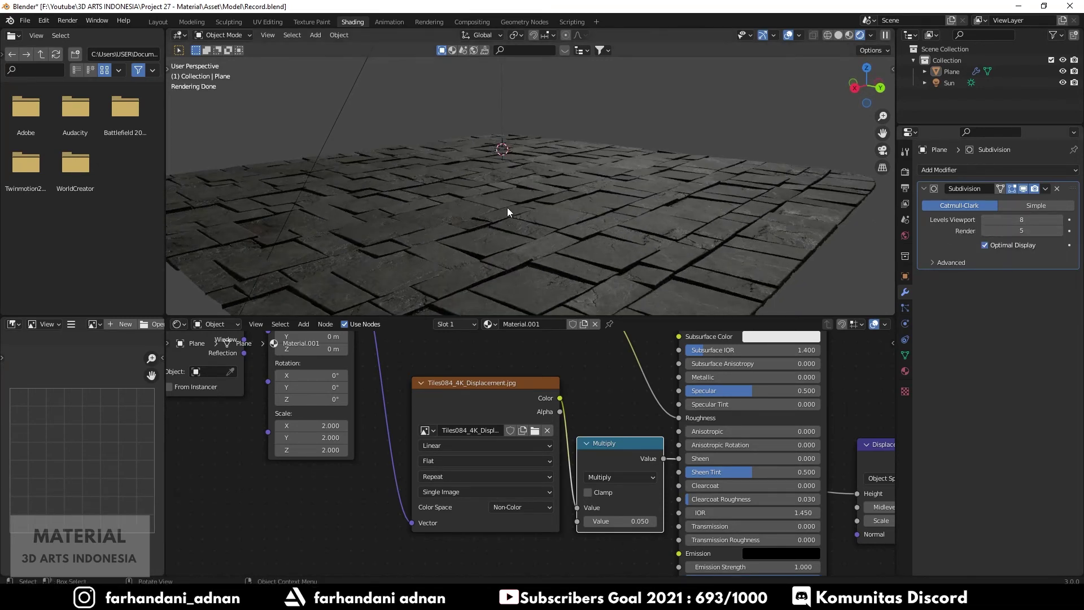
middle_drag(507, 208, 507, 220)
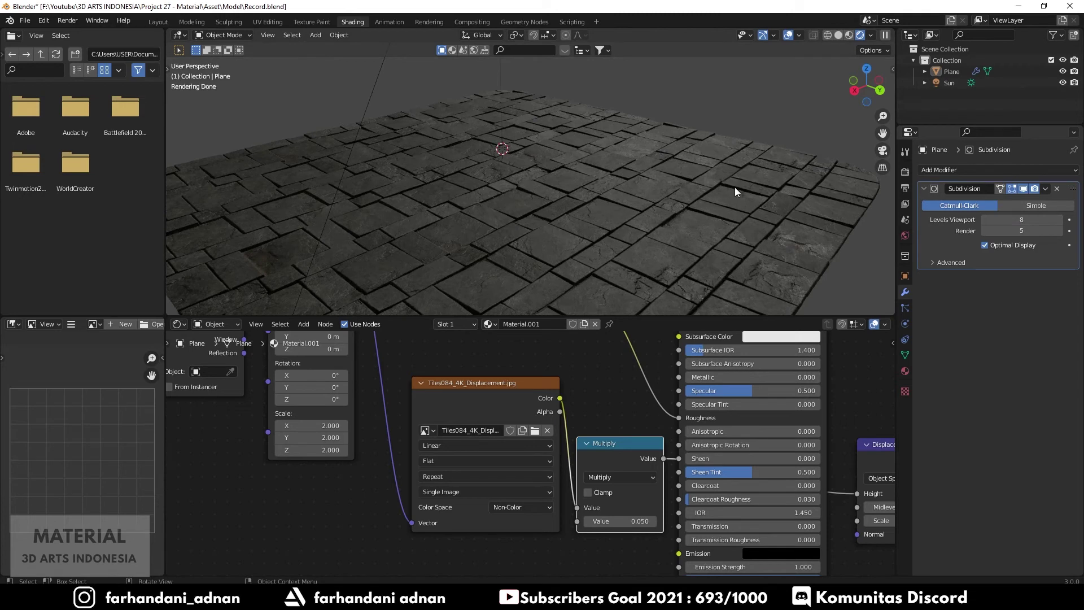
click(1022, 220)
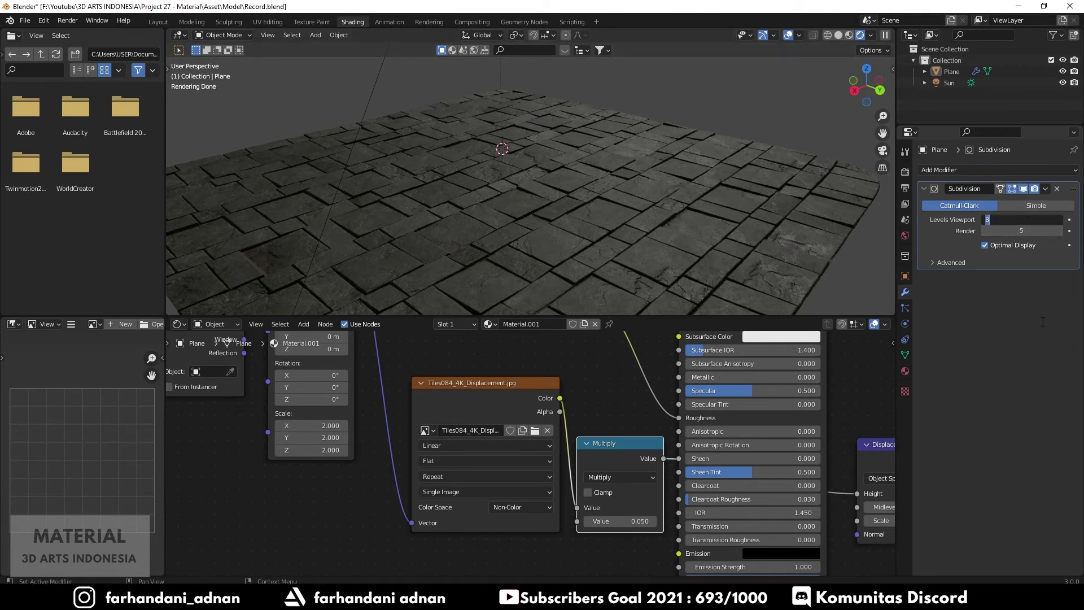
key(Return)
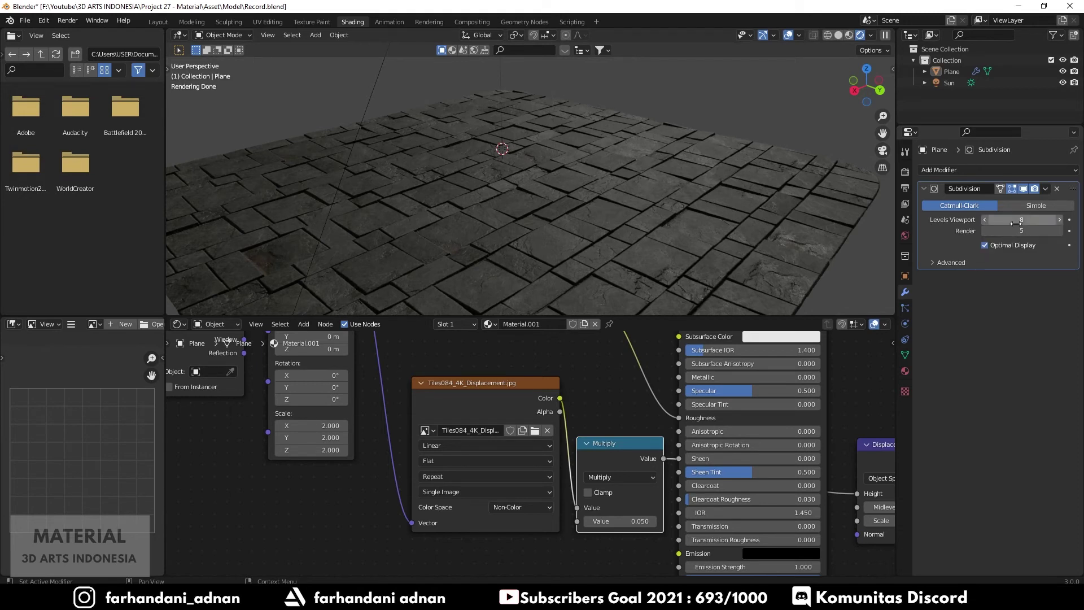
- Switch the Cycles Feature Set to Experimental in Render Properties
click(904, 174)
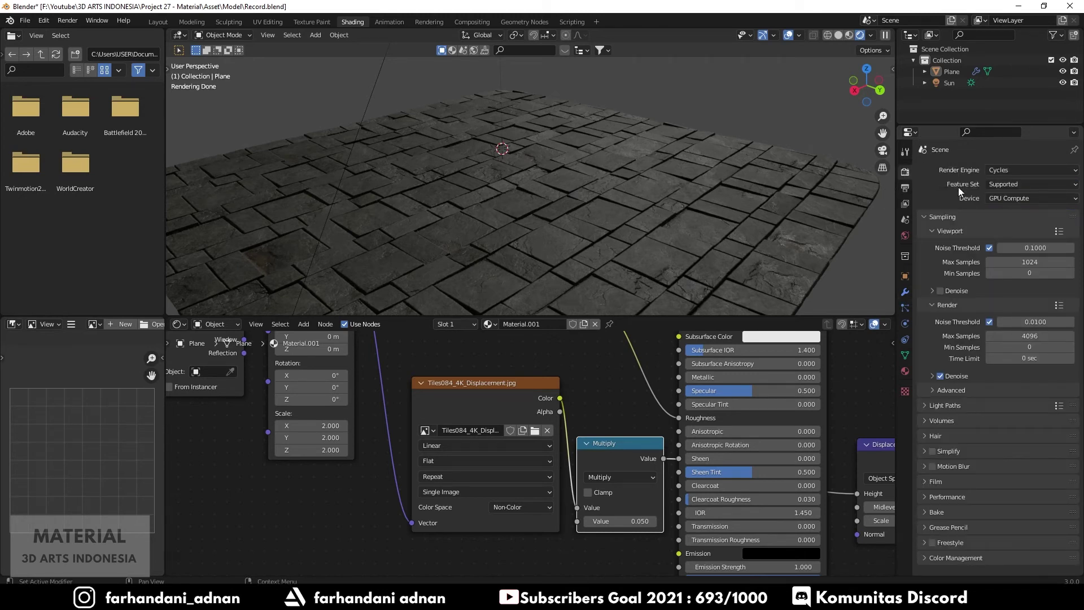
click(1002, 186)
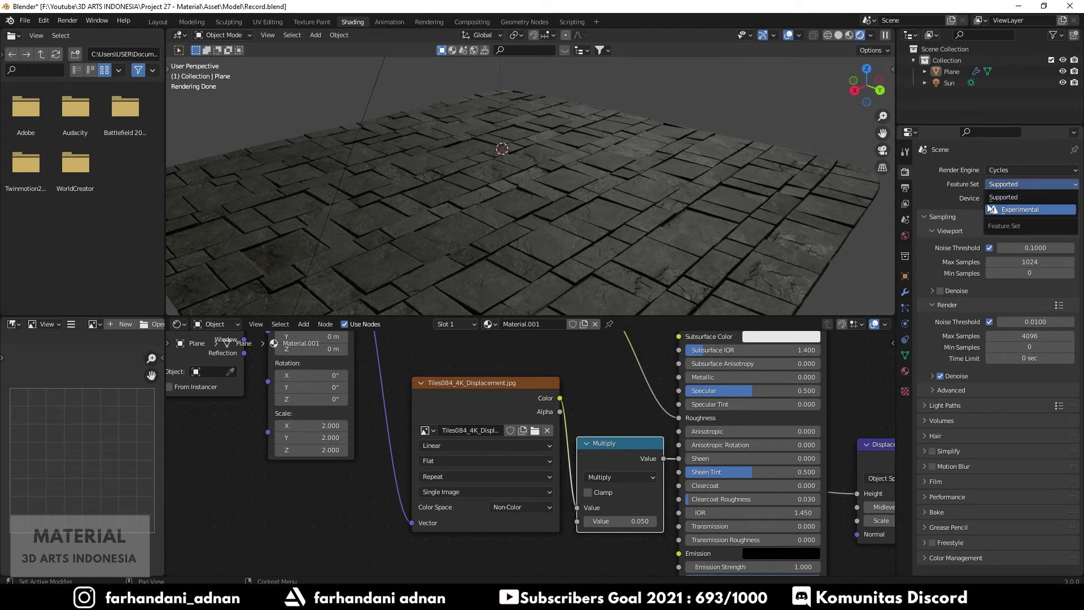
click(985, 206)
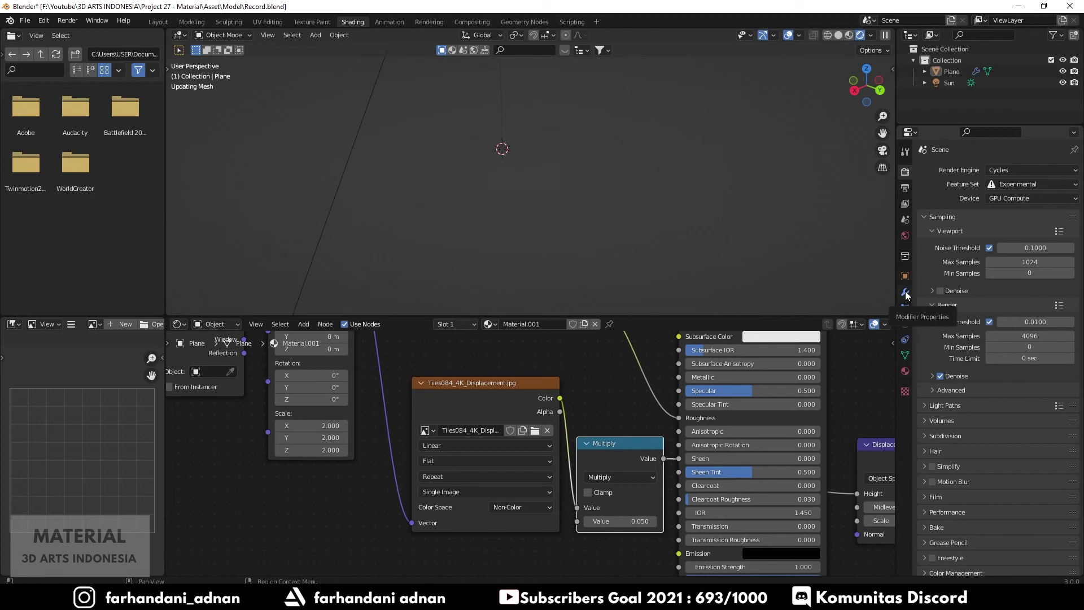
- Return to the plane's Subdivision modifier and enlarge and orbit the viewport onto the tiled floor
click(906, 294)
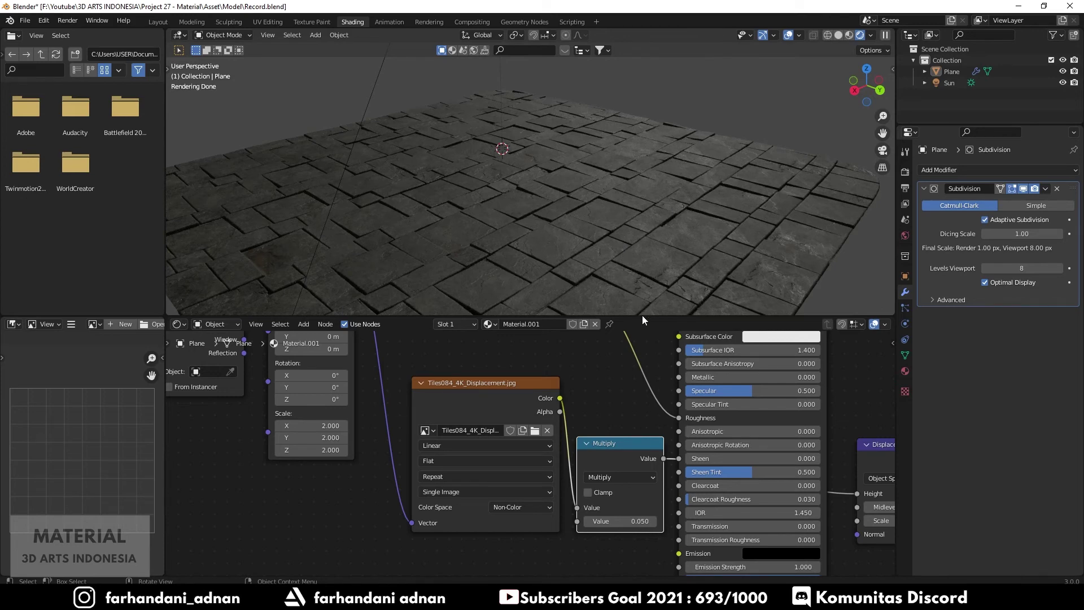
drag(642, 317, 638, 360)
mouse_move(620, 285)
middle_down()
mouse_move(571, 232)
mouse_move(525, 249)
middle_up()
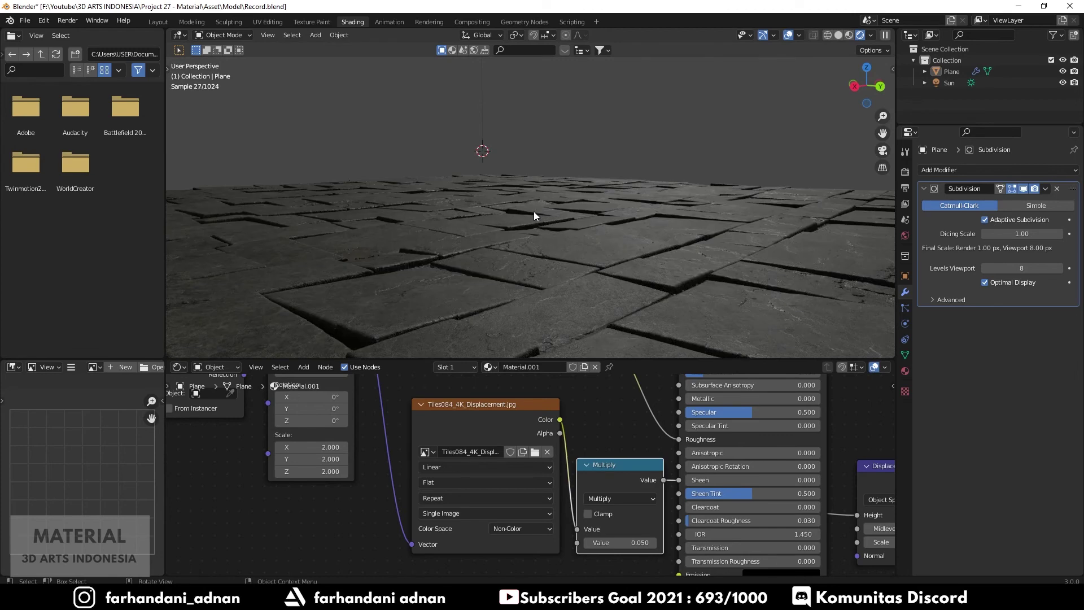
mouse_move(534, 211)
middle_down()
mouse_move(528, 204)
mouse_move(532, 216)
middle_up()
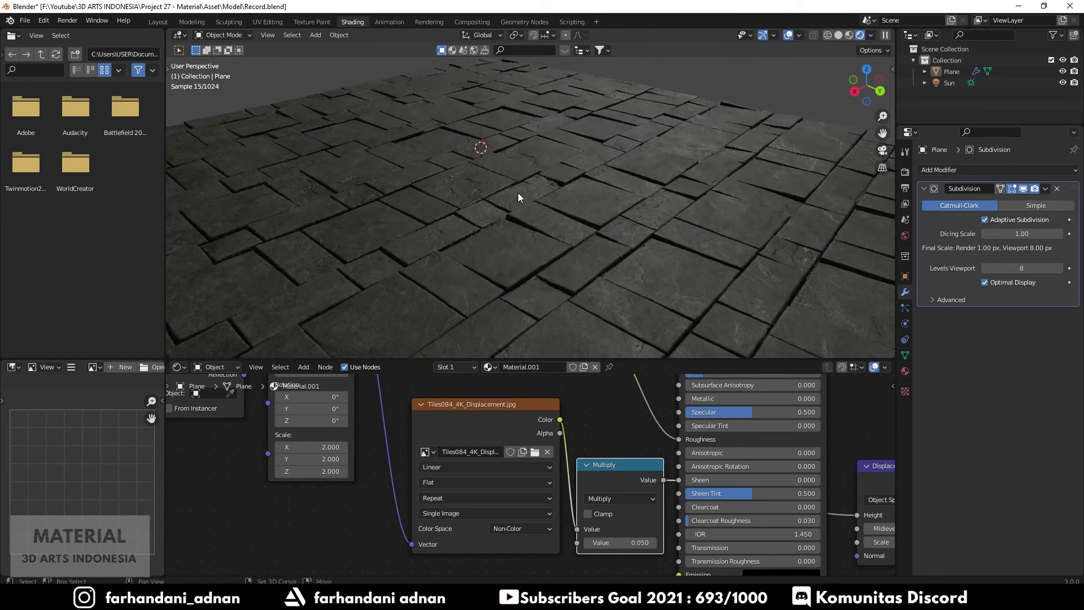
scroll(519, 192, down, 4)
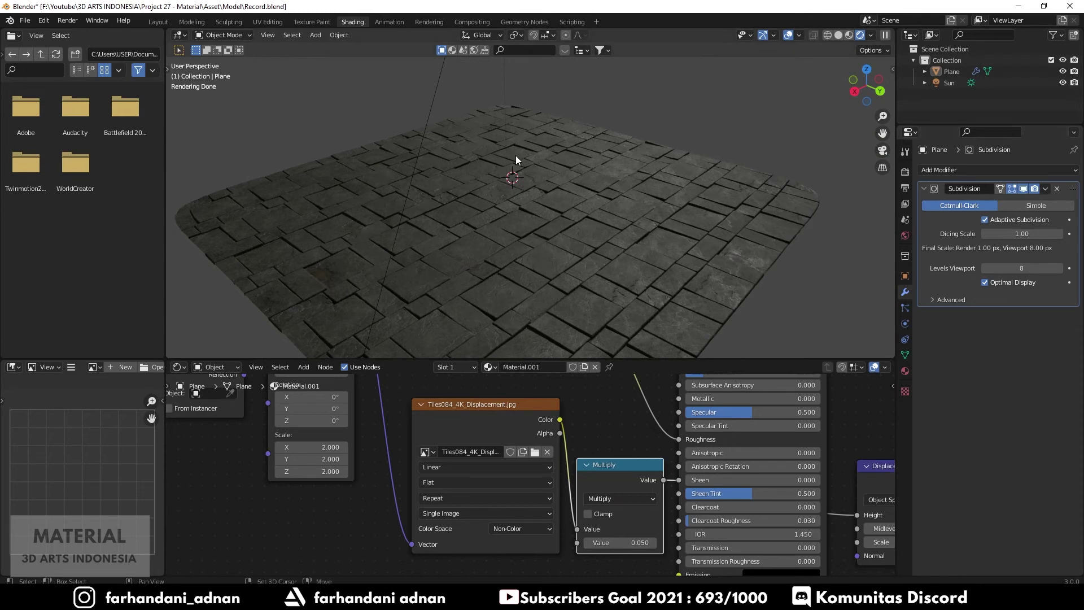
key(shift+a)
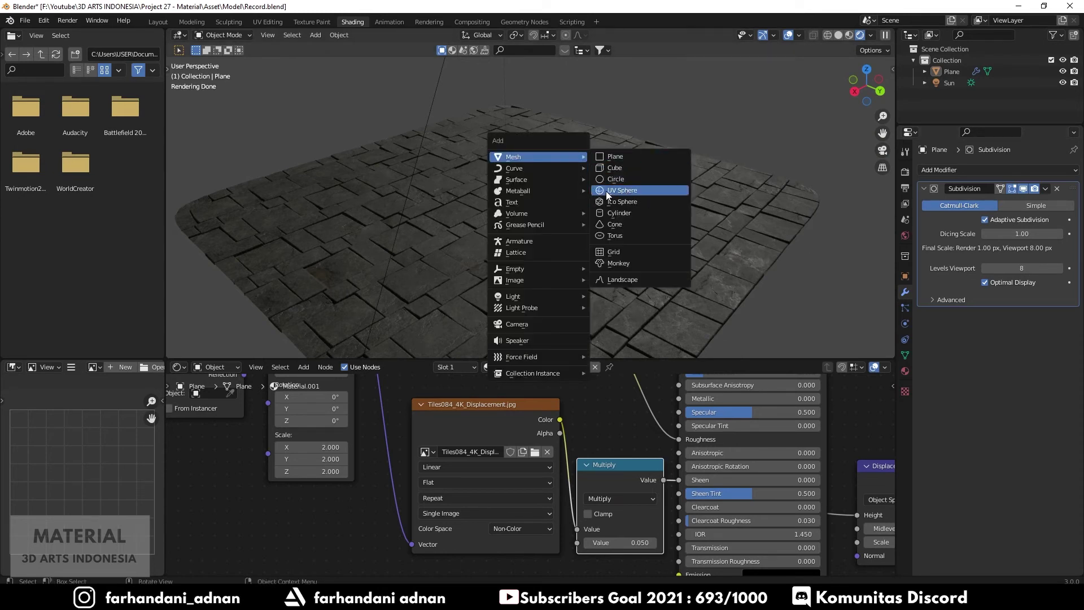
- Add a UV Sphere and raise it along Z above the floor
click(607, 190)
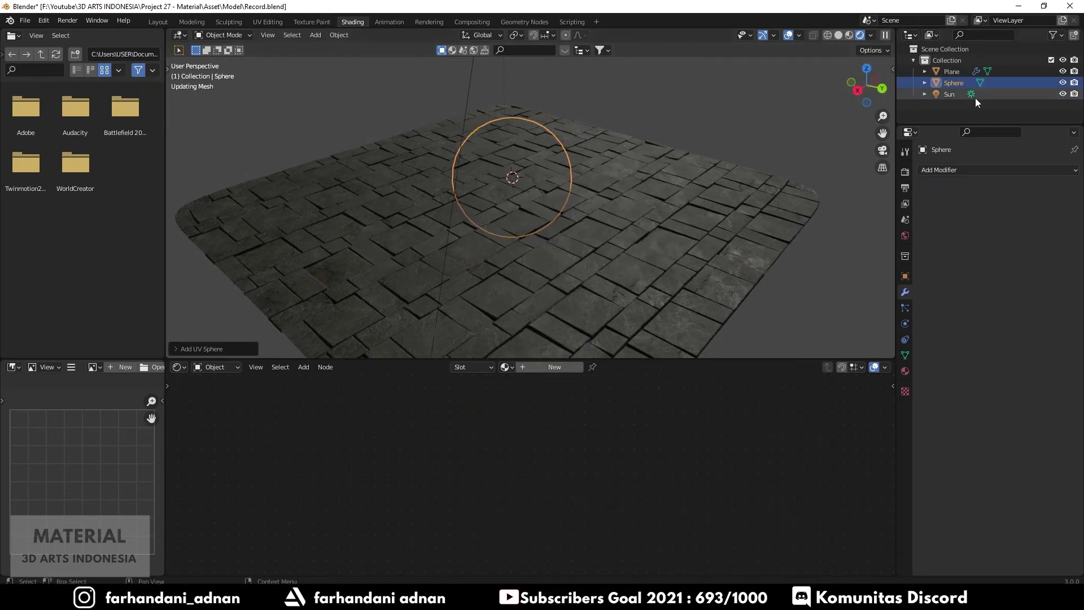
key(g)
key(z)
click(485, 168)
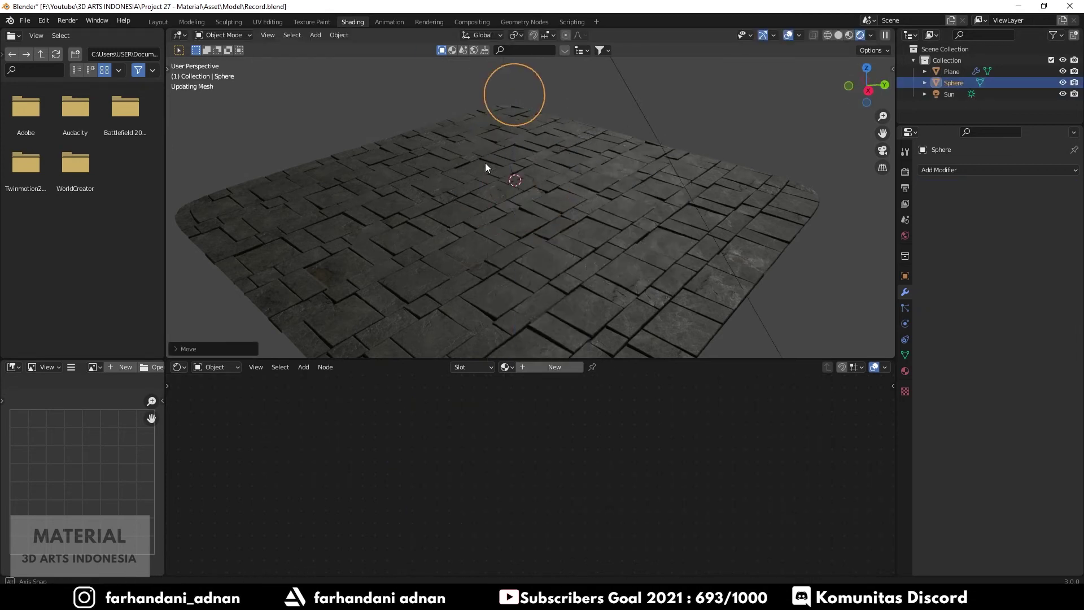
- Switch the viewport to Solid shading
key(z)
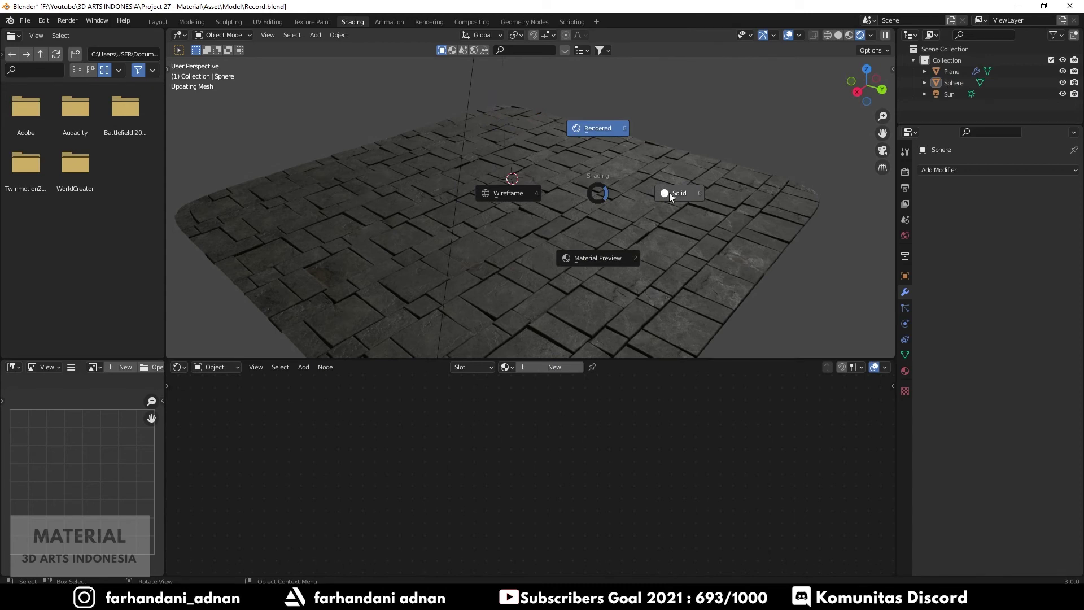
click(678, 195)
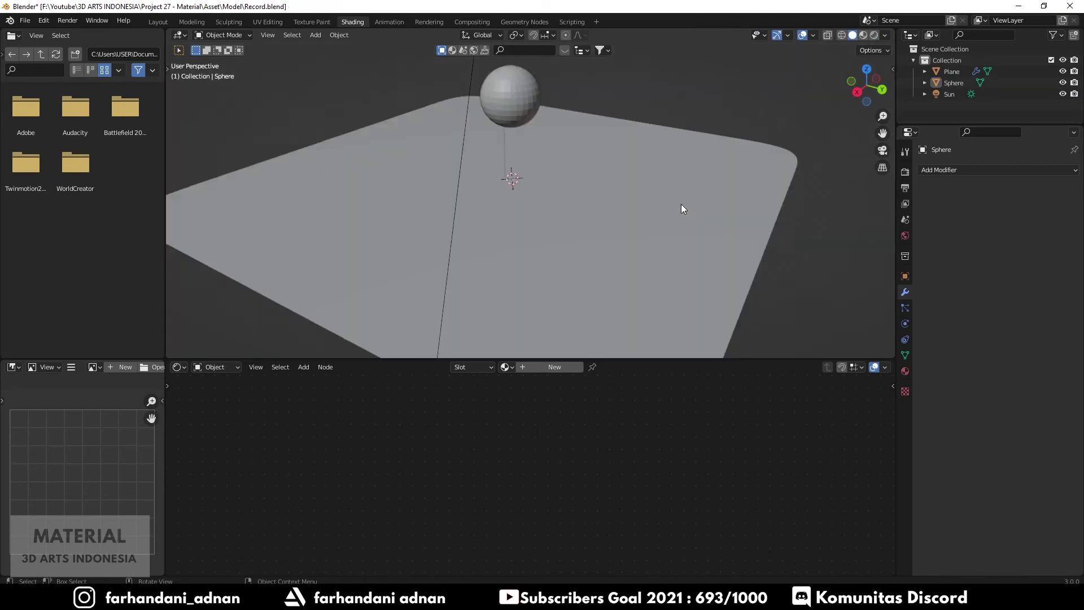
mouse_move(682, 208)
middle_down()
mouse_move(630, 180)
mouse_move(515, 176)
middle_up()
key(ctrl+z)
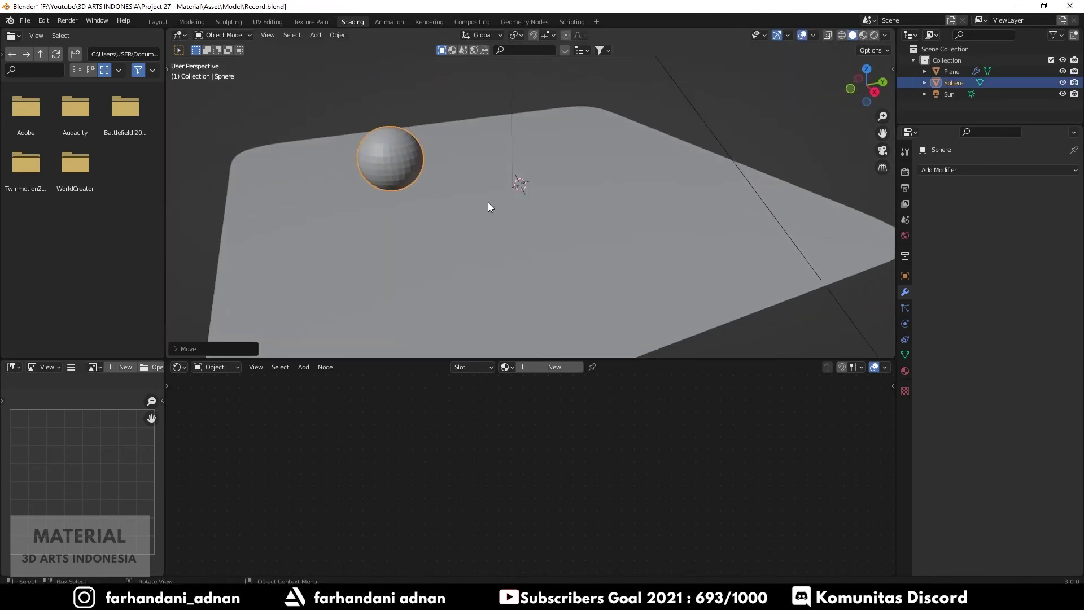
scroll(467, 225, down, 4)
- Duplicate the floor plane twice, keeping the copies level, placing them beside the original tile
click(564, 259)
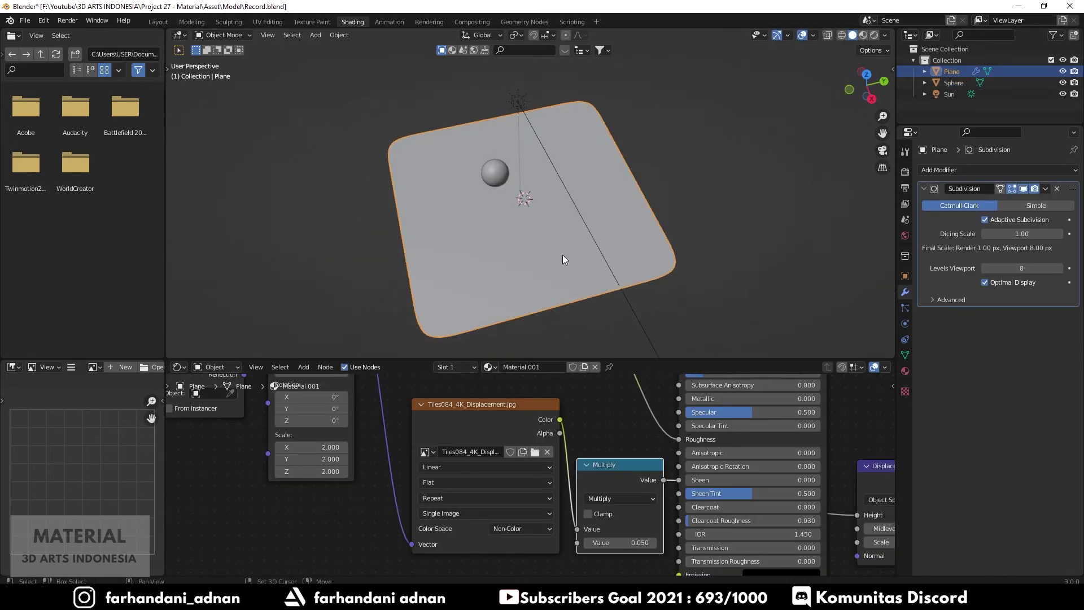
key(shift+d)
key(shift+z)
click(474, 104)
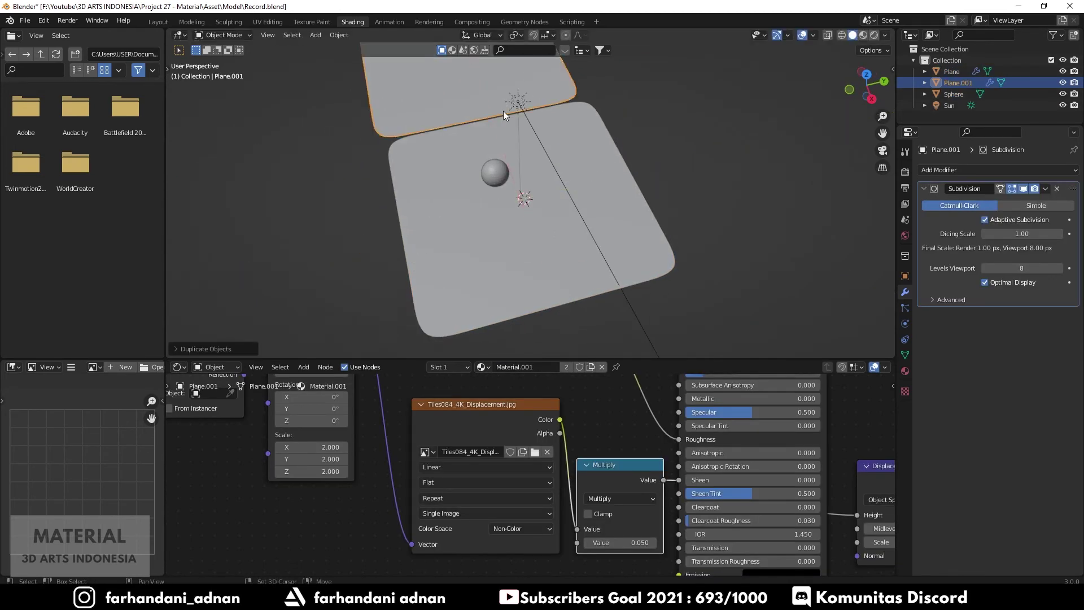
key(shift+d)
key(shift+z)
click(471, 102)
- Add a fourth tile to complete the 2×2 floor grid and reframe the view
shift+middle_drag(397, 151, 487, 196)
key(shift+d)
key(shift+z)
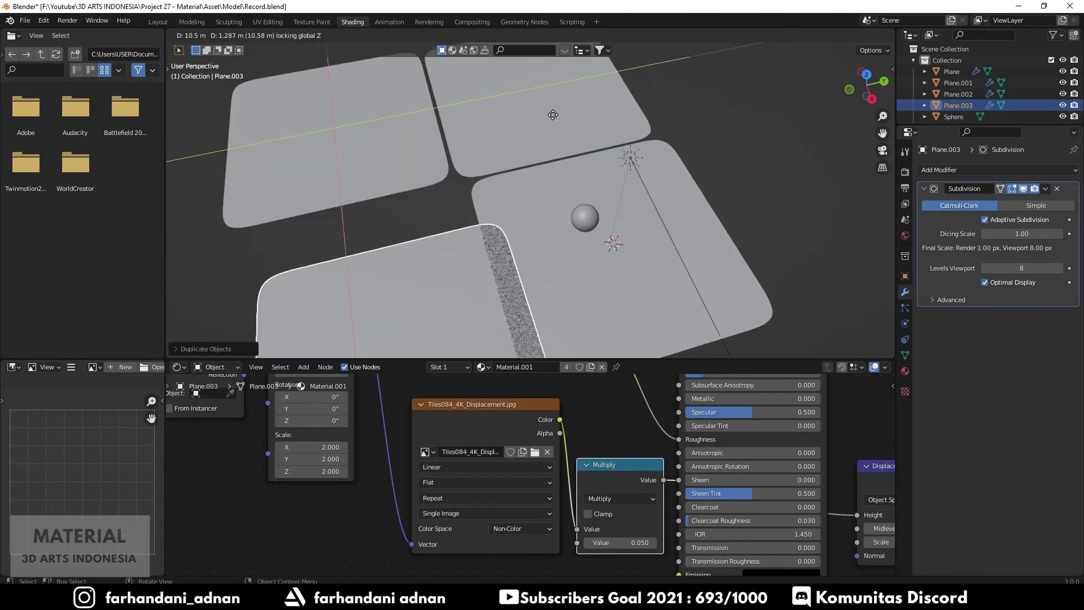
click(515, 64)
mouse_move(626, 181)
middle_down()
mouse_move(554, 136)
mouse_move(612, 236)
middle_up()
middle_drag(547, 232, 645, 268)
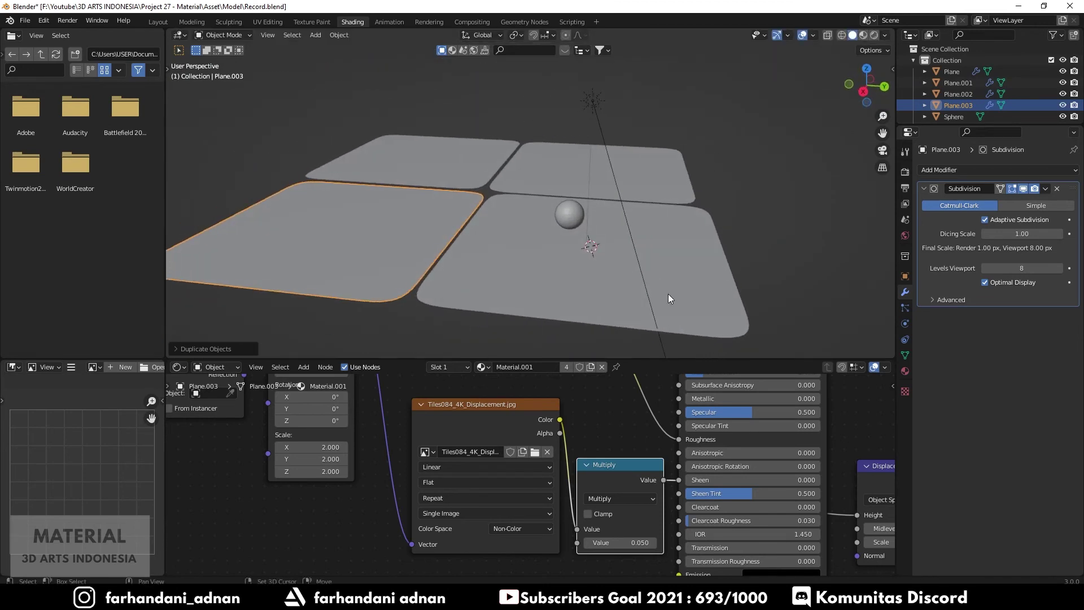
shift+middle_drag(673, 186, 574, 155)
key(shift+a)
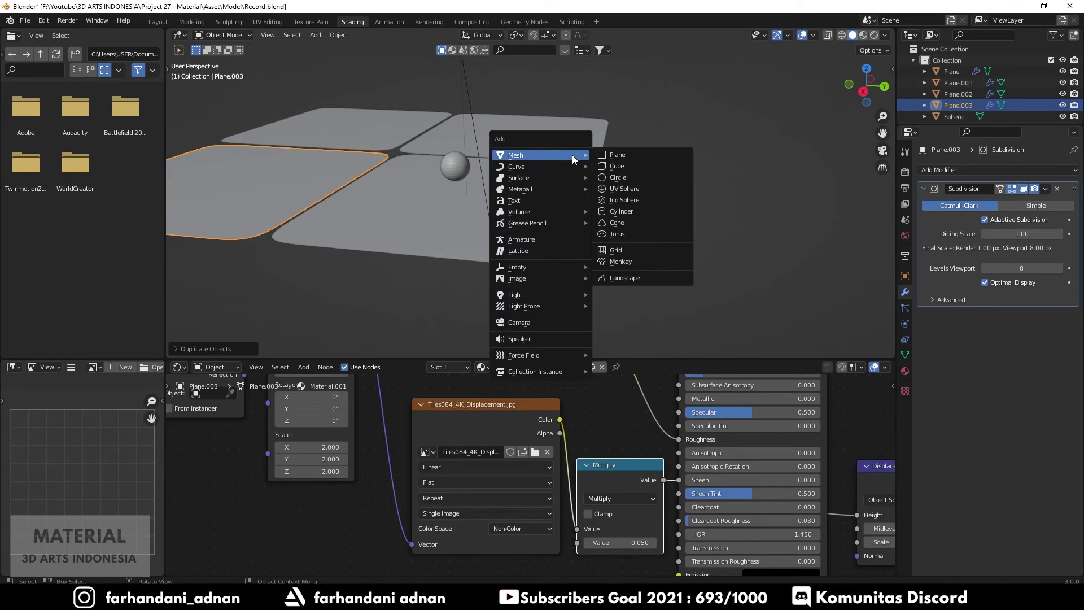
- Add a camera, scale it to 0.467 and lift it to about 0.8 m
click(545, 322)
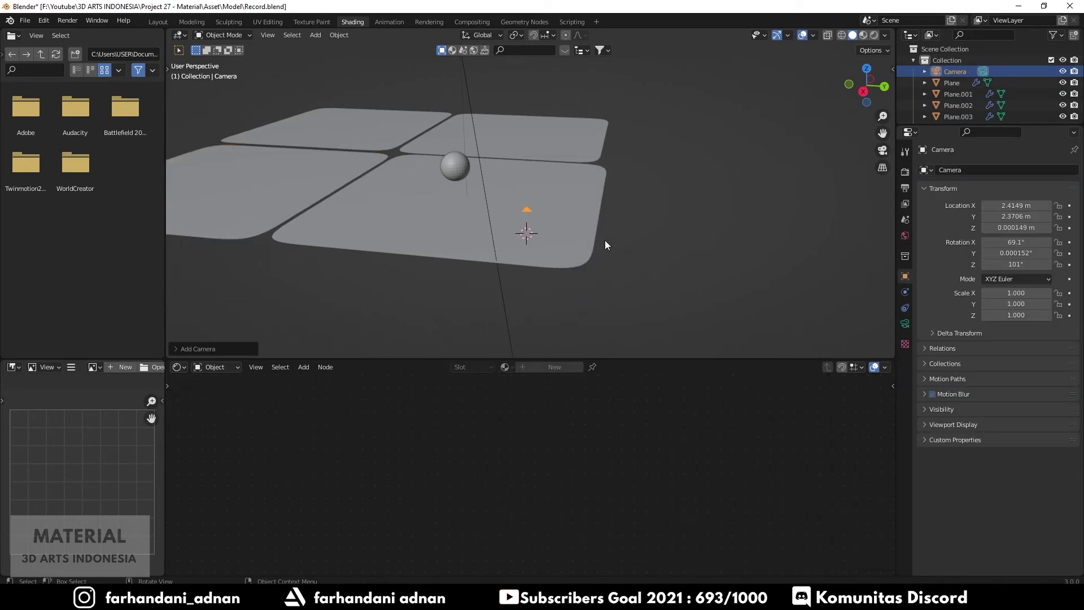
mouse_move(605, 239)
middle_down()
mouse_move(537, 192)
mouse_move(531, 226)
middle_up()
key(s)
click(529, 221)
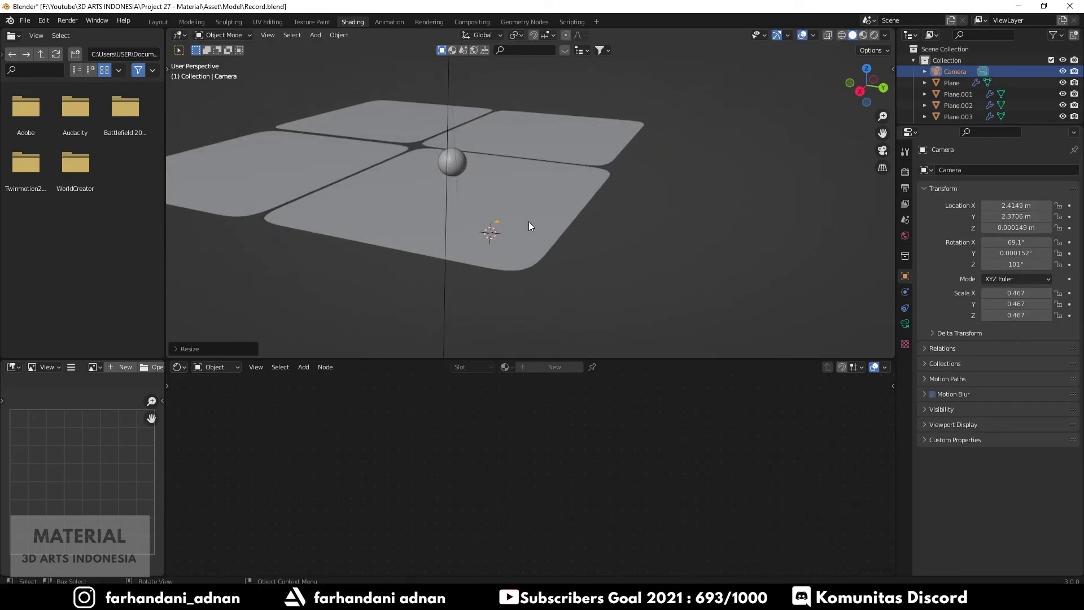
key(g)
key(z)
click(538, 194)
- Look through the camera and frame the sphere using Lock Camera to View, then unlock it
key(KP_0)
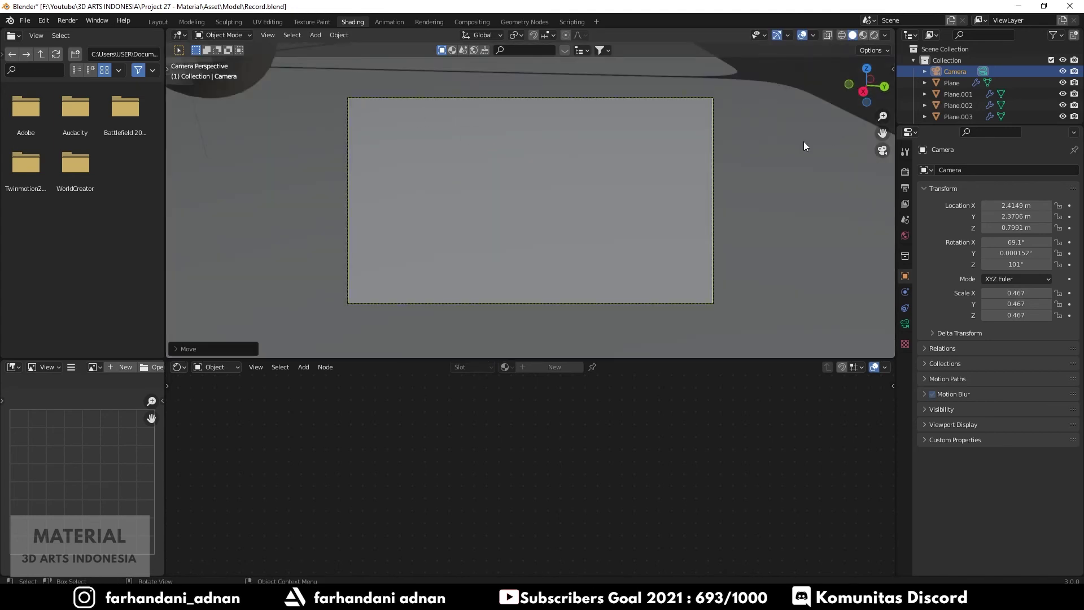
key(n)
click(889, 119)
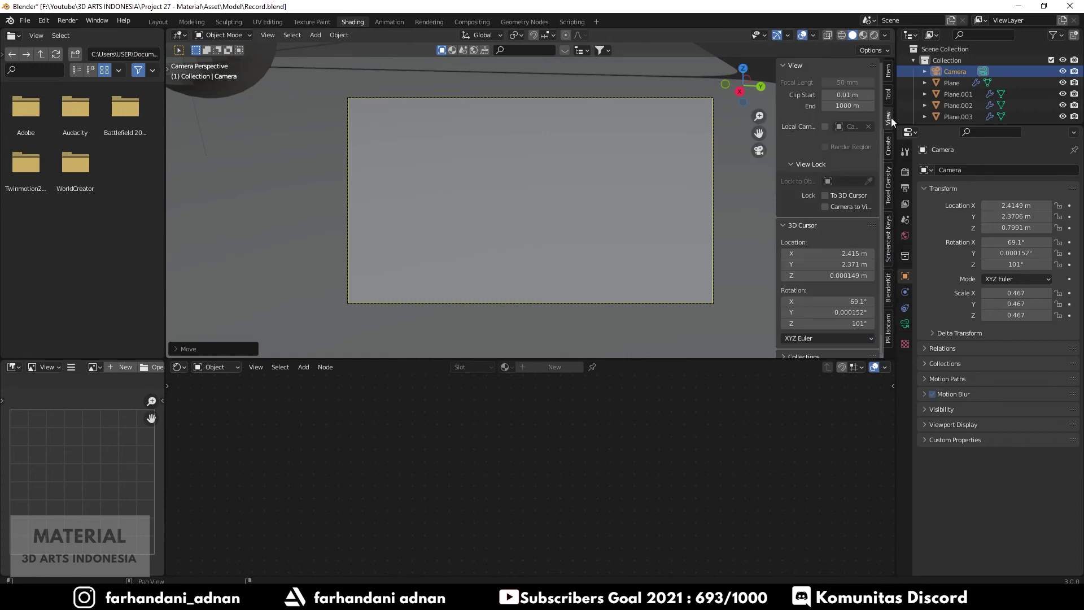
click(828, 206)
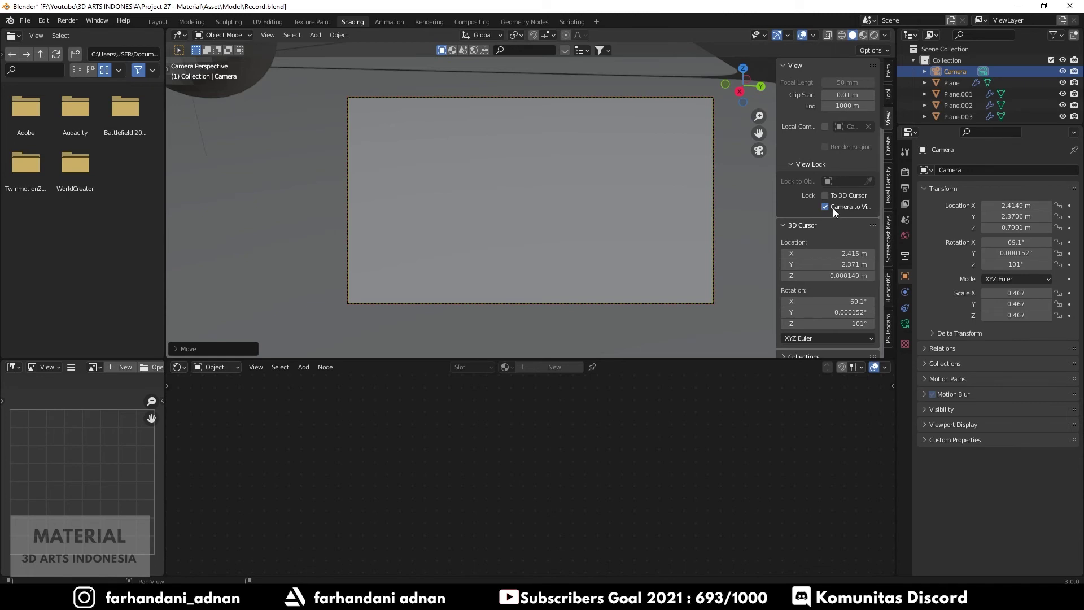
mouse_move(652, 166)
middle_down()
mouse_move(541, 155)
mouse_move(690, 247)
mouse_move(461, 203)
mouse_move(571, 198)
mouse_move(506, 200)
mouse_move(613, 211)
mouse_move(559, 210)
mouse_move(579, 209)
middle_up()
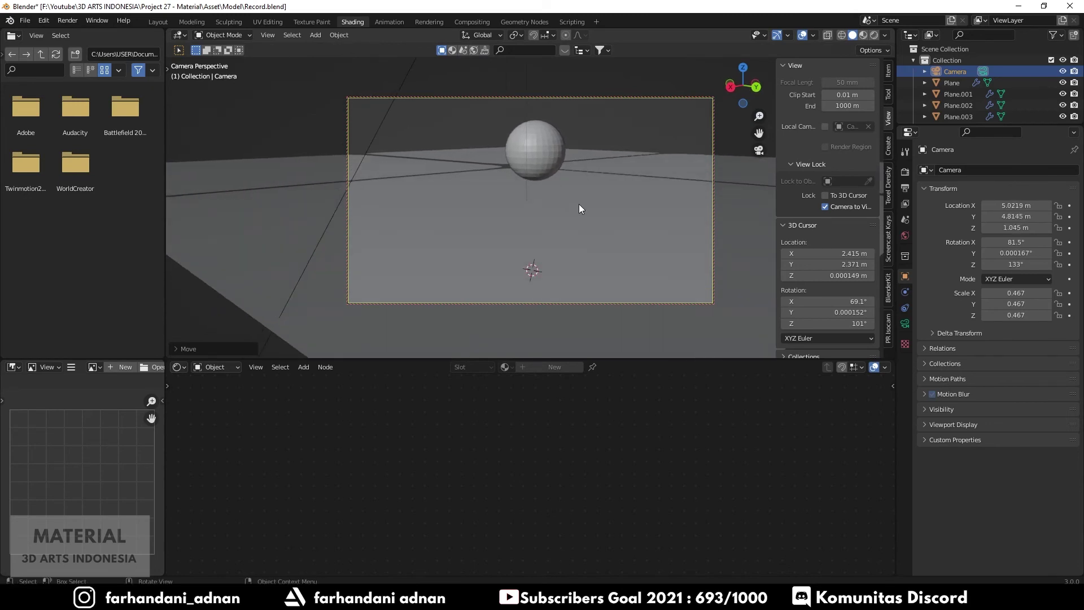
click(826, 206)
key(n)
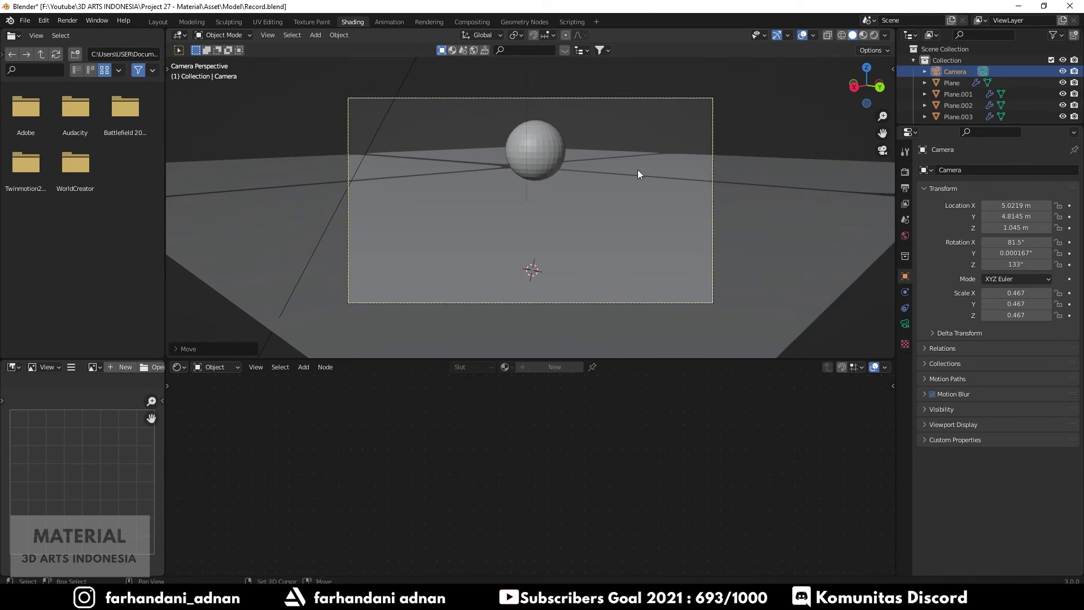
shift+middle_drag(635, 171, 629, 171)
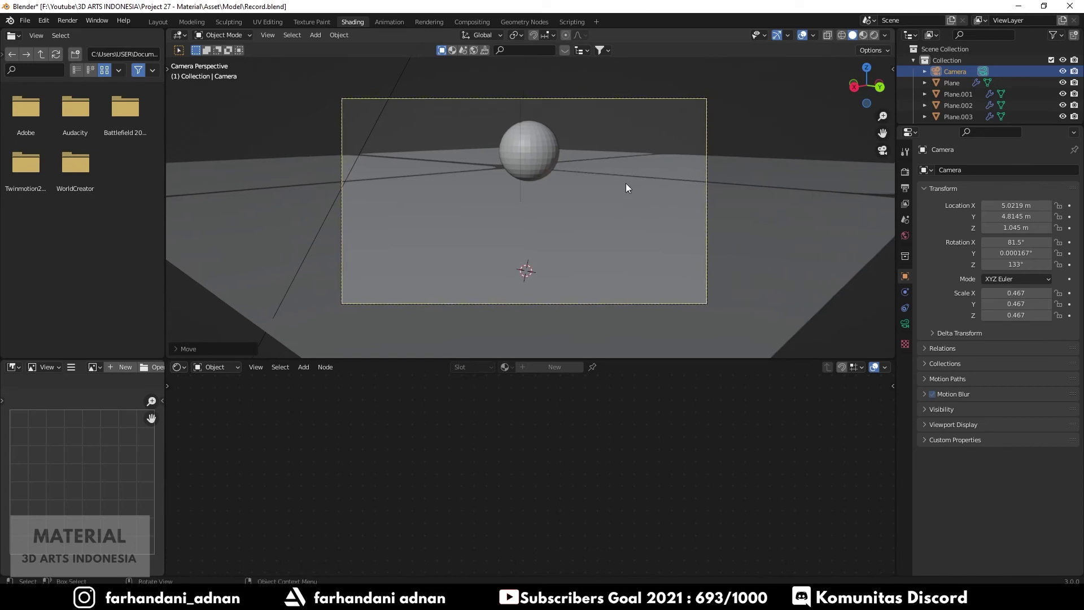
key(z)
- Select the sphere and give it a new material, Material.002
click(541, 161)
right_click(539, 161)
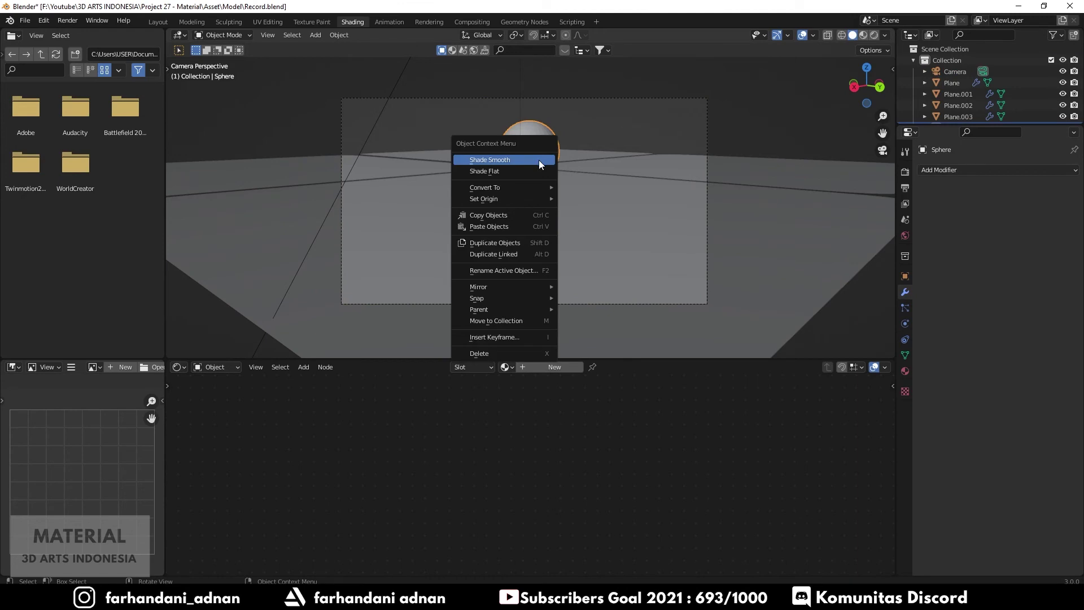
click(565, 368)
middle_drag(858, 567, 656, 525)
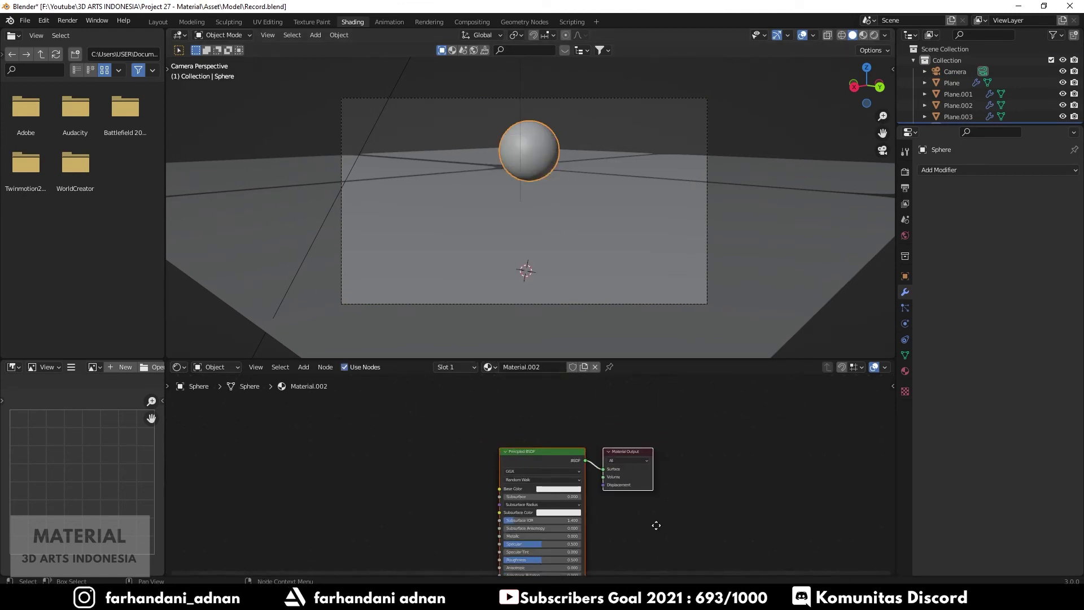
- Set the sphere's Principled BSDF Emission colour to white and Emission Strength to 20
scroll(561, 490, up, 2)
scroll(556, 487, up, 1)
shift+scroll(553, 486, down, 3)
shift+scroll(551, 484, down, 1)
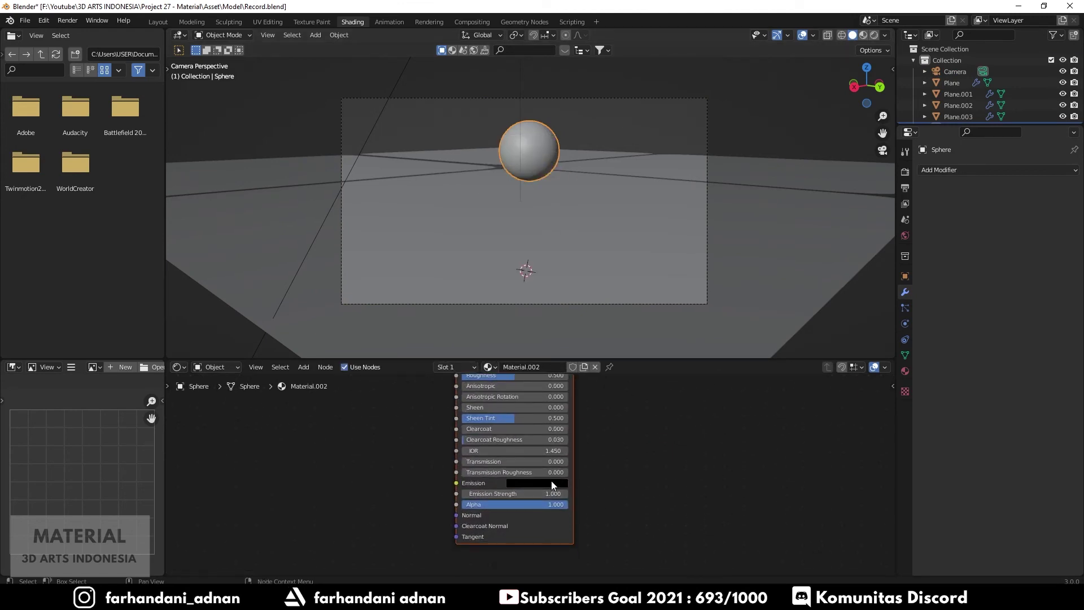
click(552, 484)
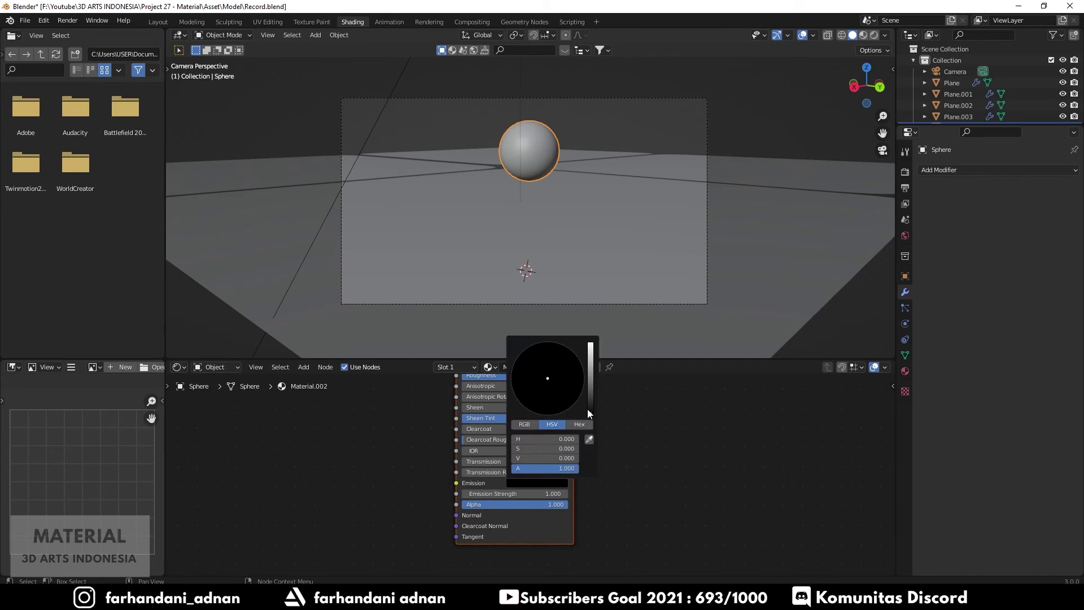
drag(589, 412, 593, 346)
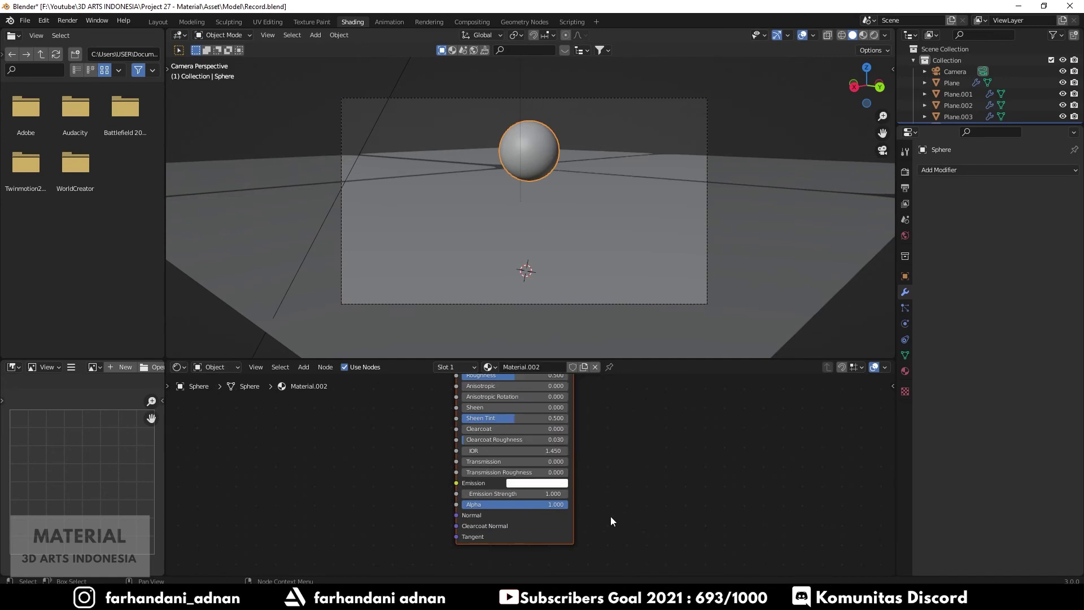
click(554, 494)
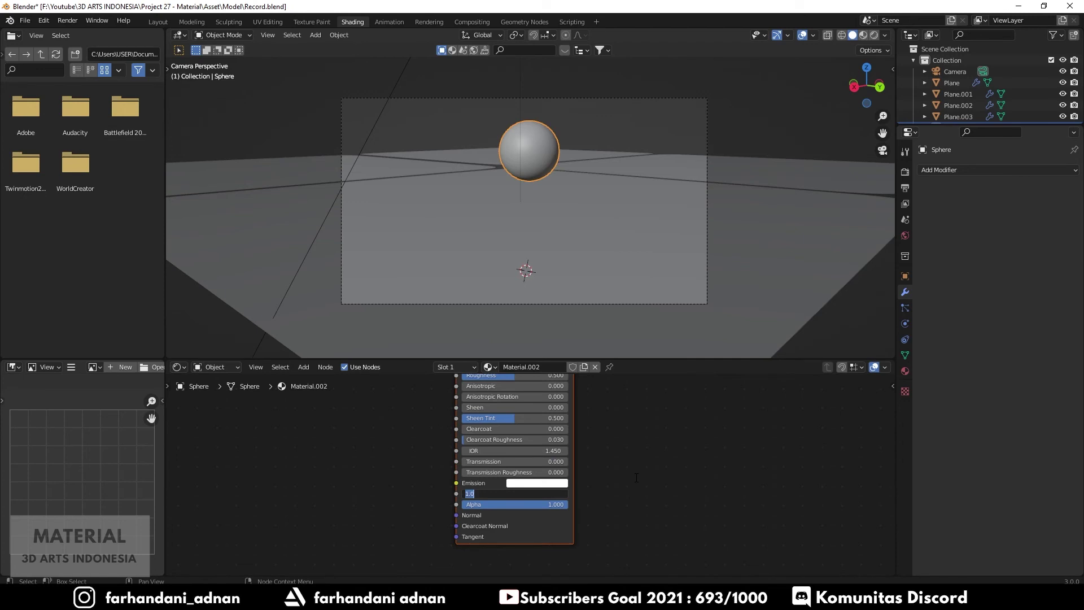
text(20)
key(Return)
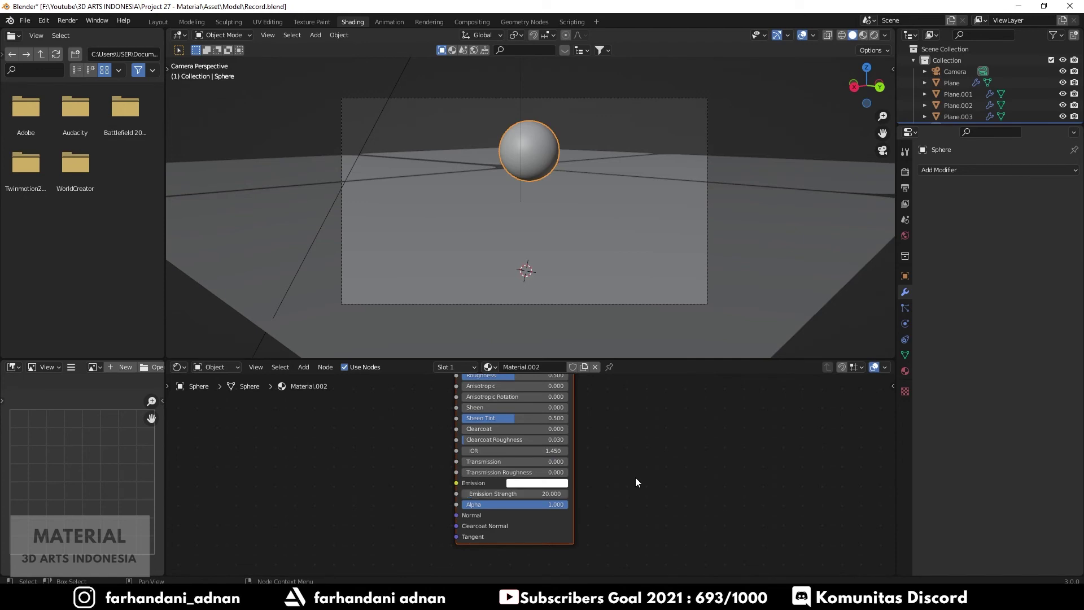
- Switch to Rendered shading and set the floor material's Multiply node value to 5
key(z)
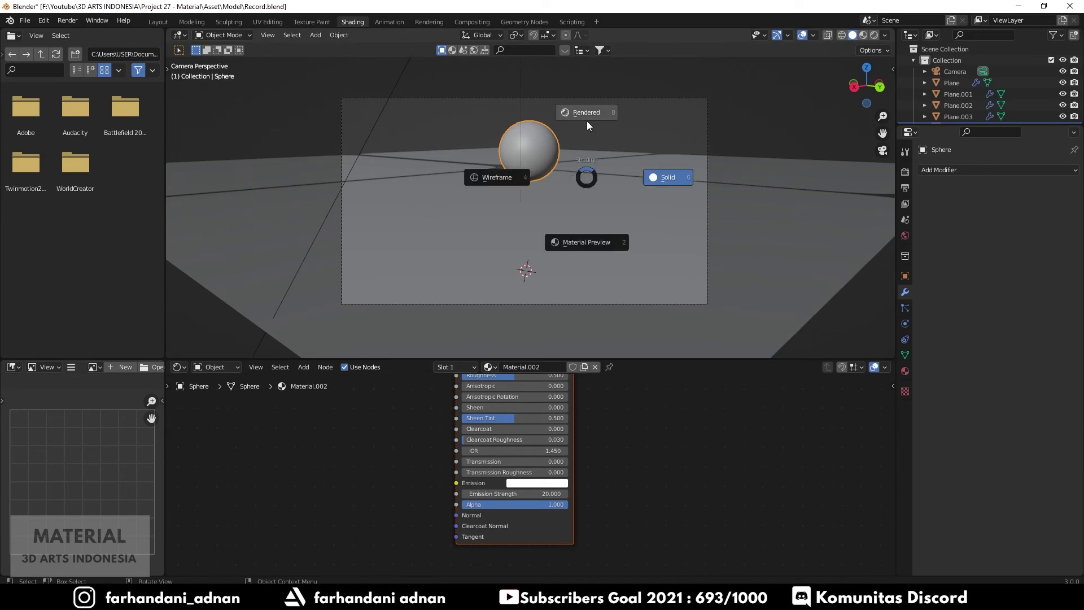
key(8)
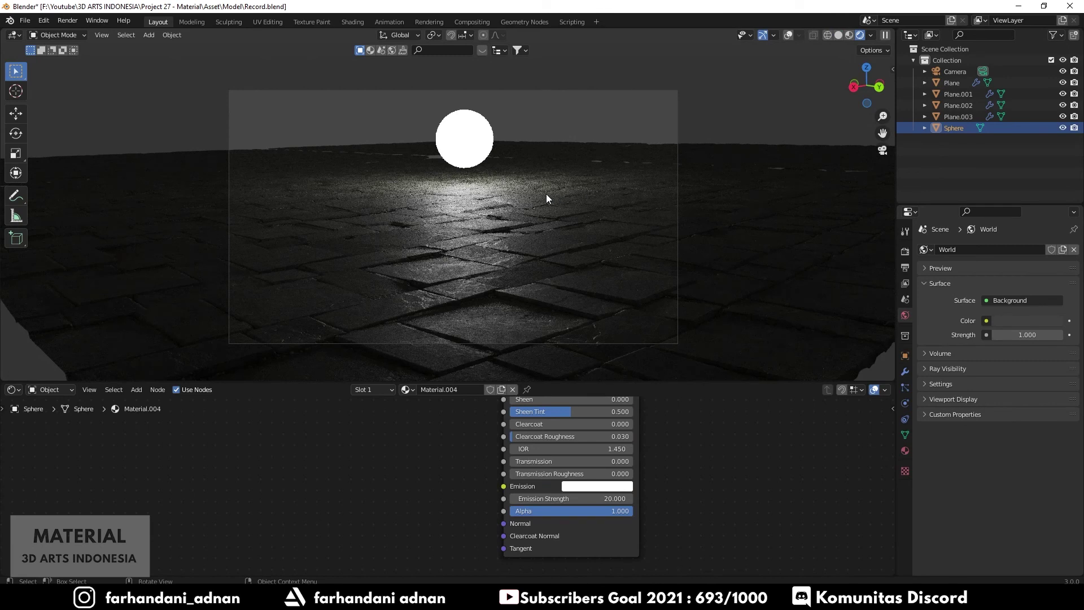
scroll(678, 478, down, 2)
scroll(678, 477, down, 1)
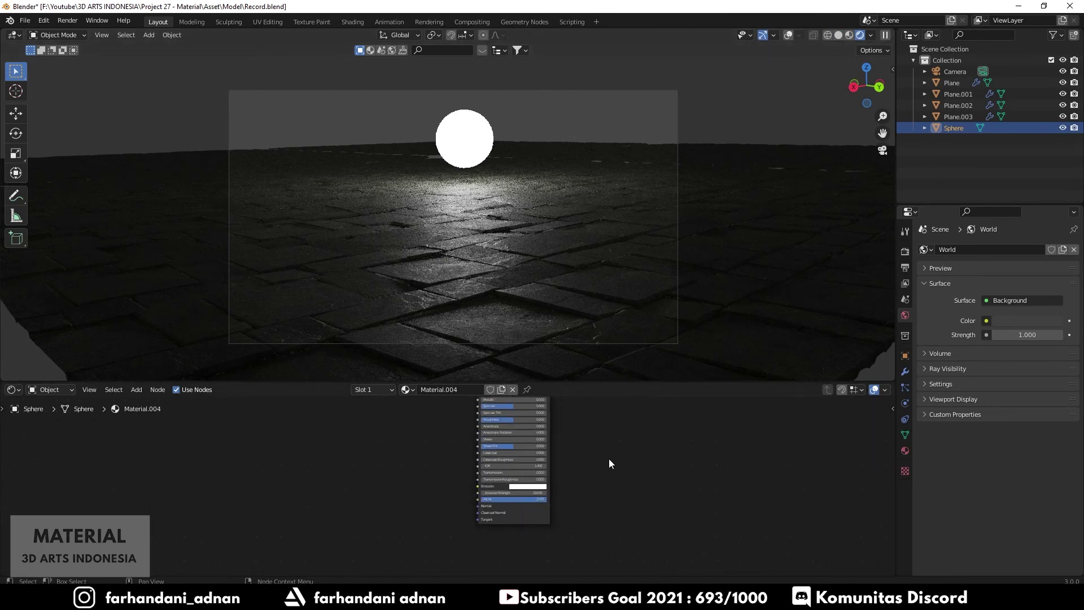
click(680, 339)
scroll(498, 510, up, 2)
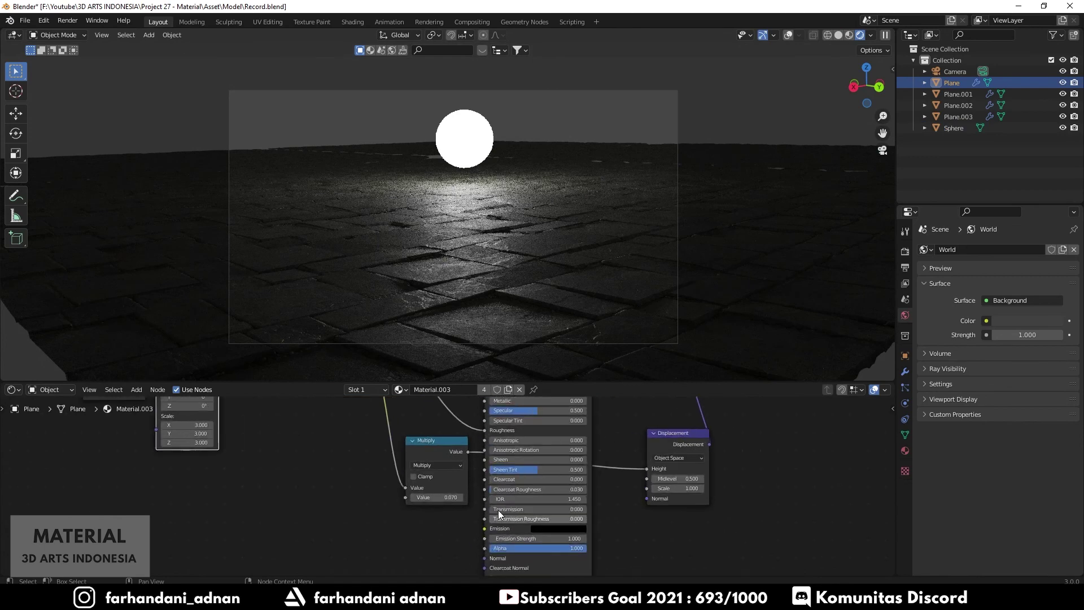
click(445, 496)
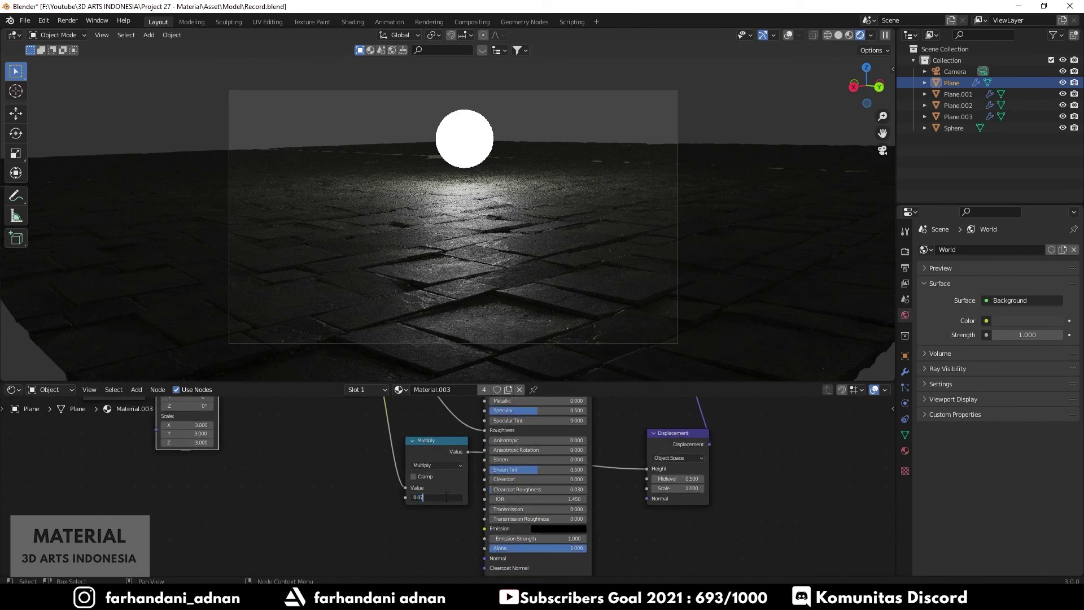
text(50)
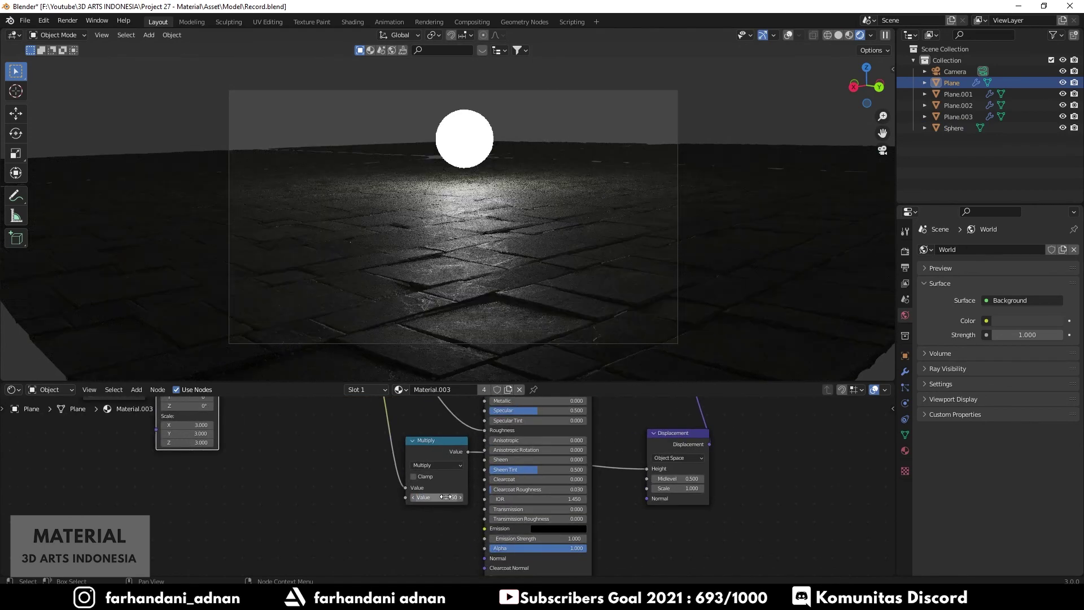
- Select the sphere and bring its Principled BSDF Emission colour into view for editing
click(788, 93)
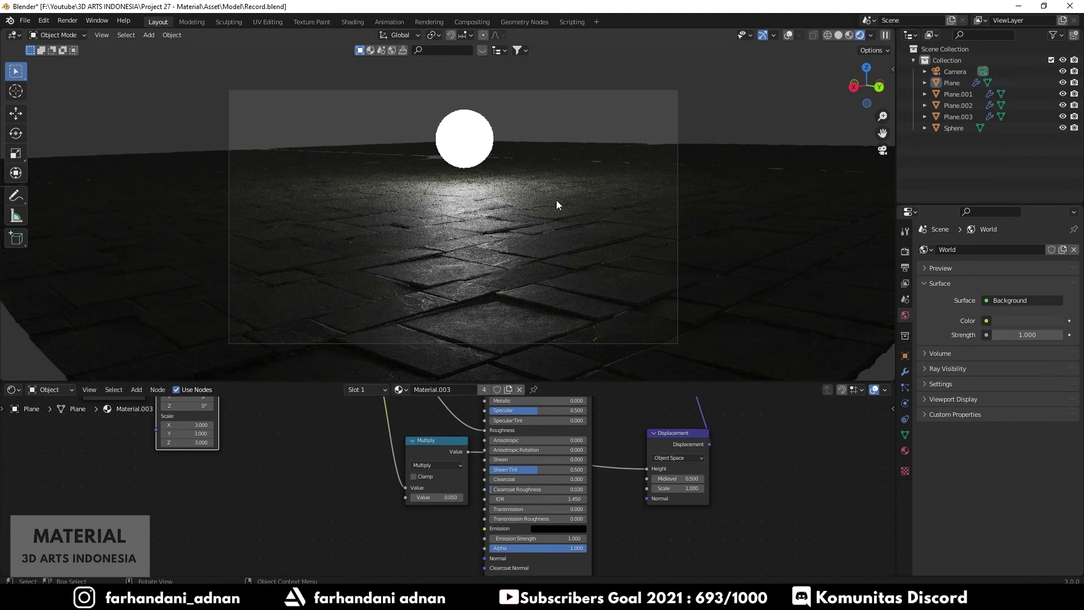
click(487, 161)
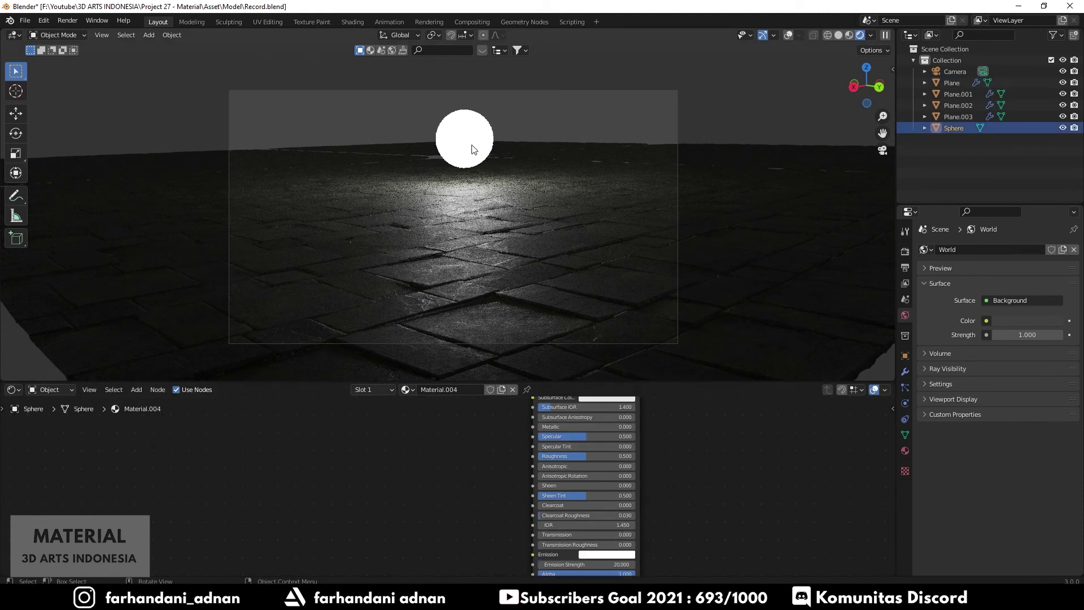
click(663, 316)
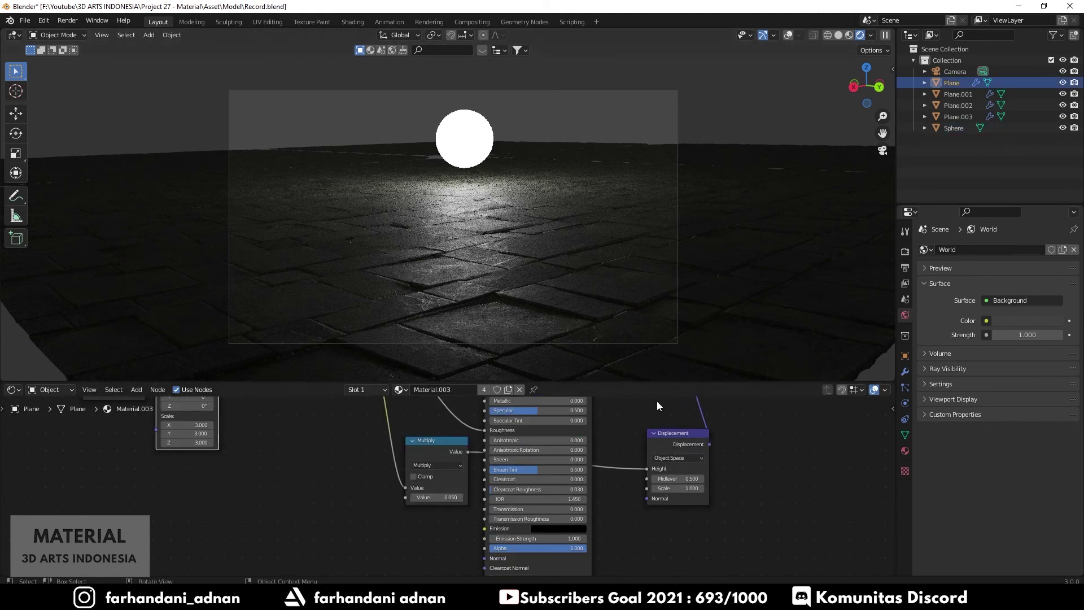
click(545, 215)
click(475, 142)
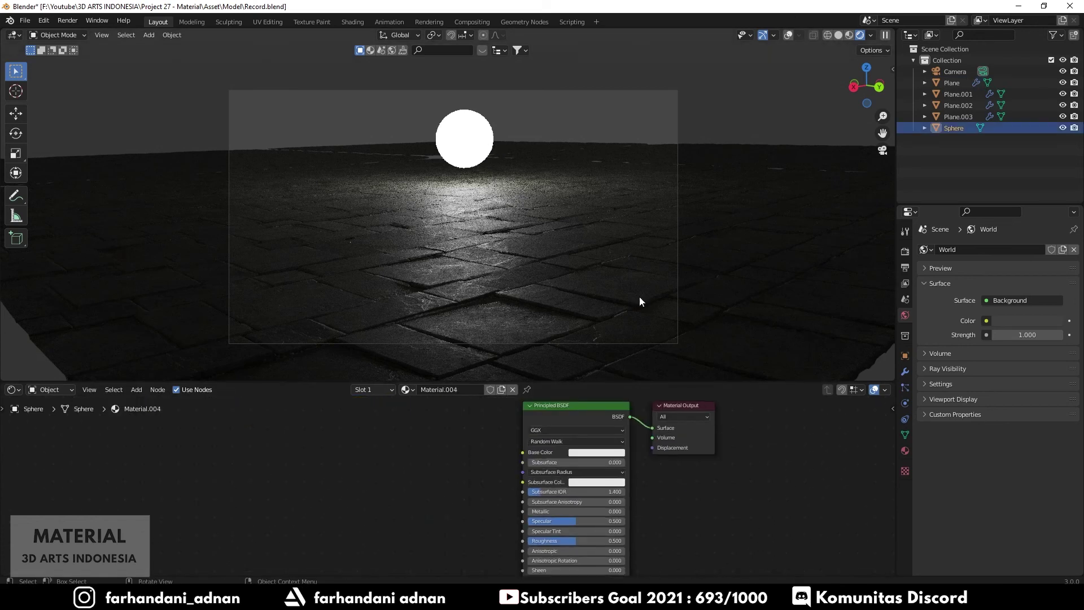
middle_drag(715, 535, 686, 435)
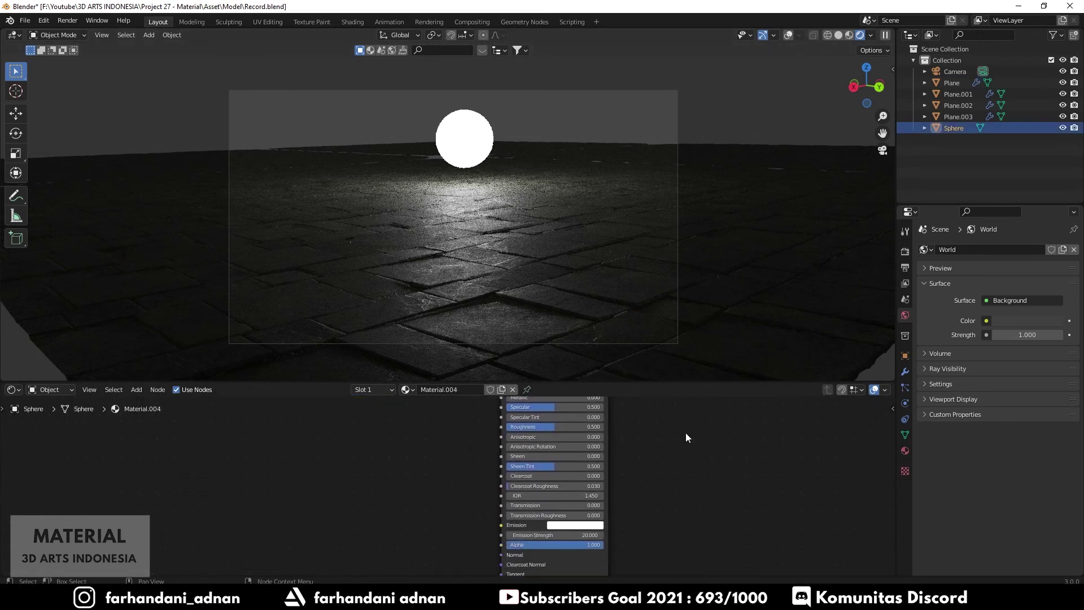
scroll(627, 459, up, 2)
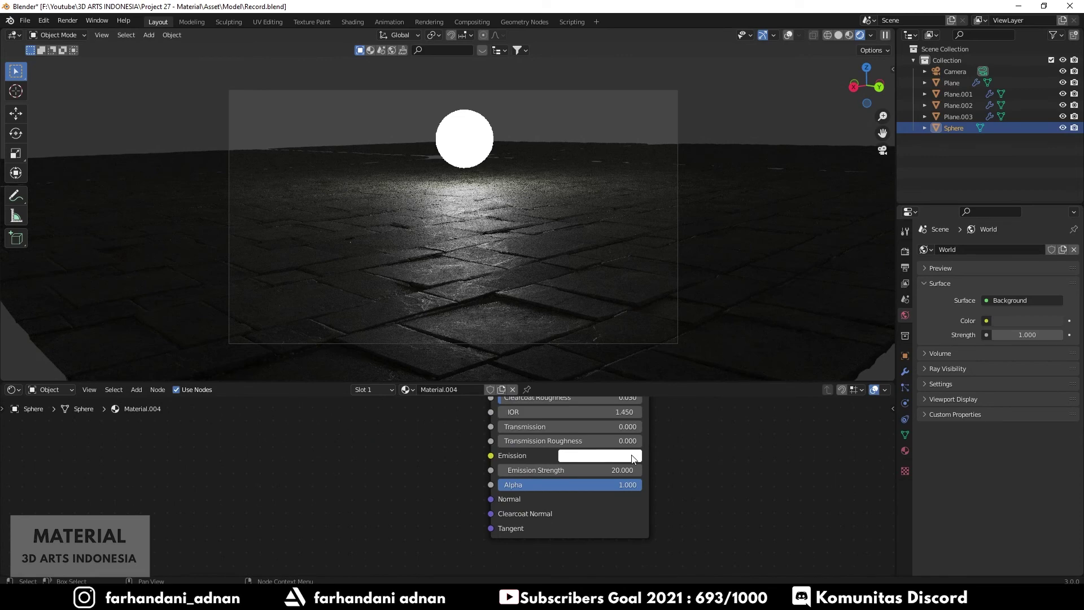
click(634, 460)
- Make the sphere's emission light blue and set the World background strength to 0
drag(616, 314, 621, 296)
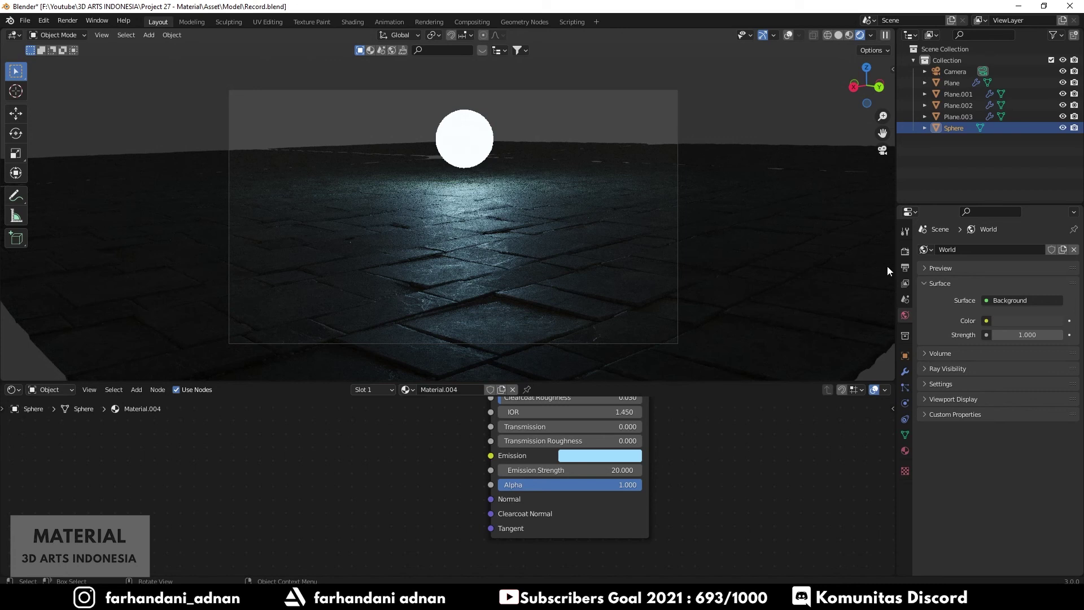
click(906, 299)
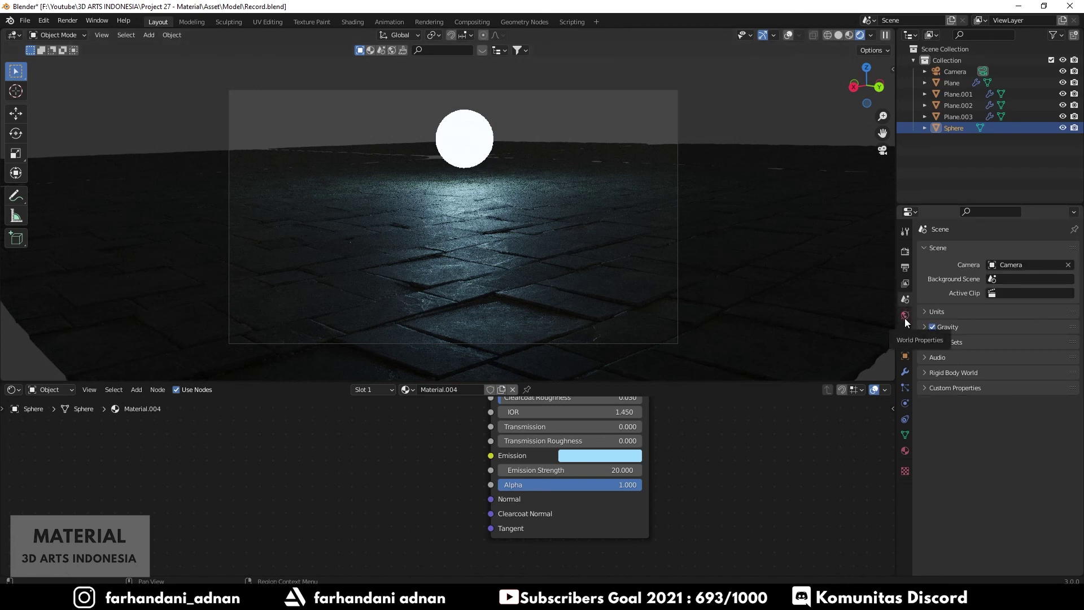
click(905, 315)
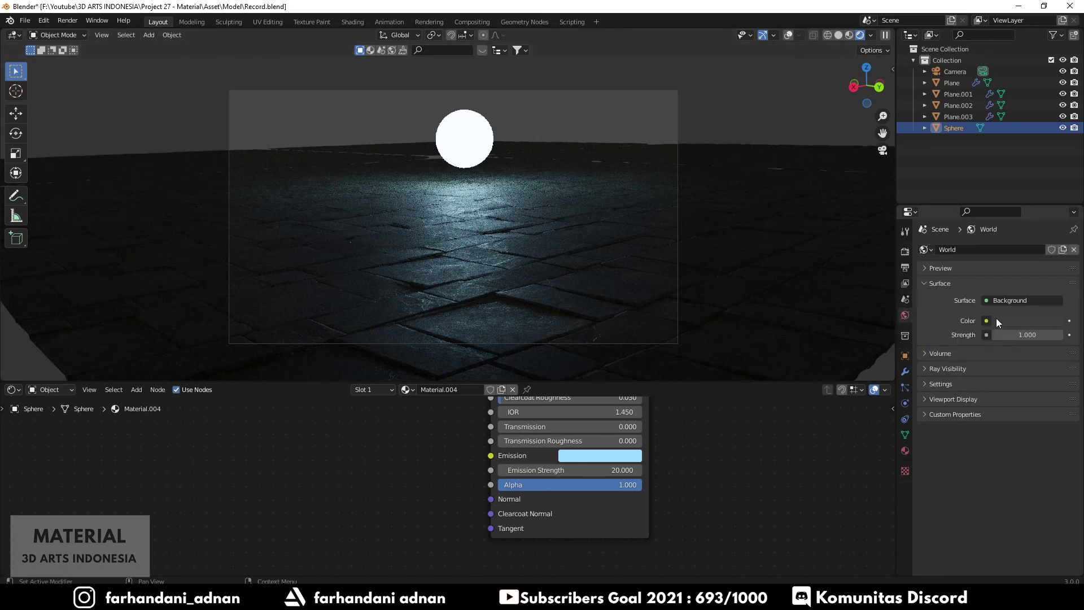
click(1025, 335)
text(0)
key(Return)
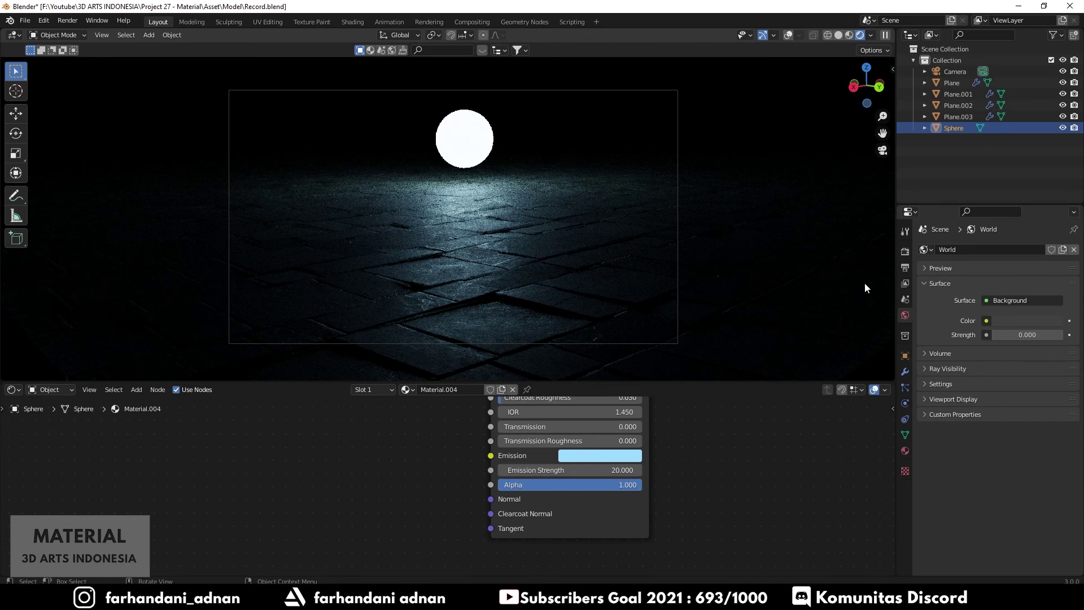
- Select the floor plane and render the current frame with Render Image, zooming the result to fit
click(904, 373)
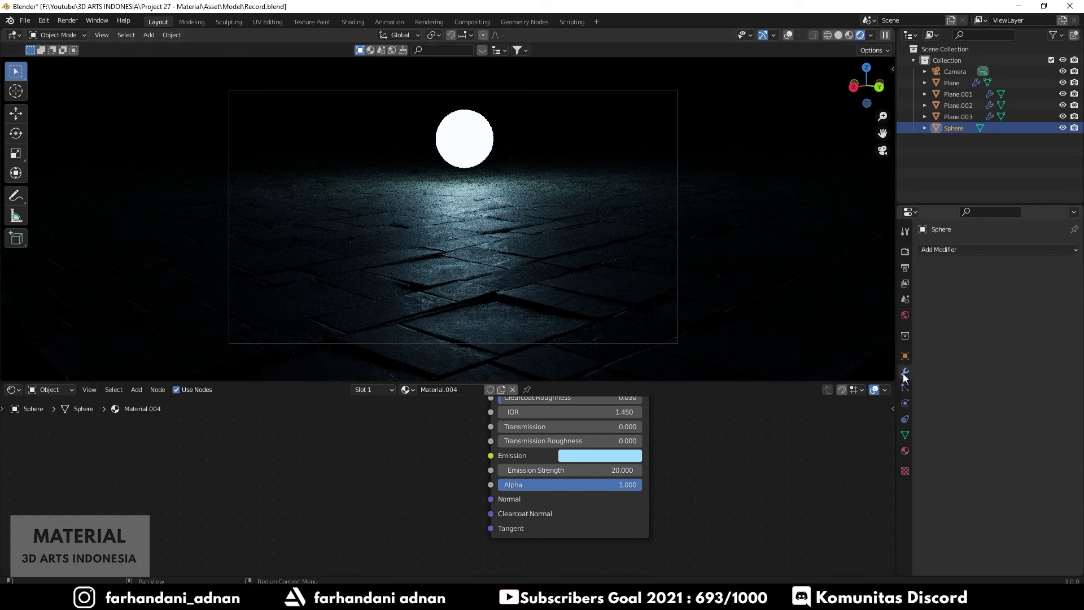
click(711, 266)
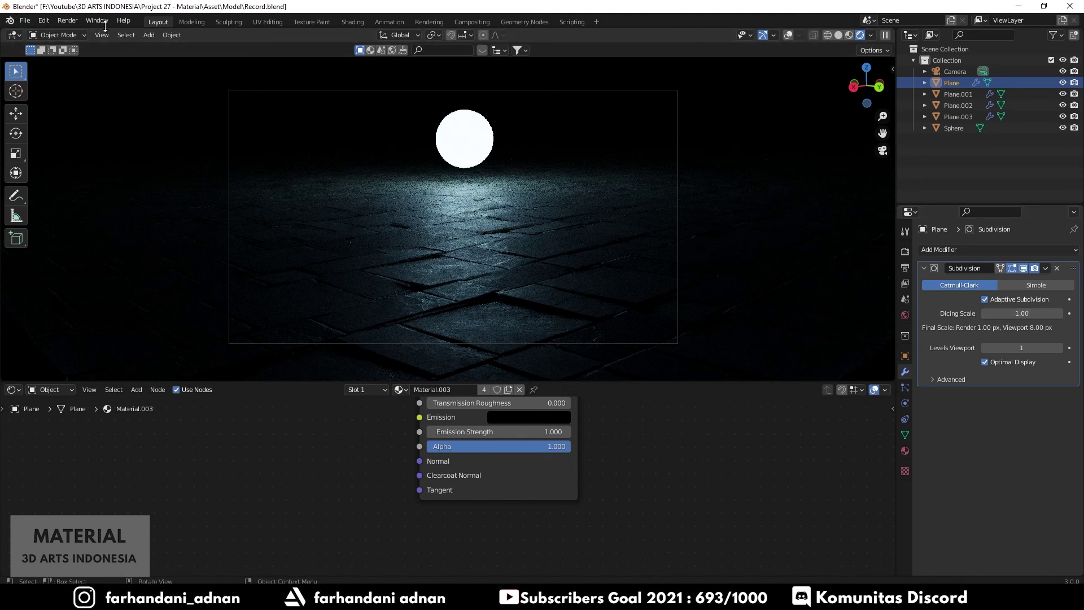
click(72, 23)
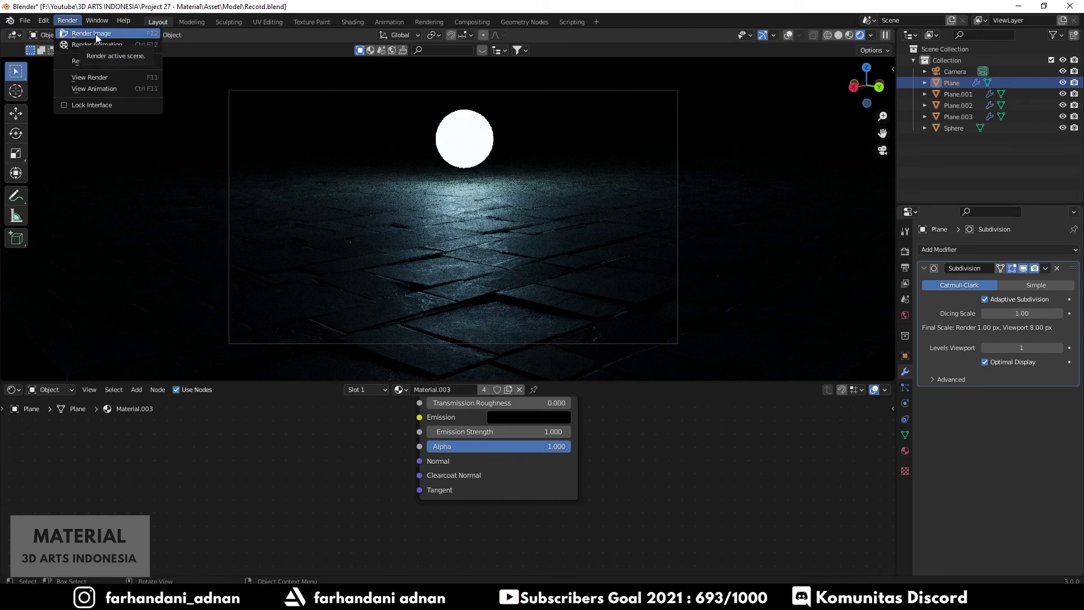
click(96, 34)
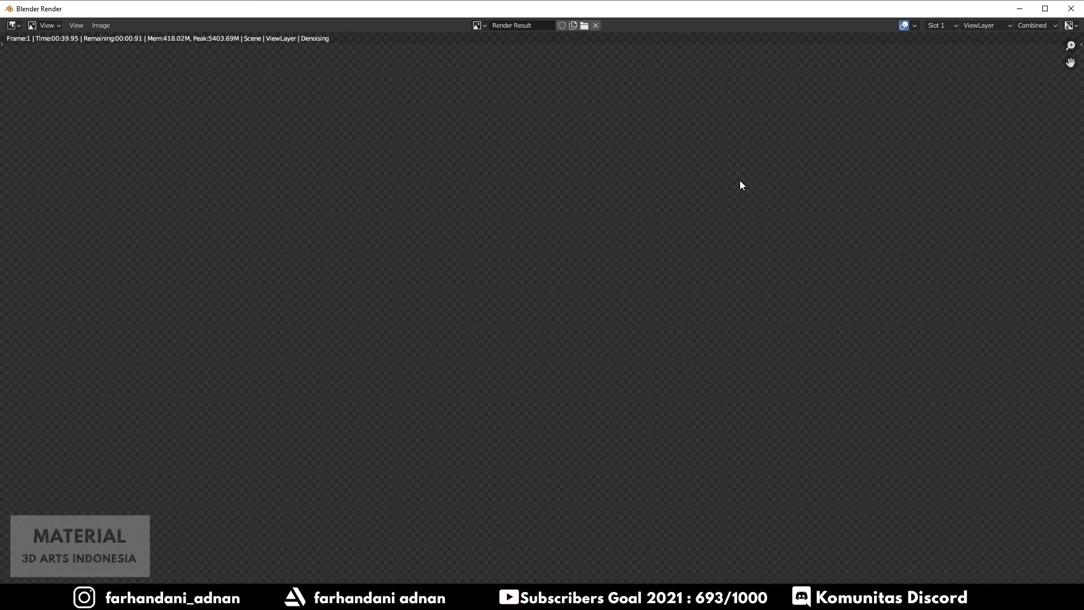
scroll(662, 173, down, 1)
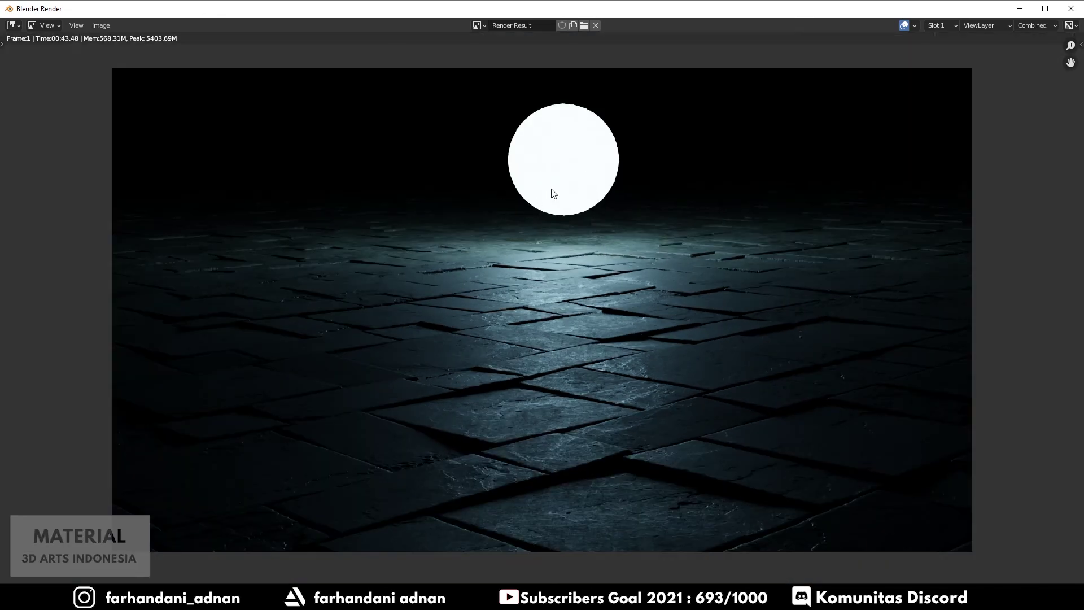
scroll(551, 192, up, 1)
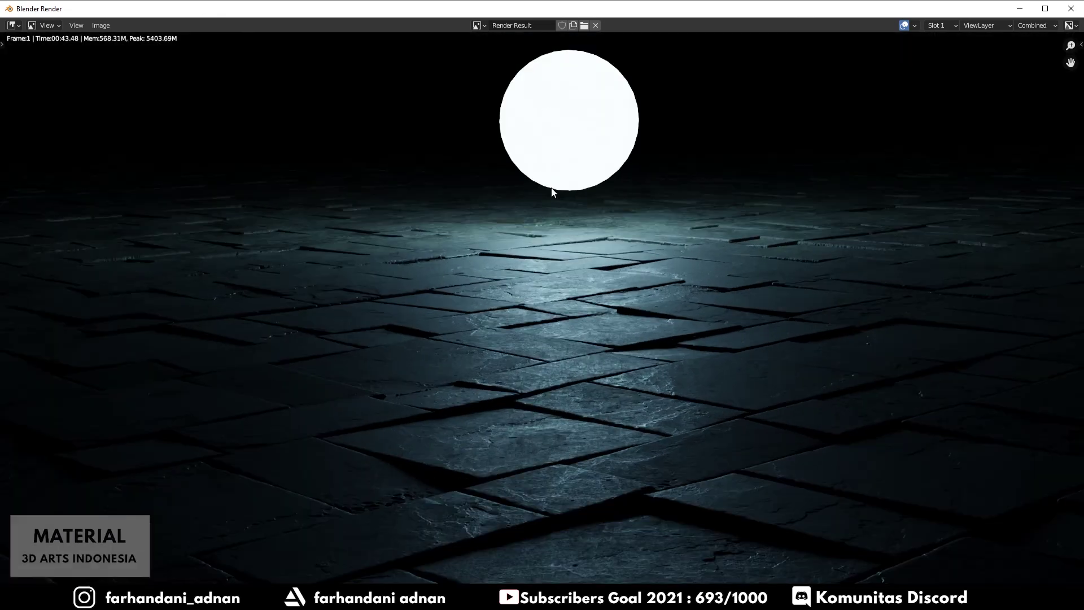
click(103, 25)
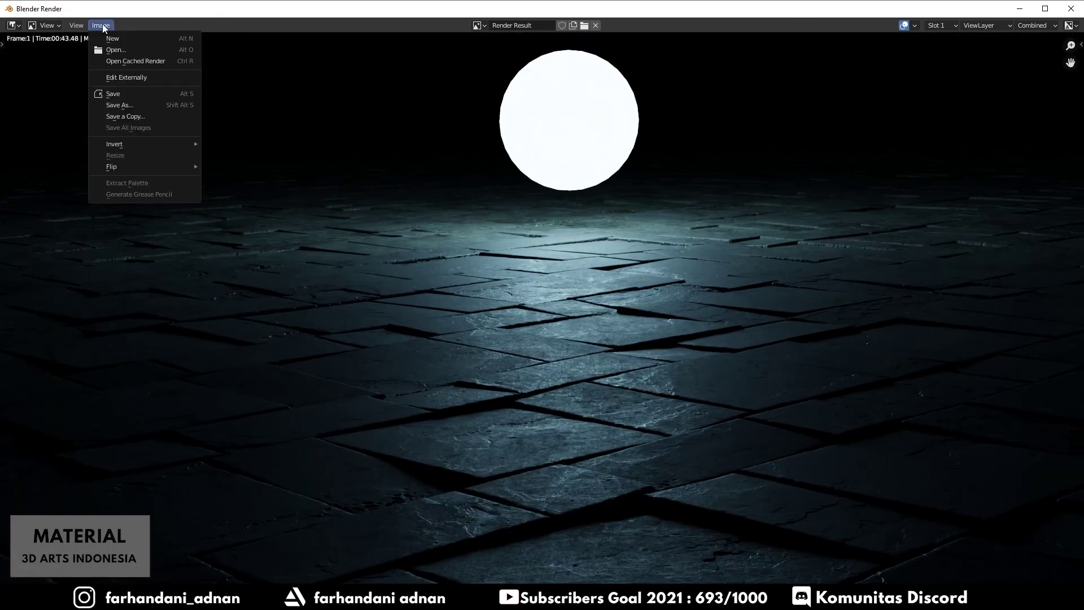
- Save the render, browsing to F:\Youtube\3D ARTS INDONESIA\Project 27 - Material\Asset\References
click(132, 105)
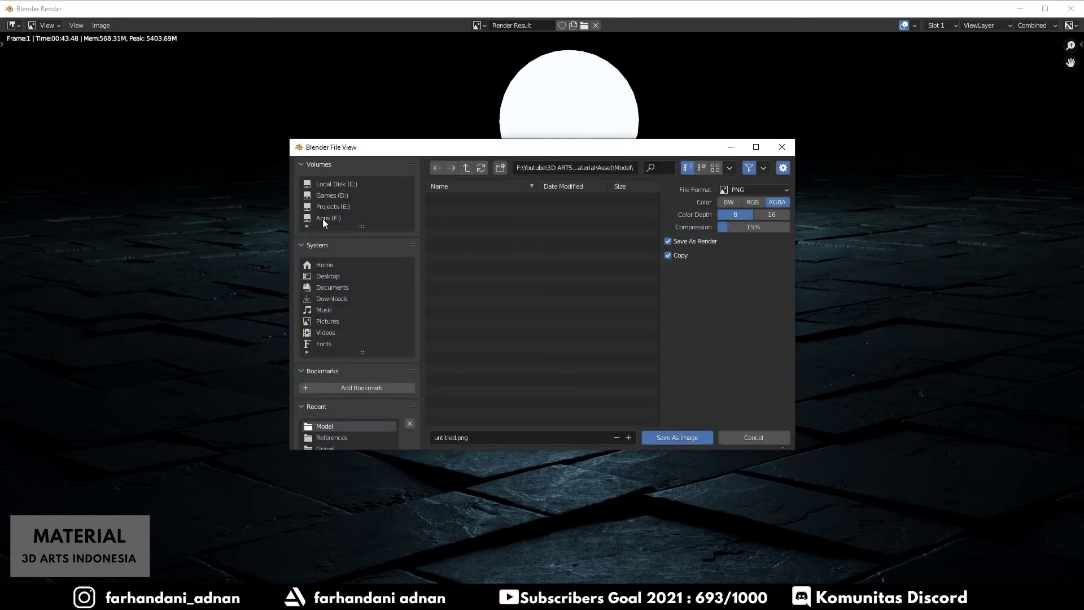
click(325, 219)
scroll(336, 303, down, 2)
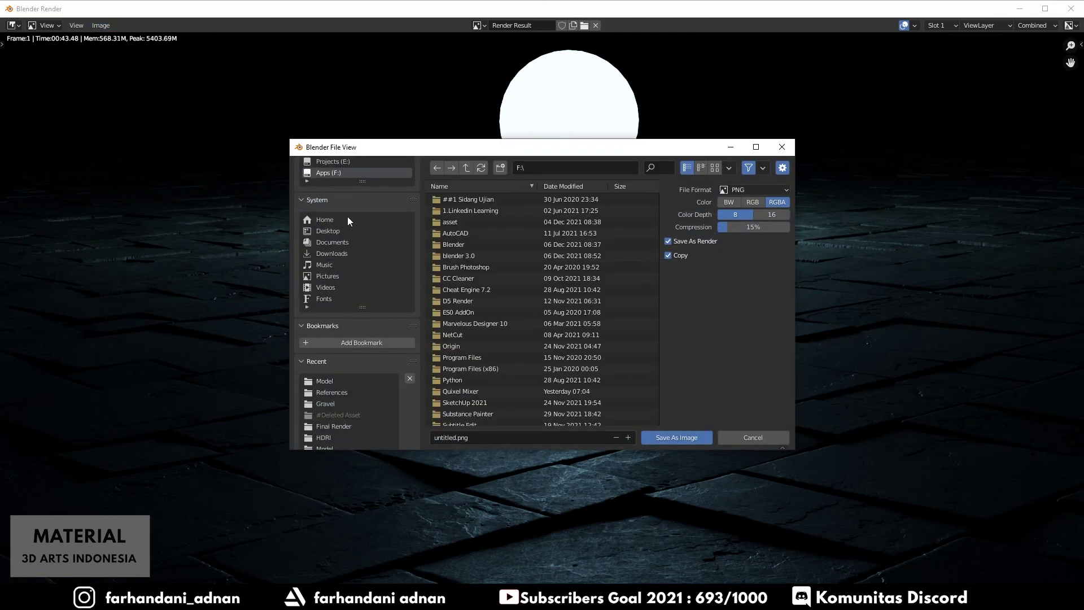
scroll(347, 216, down, 2)
scroll(476, 324, down, 5)
click(454, 419)
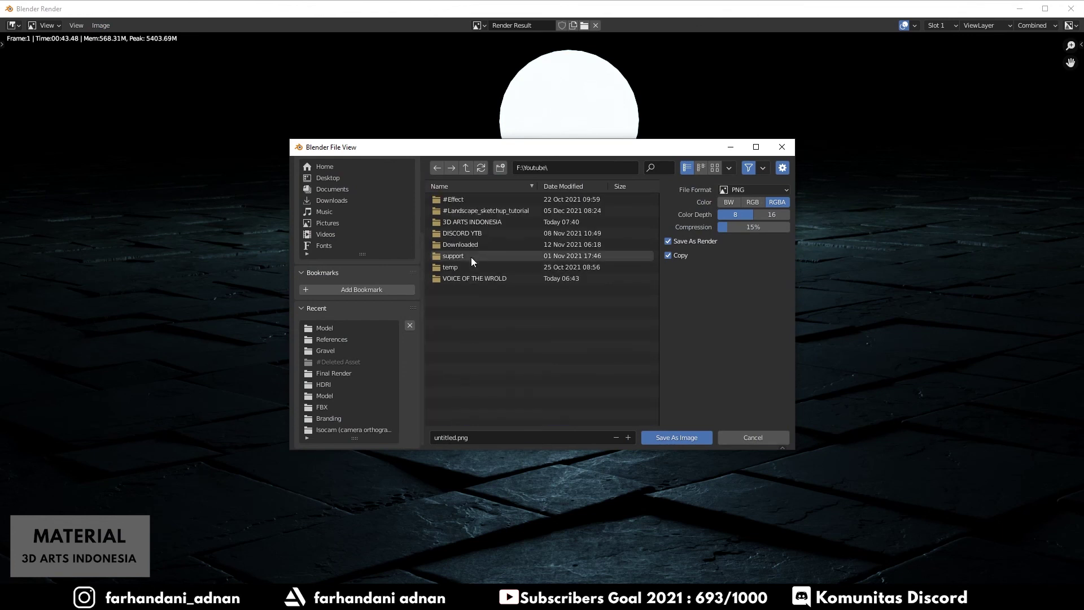
click(476, 222)
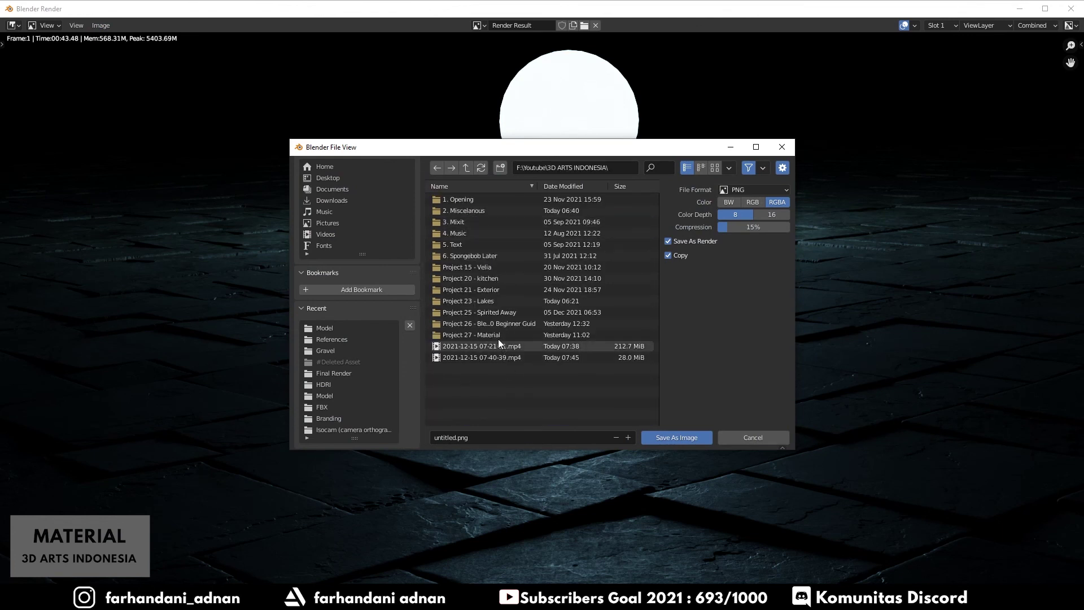
click(497, 335)
click(468, 198)
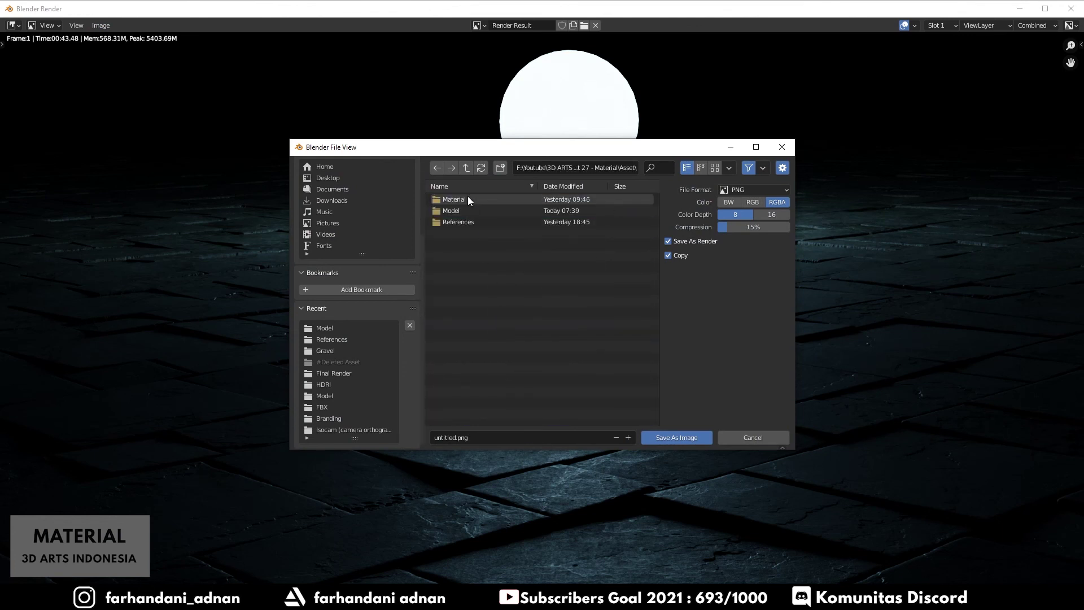
click(471, 225)
- Save it as Render_sample_1.png with RGB colour and 0% PNG compression
click(481, 438)
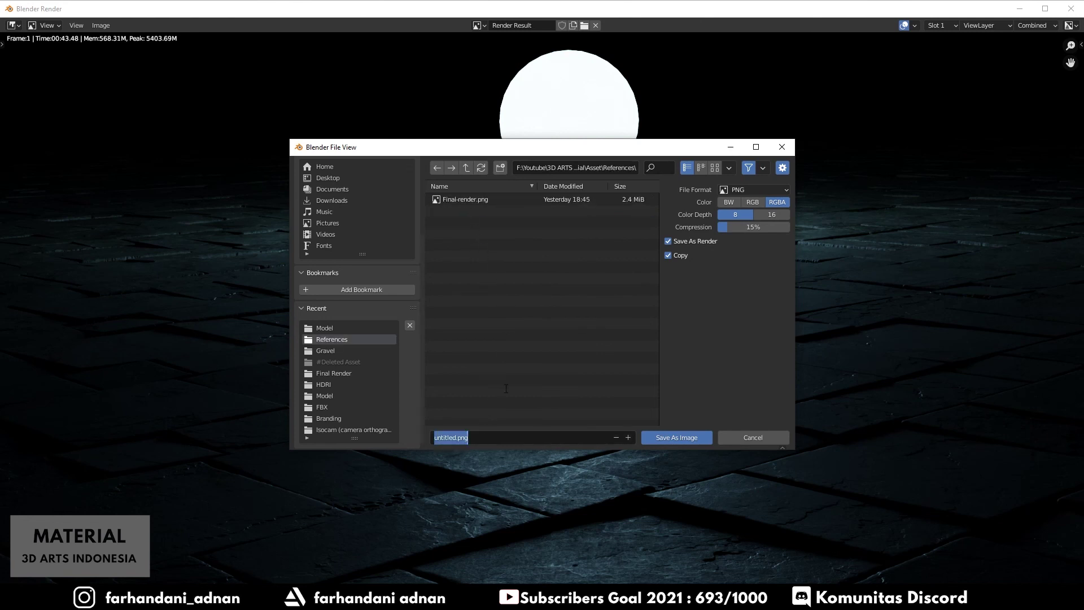
text(Render)
text(_)
text(sample)
text(_1)
key(Return)
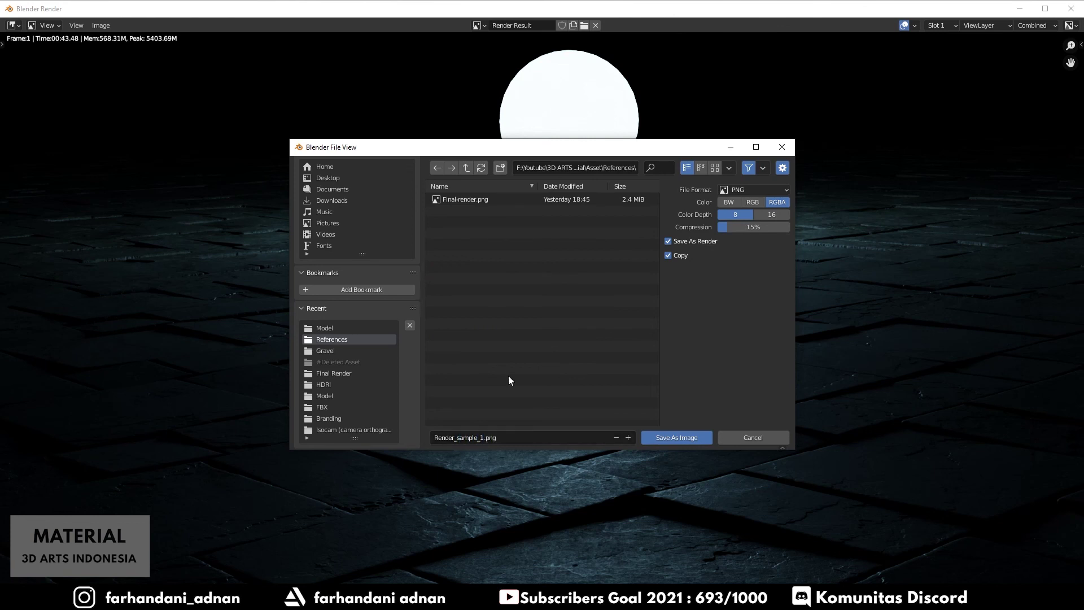
click(740, 190)
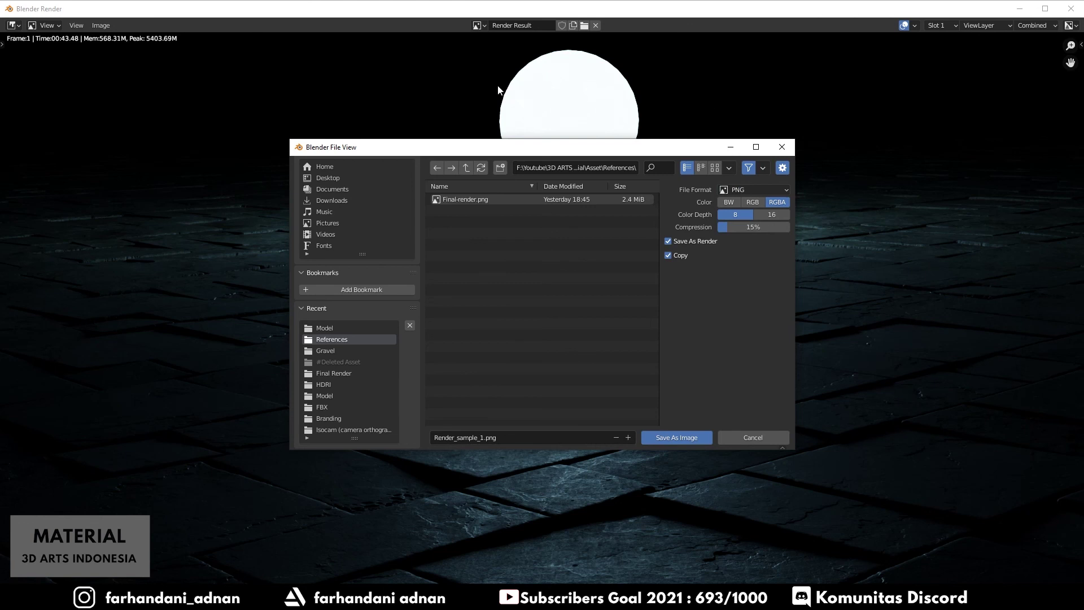
click(750, 202)
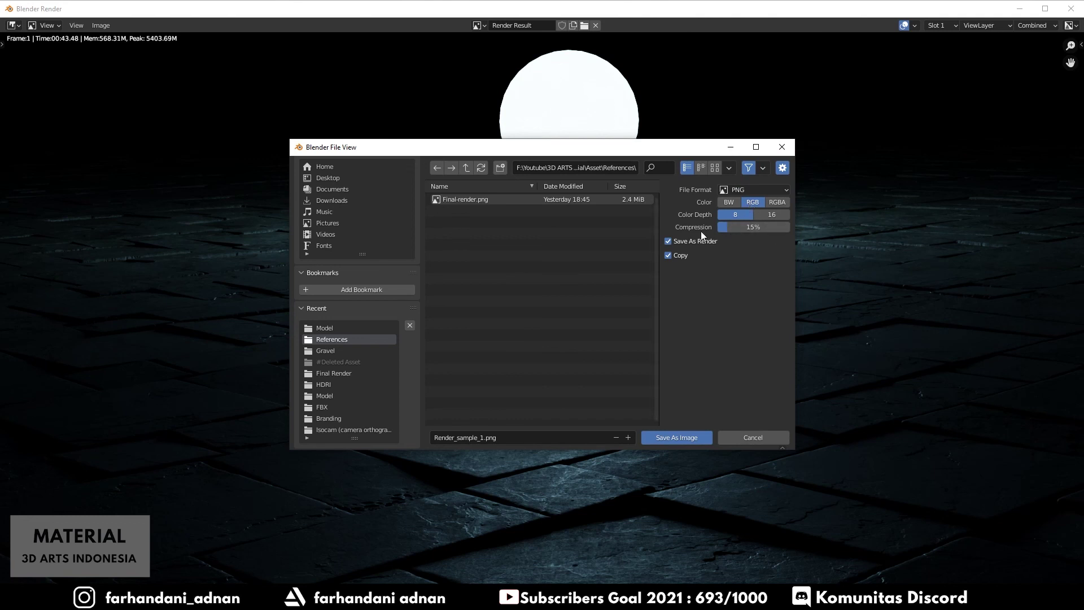
drag(737, 226, 719, 226)
drag(724, 229, 790, 230)
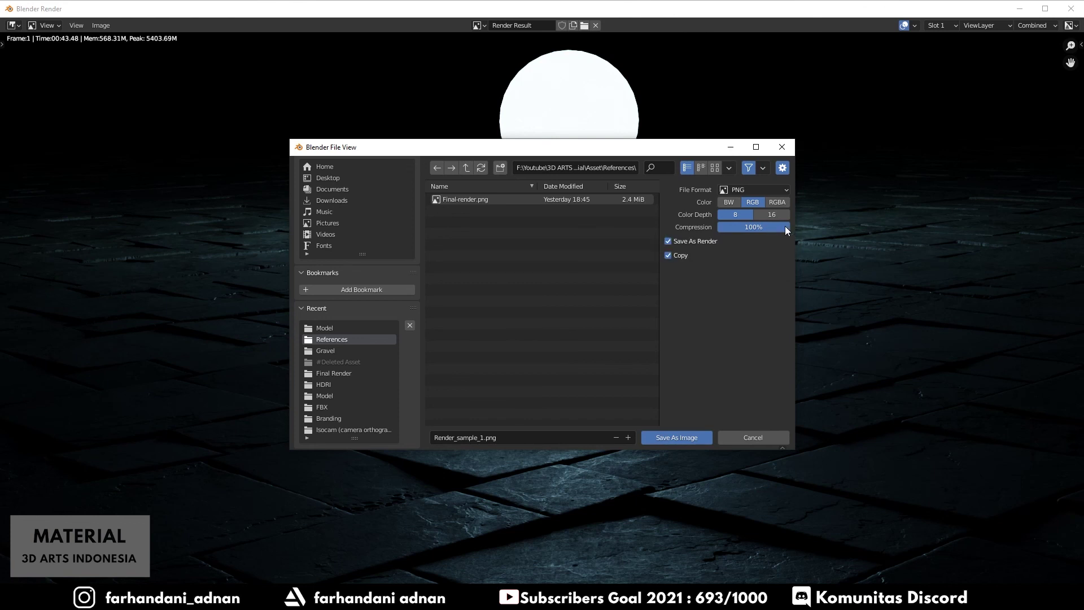
drag(785, 227, 718, 228)
click(663, 436)
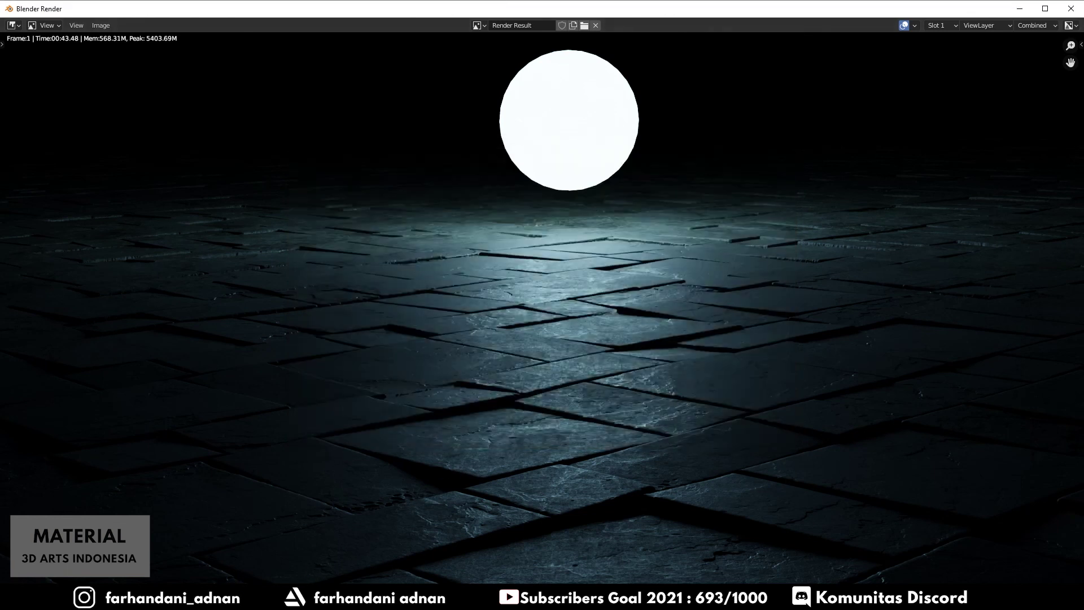
- Open Render_sample_1.png from the References folder in File Explorer to view it in Photos
key(alt+Tab)
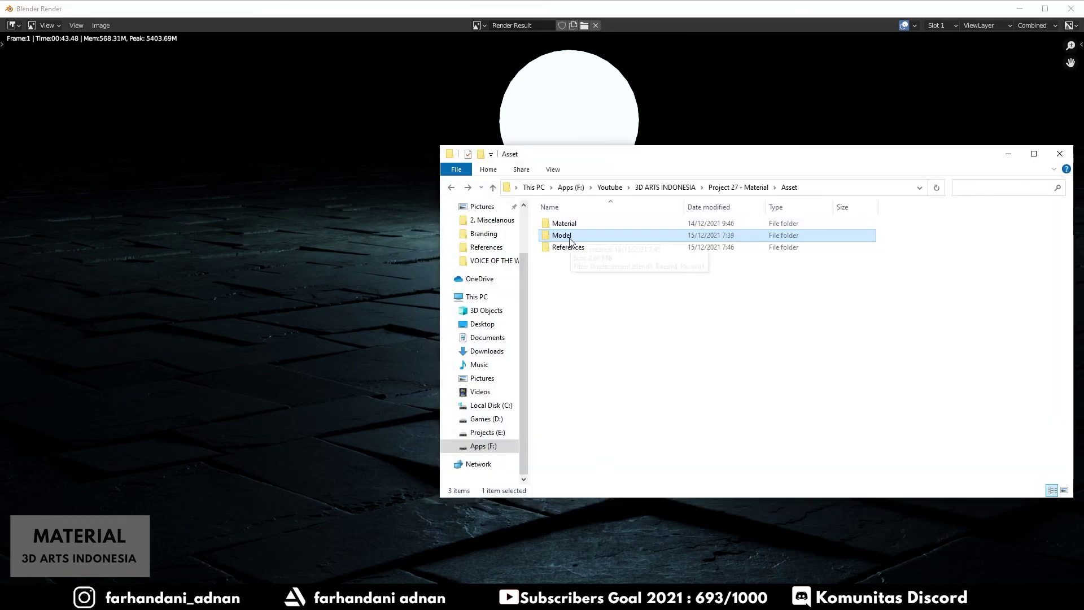
double_click(568, 247)
click(634, 255)
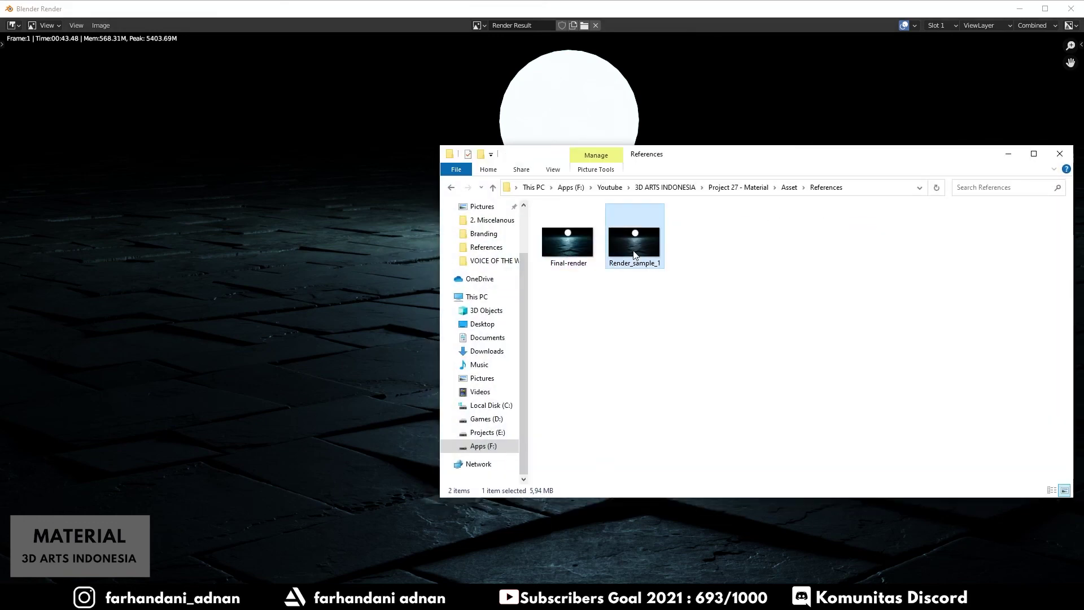
double_click(638, 245)
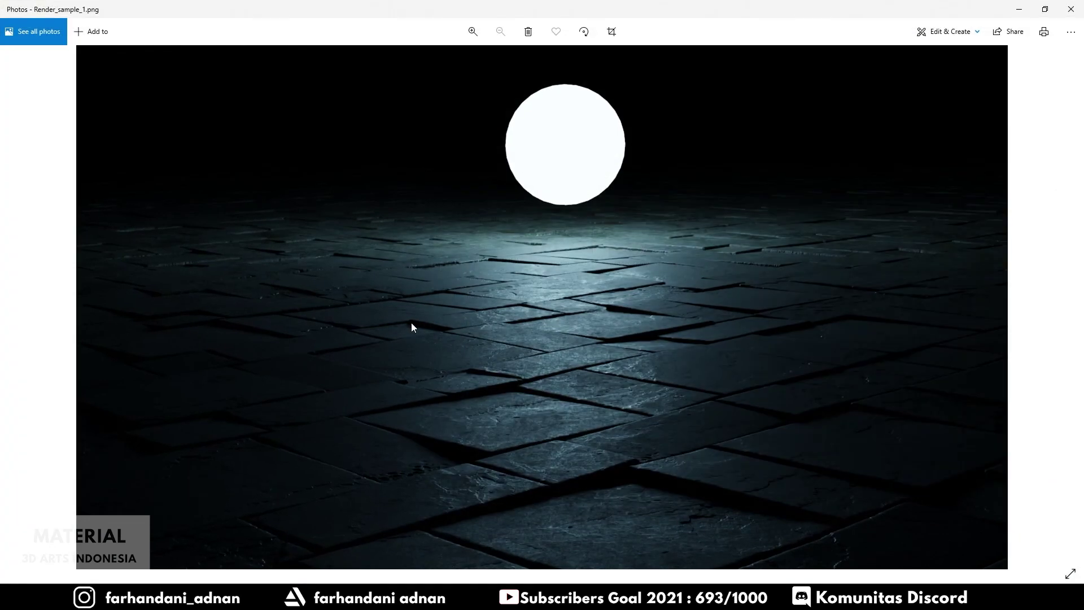